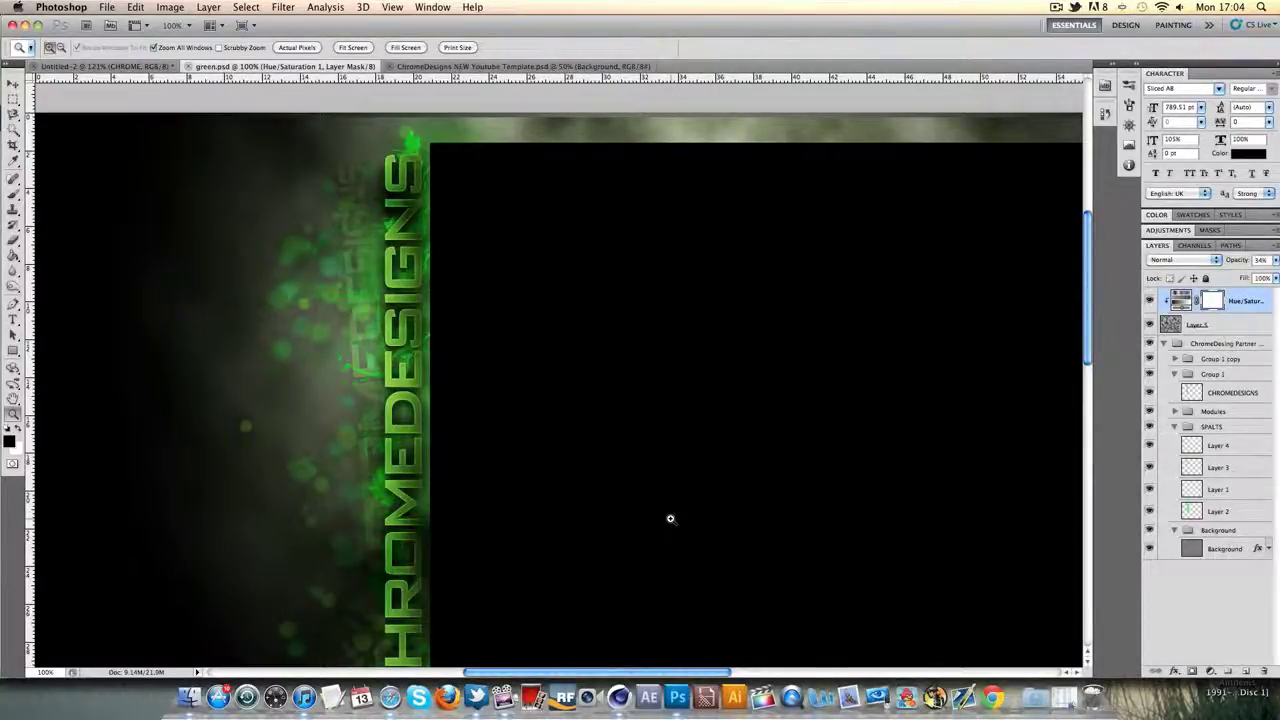
# Zoom out and back to 100% on green.psd, then bring up the ChromeDesigns NEW Youtube Template document.
pyautogui.rightClick(523, 506)
pyautogui.click(547, 573)
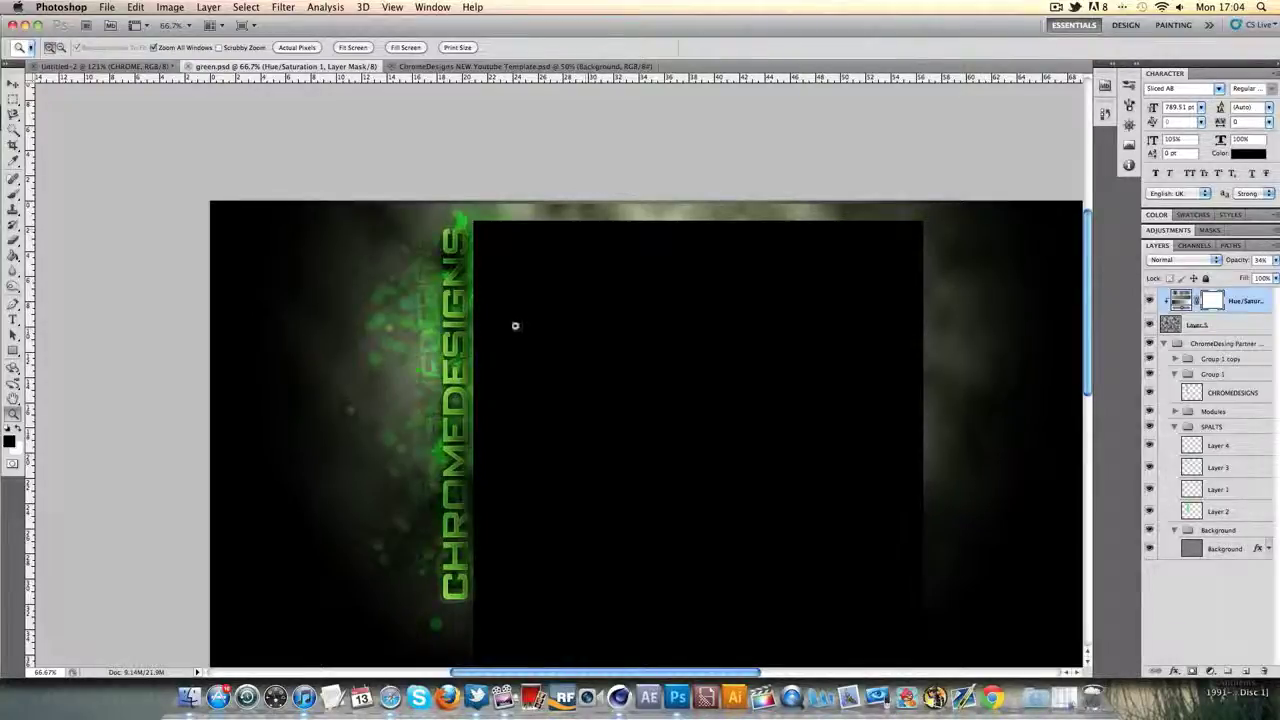
pyautogui.click(470, 321)
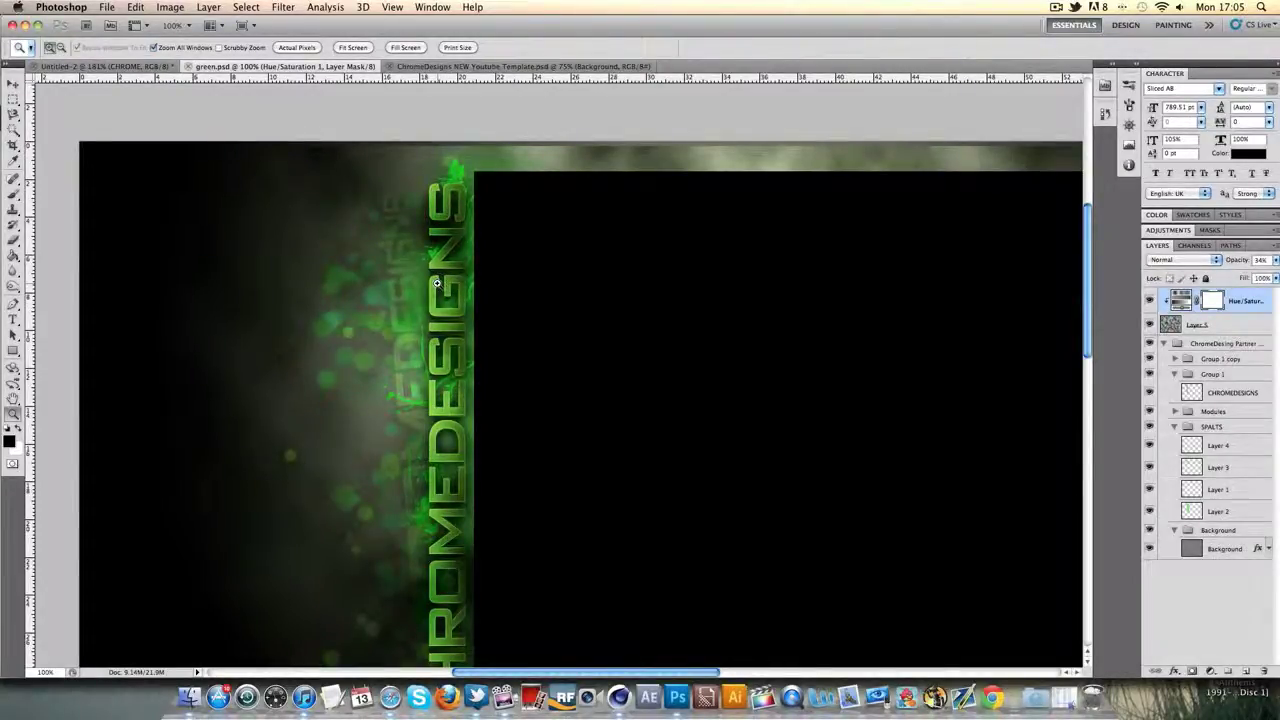
pyautogui.scroll(-2, 436, 284)
pyautogui.scroll(3, 436, 284)
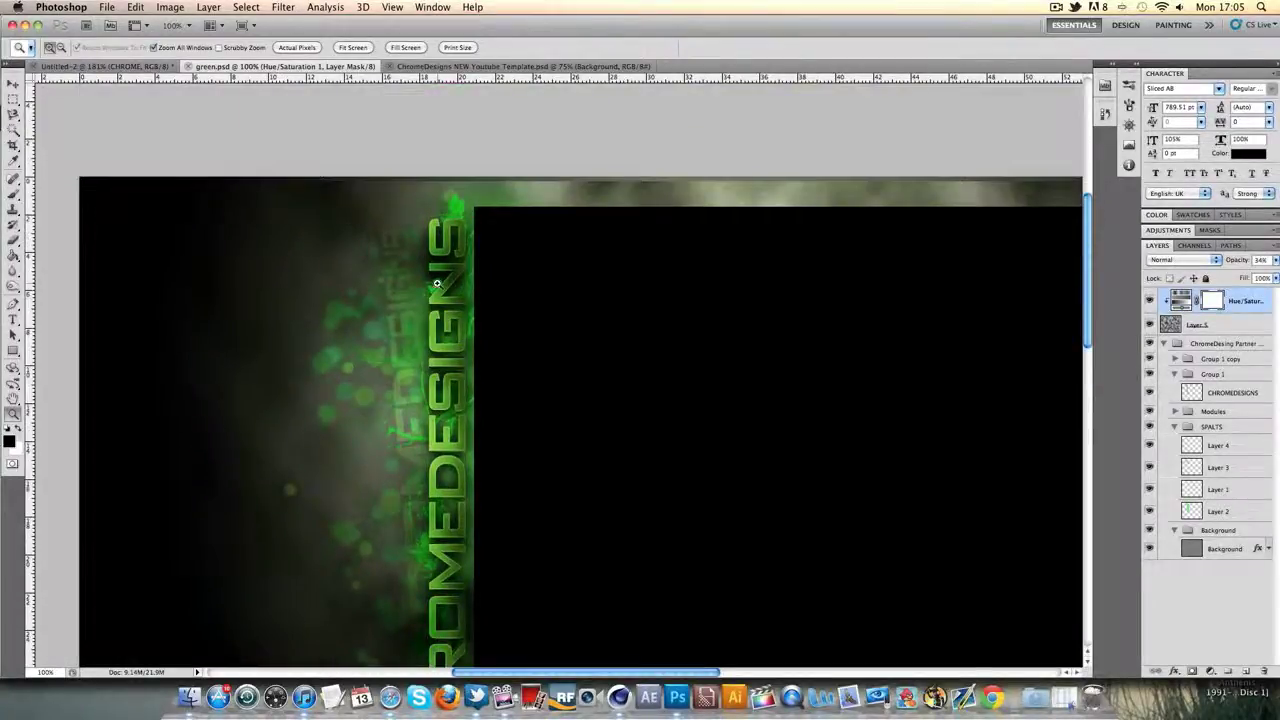
pyautogui.scroll(-3, 436, 284)
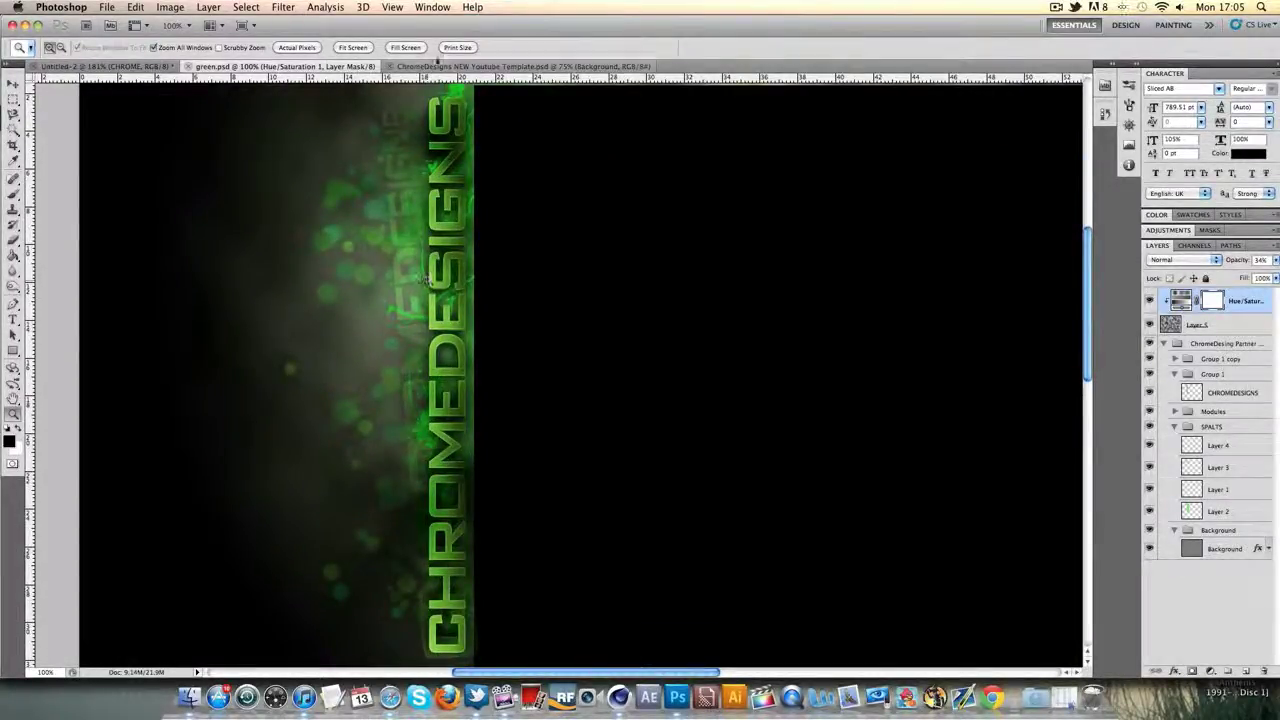
pyautogui.click(436, 64)
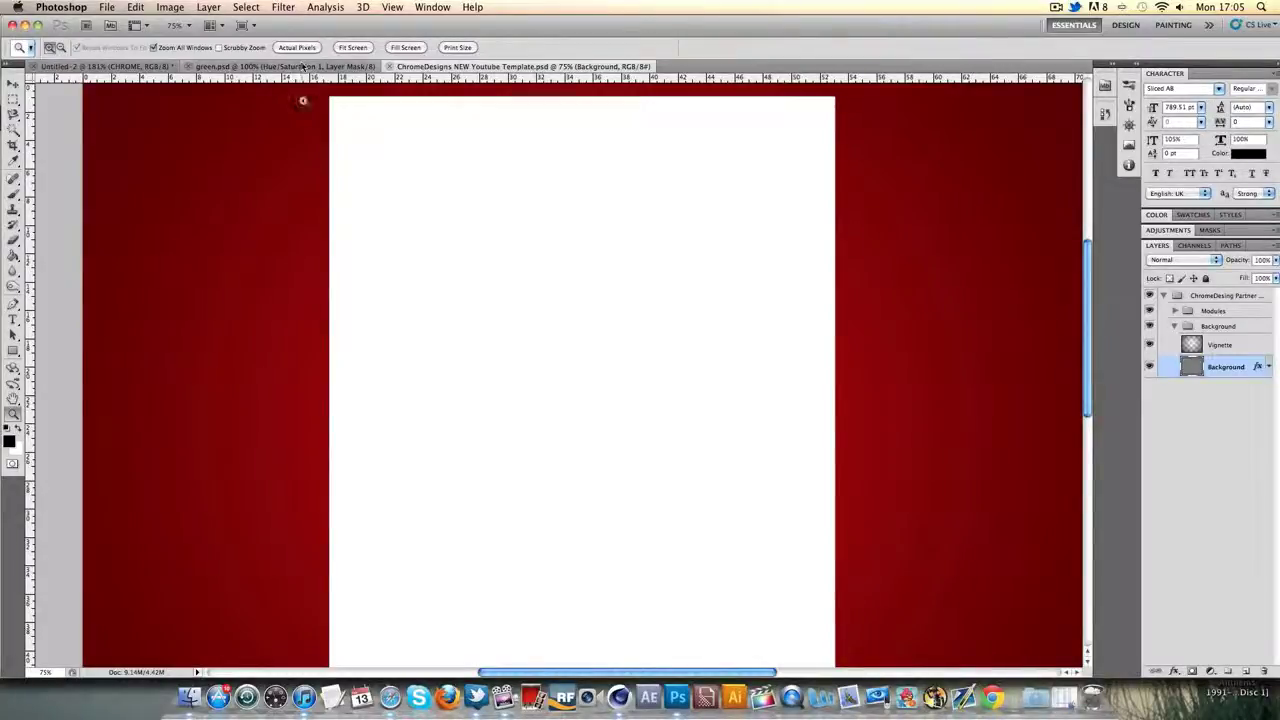
pyautogui.rightClick(323, 188)
pyautogui.click(333, 254)
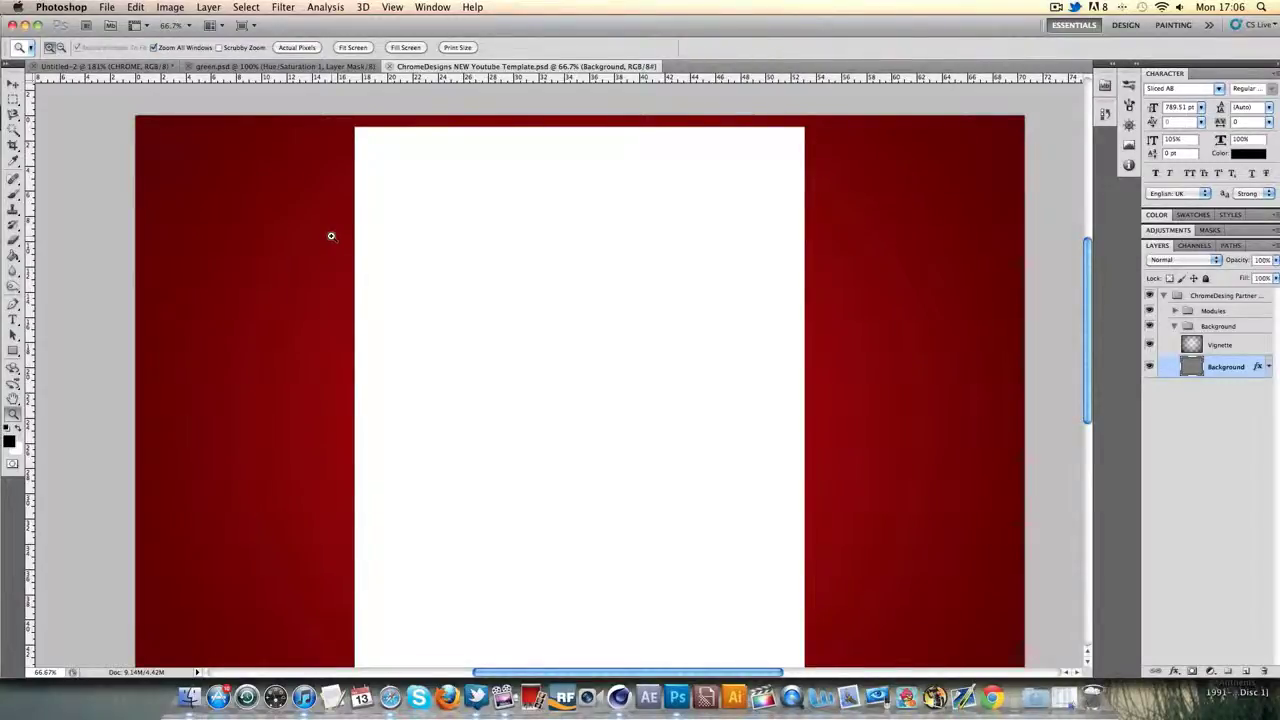
pyautogui.click(1178, 346)
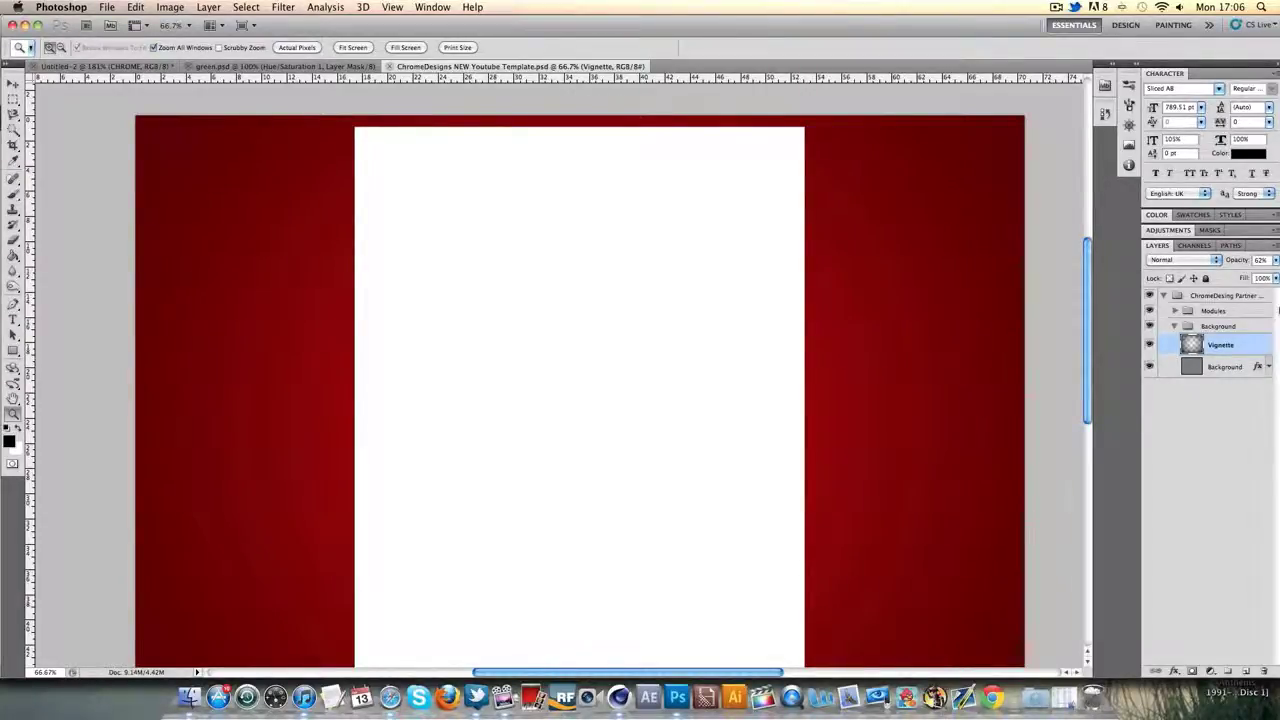
# Delete the Vignette layer and swap Background's red Color Overlay for a reversed radial Gradient Overlay.
pyautogui.press('Delete')
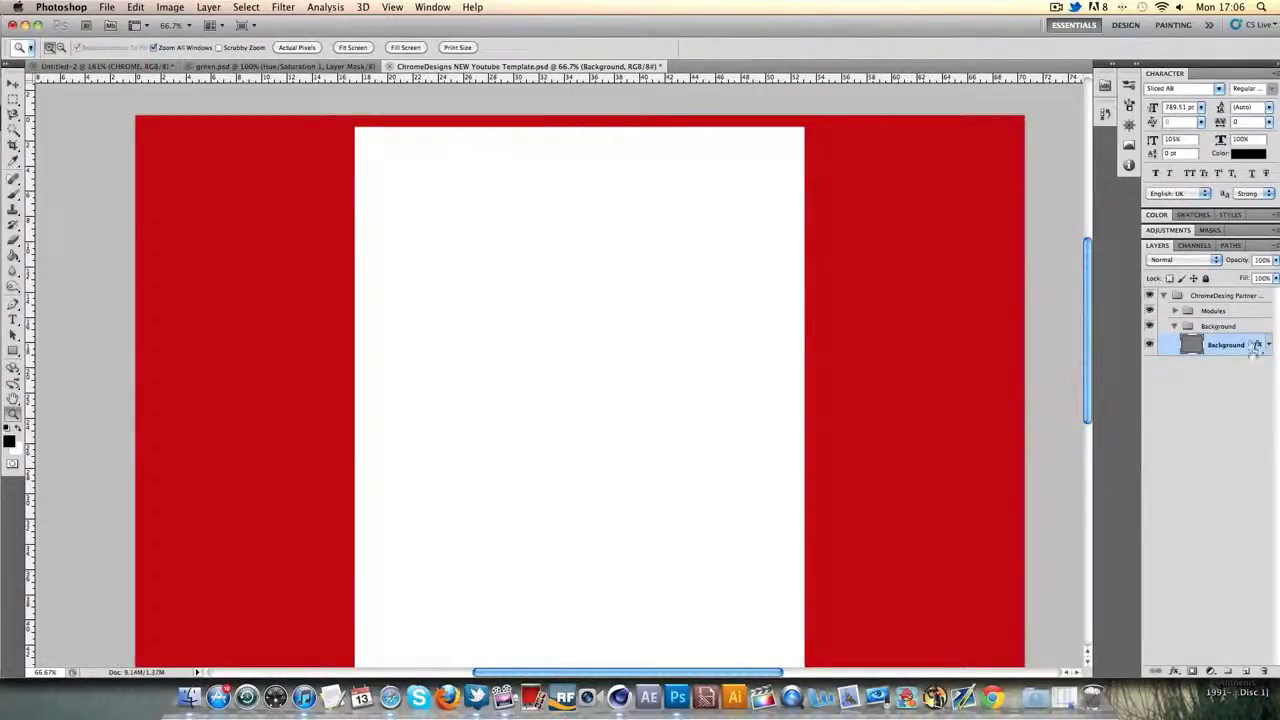
pyautogui.doubleClick(1250, 345)
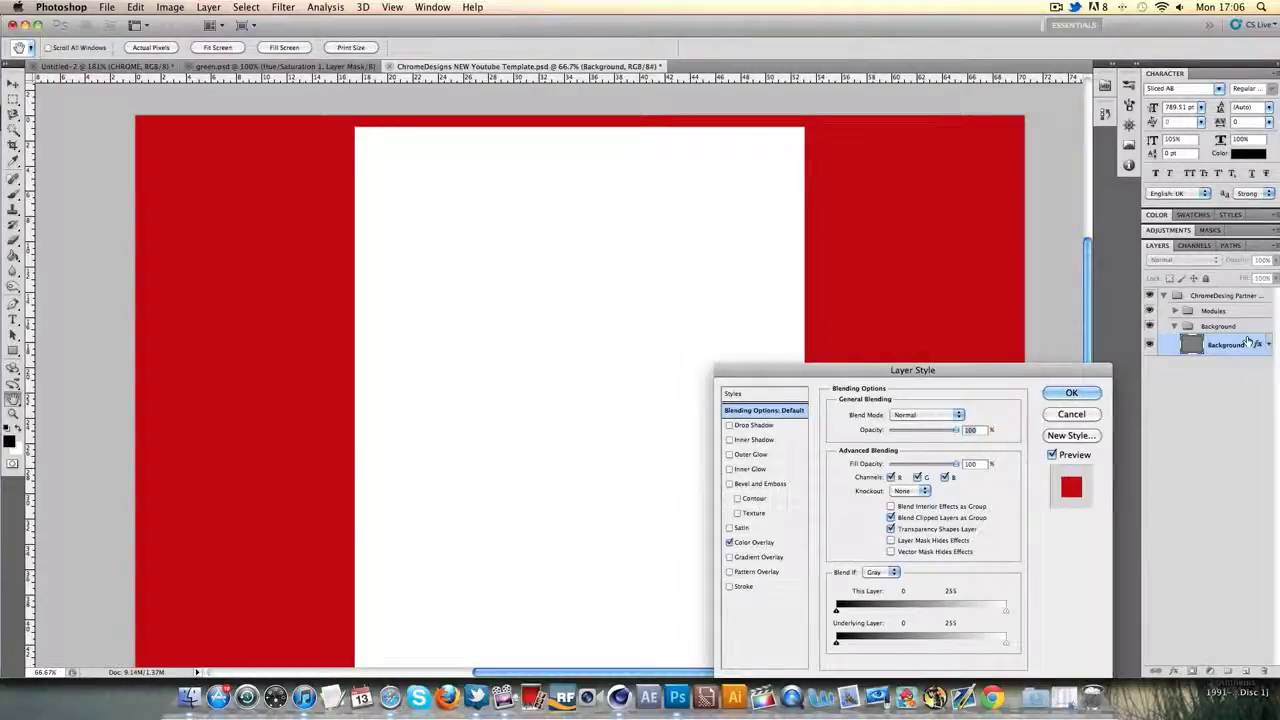
pyautogui.click(729, 542)
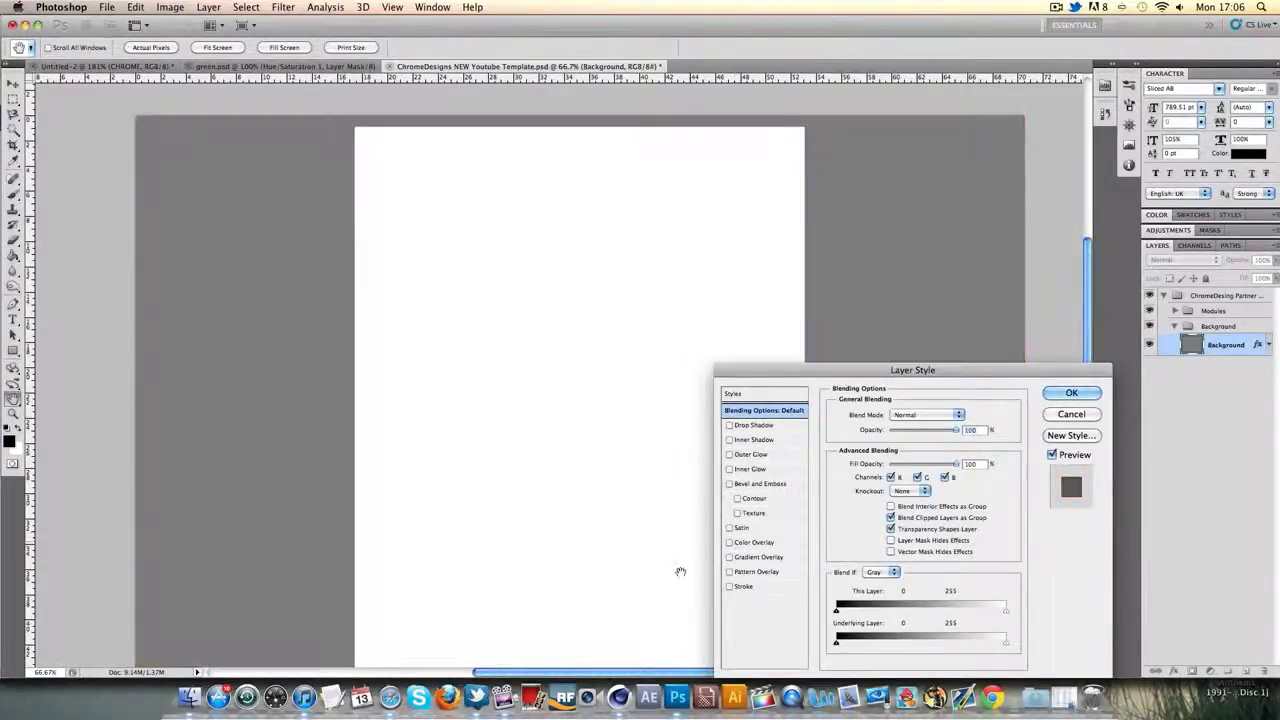
pyautogui.click(749, 560)
pyautogui.click(895, 461)
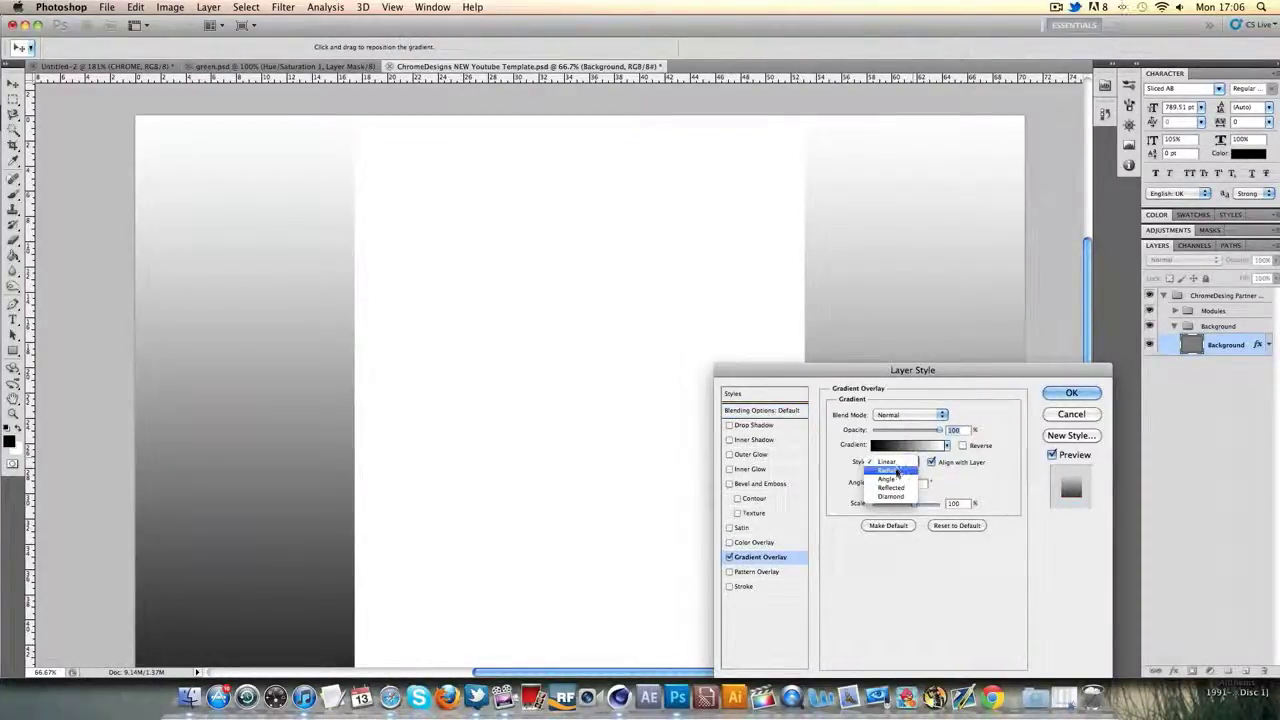
pyautogui.click(897, 472)
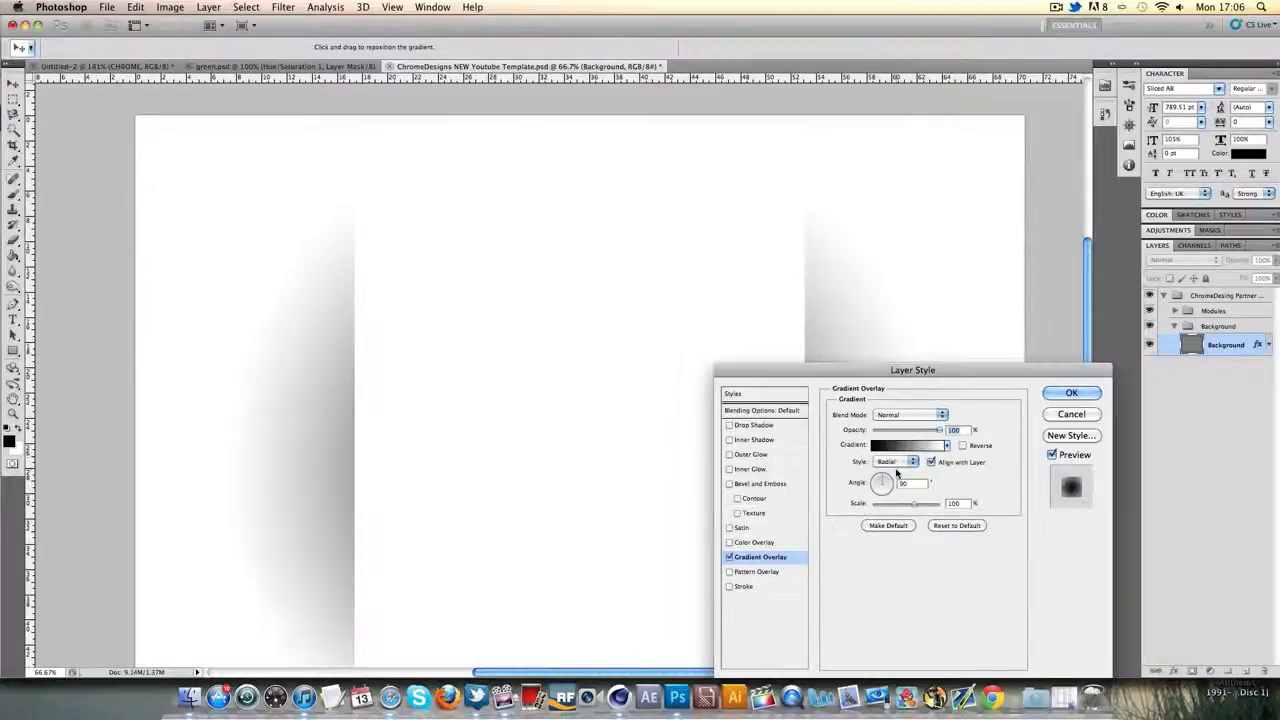
pyautogui.click(962, 446)
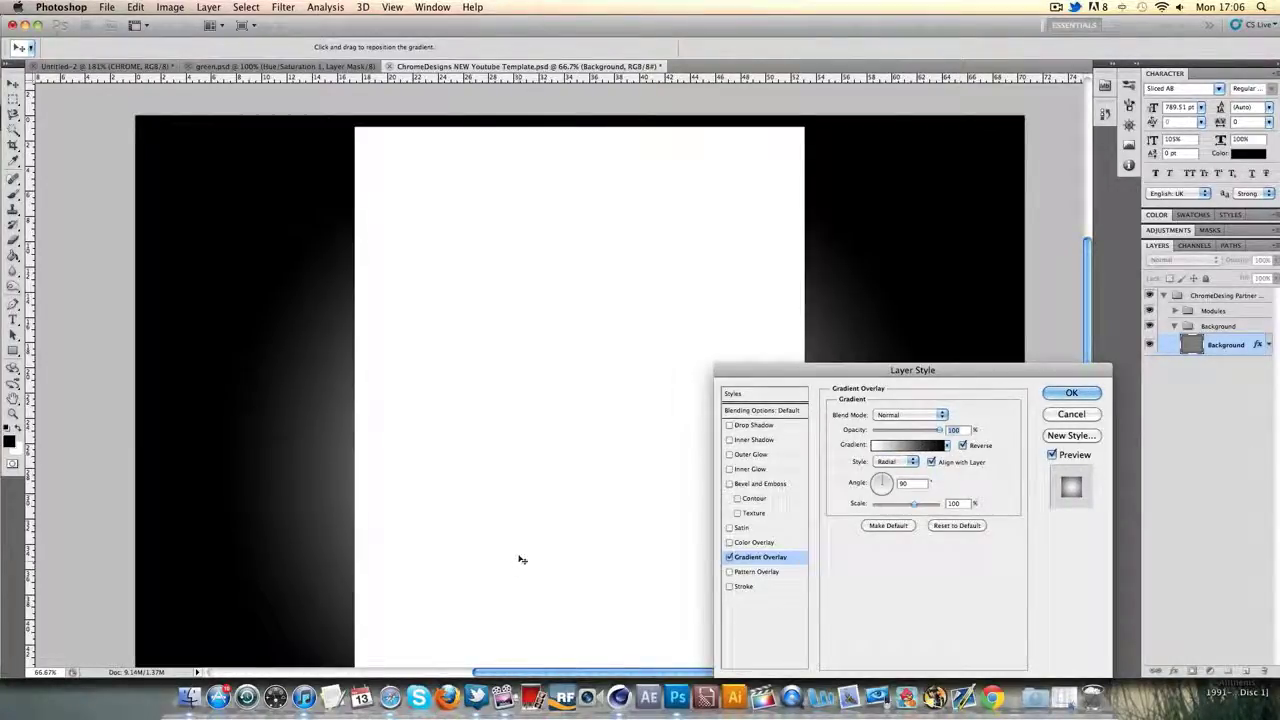
pyautogui.moveTo(494, 407)
pyautogui.mouseDown()
pyautogui.moveTo(514, 294)
pyautogui.moveTo(509, 321)
pyautogui.mouseUp()
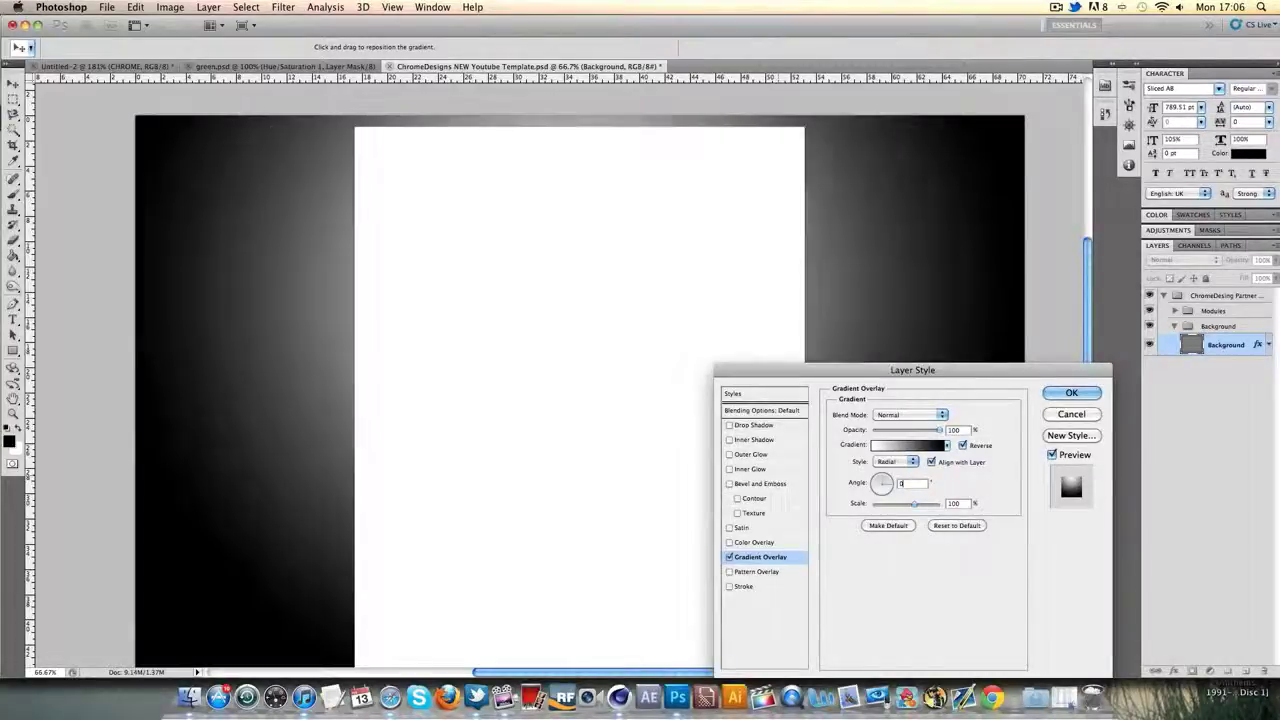
# Set the gradient angle to 70° and its end stop to grey 8f8f8f, then apply.
pyautogui.doubleClick(910, 483)
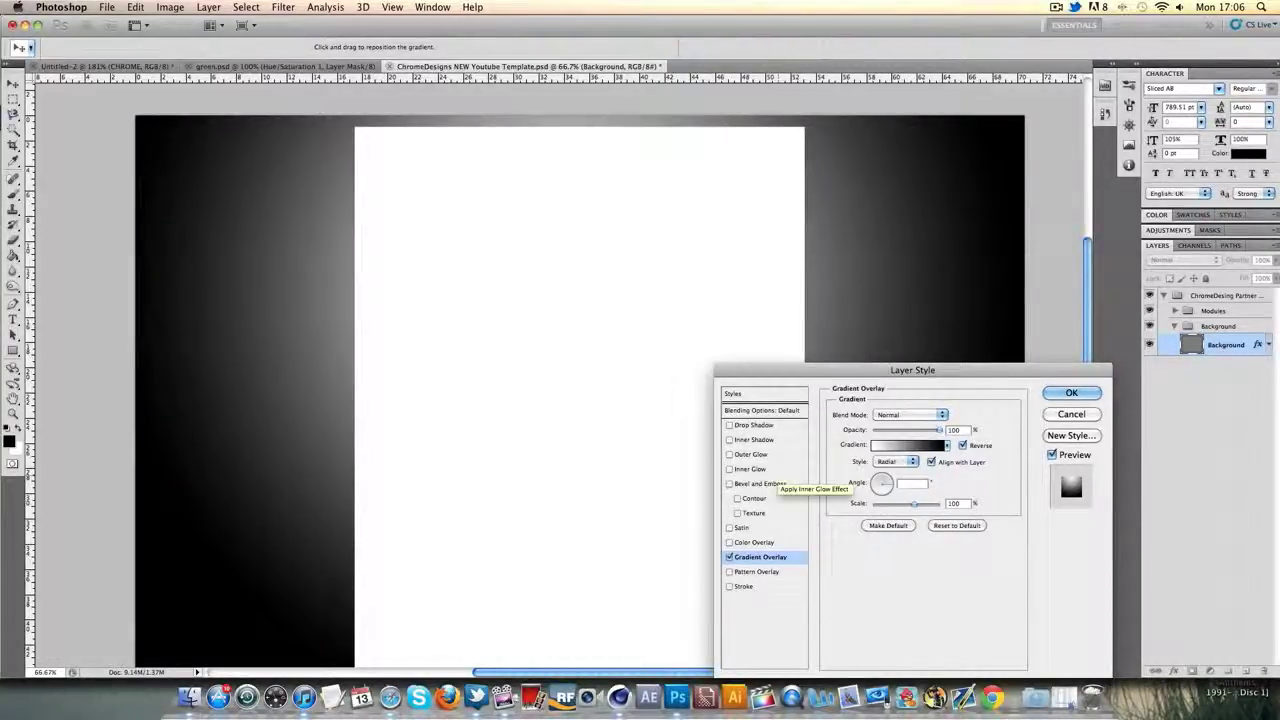
pyautogui.write('70')
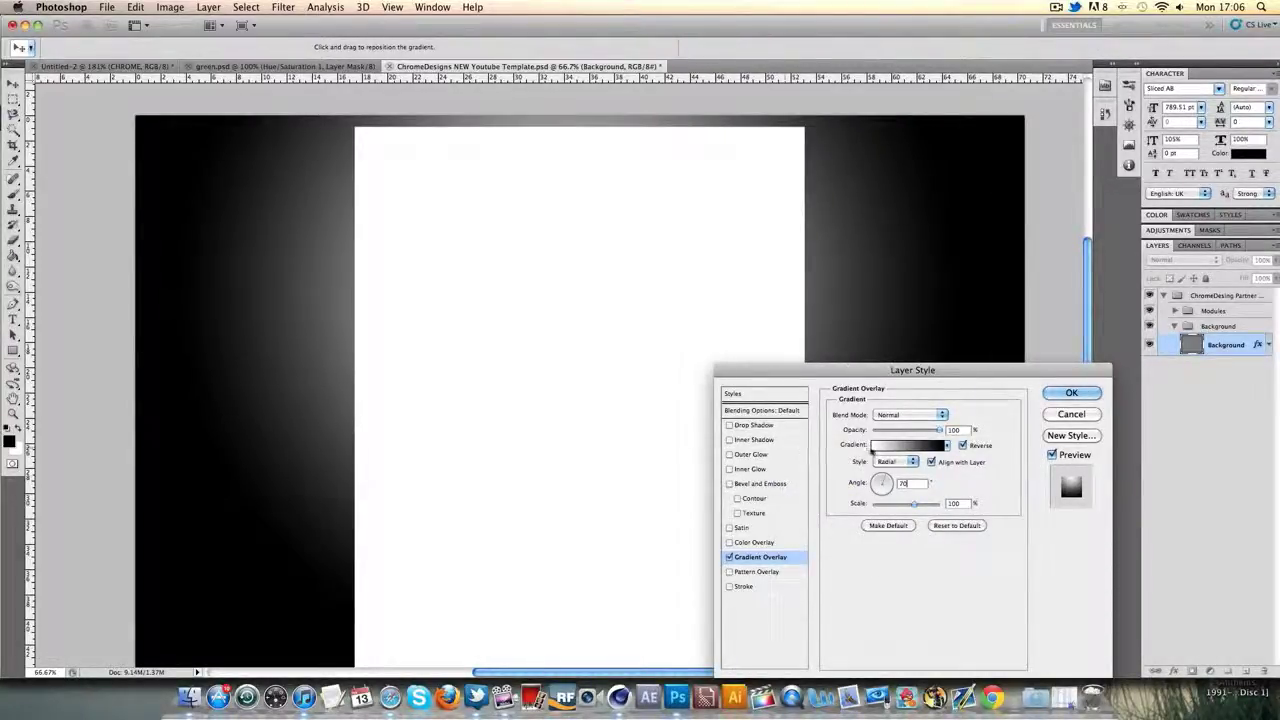
pyautogui.click(905, 444)
pyautogui.doubleClick(1201, 475)
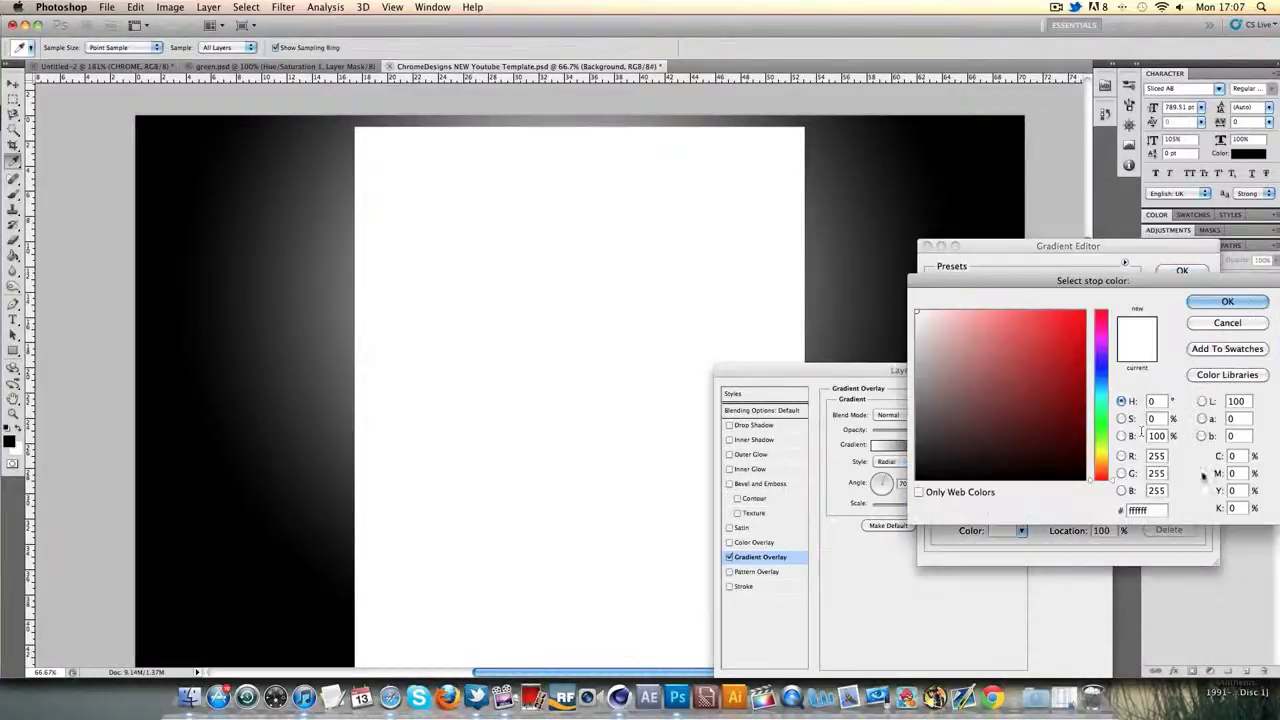
pyautogui.click(917, 341)
pyautogui.moveTo(937, 341); pyautogui.dragTo(917, 368)
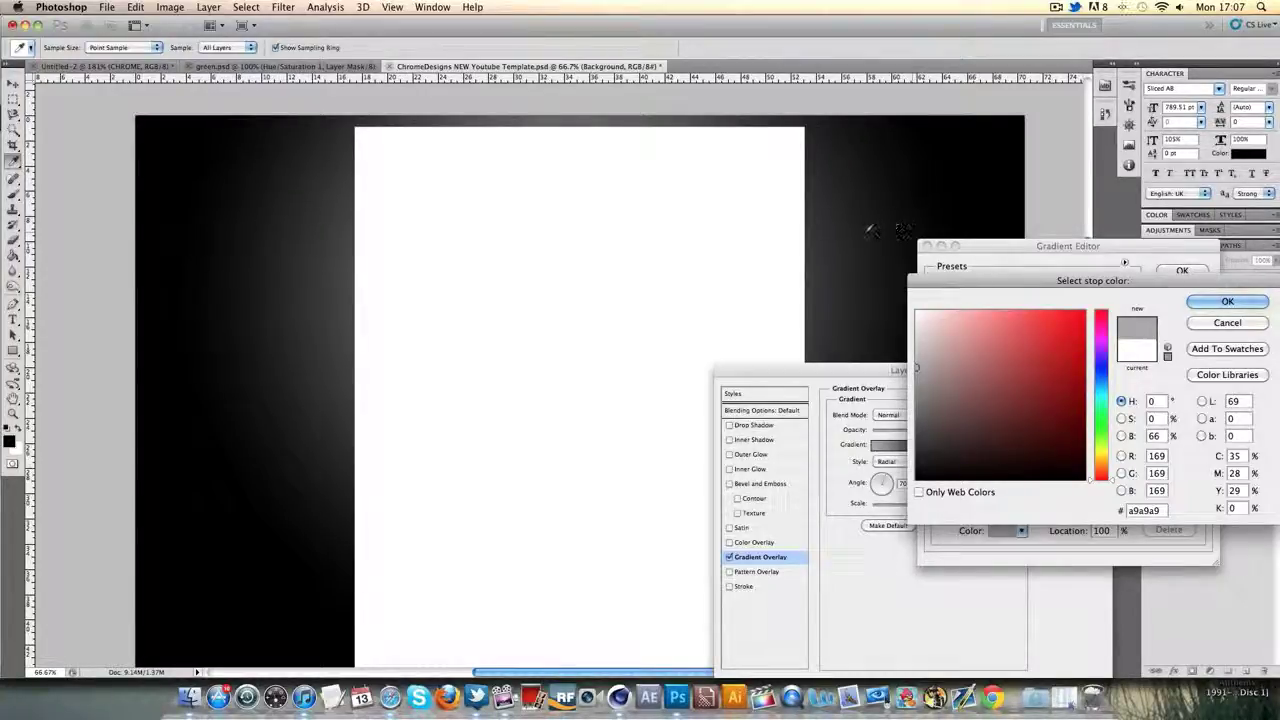
pyautogui.moveTo(921, 373); pyautogui.dragTo(917, 385)
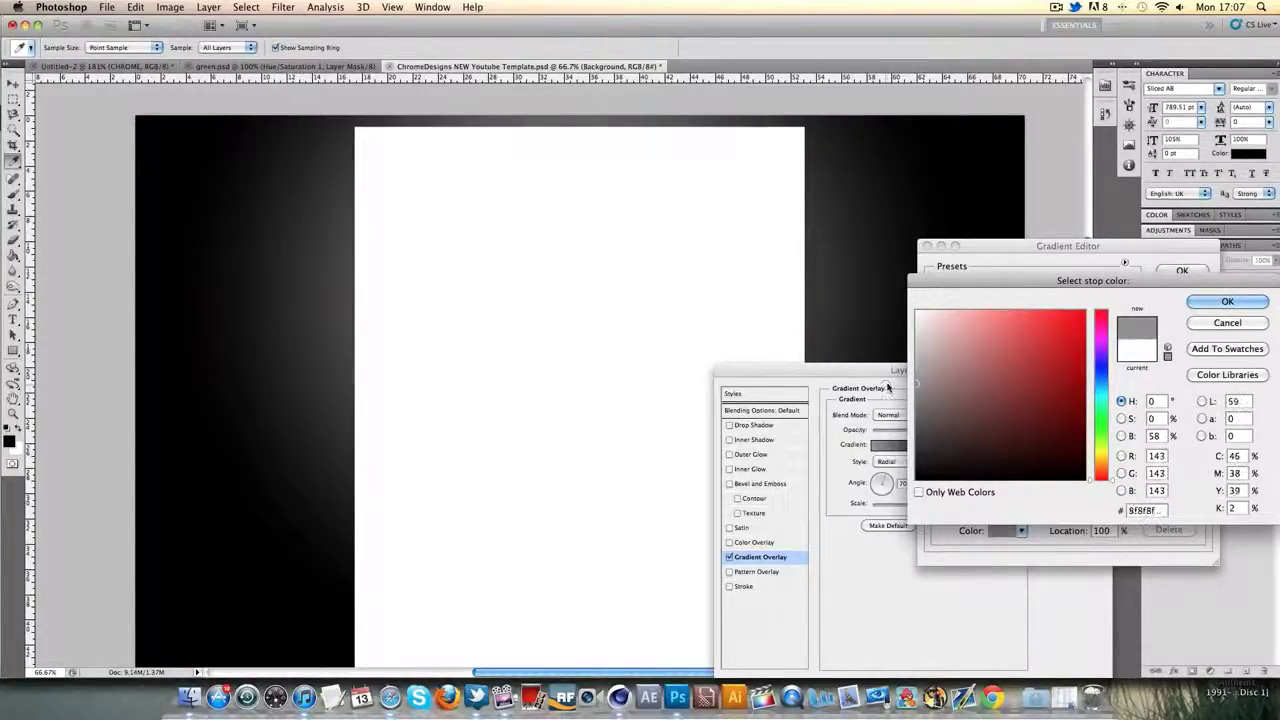
pyautogui.click(1203, 303)
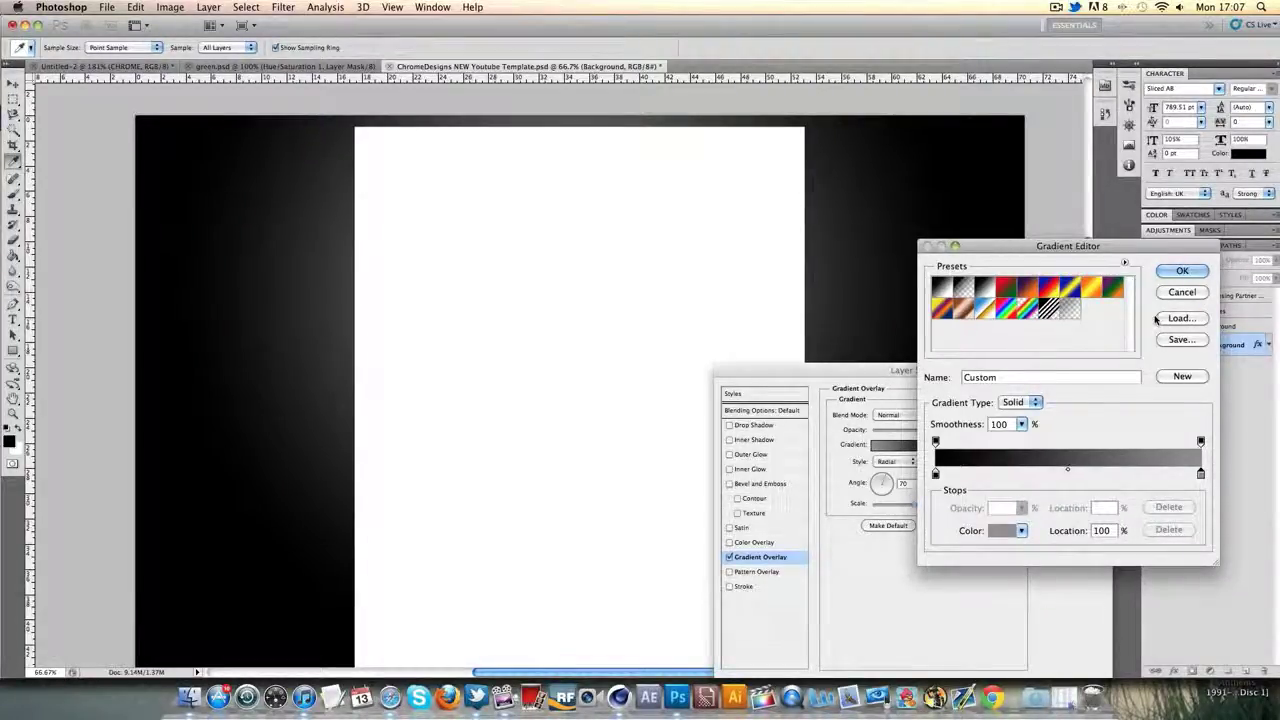
pyautogui.click(1183, 271)
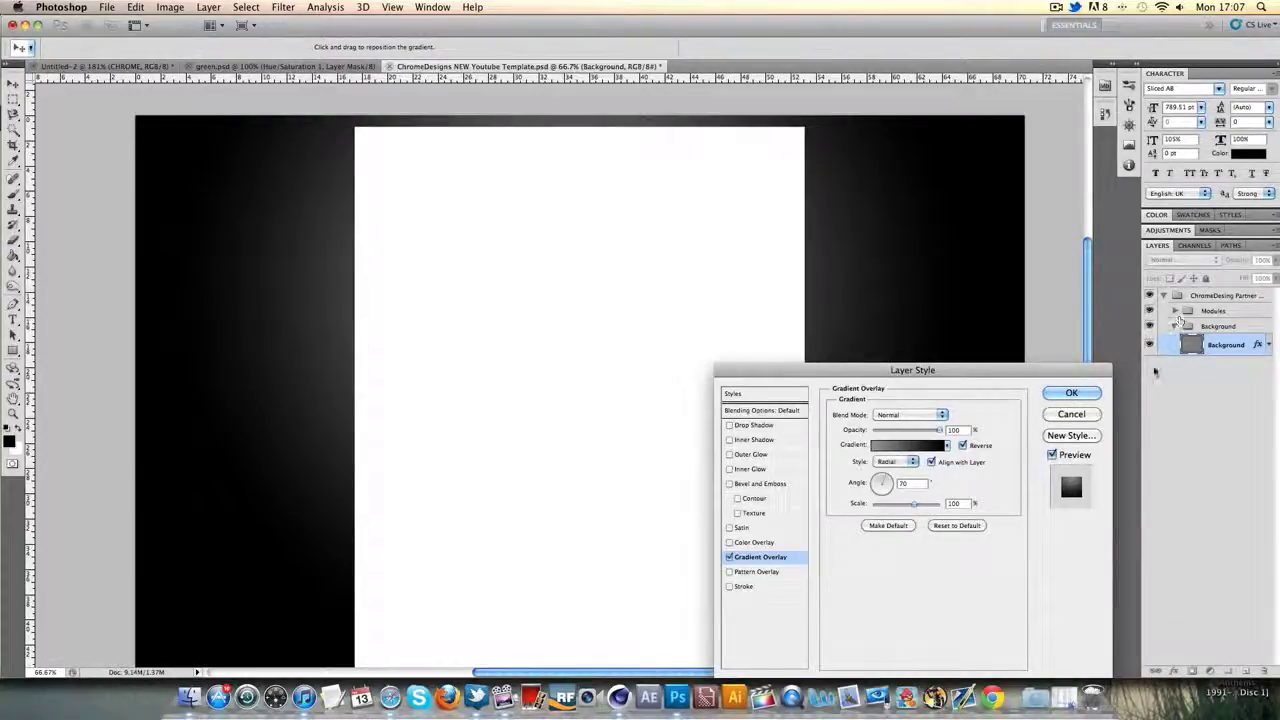
pyautogui.click(1090, 392)
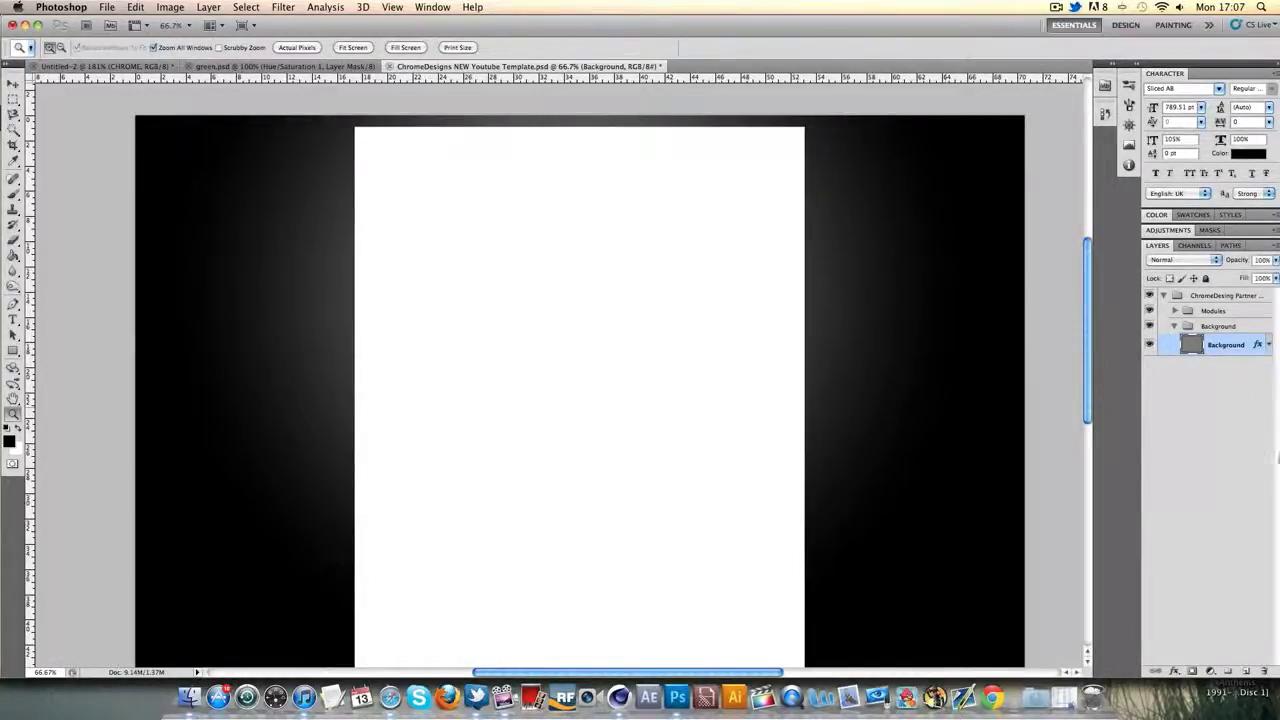
# Collapse the Background and Modules groups, add empty Layer 1, and compare against green.psd.
pyautogui.click(1175, 326)
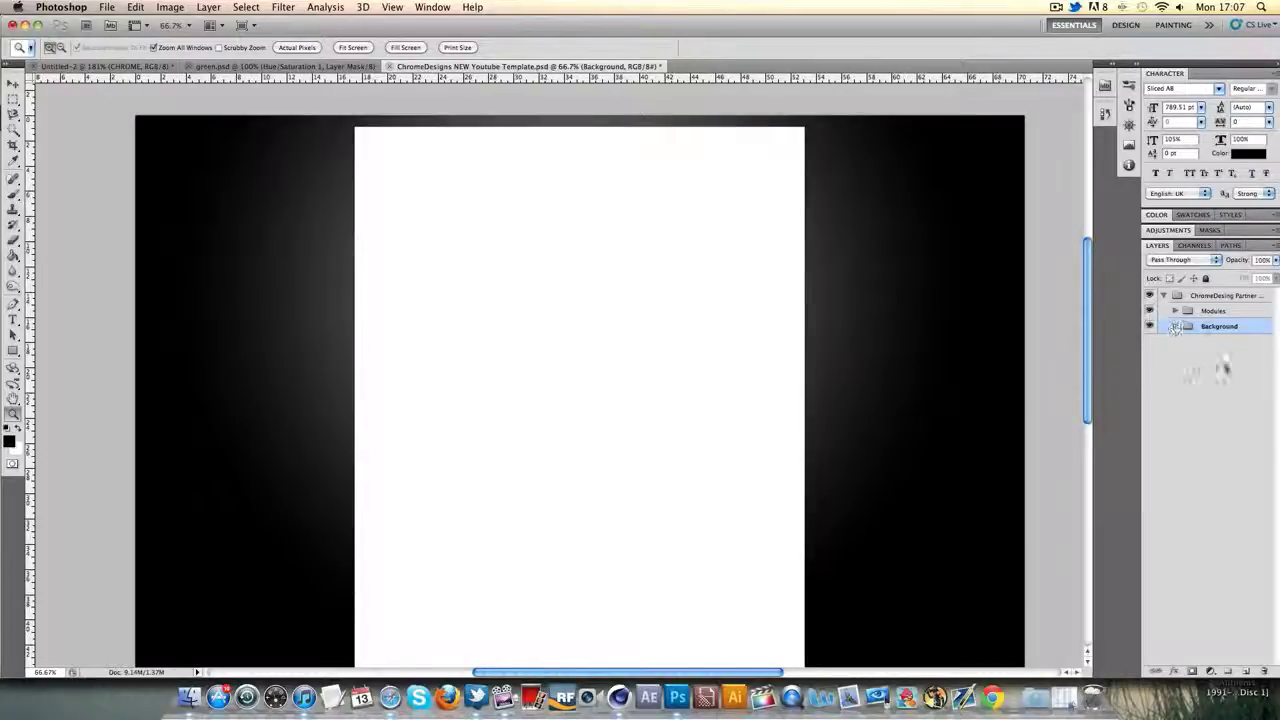
pyautogui.click(1175, 311)
pyautogui.doubleClick(1225, 329)
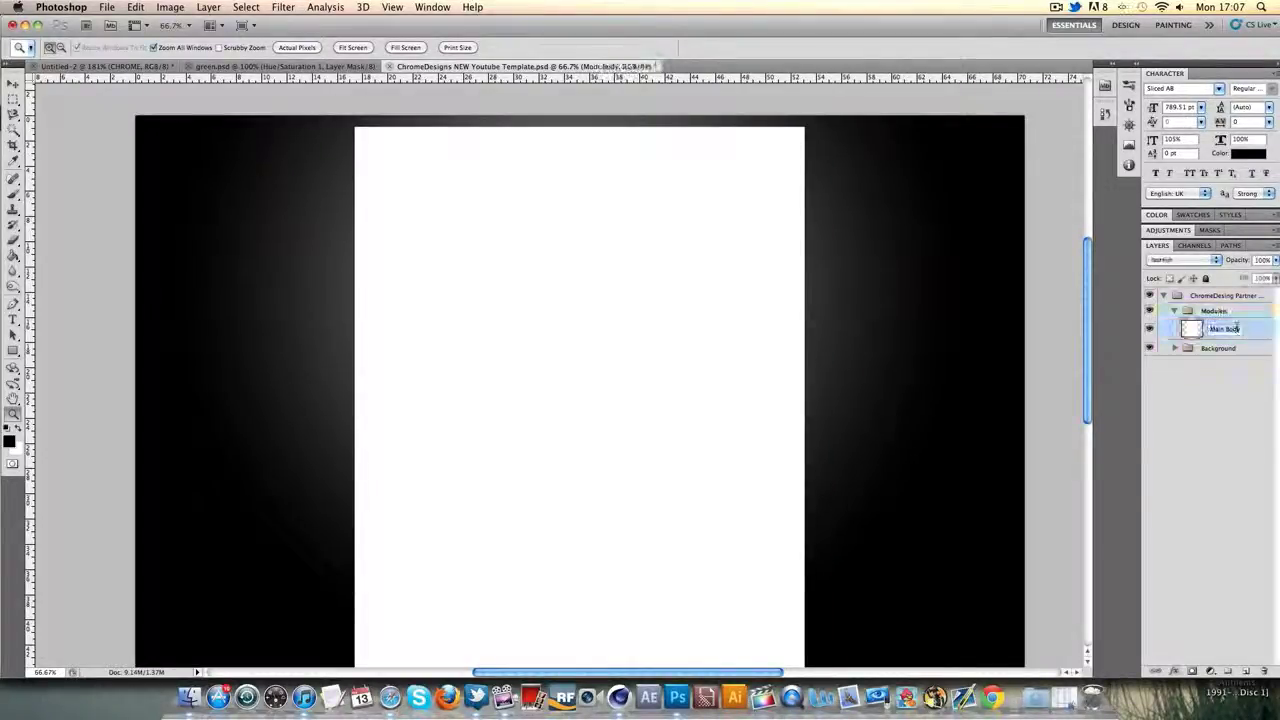
pyautogui.click(1175, 311)
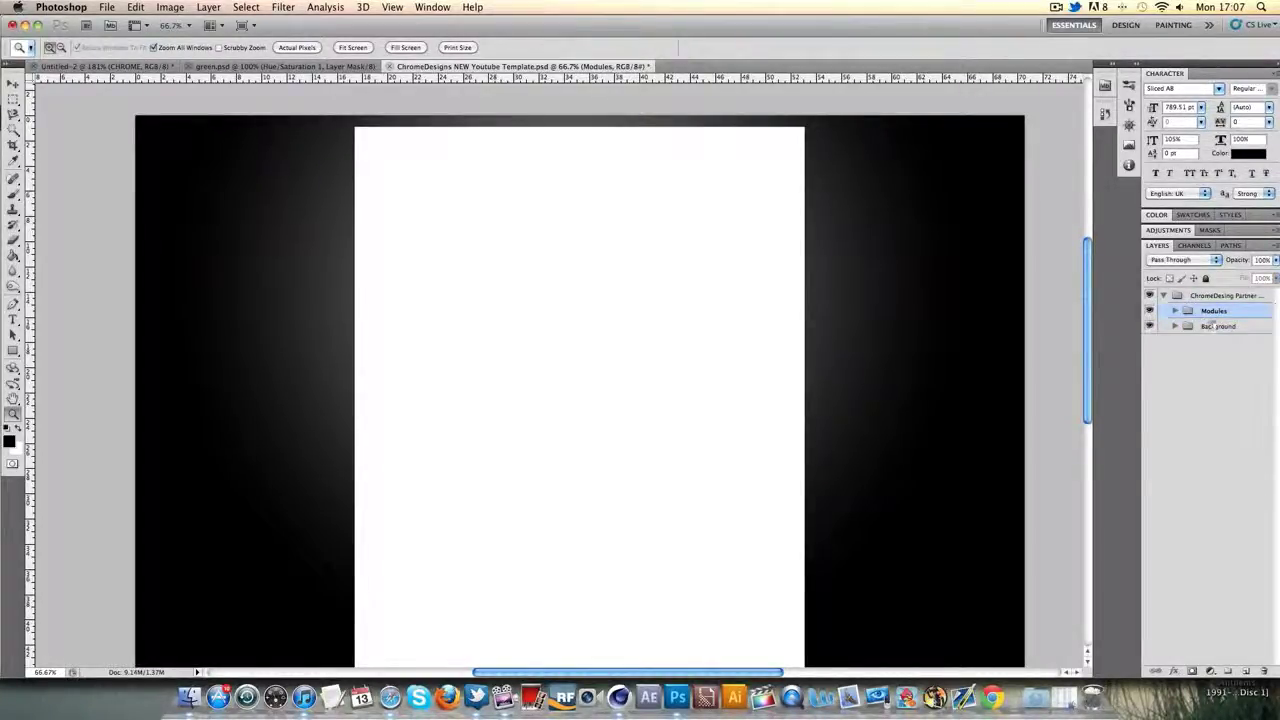
pyautogui.click(1245, 671)
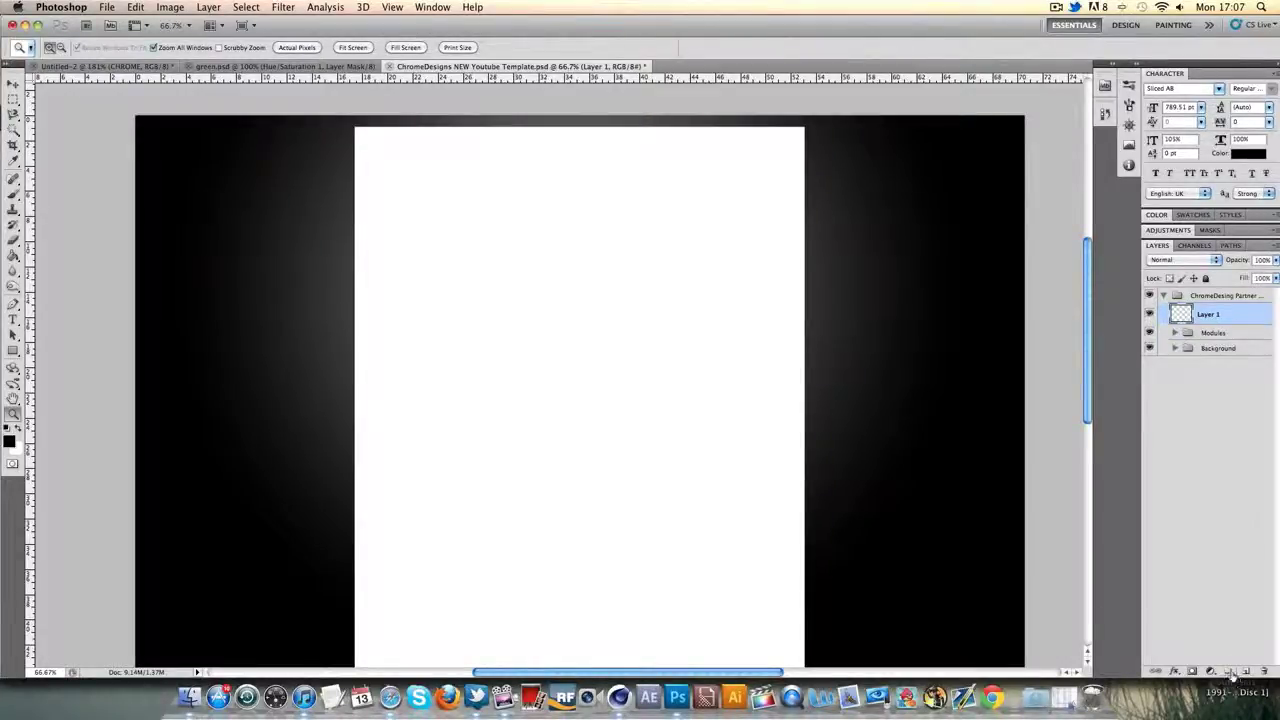
pyautogui.click(285, 66)
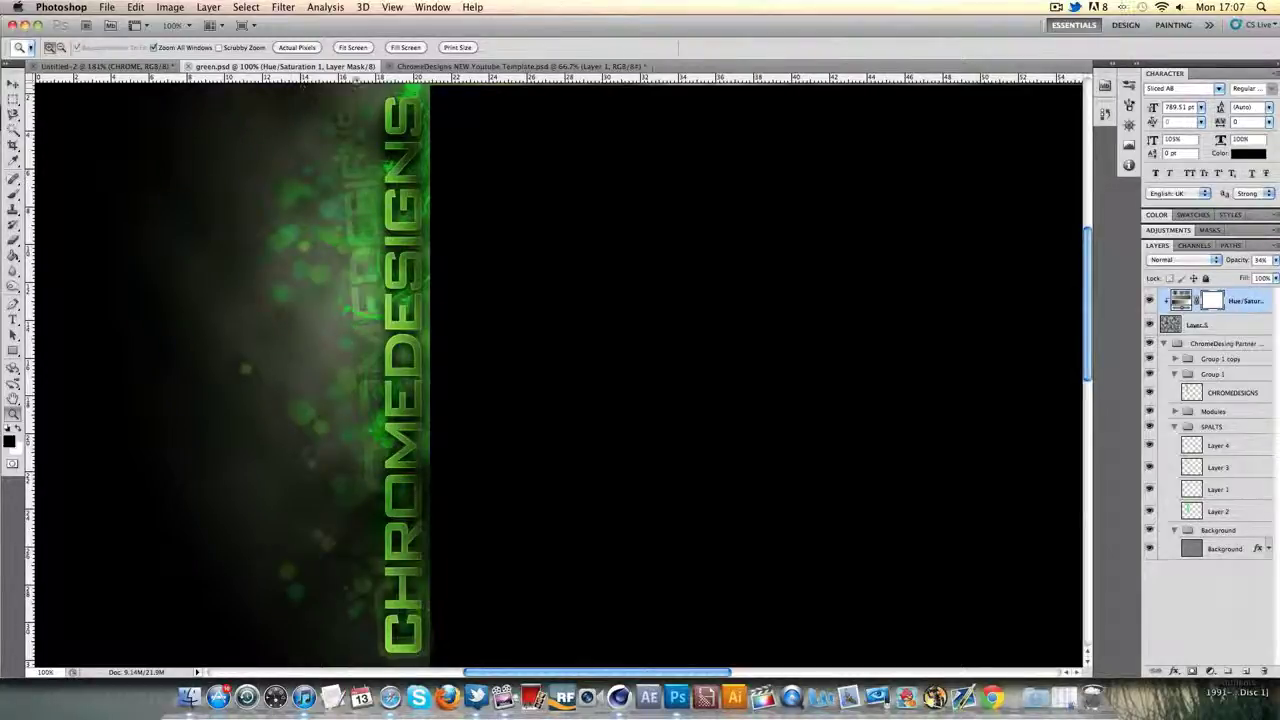
pyautogui.click(480, 67)
# Type CHROMEDESIGNS on the page in BankGothic Md BT, 100 pt, tracking -150.
pyautogui.press('t')
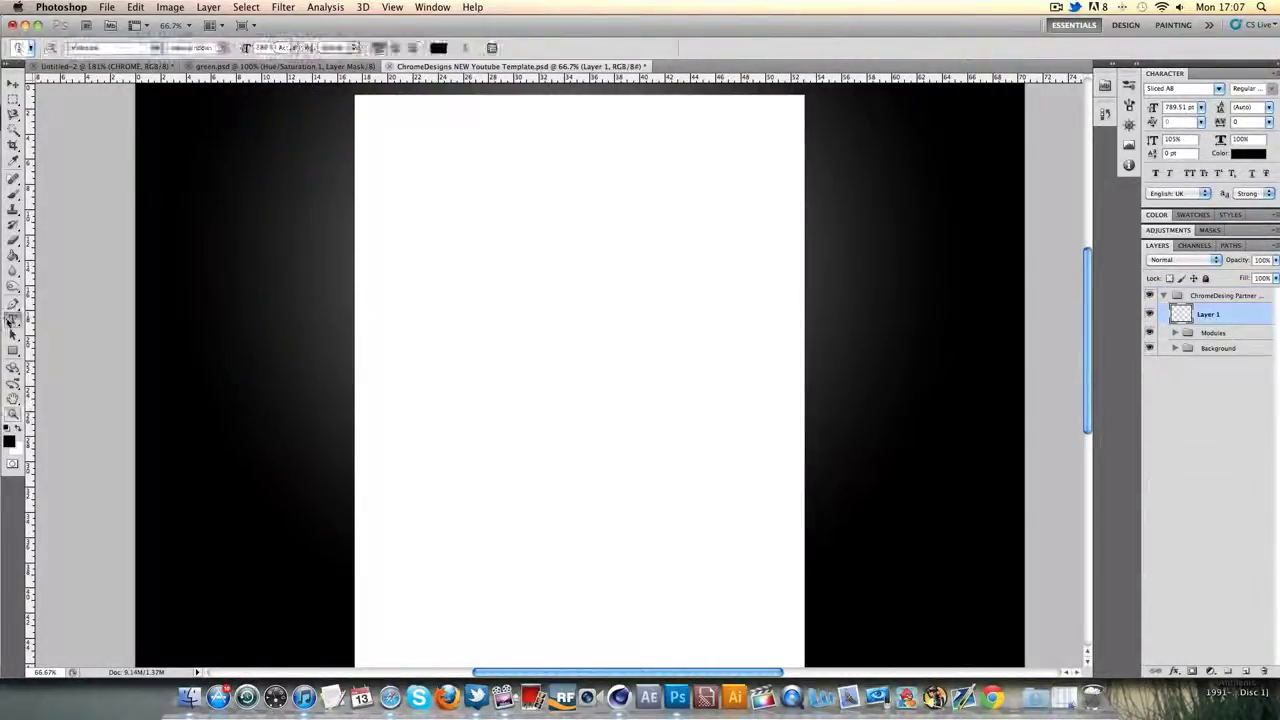
pyautogui.click(493, 326)
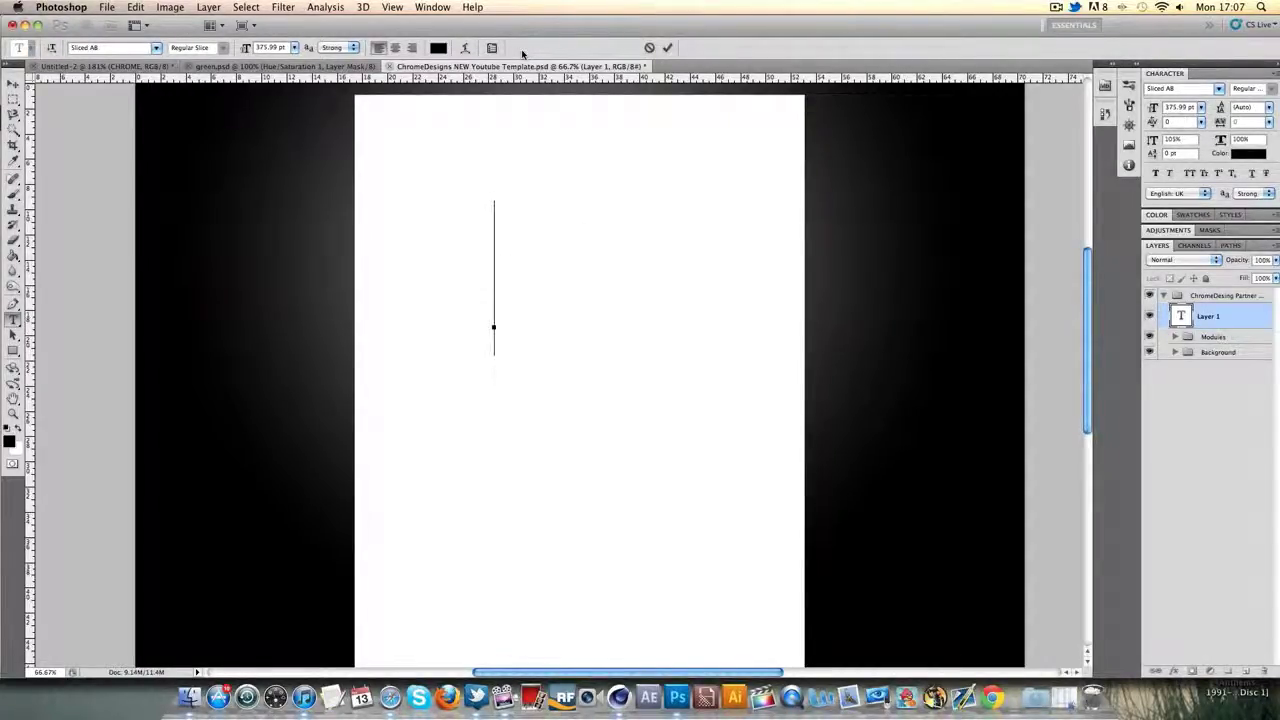
pyautogui.write('CHROMEDE')
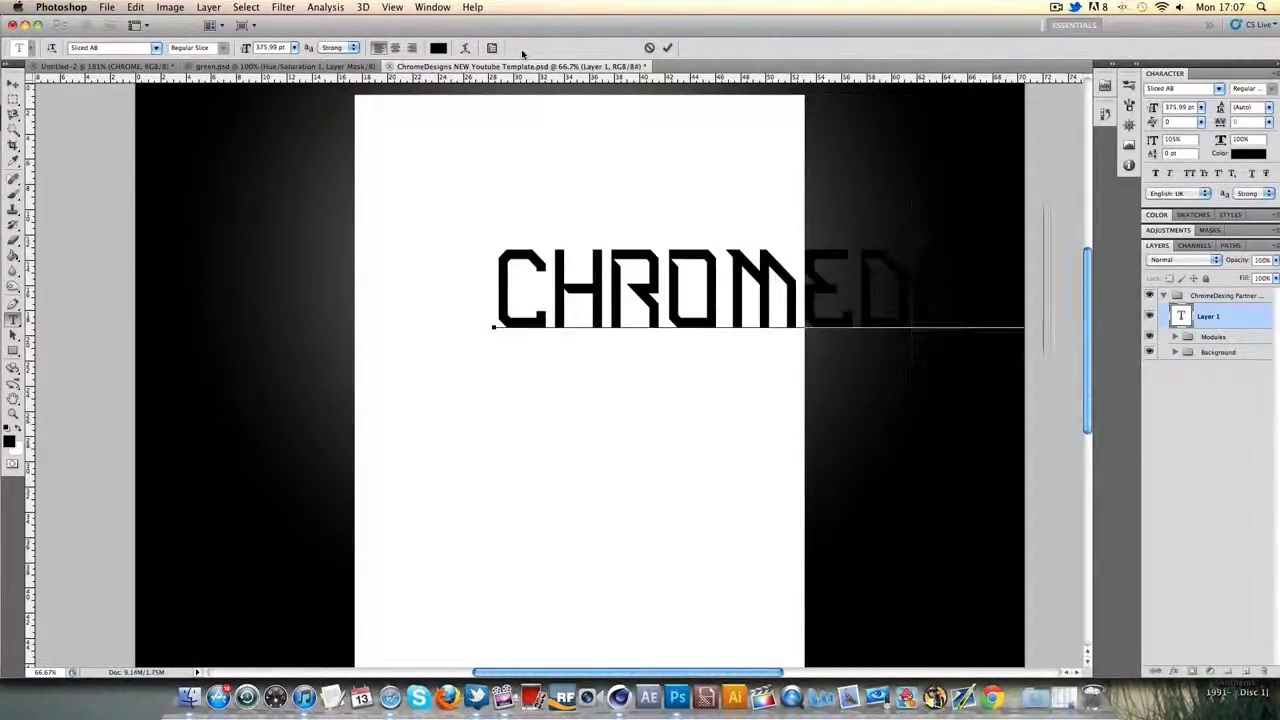
pyautogui.hotkey('ctrl', 'a')
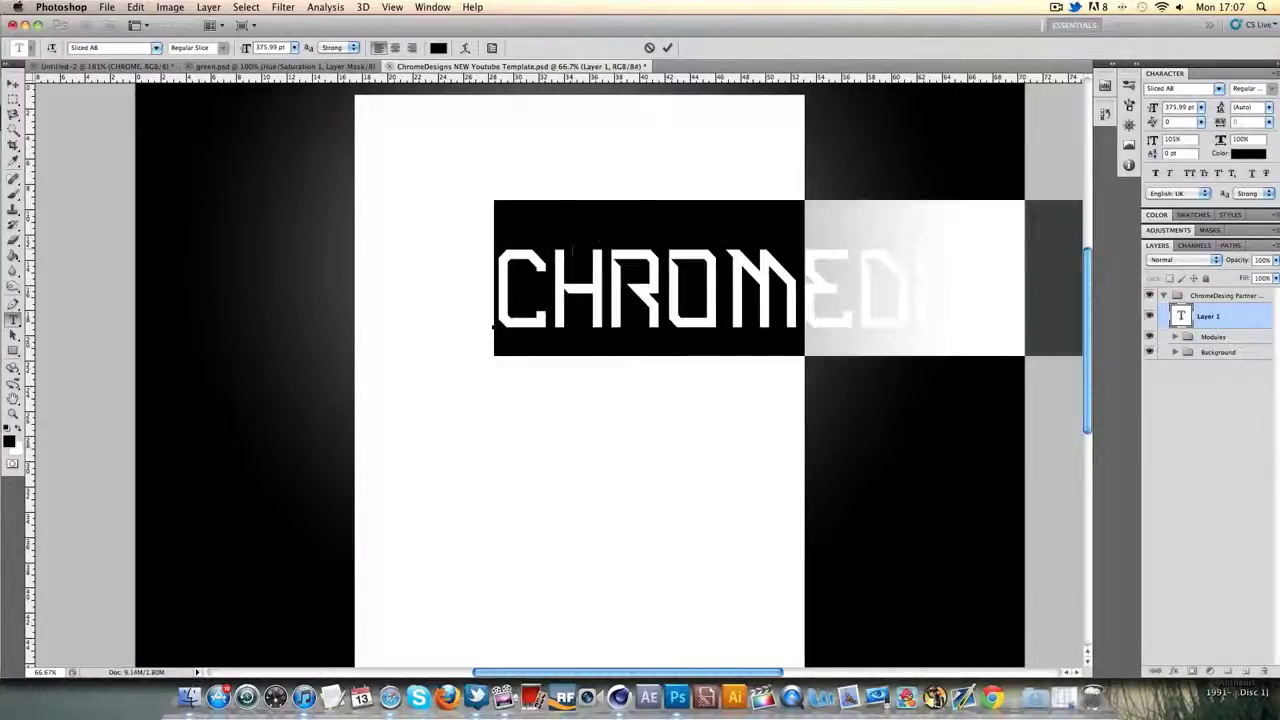
pyautogui.click(100, 47)
pyautogui.write('BankGothic Md BT')
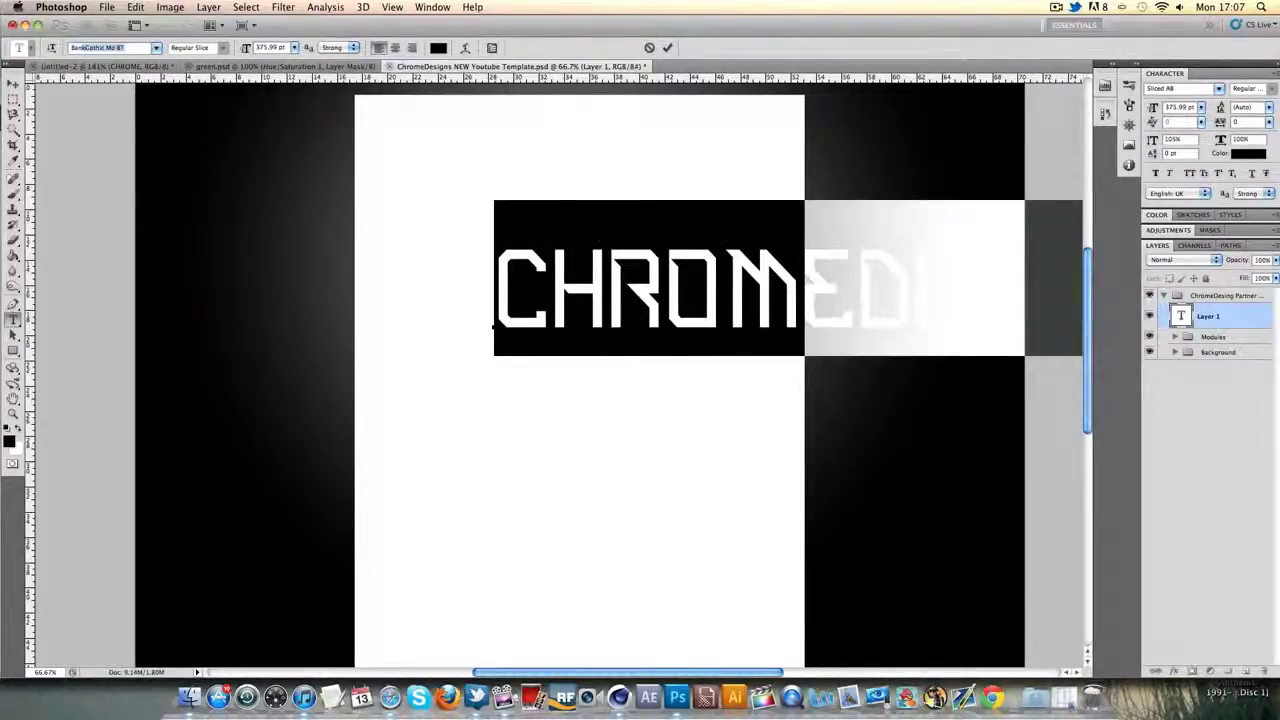
pyautogui.press('Return')
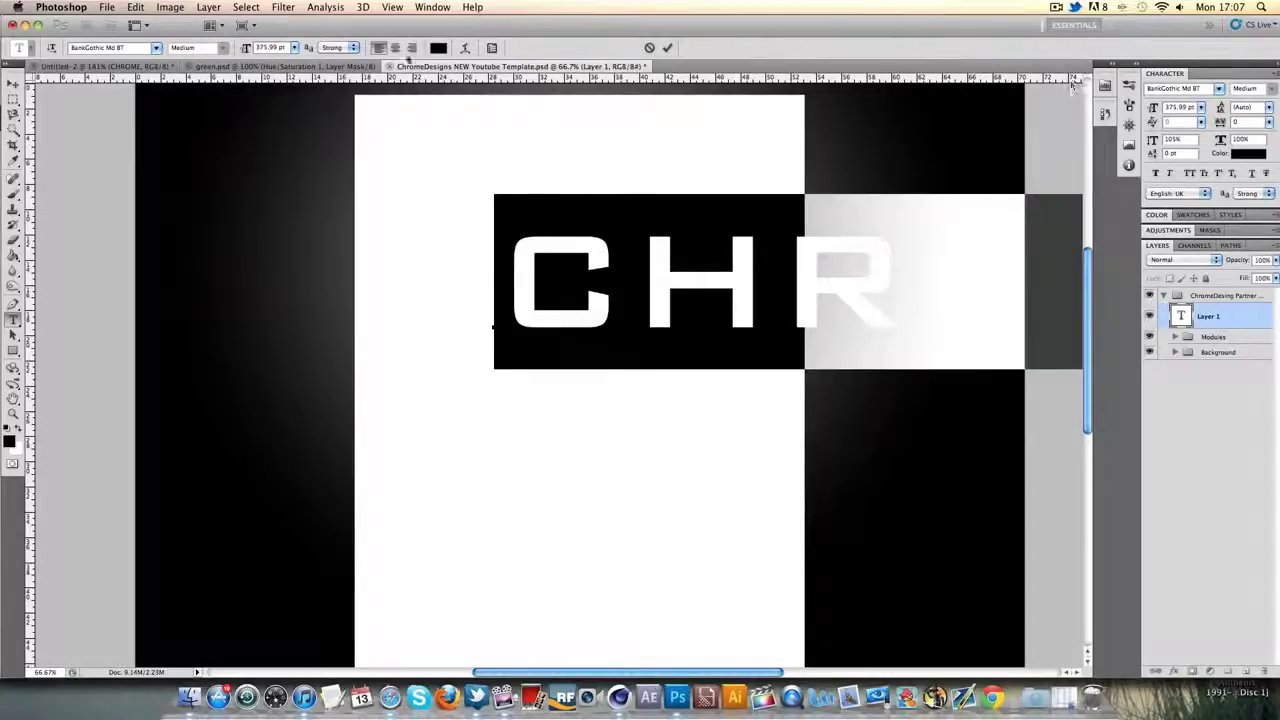
pyautogui.click(268, 47)
pyautogui.write('100')
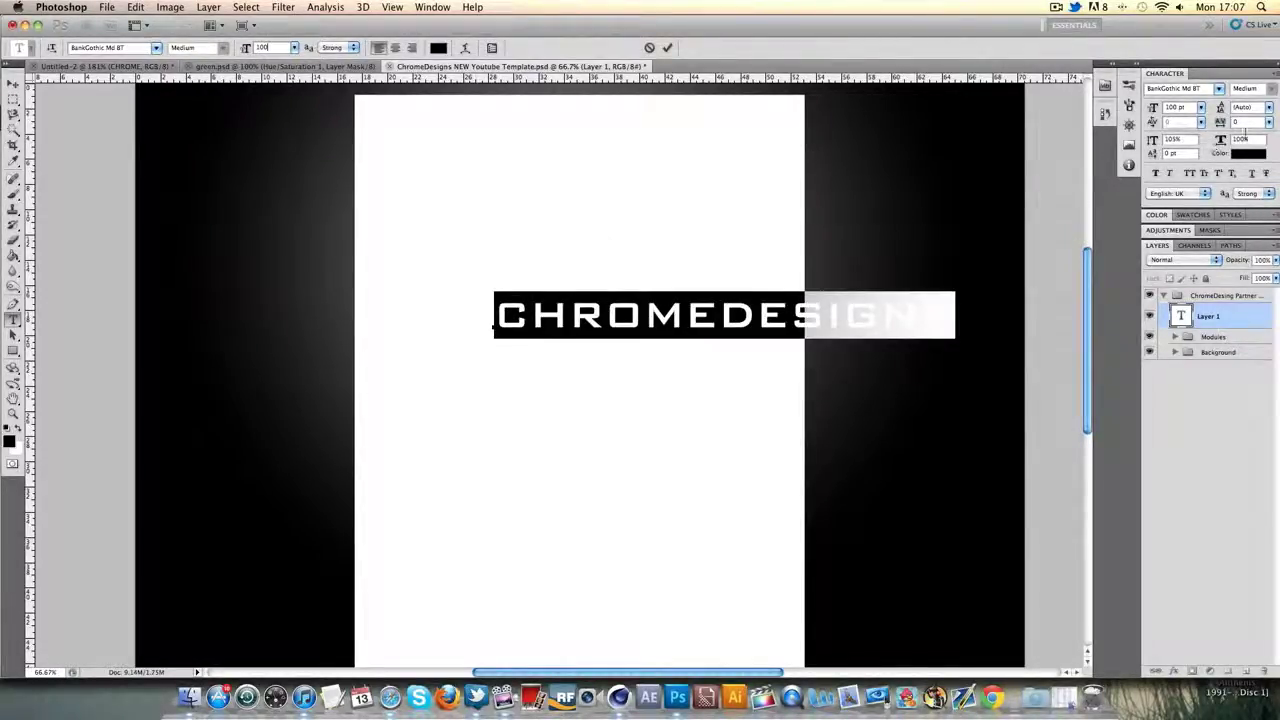
pyautogui.click(1270, 122)
pyautogui.click(1253, 121)
pyautogui.write('-15')
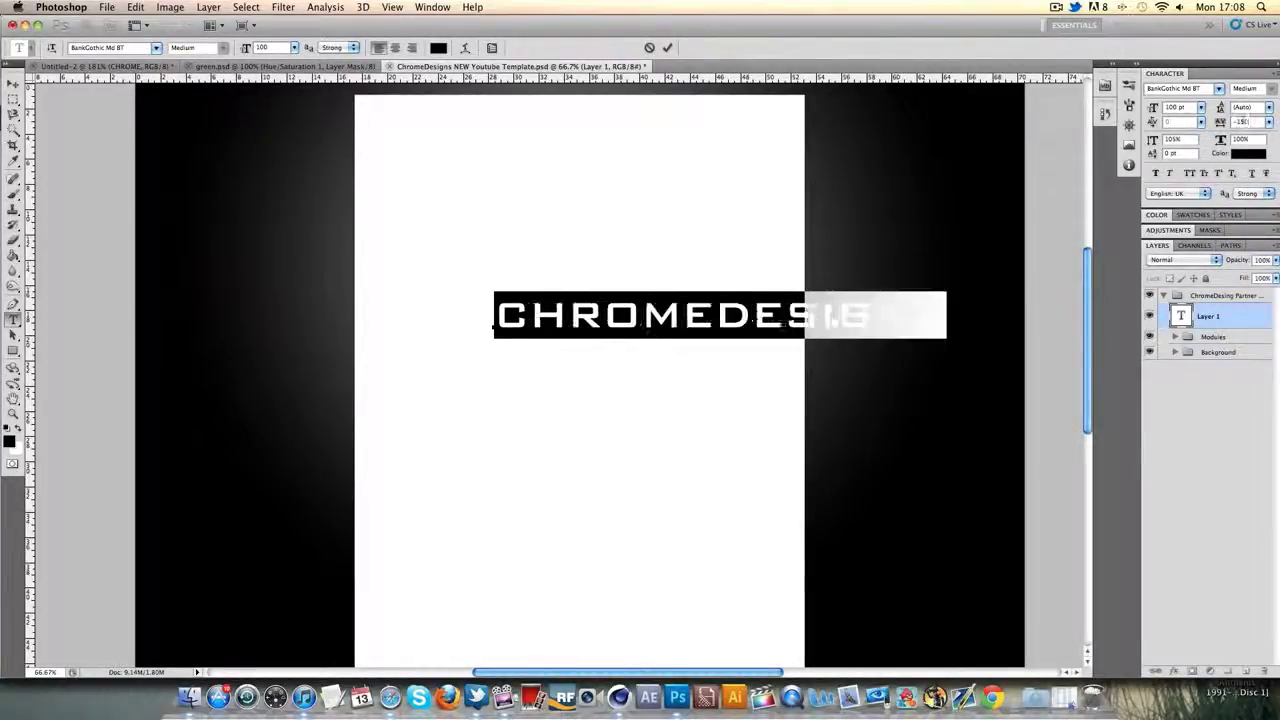
pyautogui.write('0')
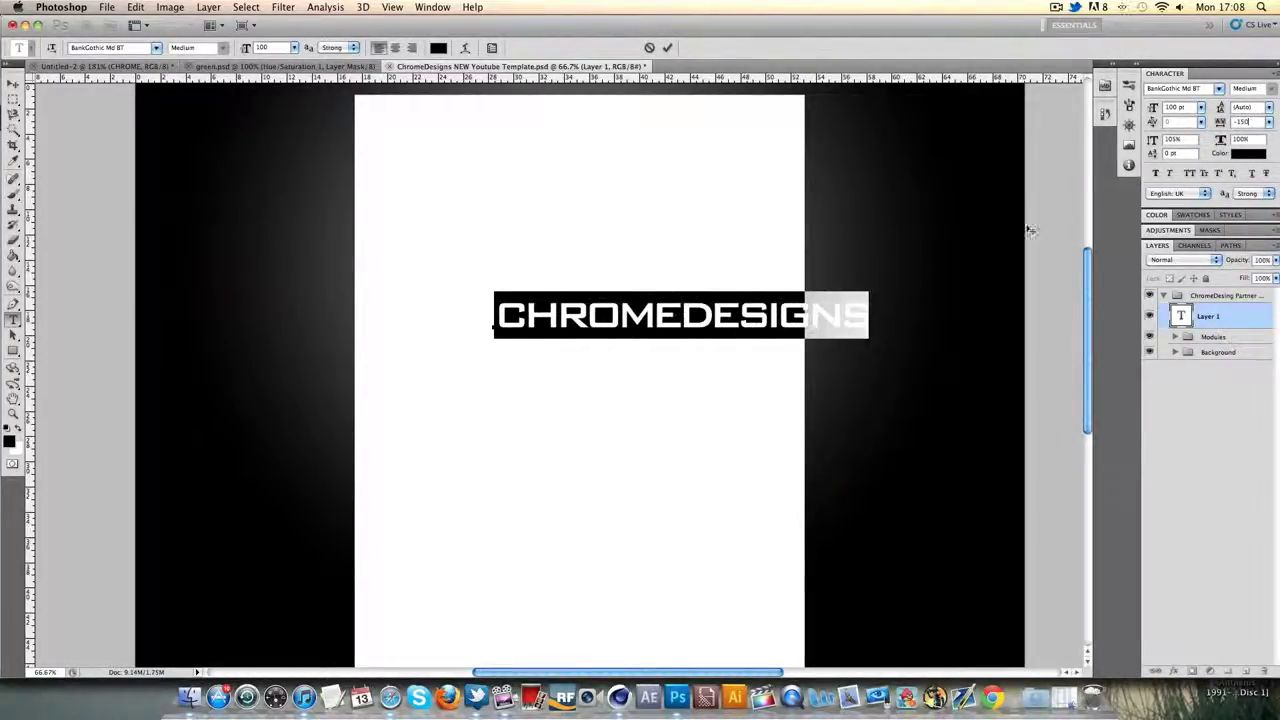
pyautogui.press('Return')
pyautogui.click(667, 47)
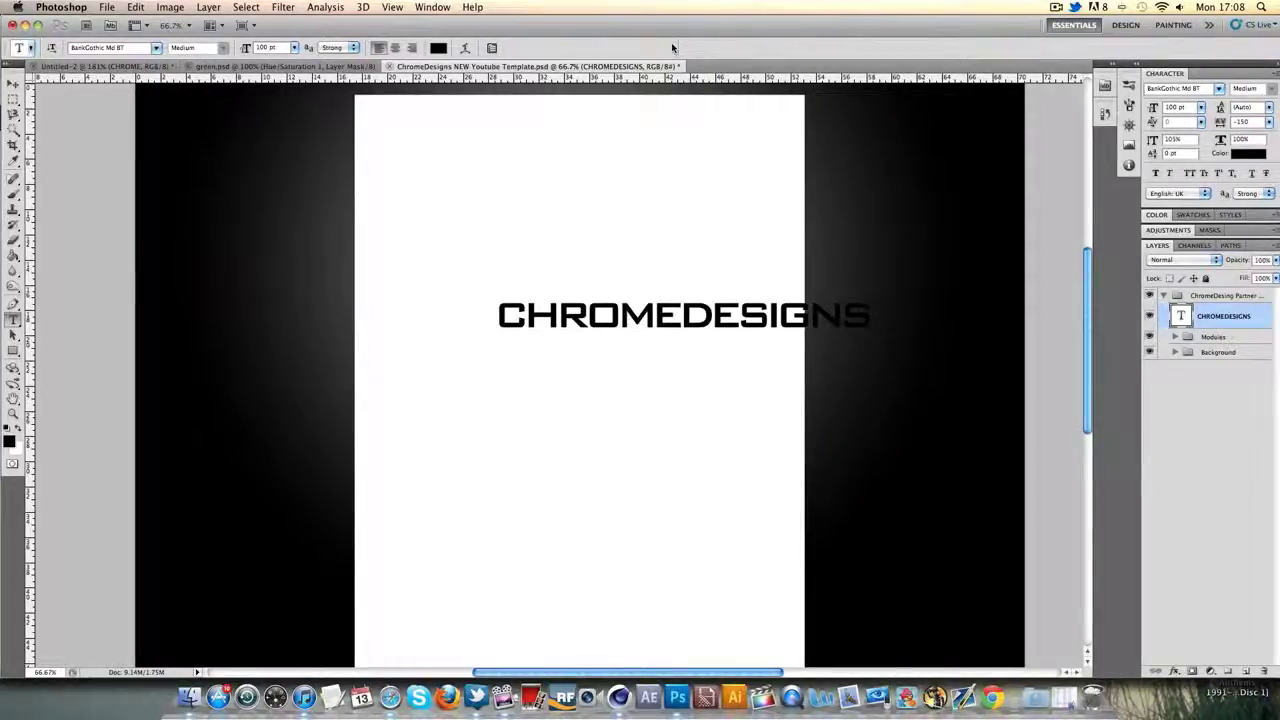
# Move the text up near the top of the white page, then view at 100%.
pyautogui.press('super+t')
pyautogui.moveTo(578, 318); pyautogui.dragTo(421, 320)
pyautogui.moveTo(633, 314); pyautogui.dragTo(703, 240)
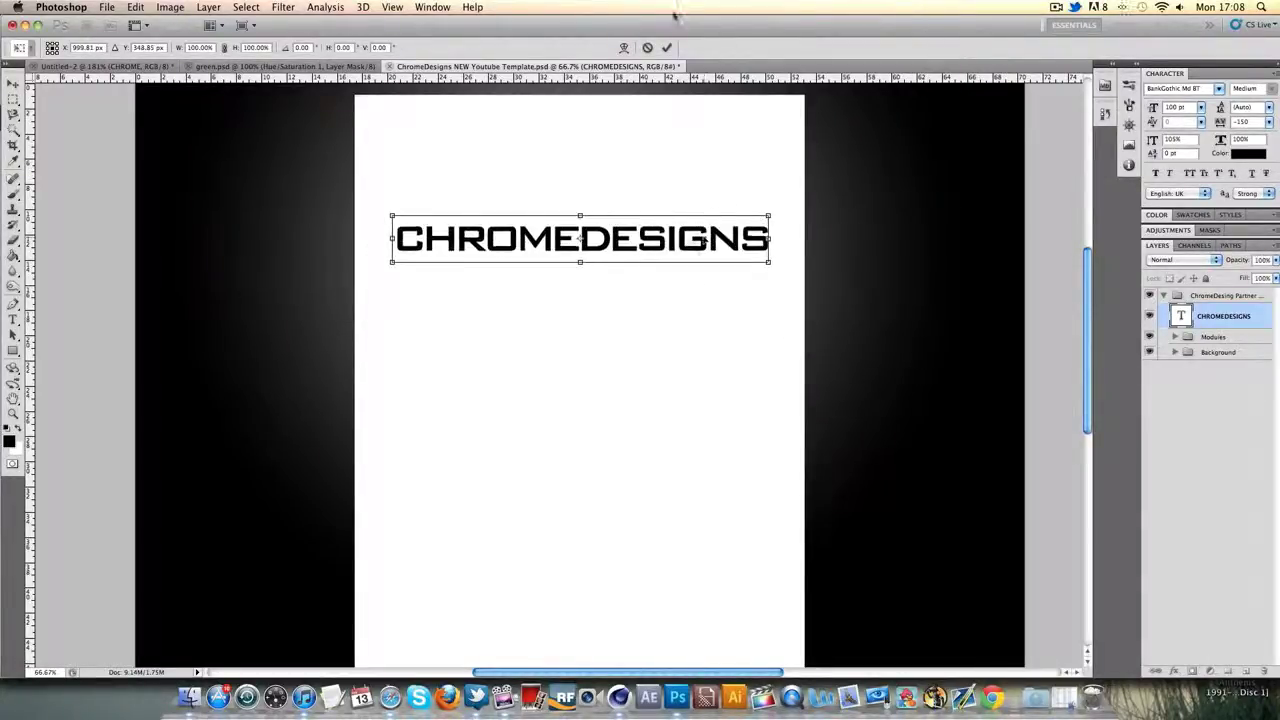
pyautogui.click(666, 47)
pyautogui.click(13, 413)
pyautogui.click(556, 223)
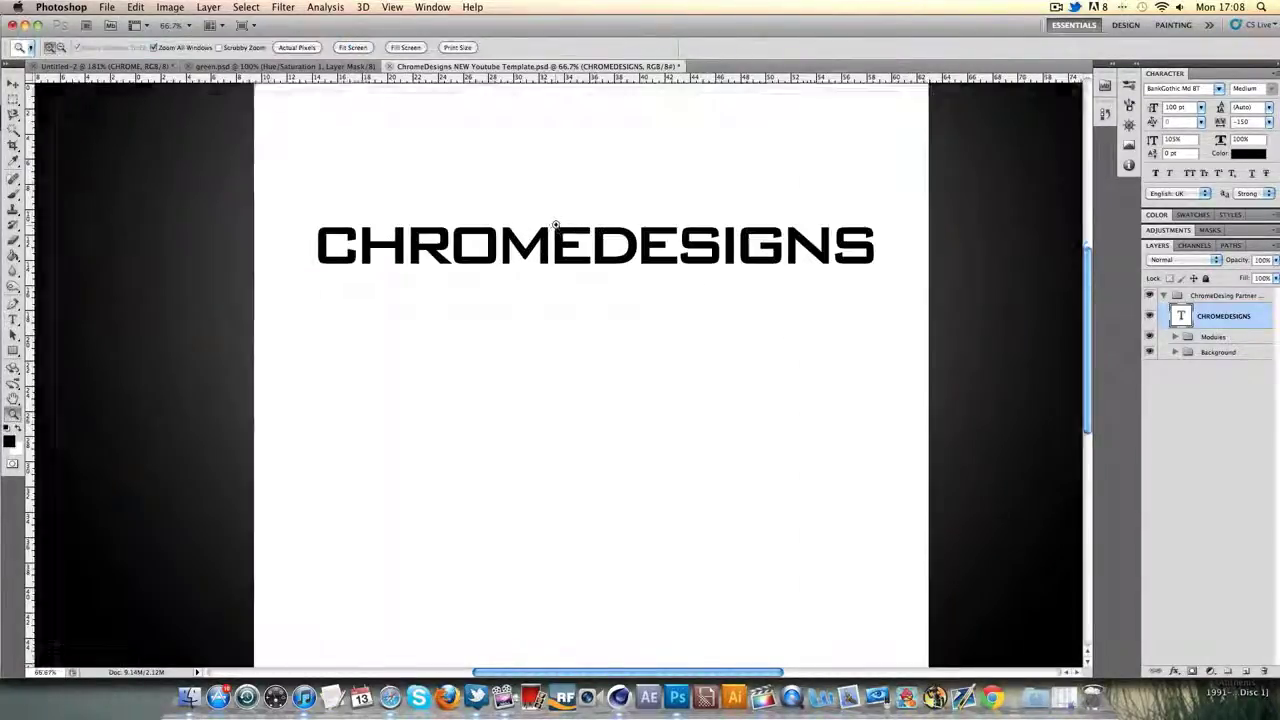
pyautogui.click(556, 224)
pyautogui.click(556, 228)
pyautogui.rightClick(630, 285)
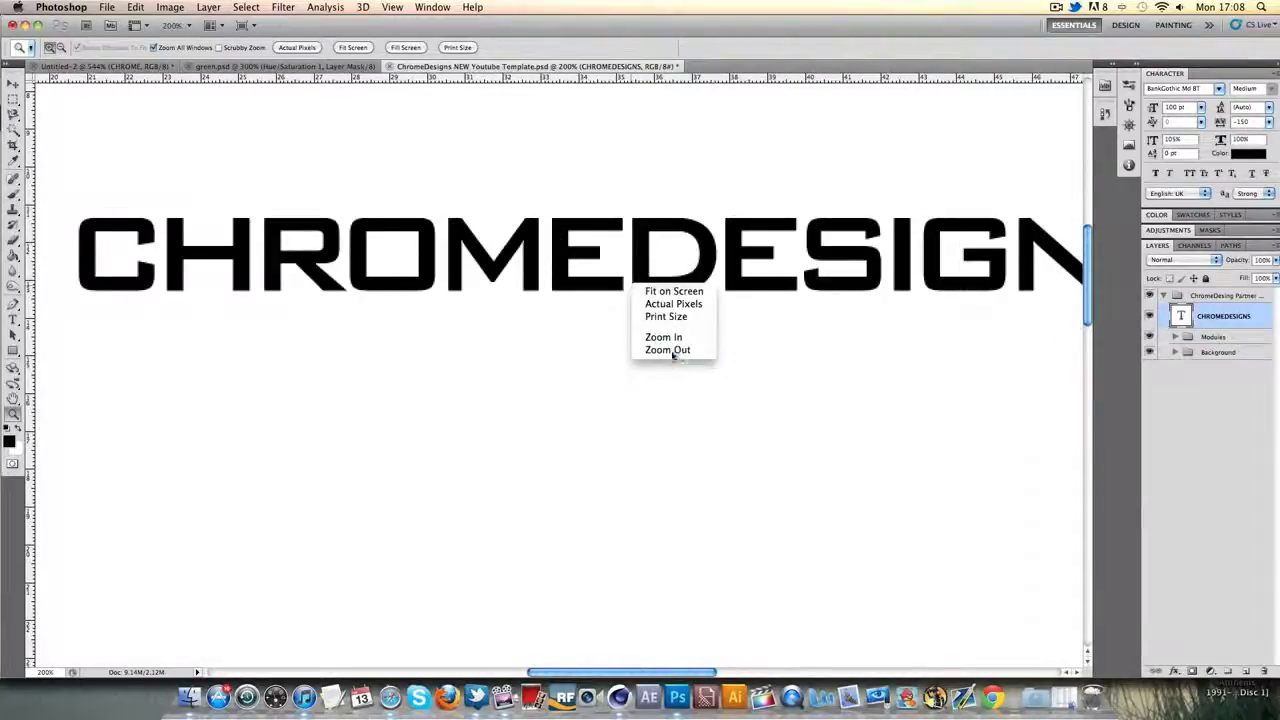
pyautogui.click(672, 349)
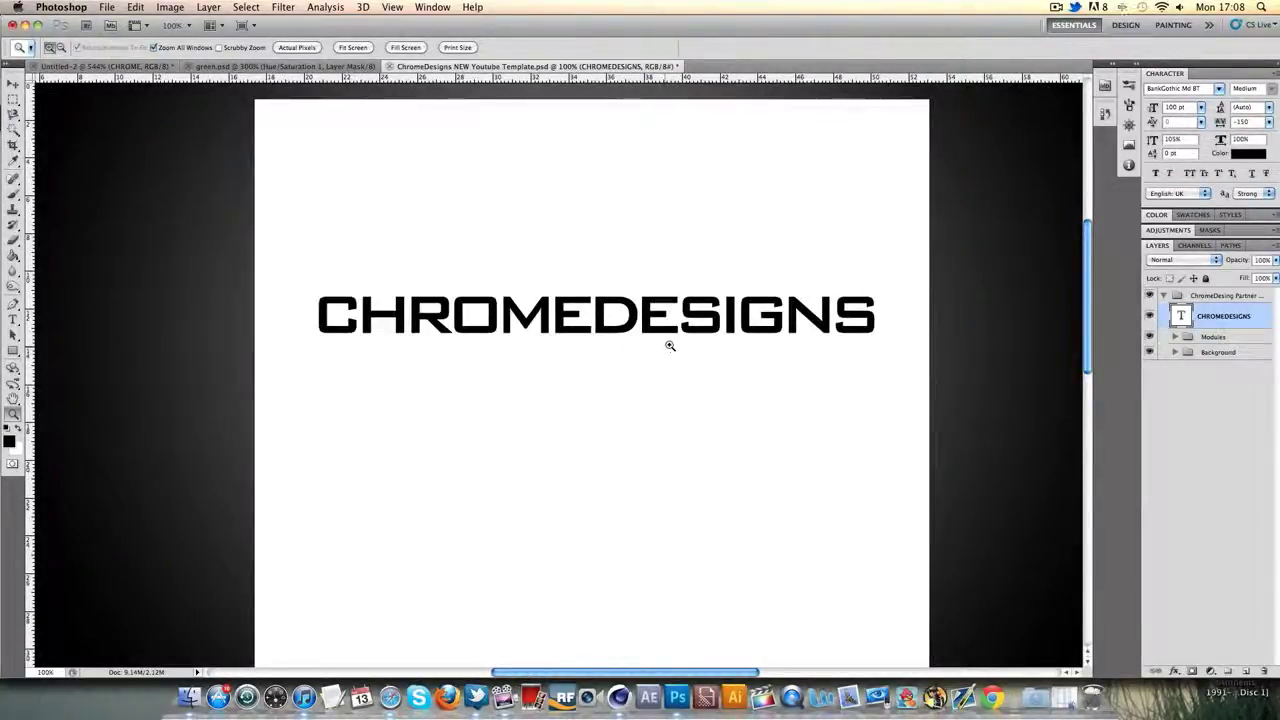
# Add a Gradient Overlay to the text layer and set its left stop to dark green.
pyautogui.doubleClick(1238, 315)
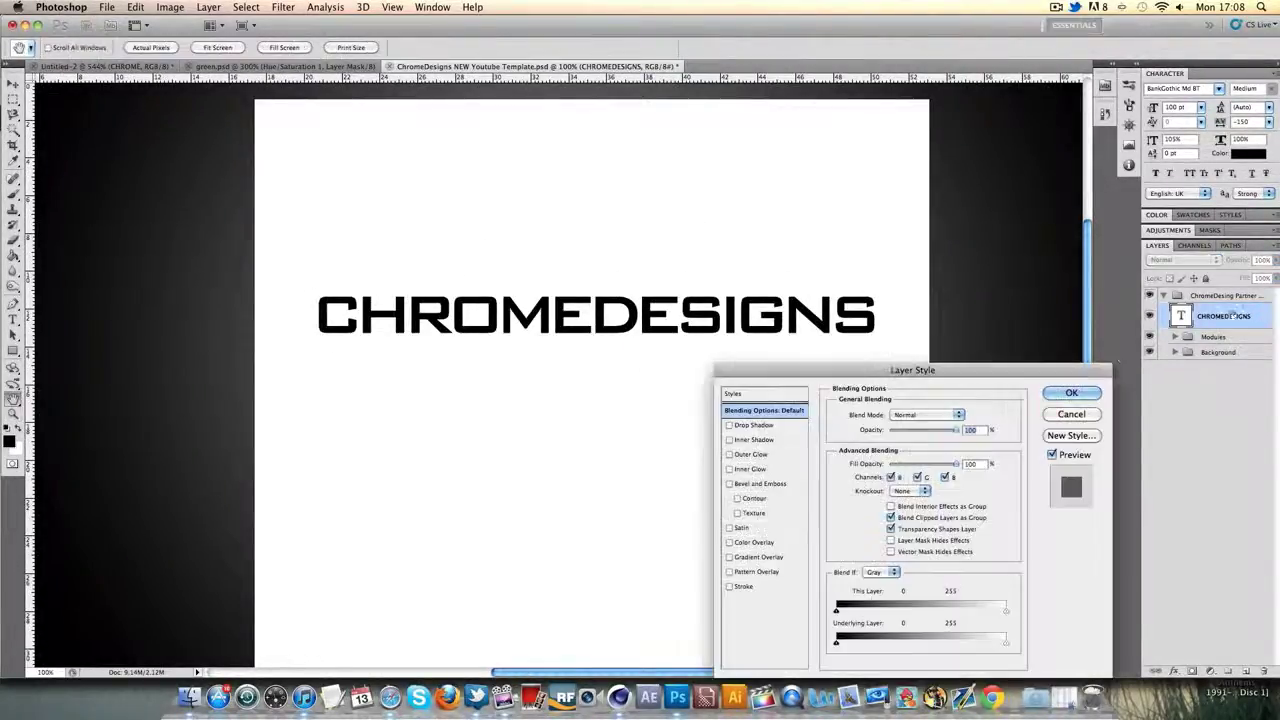
pyautogui.click(748, 556)
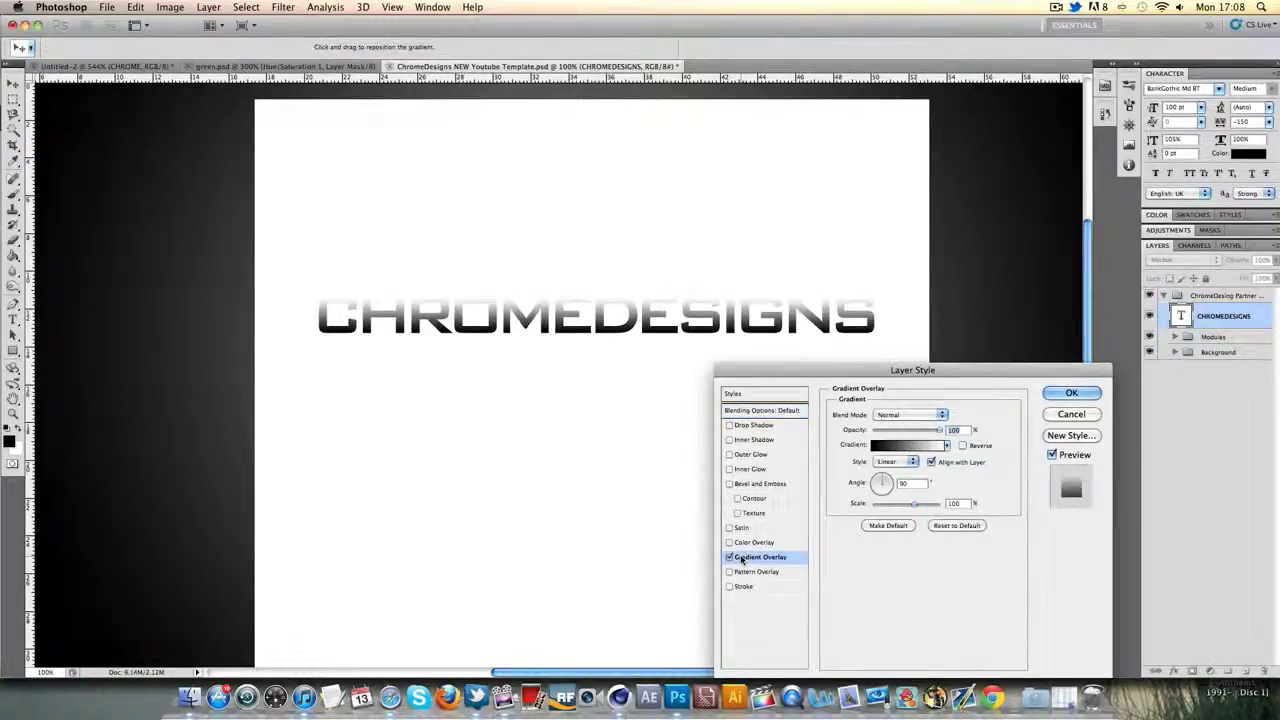
pyautogui.click(880, 445)
pyautogui.click(934, 470)
pyautogui.click(1001, 530)
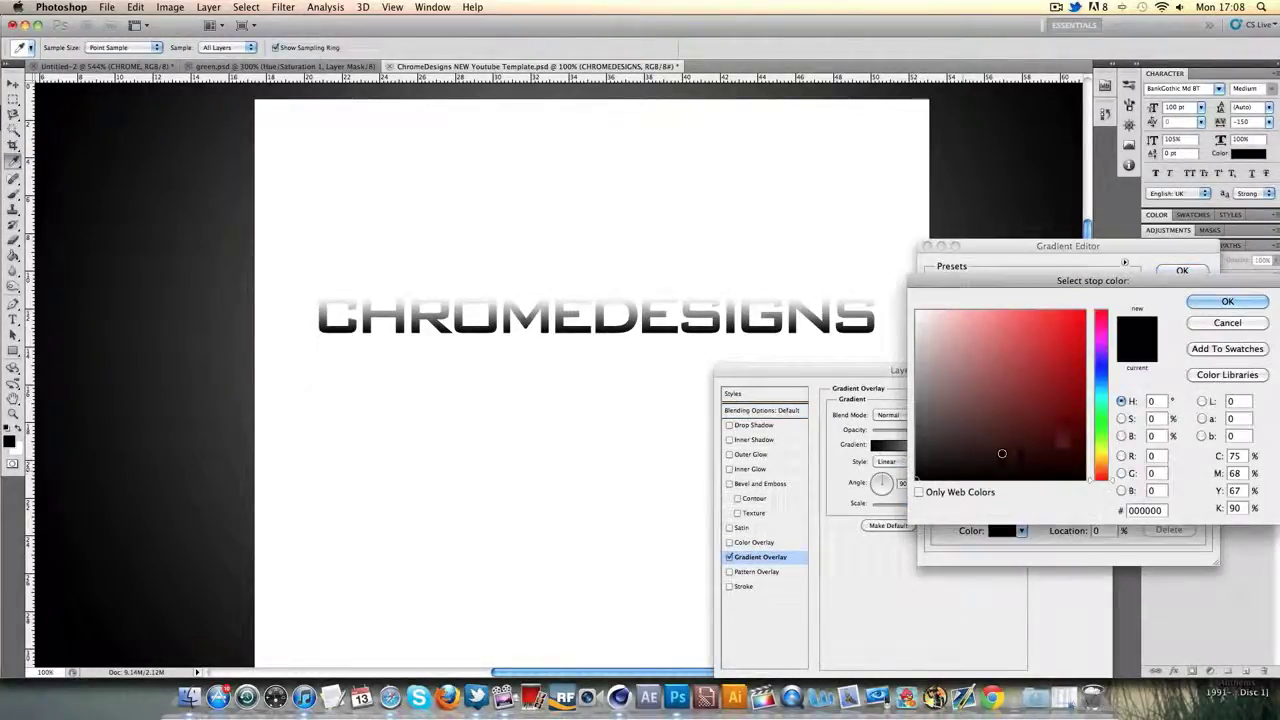
pyautogui.moveTo(1100, 445); pyautogui.dragTo(1084, 418)
pyautogui.click(1084, 311)
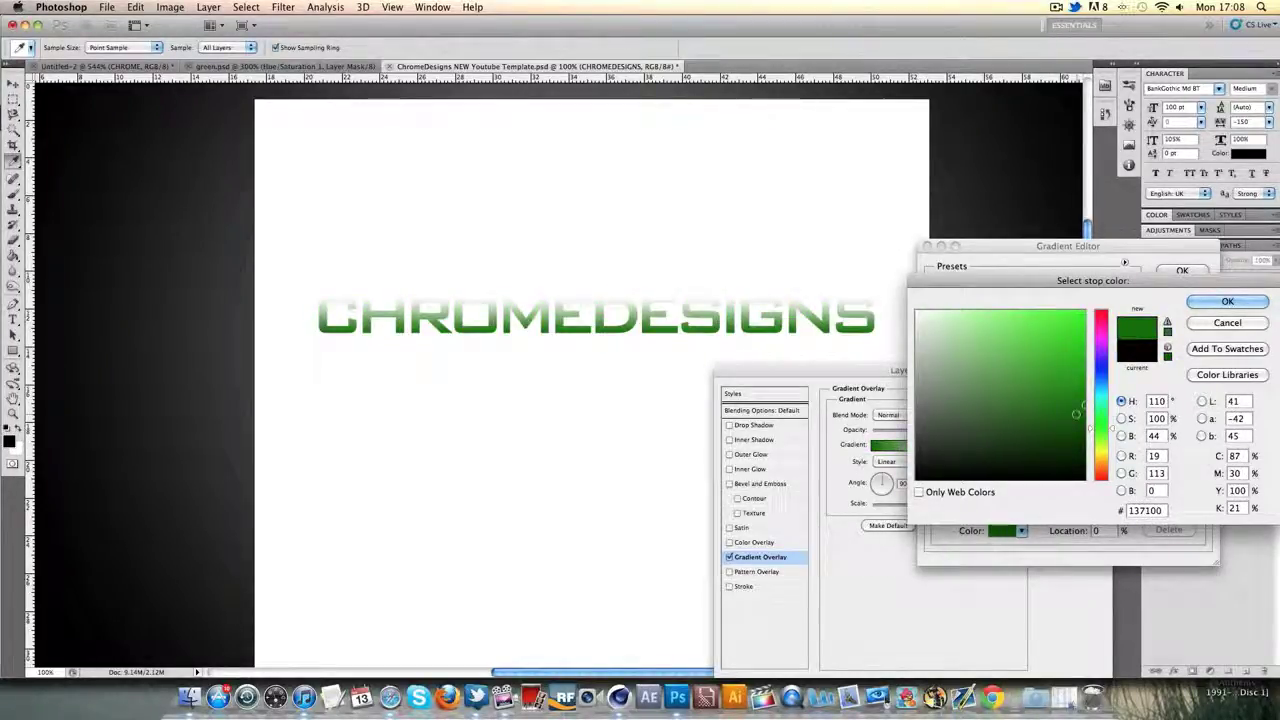
pyautogui.click(1081, 418)
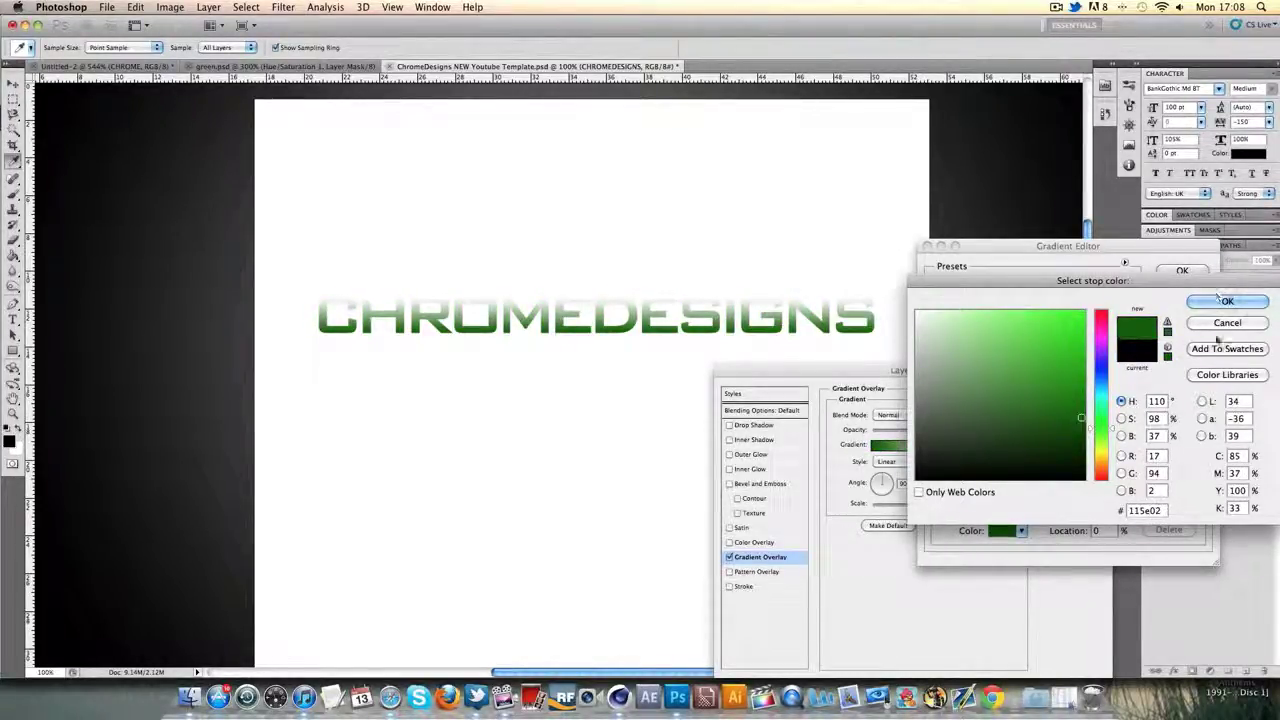
pyautogui.click(1222, 300)
# Set the gradient's right stop to a lighter green and apply the overlay.
pyautogui.click(1200, 474)
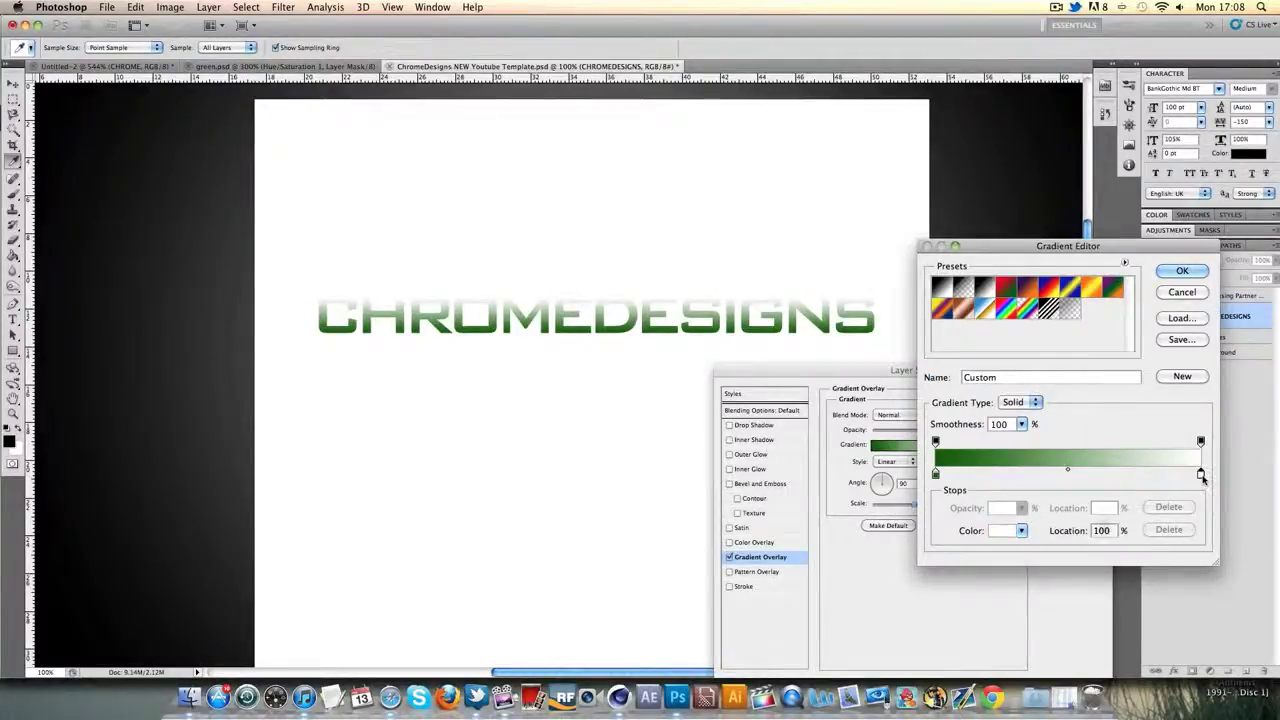
pyautogui.doubleClick(1200, 474)
pyautogui.click(1100, 426)
pyautogui.click(1084, 311)
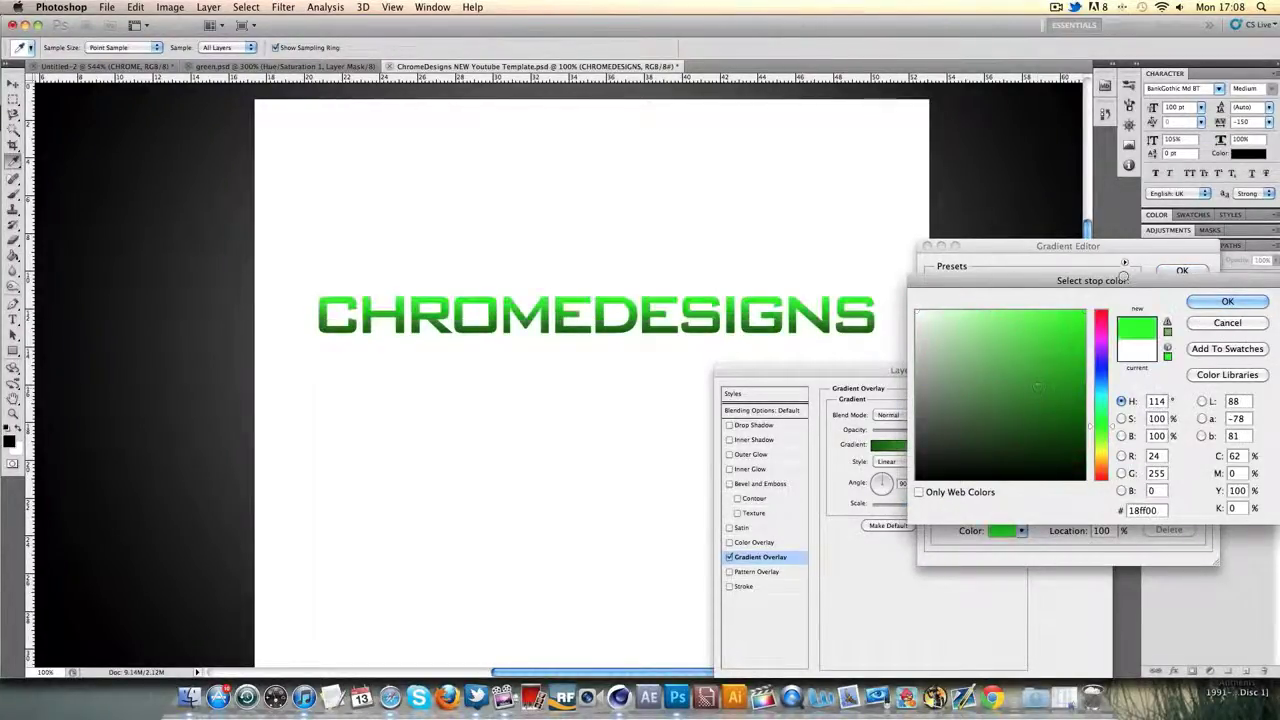
pyautogui.moveTo(1038, 380); pyautogui.dragTo(1040, 345)
pyautogui.click(1207, 300)
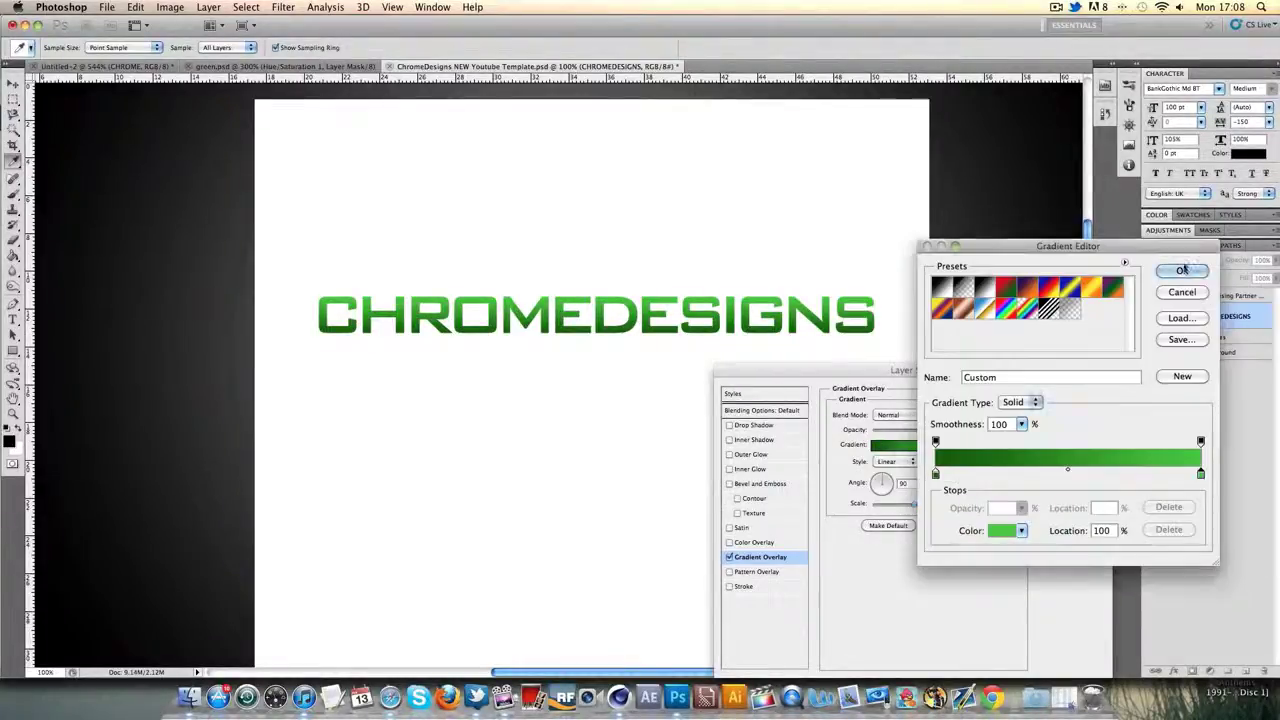
pyautogui.click(1181, 270)
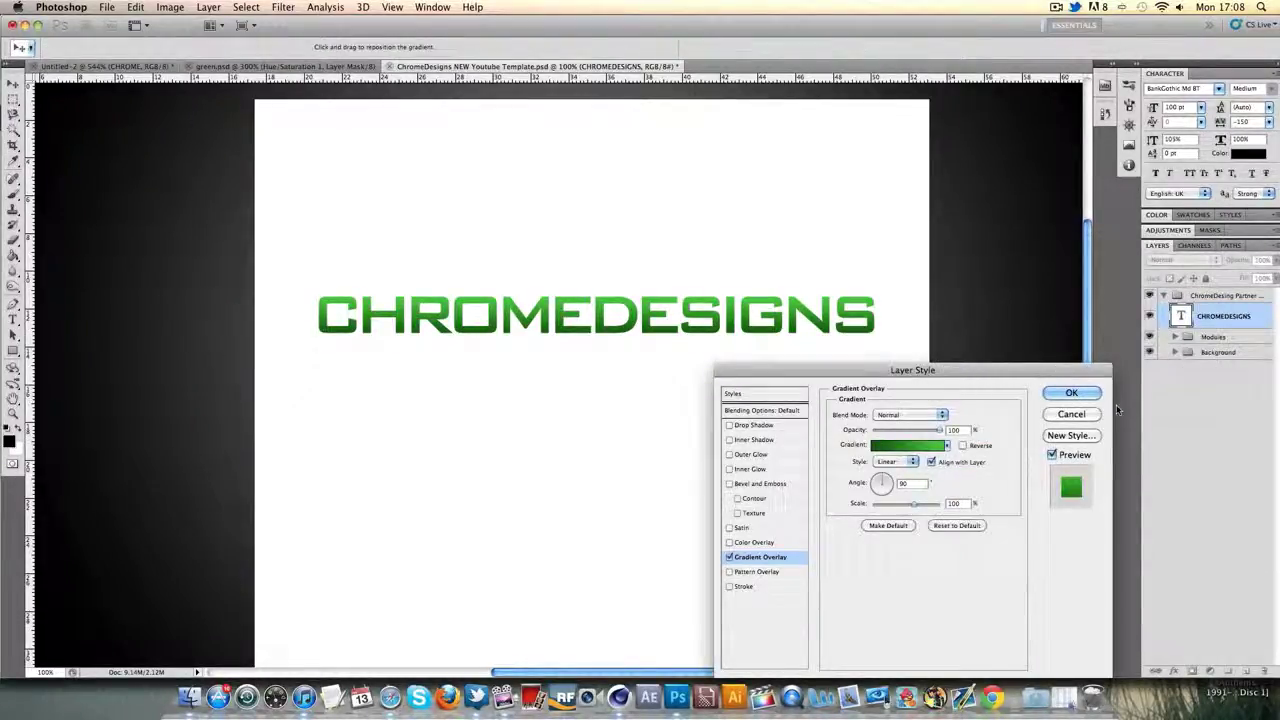
pyautogui.click(1071, 393)
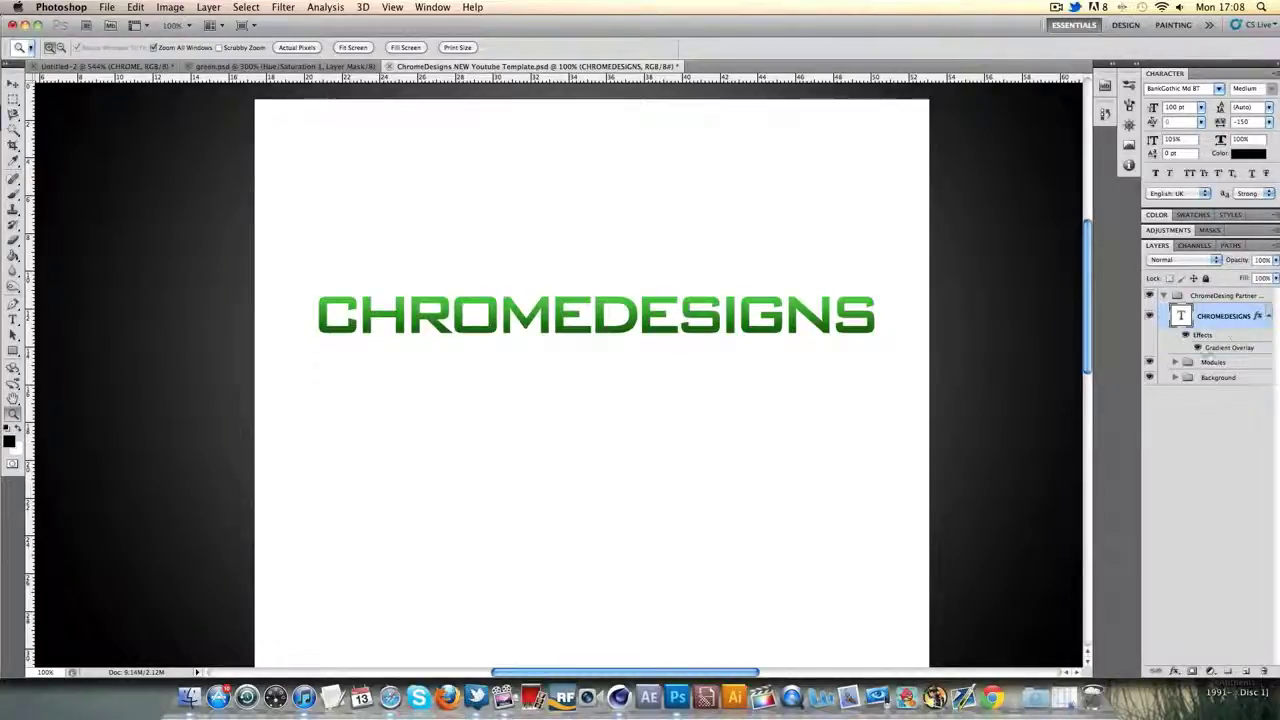
# Duplicate the CHROMEDESIGNS layer and scale the original below it slightly smaller.
pyautogui.click(1268, 316)
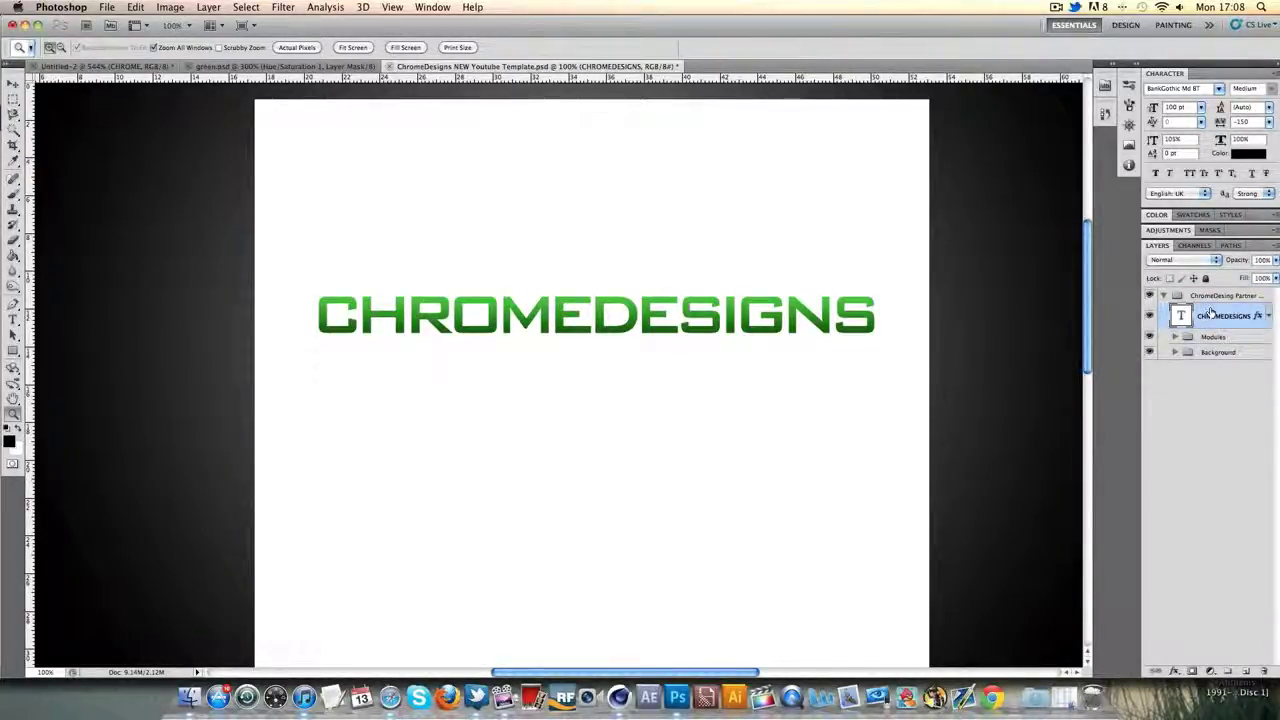
pyautogui.press('super+j')
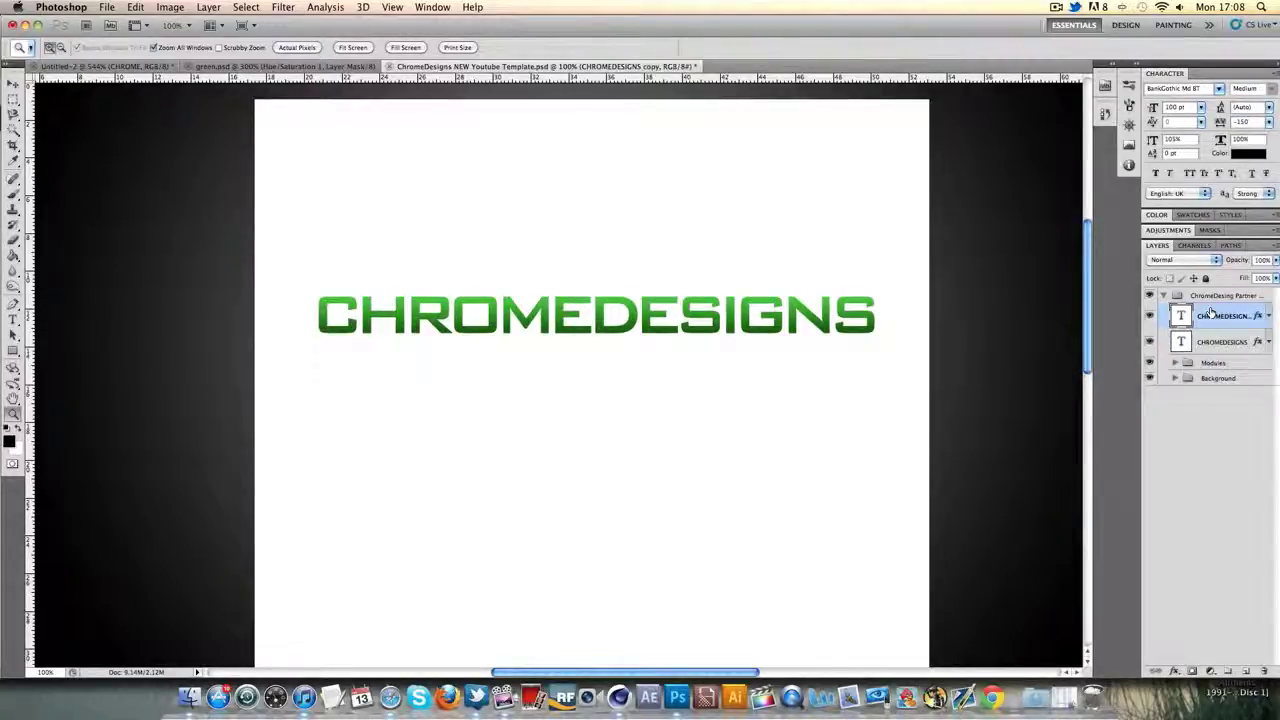
pyautogui.click(1210, 343)
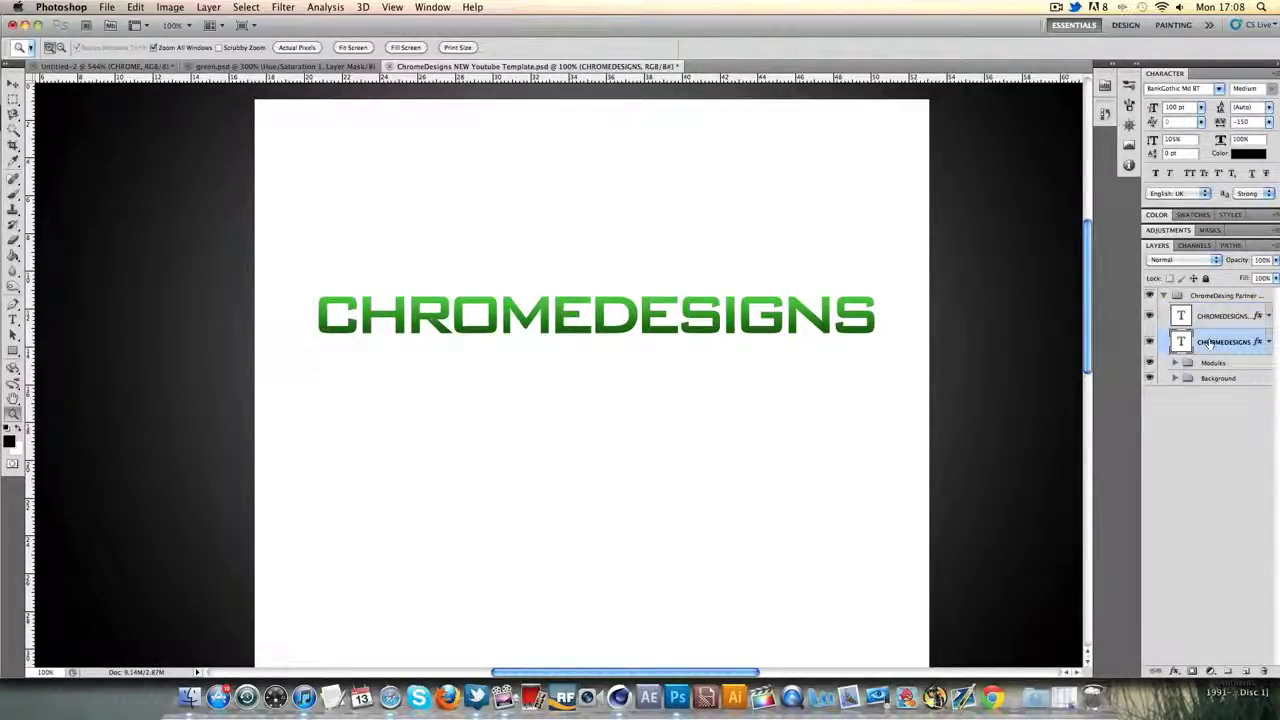
pyautogui.press('super+t')
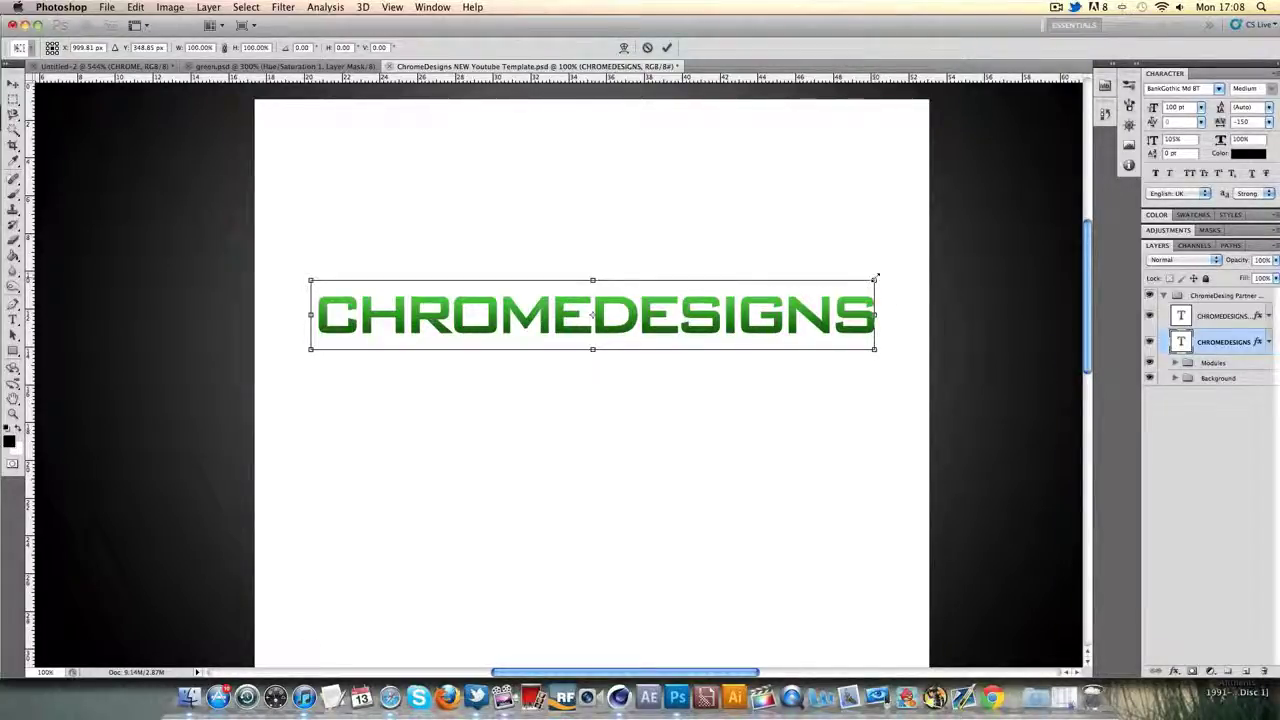
pyautogui.moveTo(874, 281); pyautogui.dragTo(873, 280)
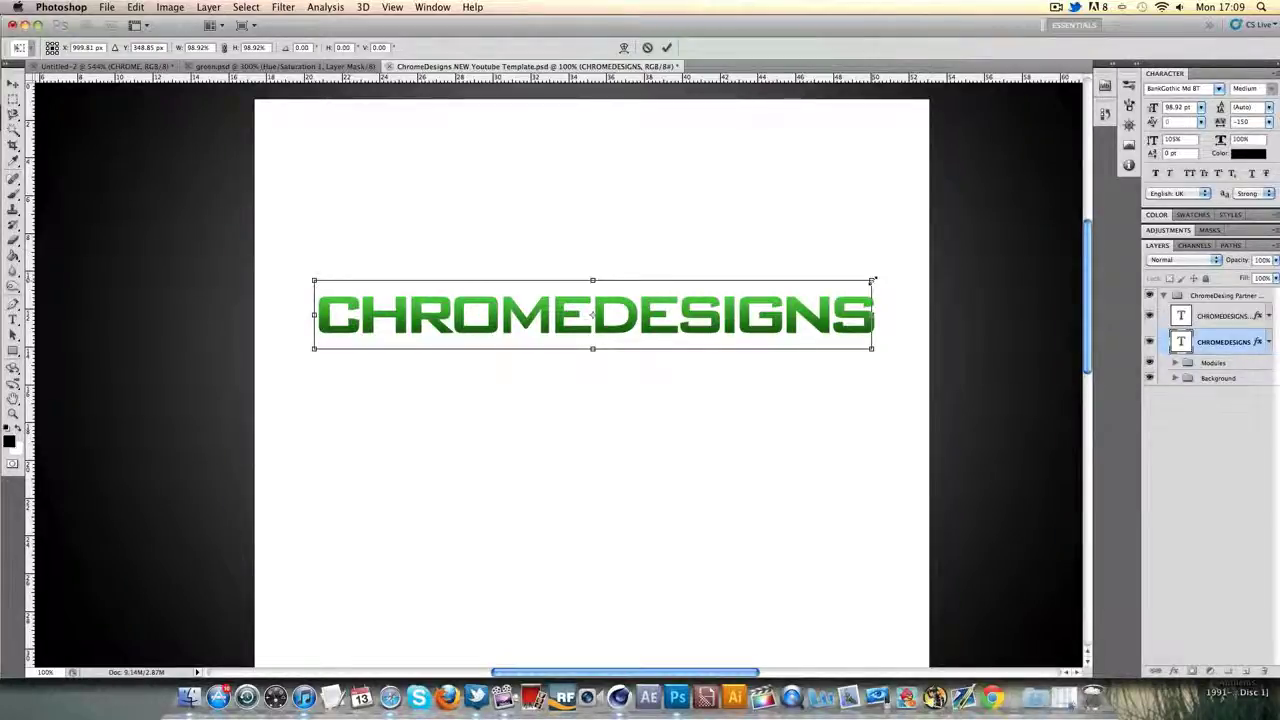
pyautogui.click(668, 48)
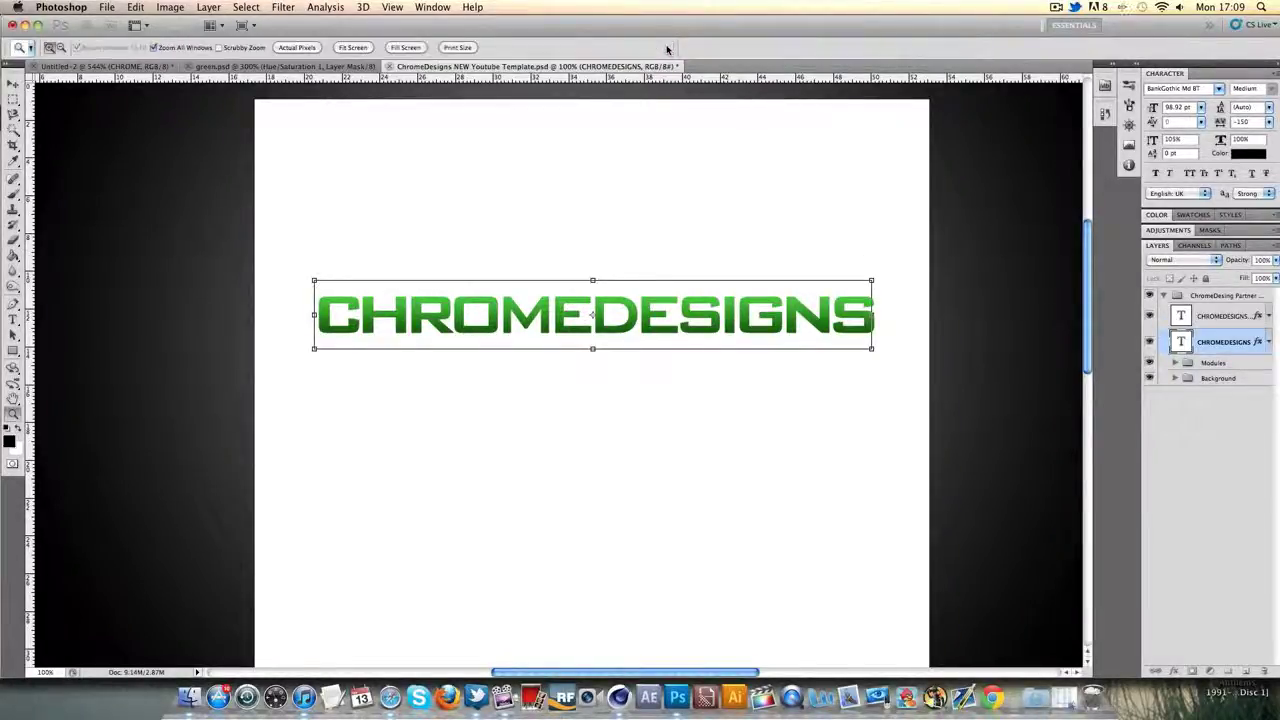
pyautogui.press('z')
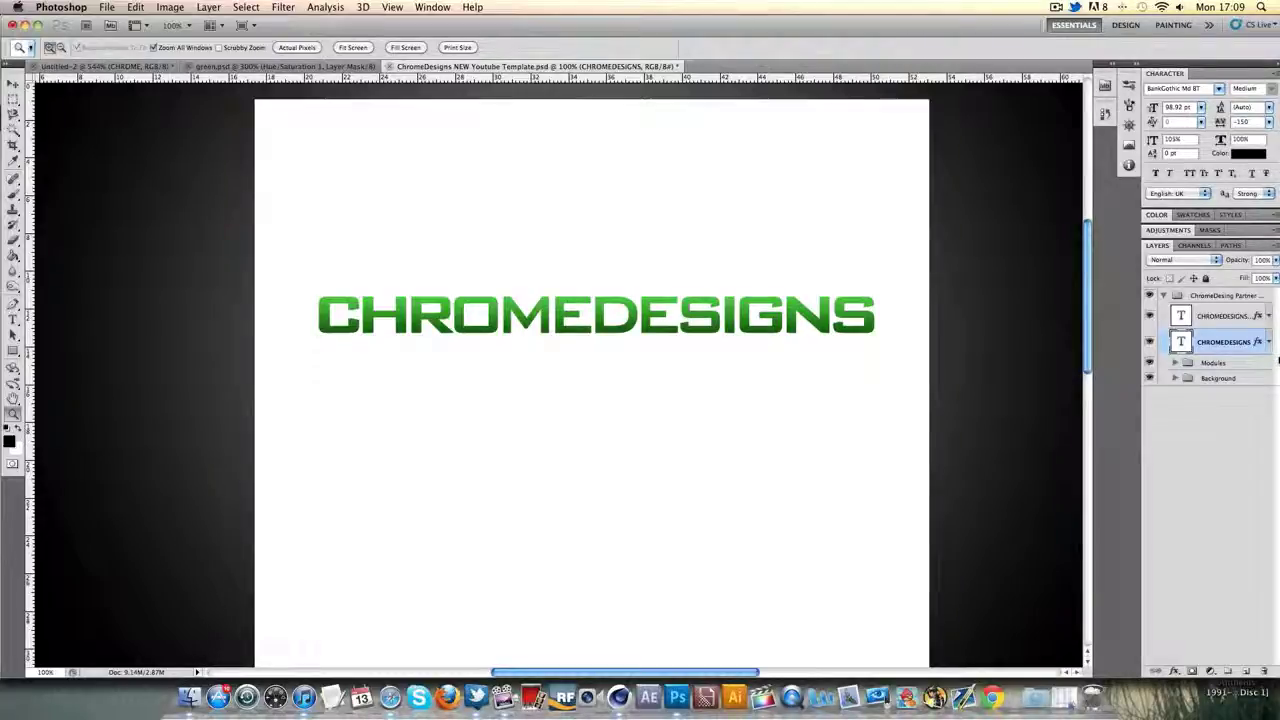
# Duplicate again, shrink the lowest copy a little more, and select the lower text layers.
pyautogui.press('super+j')
pyautogui.click(1243, 366)
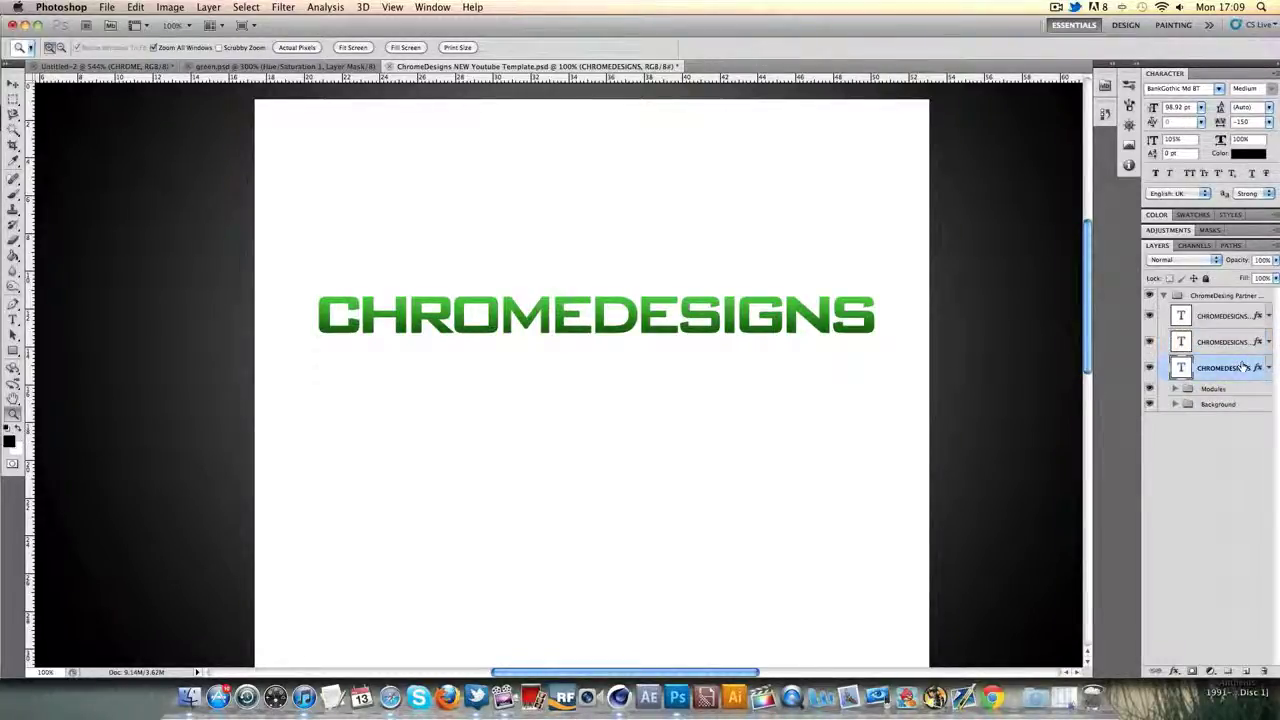
pyautogui.press('super+t')
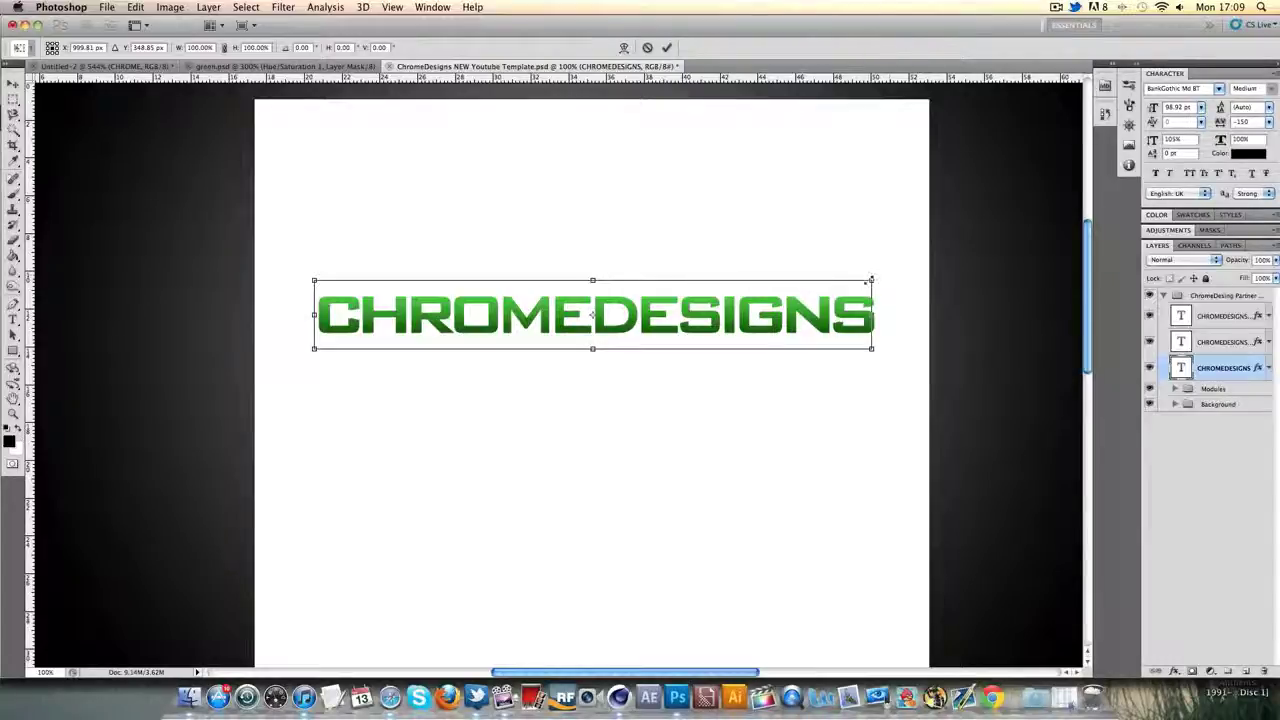
pyautogui.moveTo(869, 281); pyautogui.dragTo(869, 282)
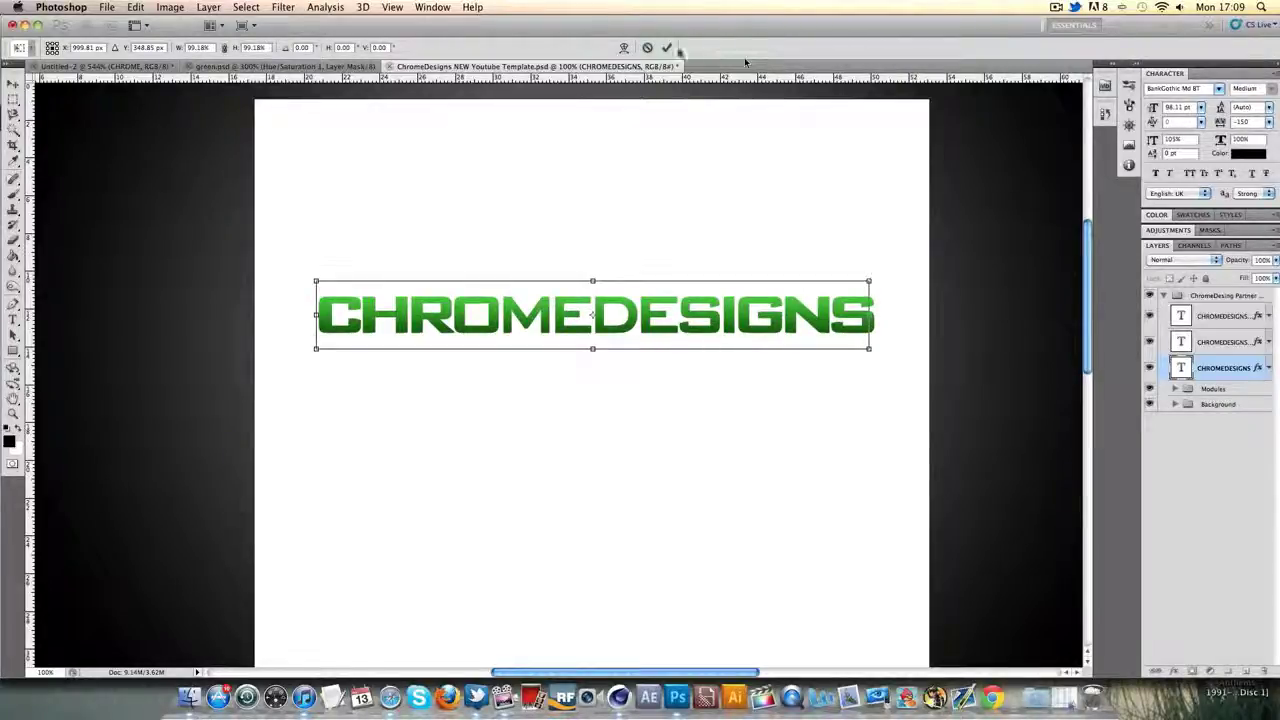
pyautogui.click(667, 47)
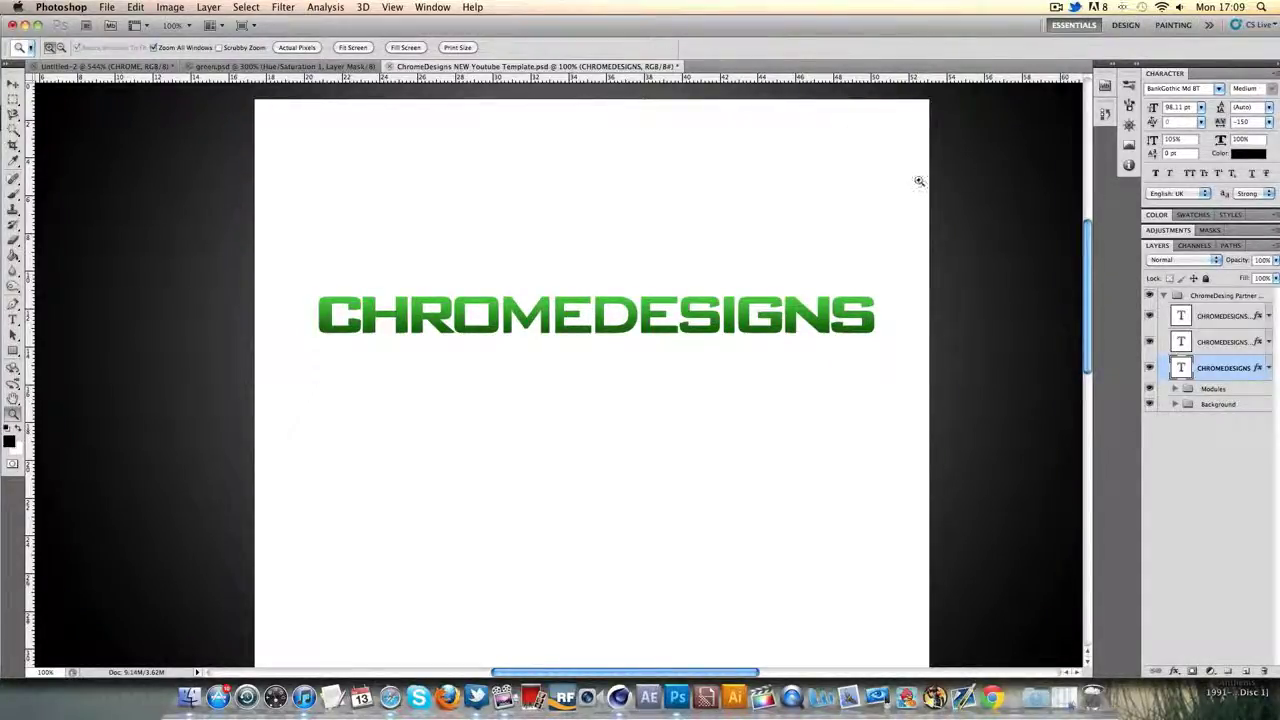
pyautogui.keyDown('shift'); pyautogui.click(1226, 342); pyautogui.keyUp('shift')
# Rasterize the two lower CHROMEDESIGNS copies and merge them into one layer.
pyautogui.rightClick(1228, 348)
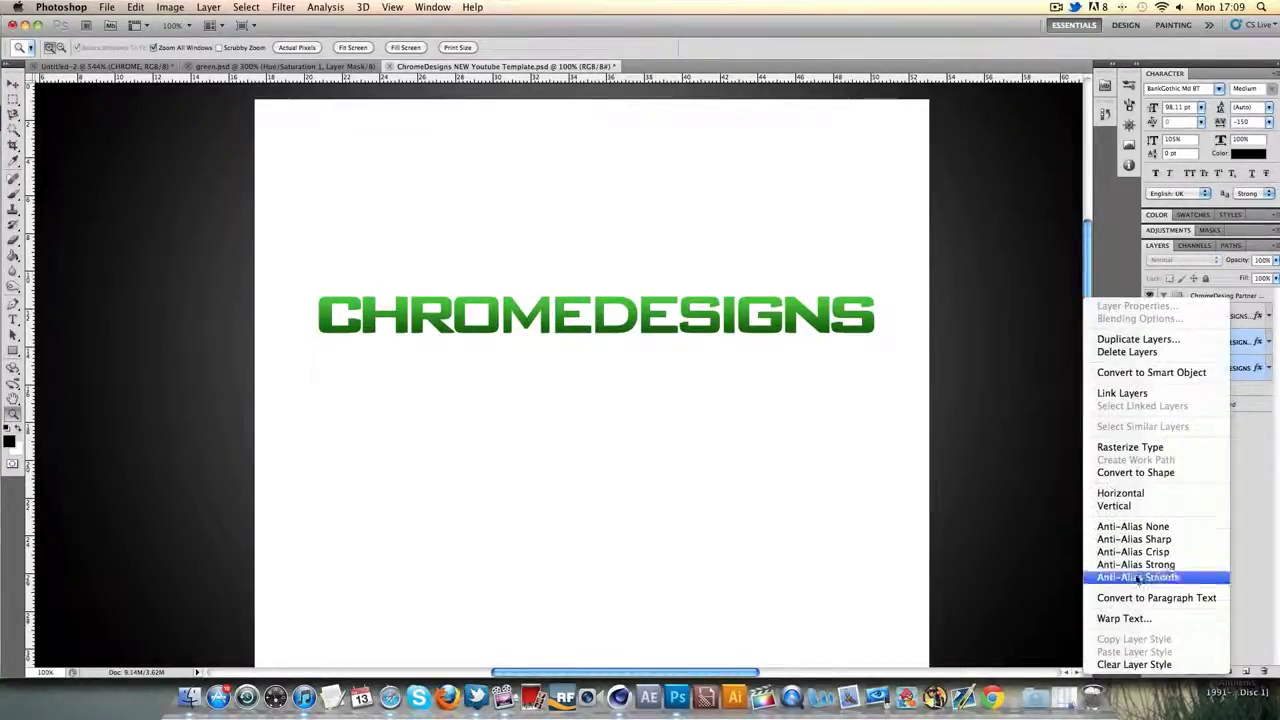
pyautogui.click(1135, 448)
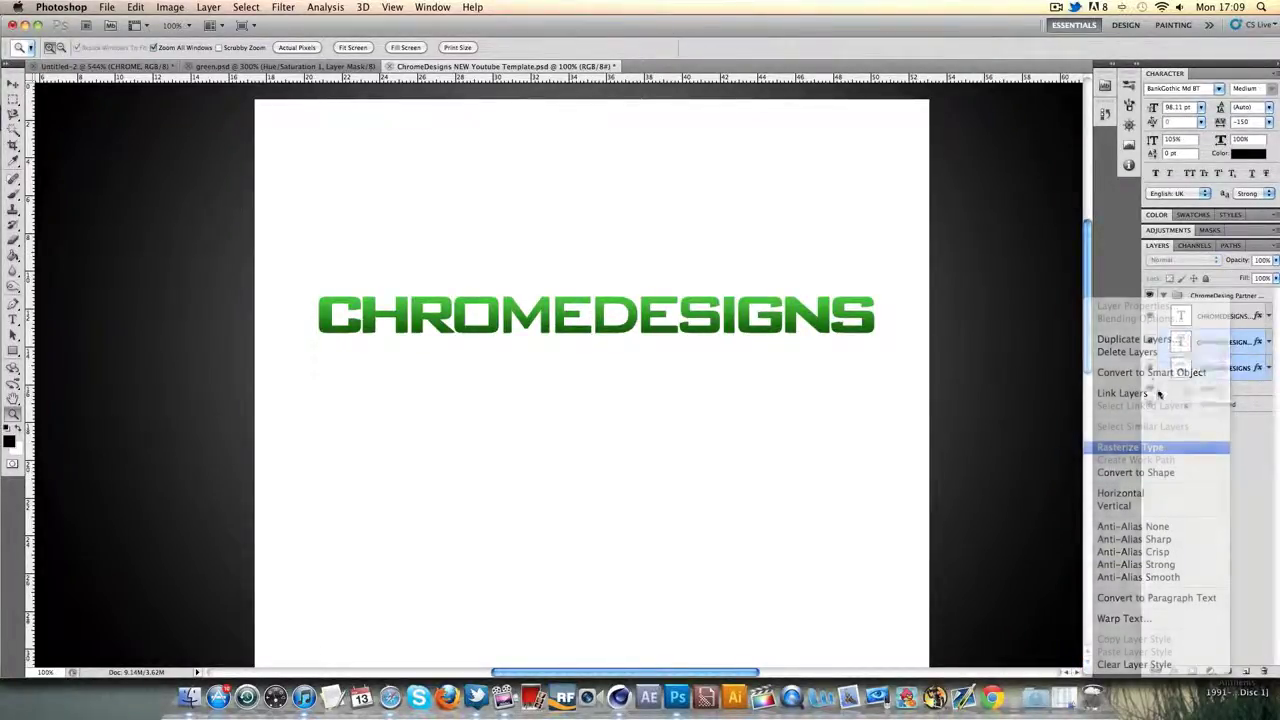
pyautogui.rightClick(1212, 356)
pyautogui.click(1130, 632)
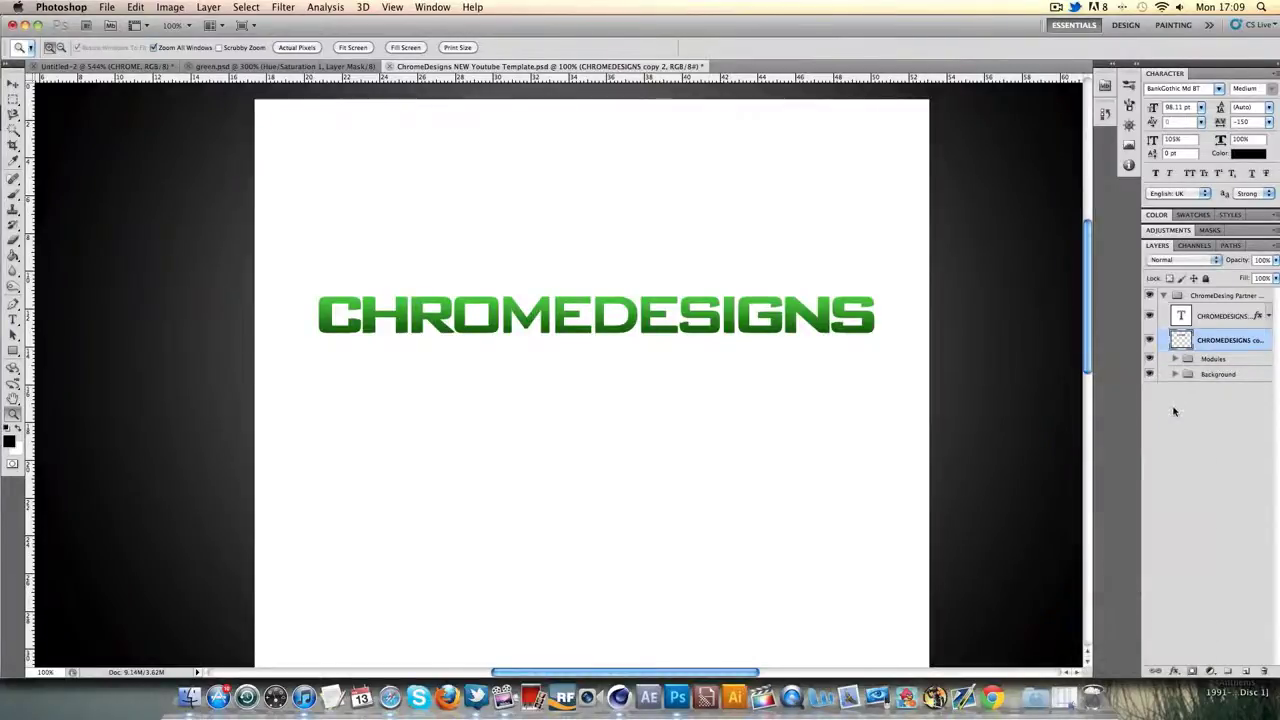
# Give the merged layer a black Color Overlay at 50% opacity.
pyautogui.doubleClick(1236, 341)
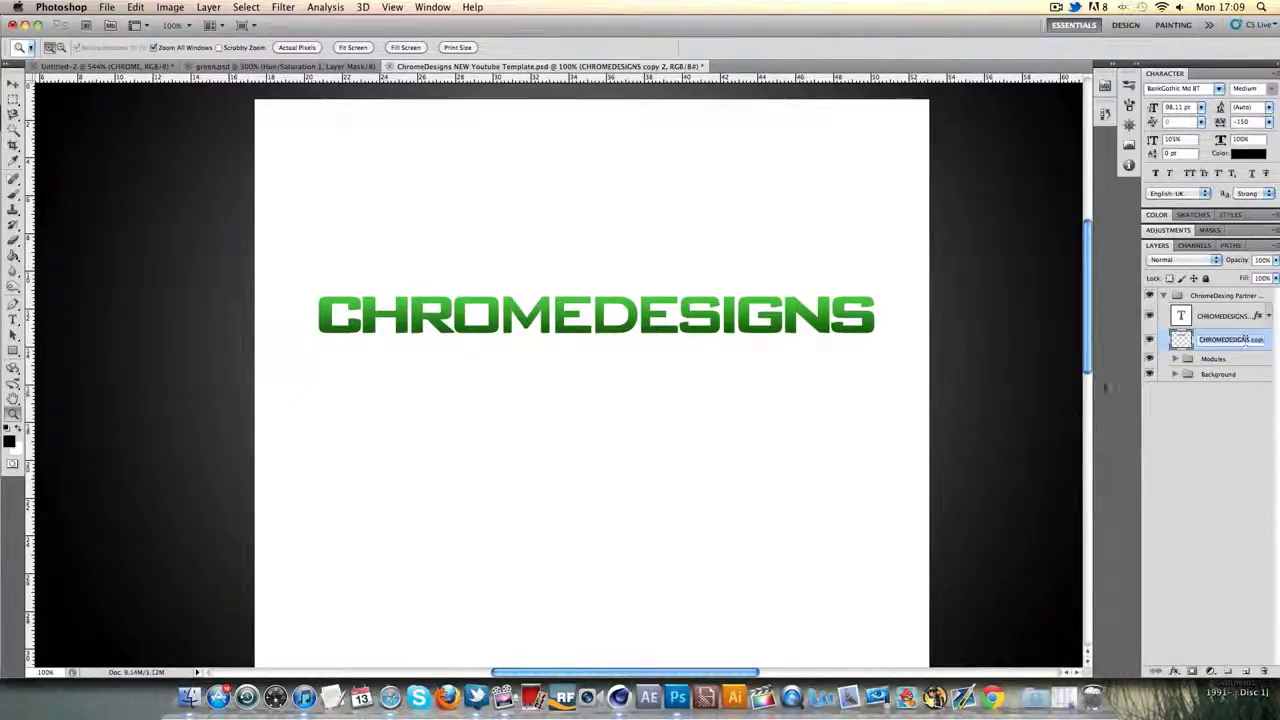
pyautogui.doubleClick(1182, 341)
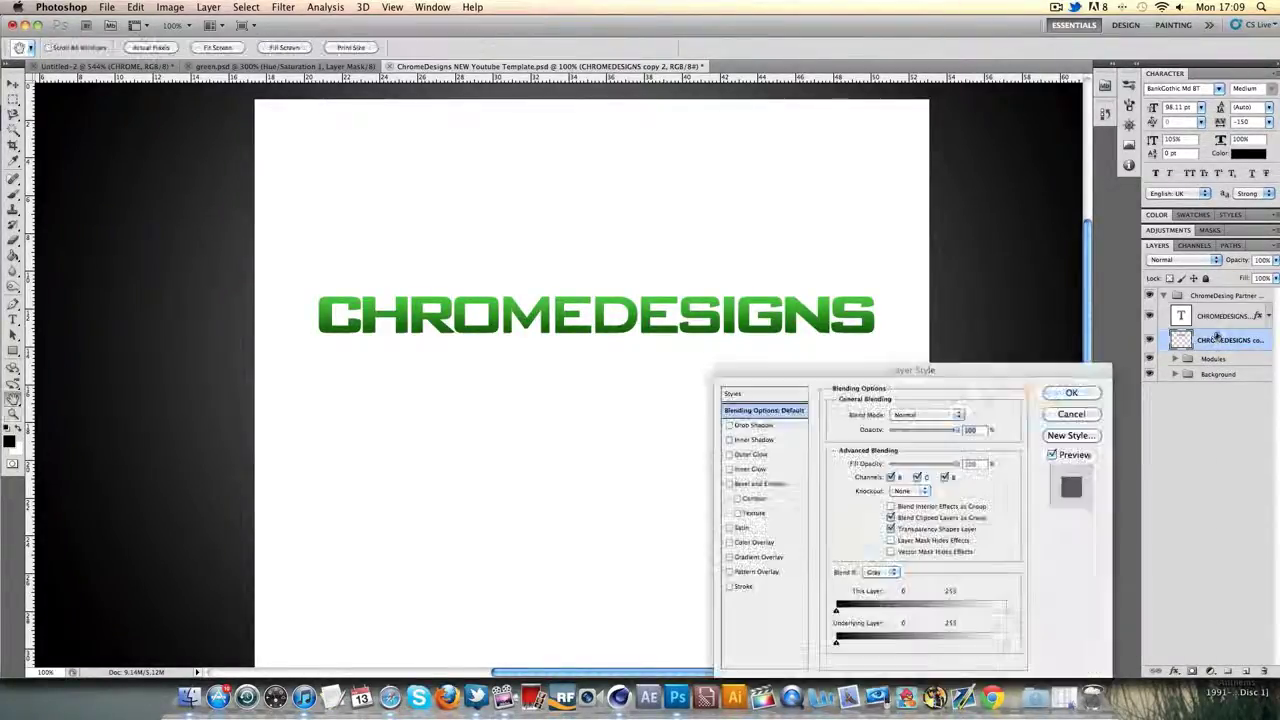
pyautogui.click(729, 542)
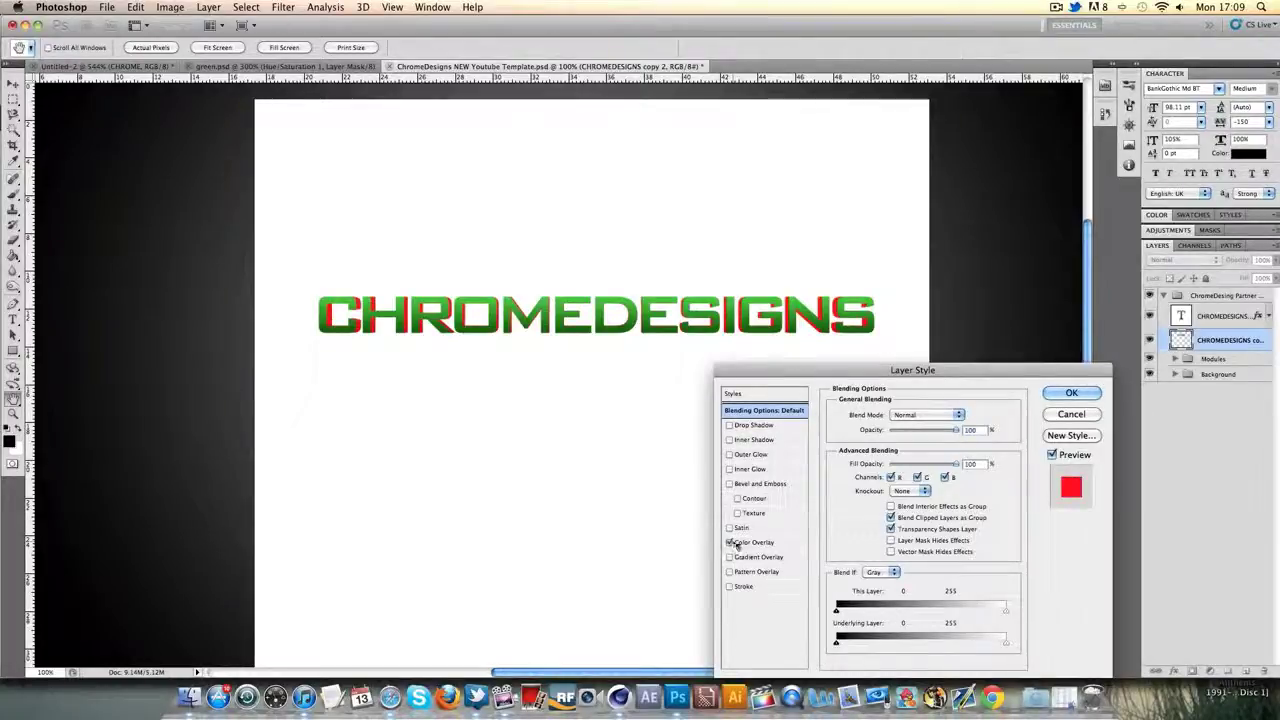
pyautogui.click(778, 542)
pyautogui.click(962, 414)
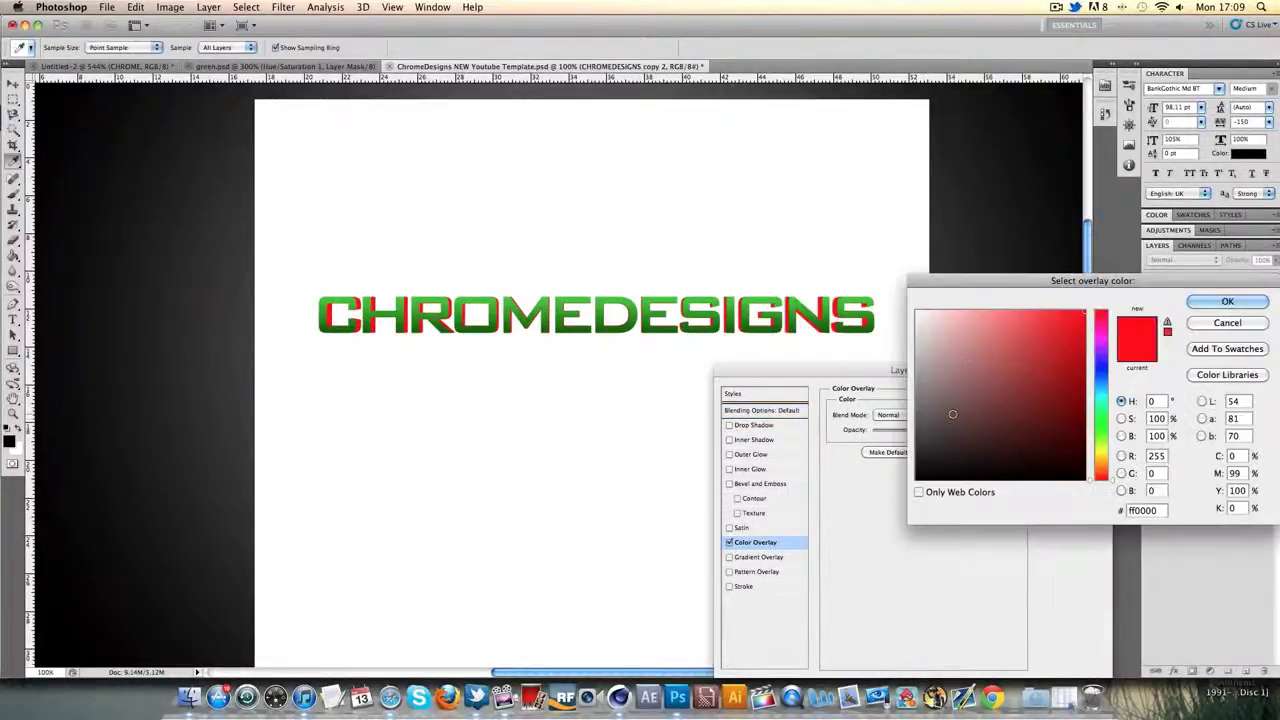
pyautogui.click(700, 614)
pyautogui.click(1227, 302)
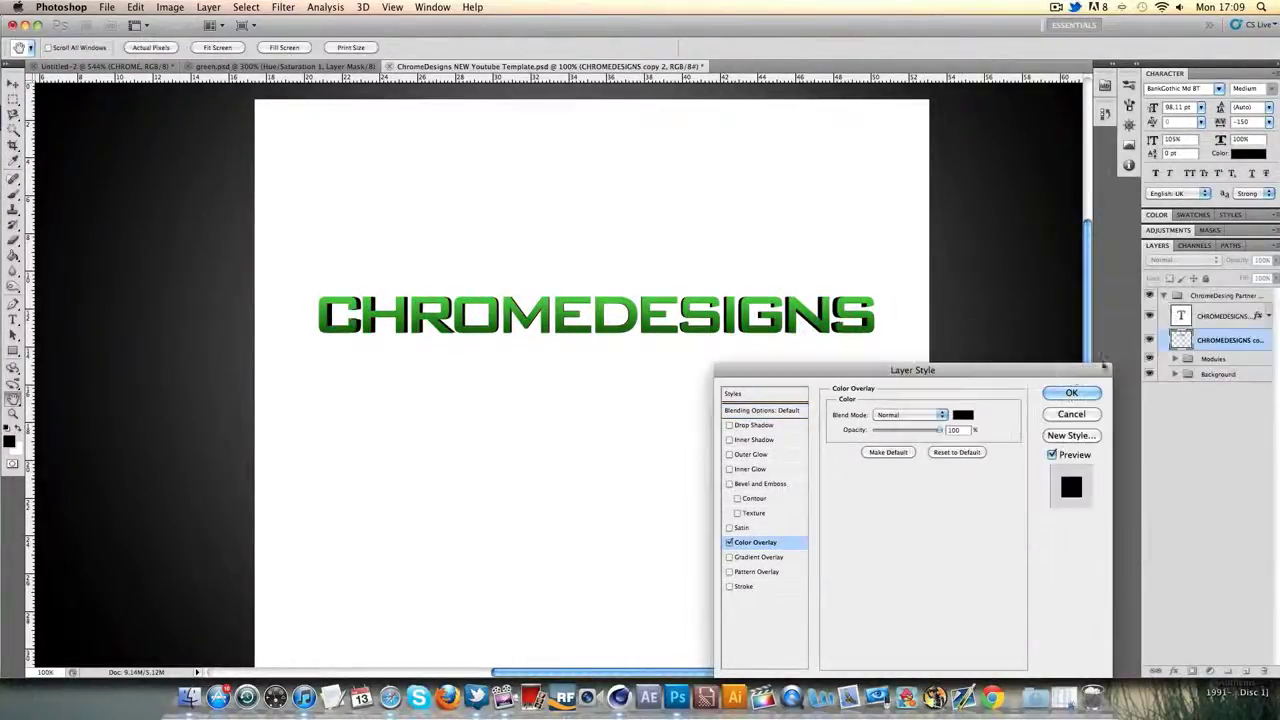
pyautogui.write('70')
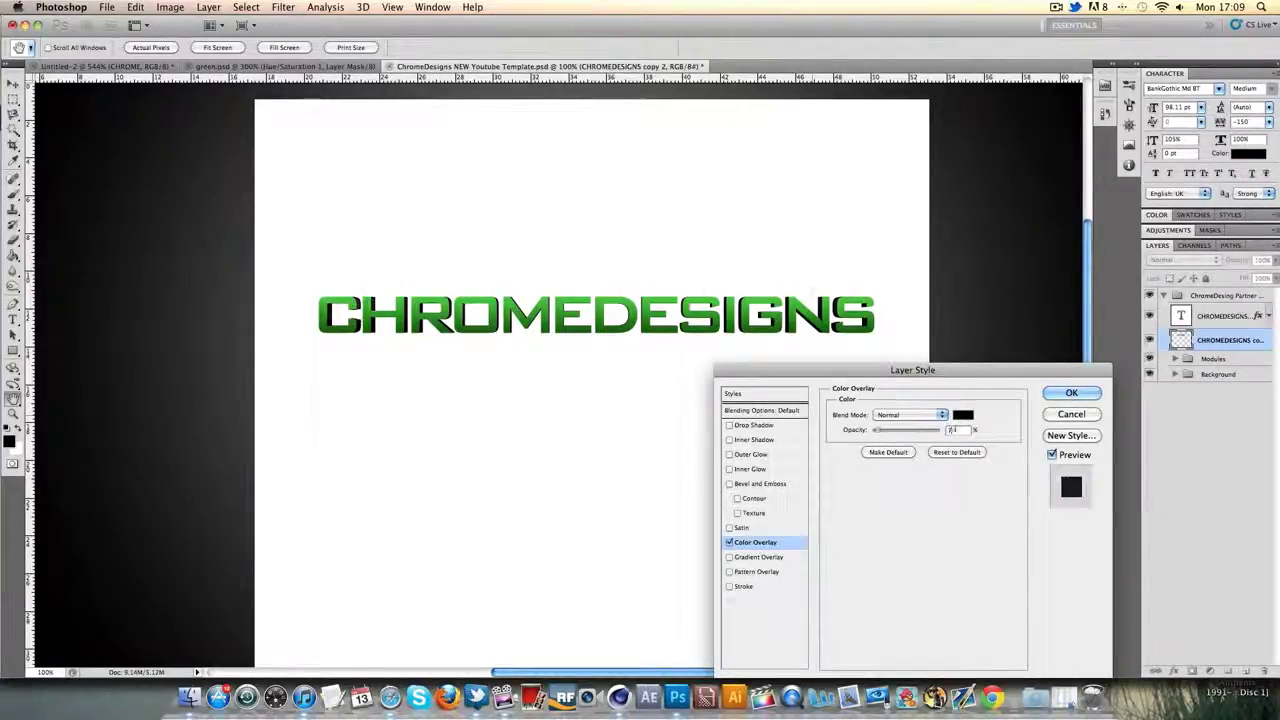
pyautogui.press('BackSpace')
pyautogui.press('BackSpace')
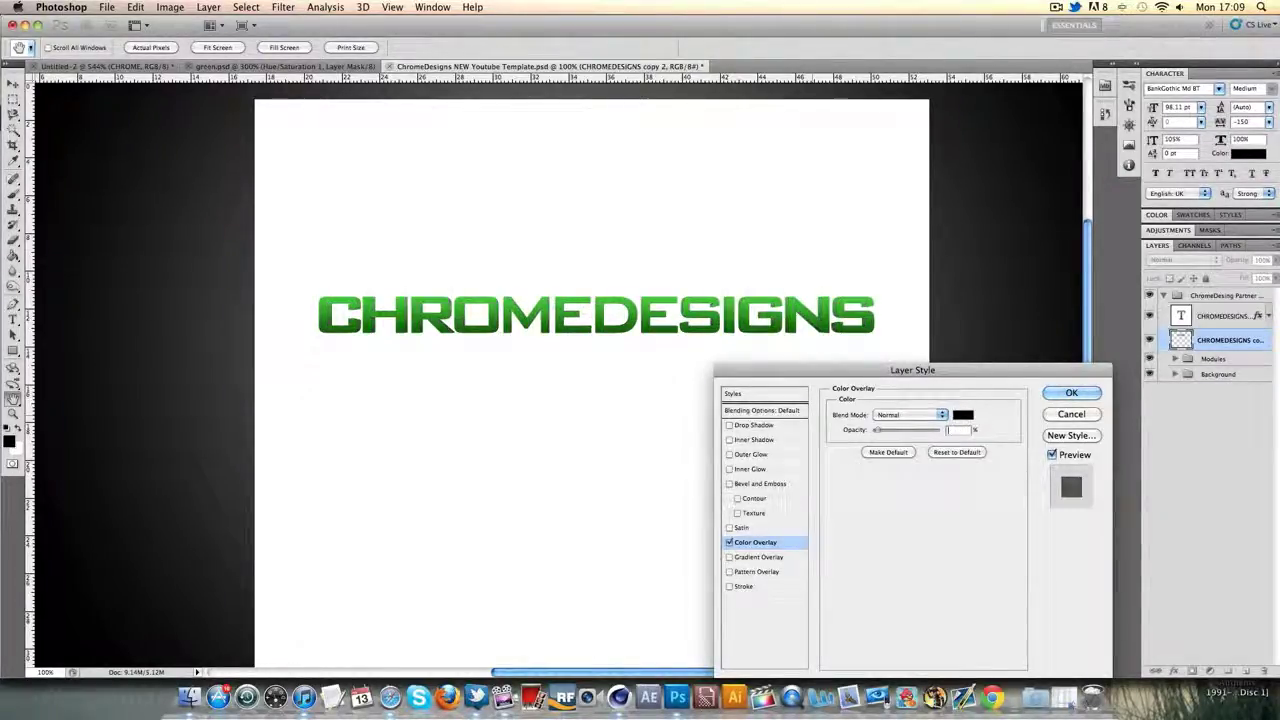
pyautogui.write('10')
pyautogui.write('50')
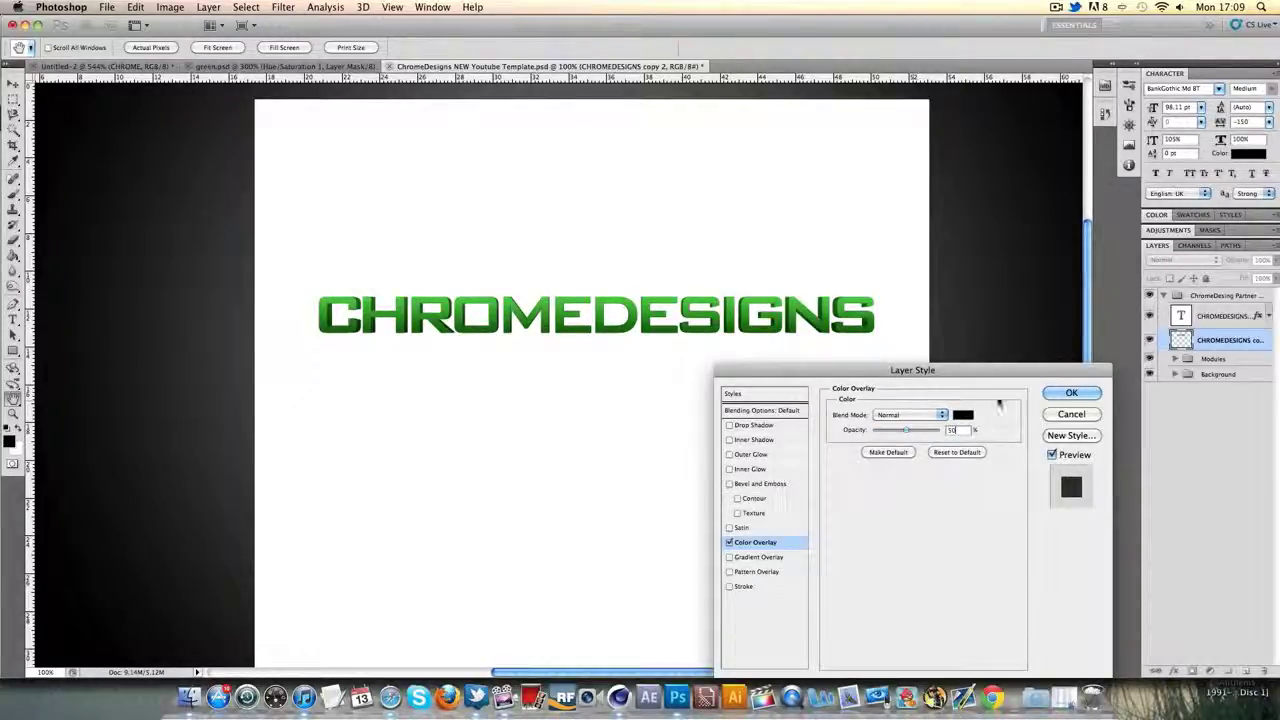
pyautogui.click(1071, 392)
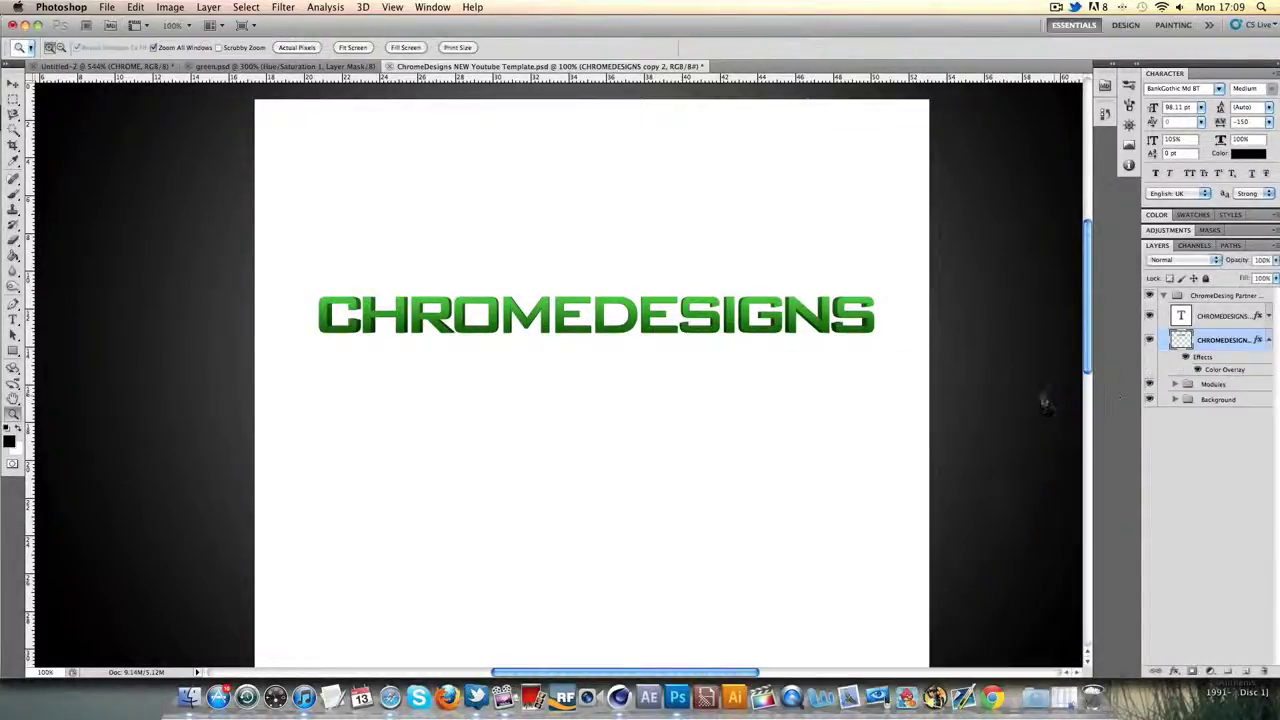
# Rotate both CHROMEDESIGNS layers -90° and place them along the white page's left edge.
pyautogui.keyDown('shift'); pyautogui.click(1221, 317); pyautogui.keyUp('shift')
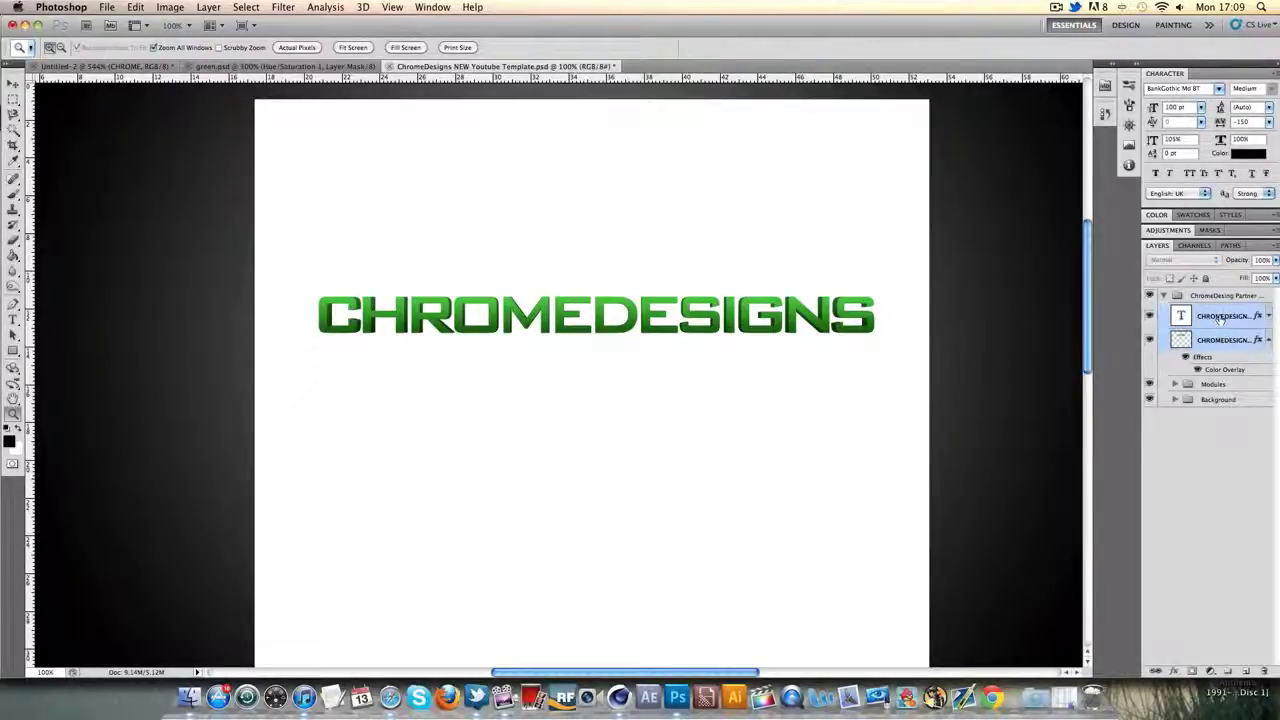
pyautogui.press('super+t')
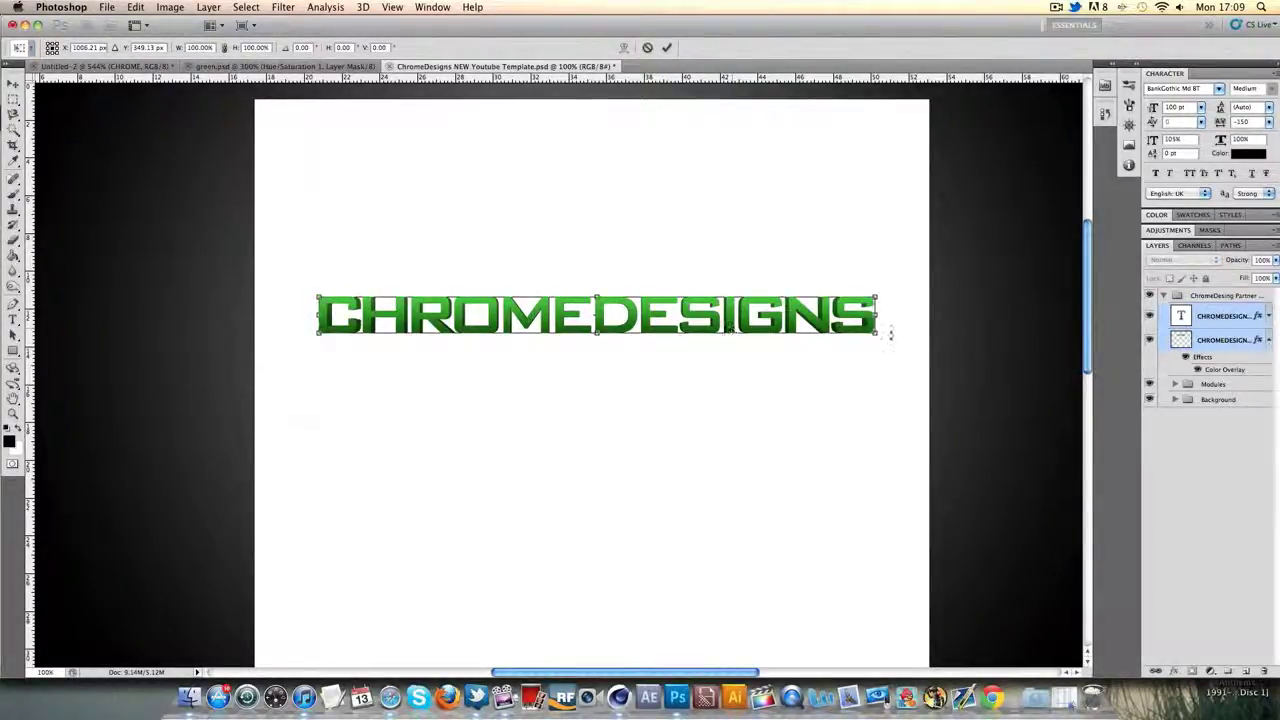
pyautogui.moveTo(890, 334); pyautogui.dragTo(626, 156)
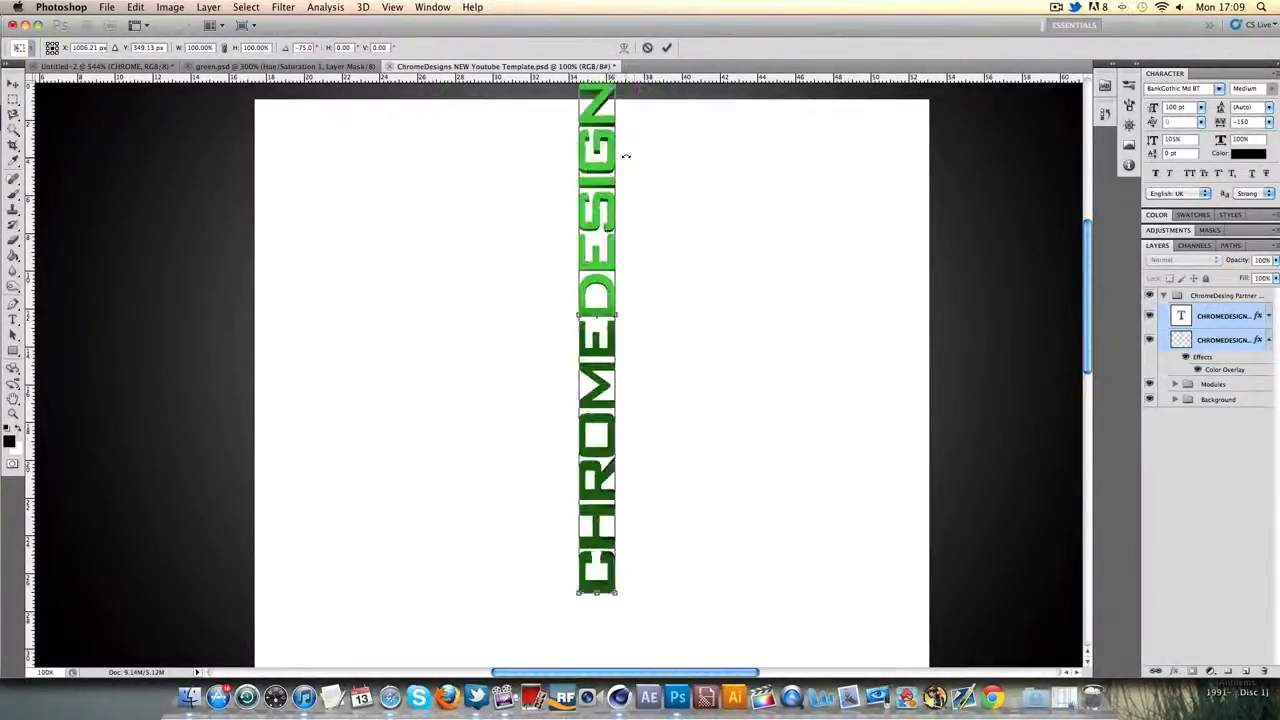
pyautogui.moveTo(600, 200); pyautogui.dragTo(235, 267)
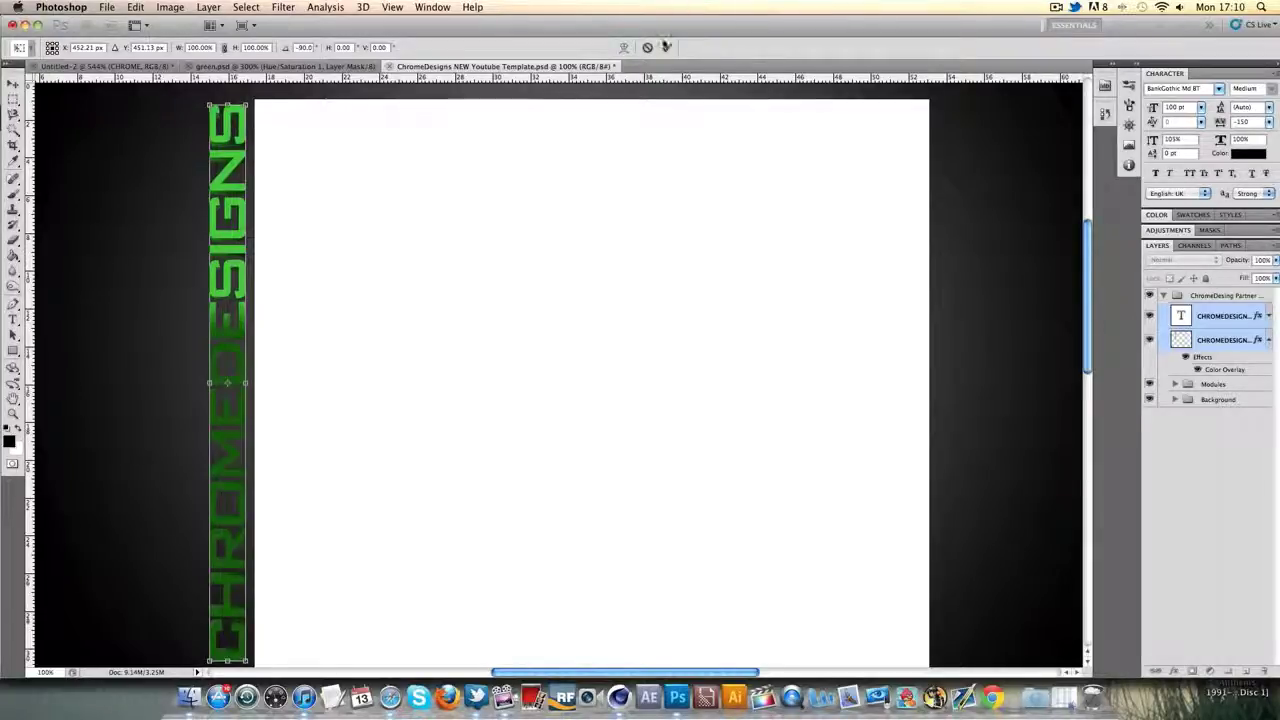
pyautogui.click(666, 47)
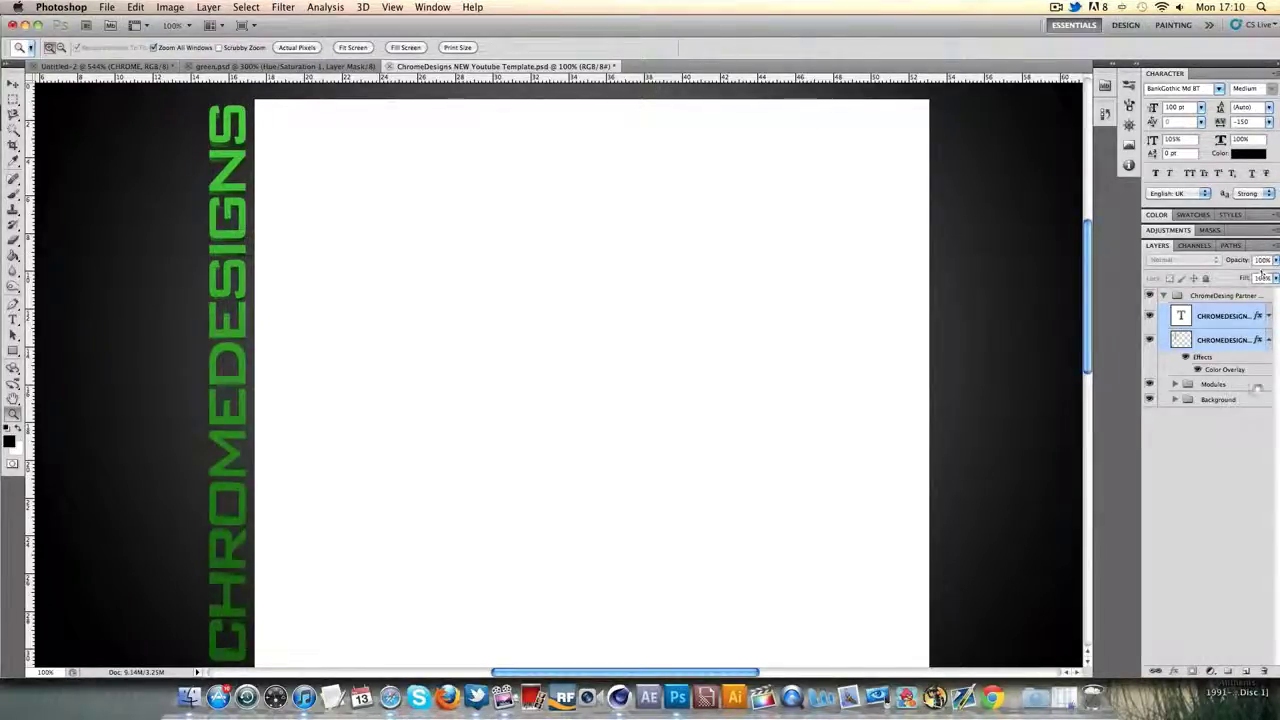
pyautogui.click(1236, 345)
# Change the top text layer's Gradient Overlay angle to 180°.
pyautogui.doubleClick(1250, 315)
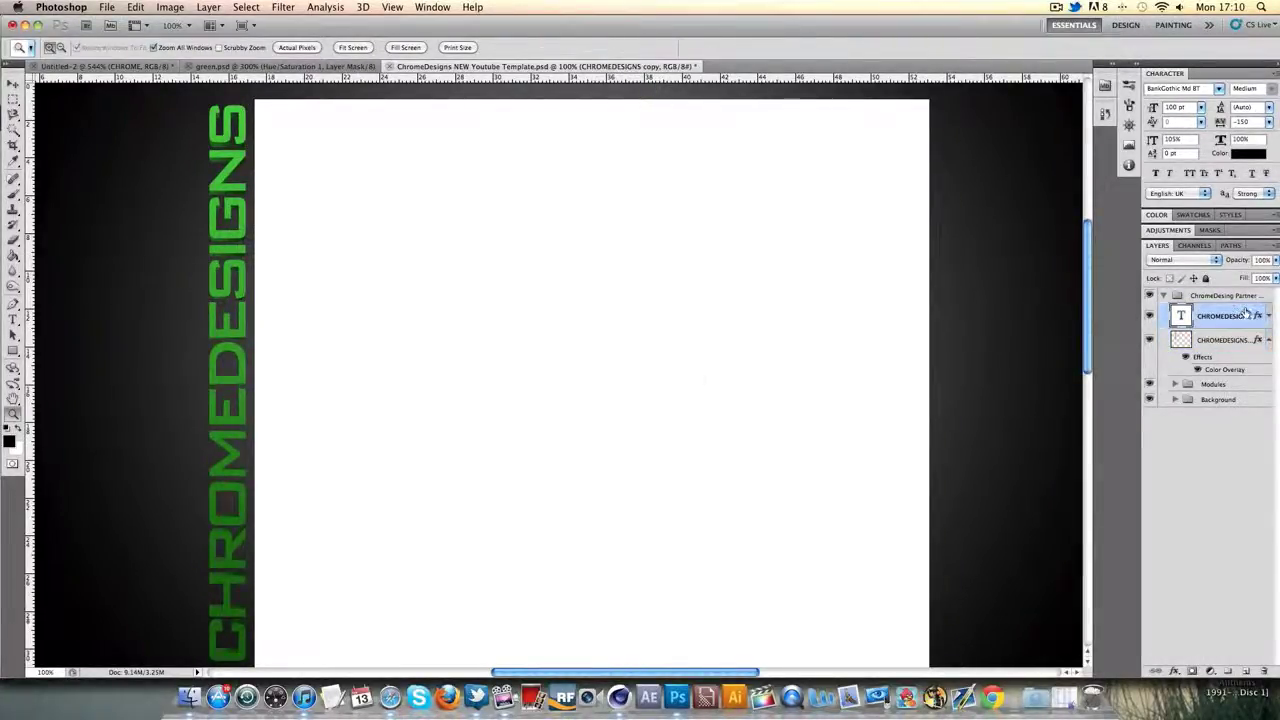
pyautogui.click(760, 557)
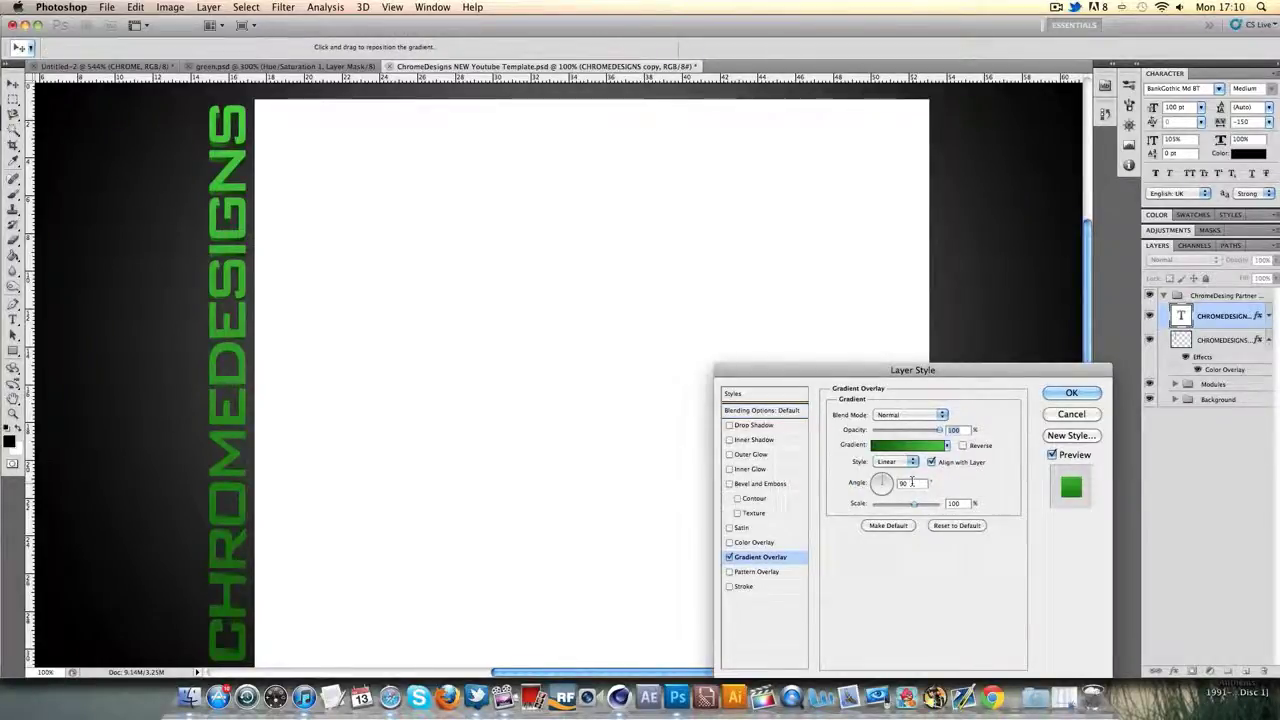
pyautogui.write('180')
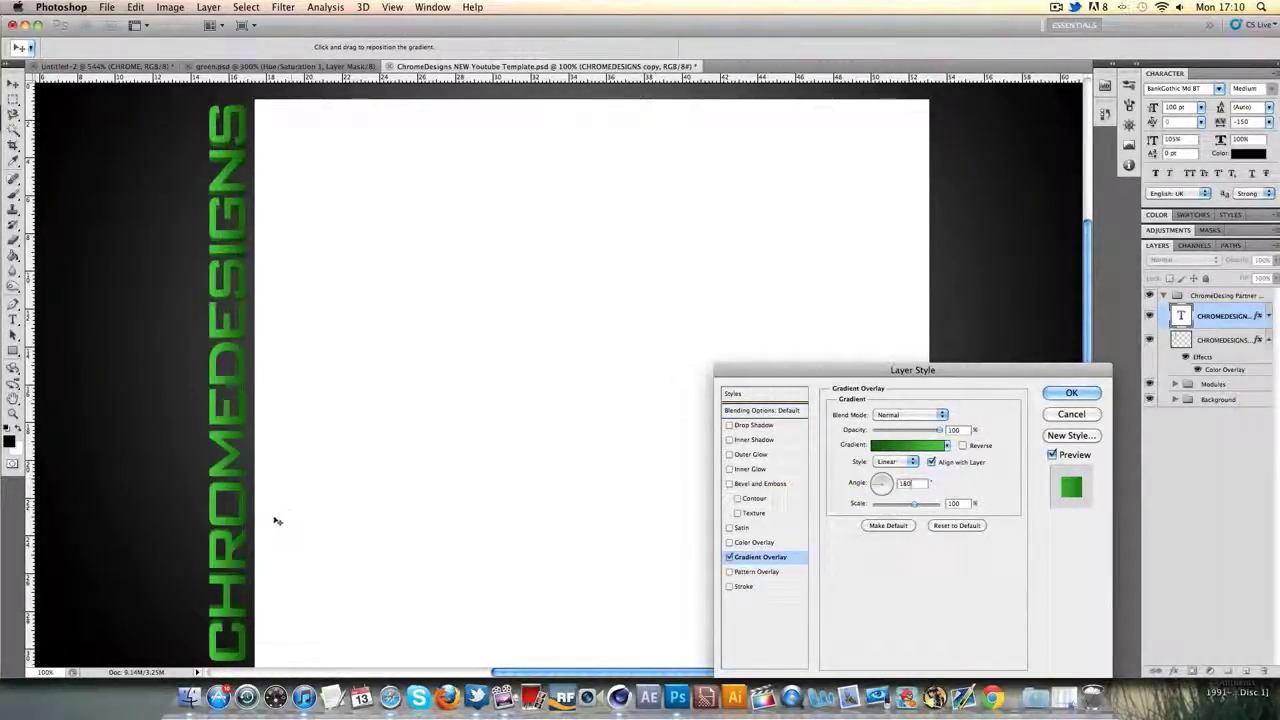
pyautogui.click(1071, 393)
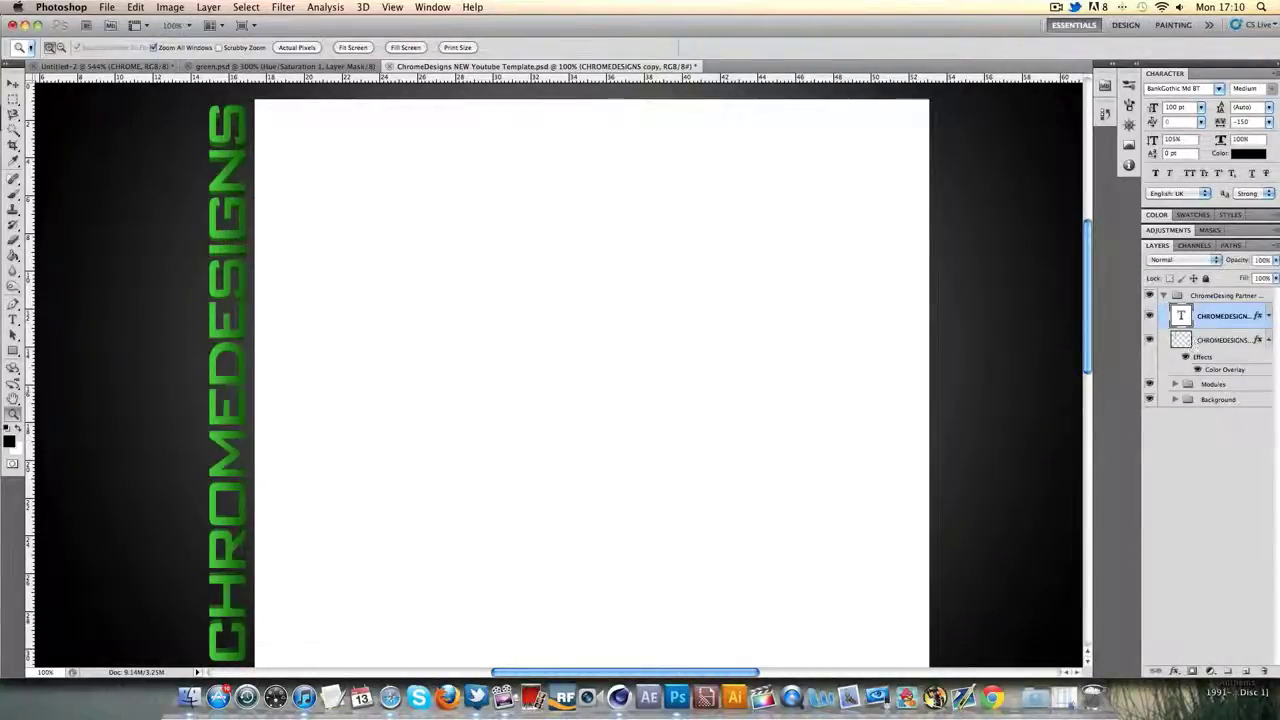
# Add a white Inner Glow in Overlay mode with size 3 px to the top text layer.
pyautogui.doubleClick(1236, 315)
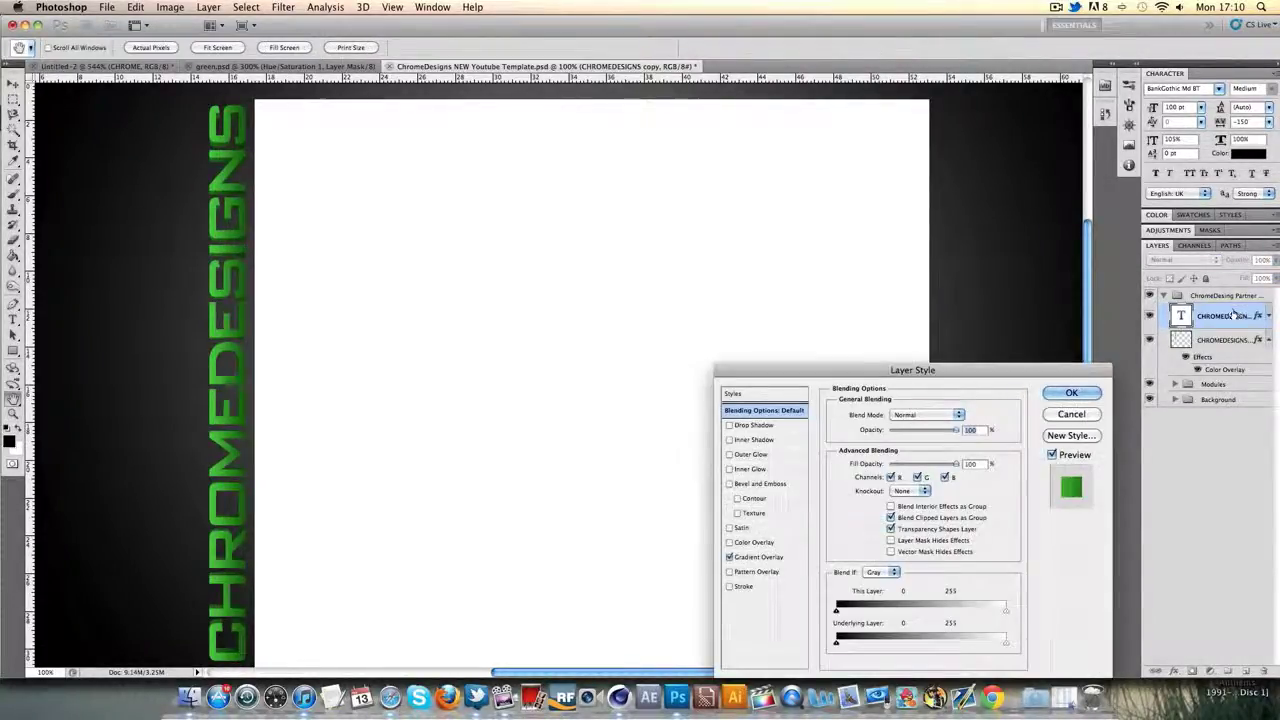
pyautogui.click(730, 469)
pyautogui.click(752, 469)
pyautogui.click(905, 416)
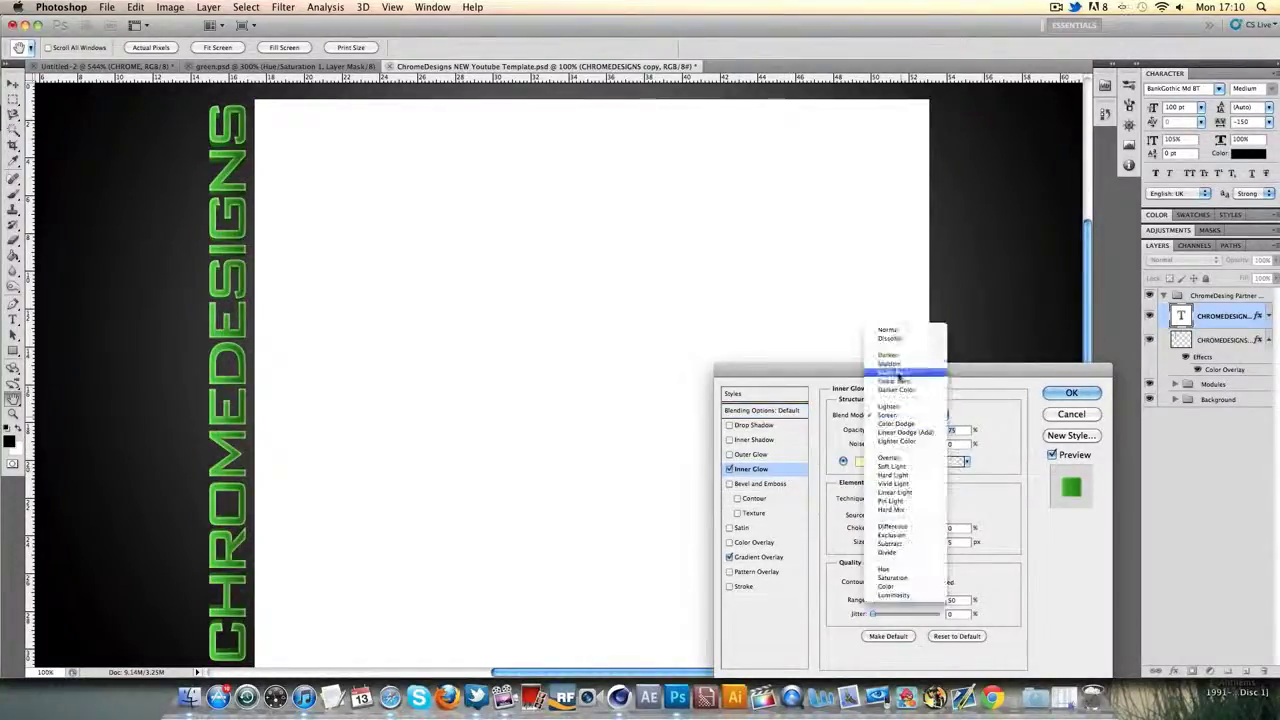
pyautogui.click(888, 457)
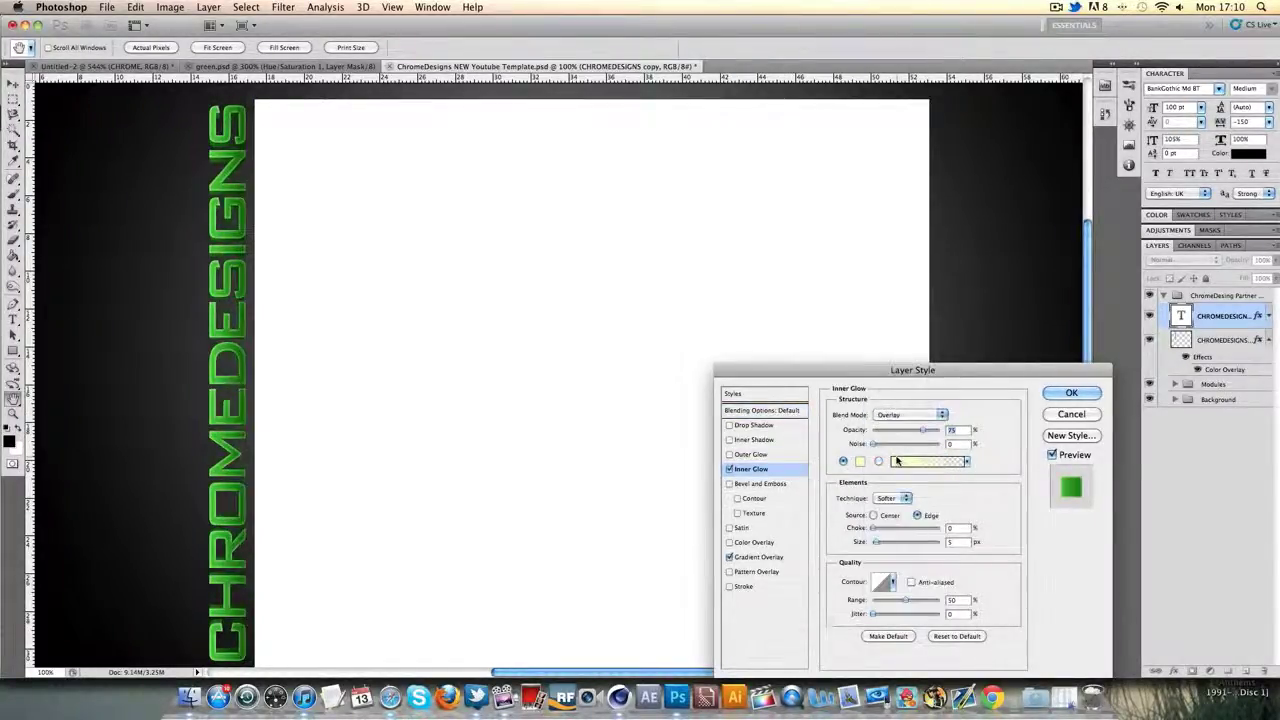
pyautogui.click(860, 462)
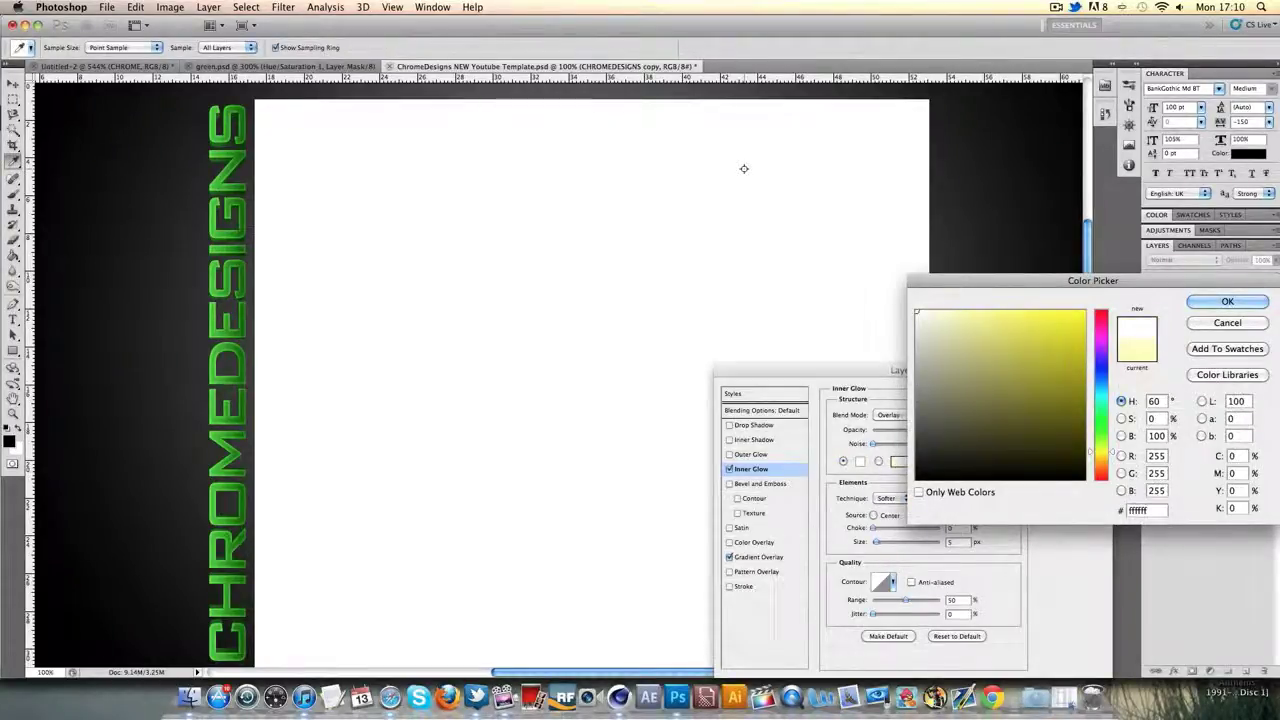
pyautogui.click(1228, 305)
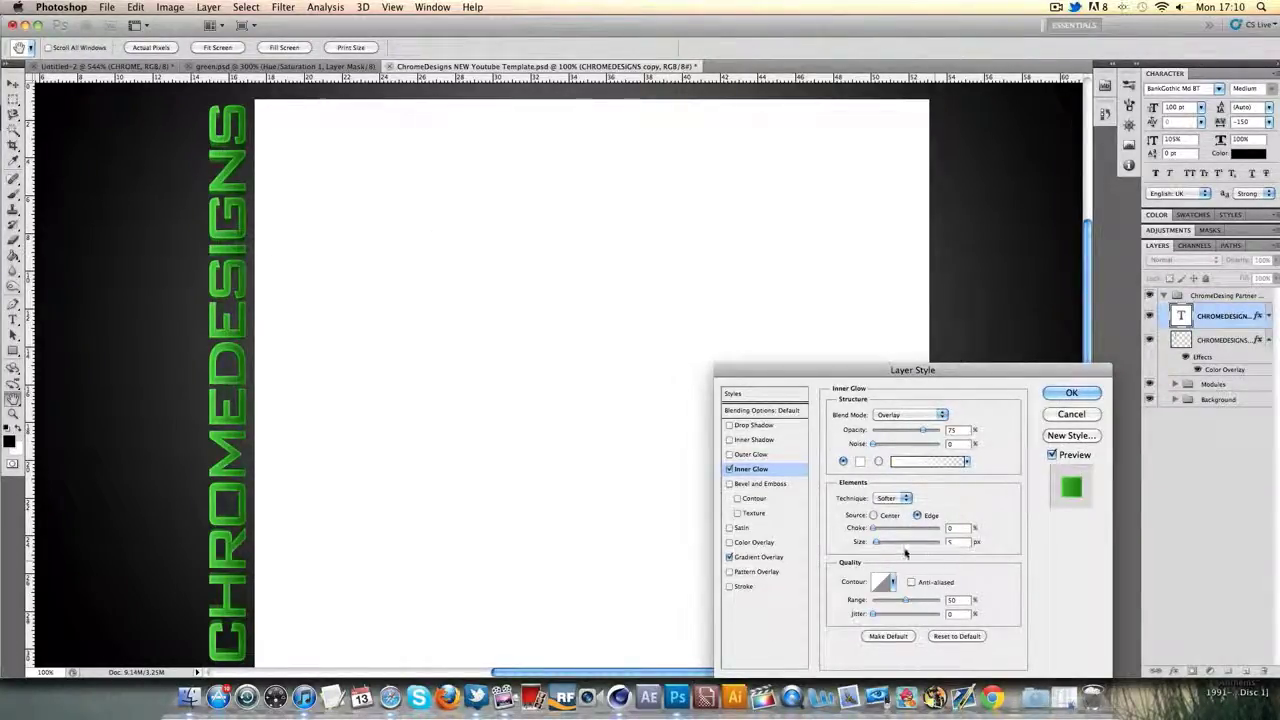
pyautogui.moveTo(905, 550); pyautogui.dragTo(931, 546)
pyautogui.write('1')
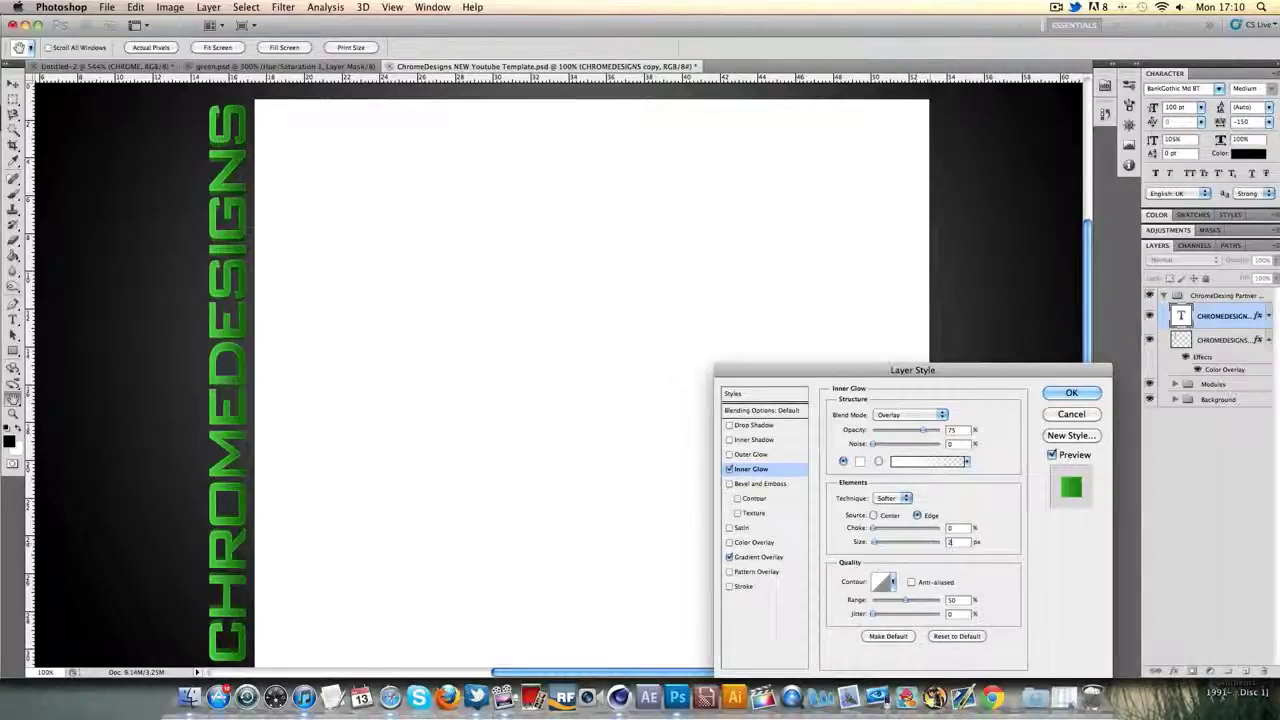
pyautogui.press('BackSpace')
pyautogui.write('0')
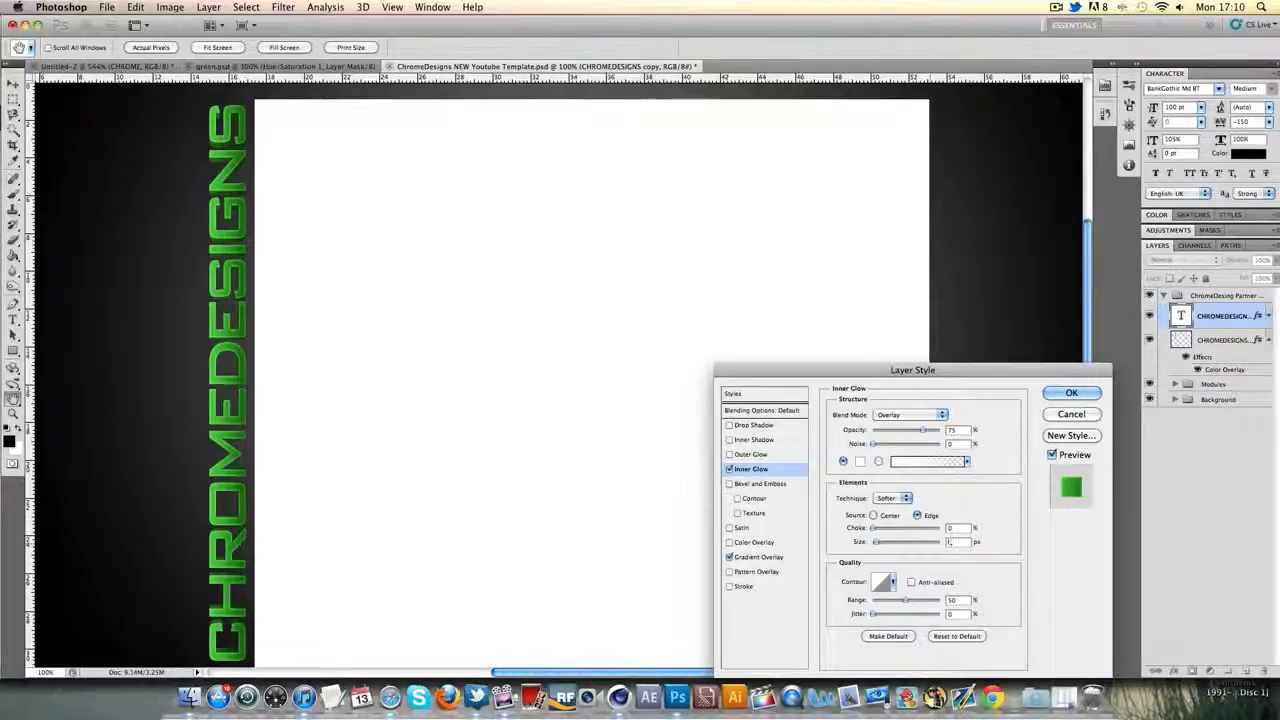
pyautogui.press('BackSpace')
pyautogui.write('3')
pyautogui.press('BackSpace')
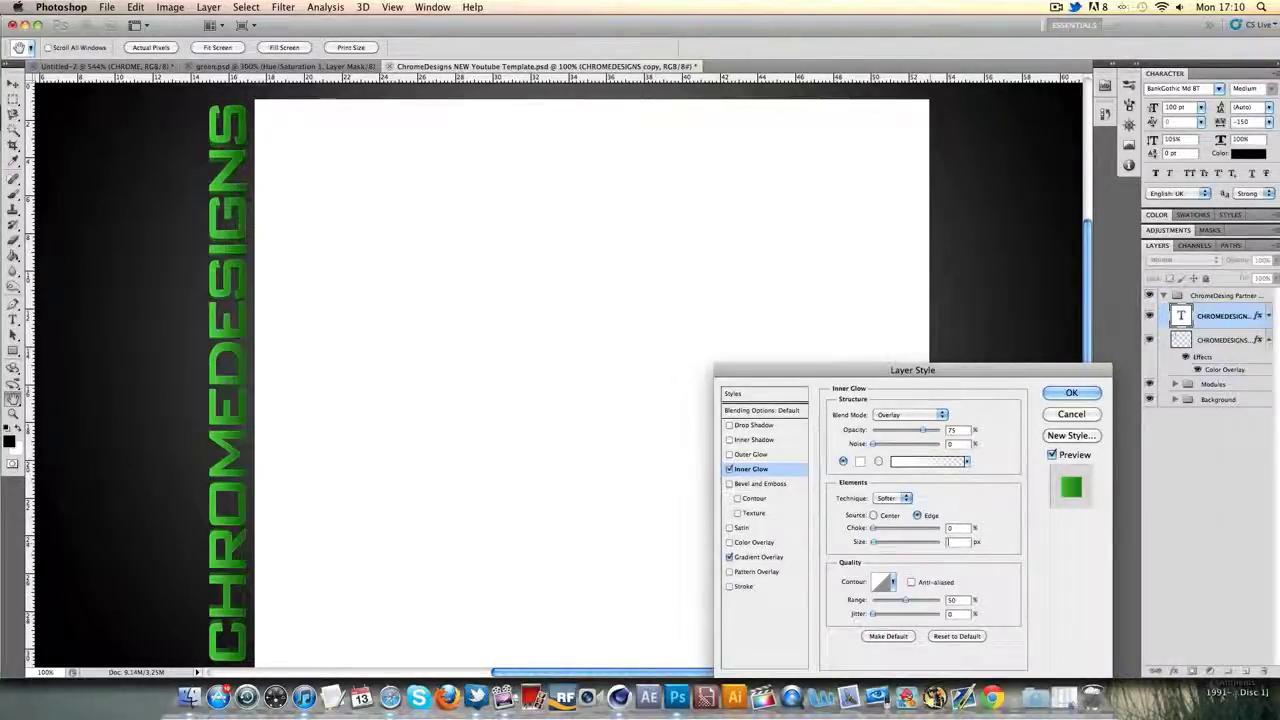
pyautogui.write('5')
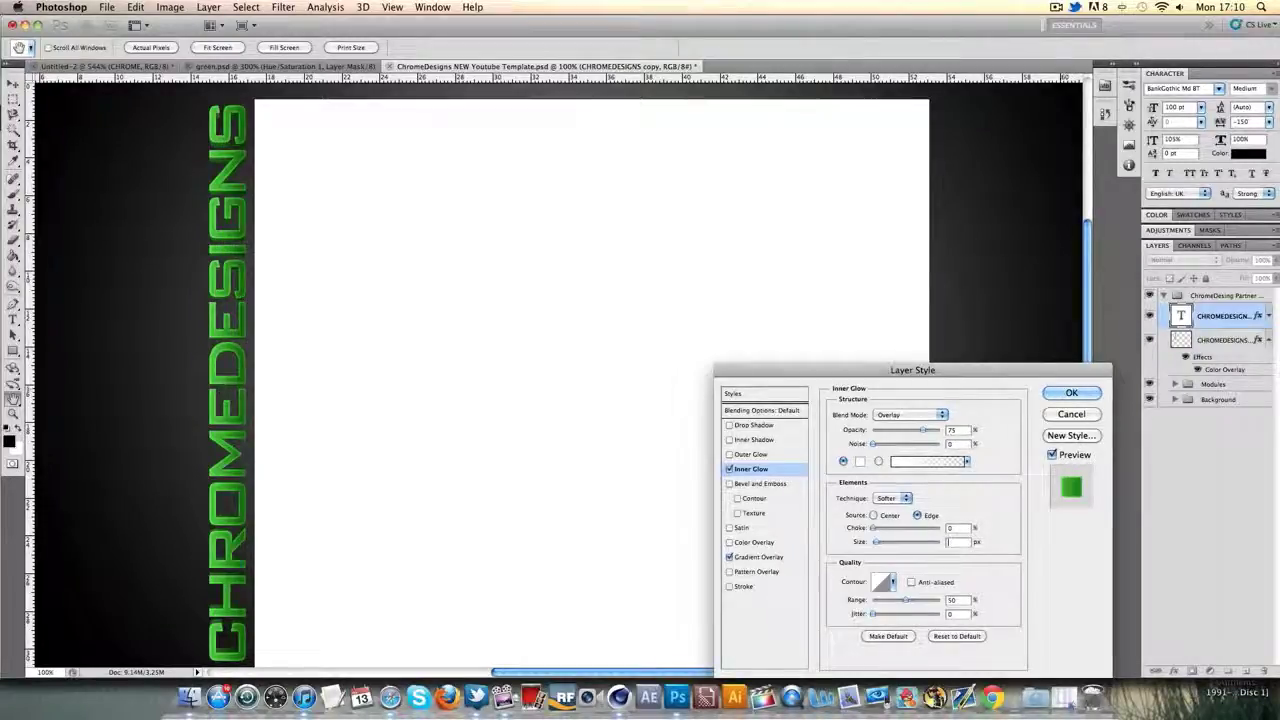
pyautogui.press('BackSpace')
pyautogui.write('3')
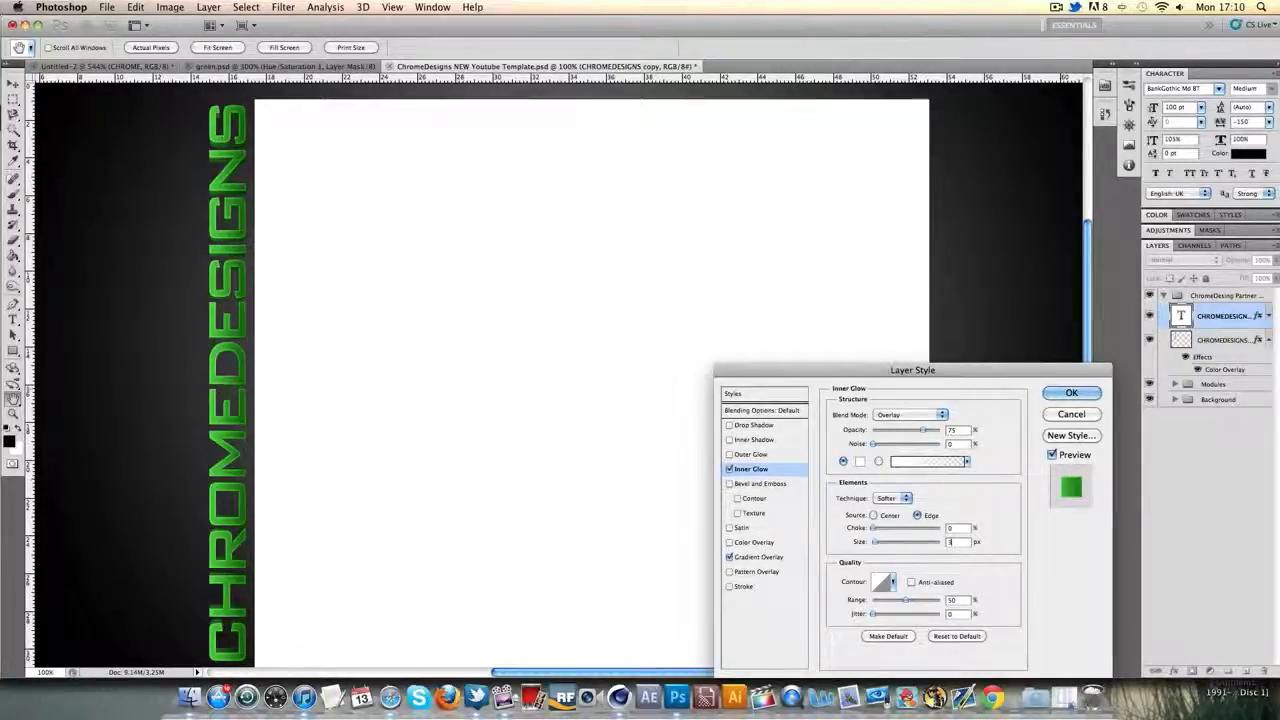
pyautogui.click(1074, 395)
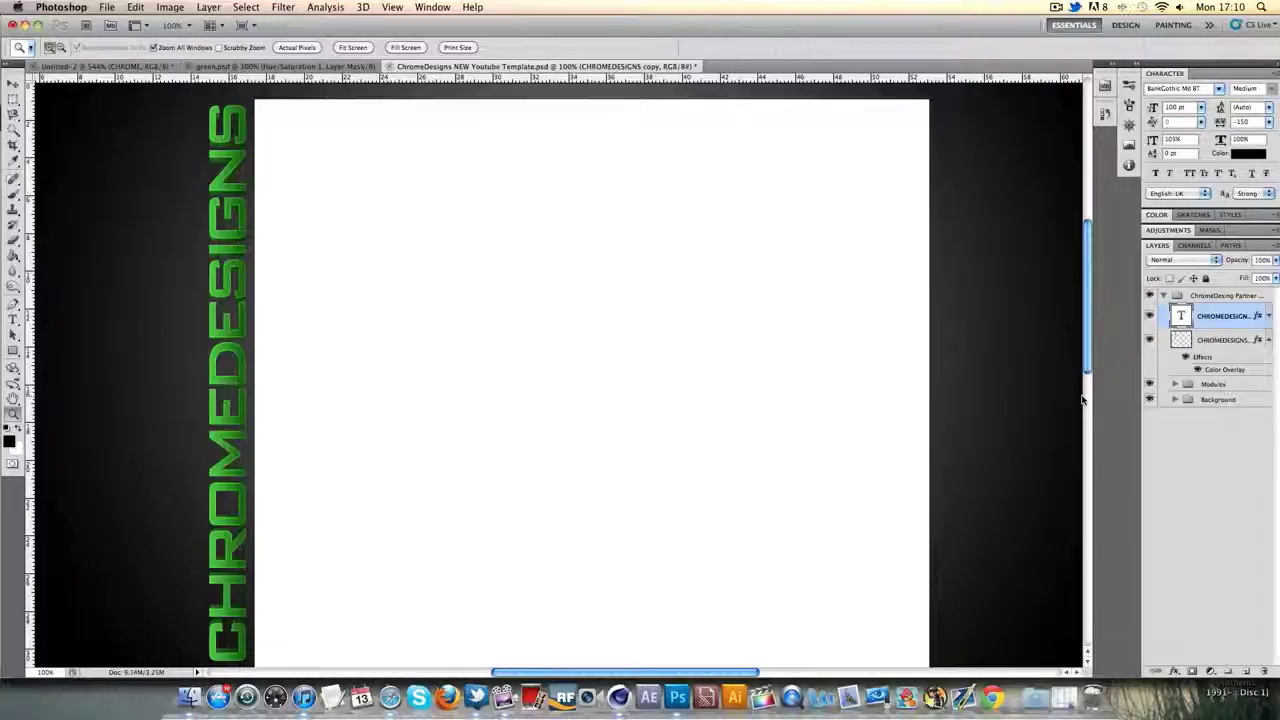
# Give the lower text copy a black Normal-mode Outer Glow at 40 px size.
pyautogui.doubleClick(1268, 340)
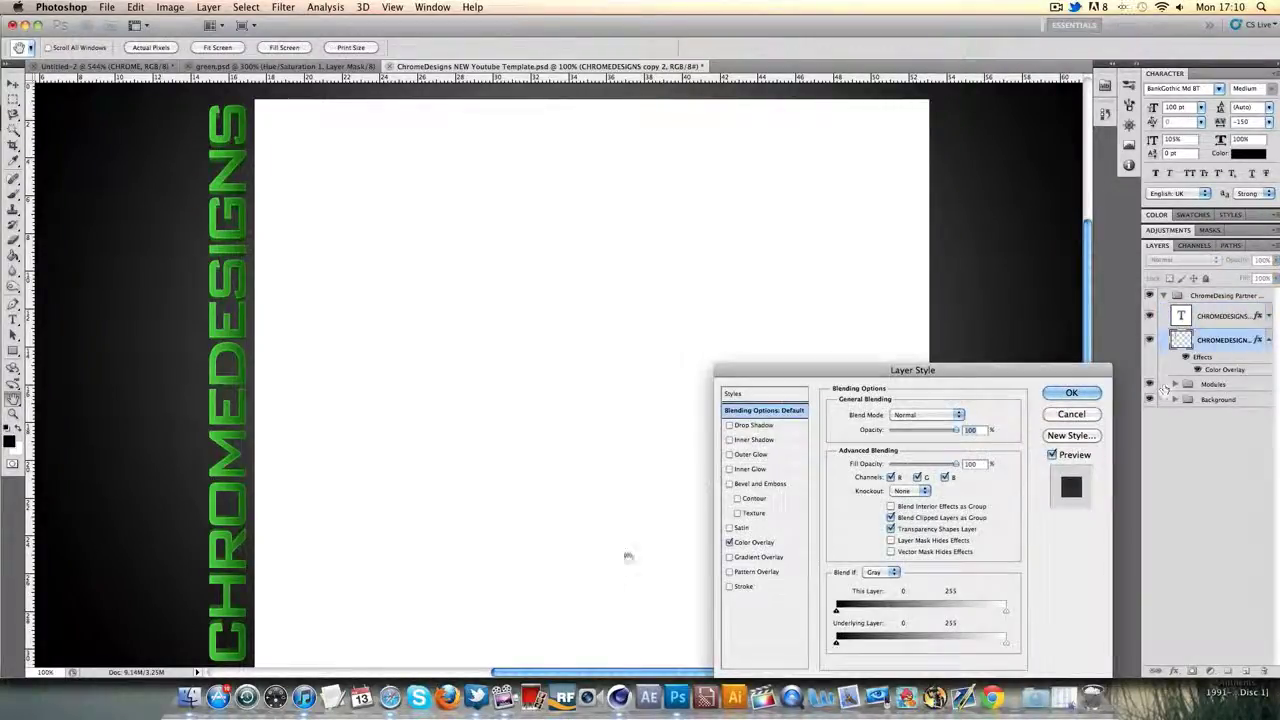
pyautogui.click(750, 454)
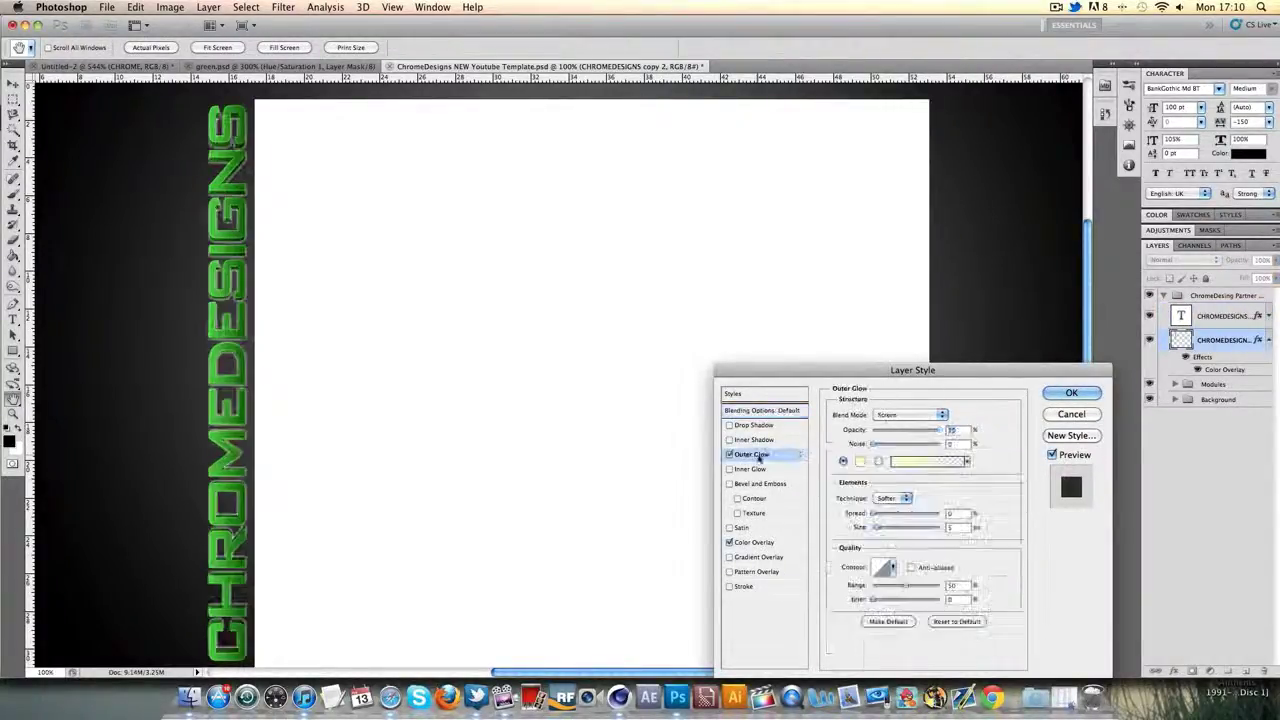
pyautogui.click(886, 414)
pyautogui.click(886, 329)
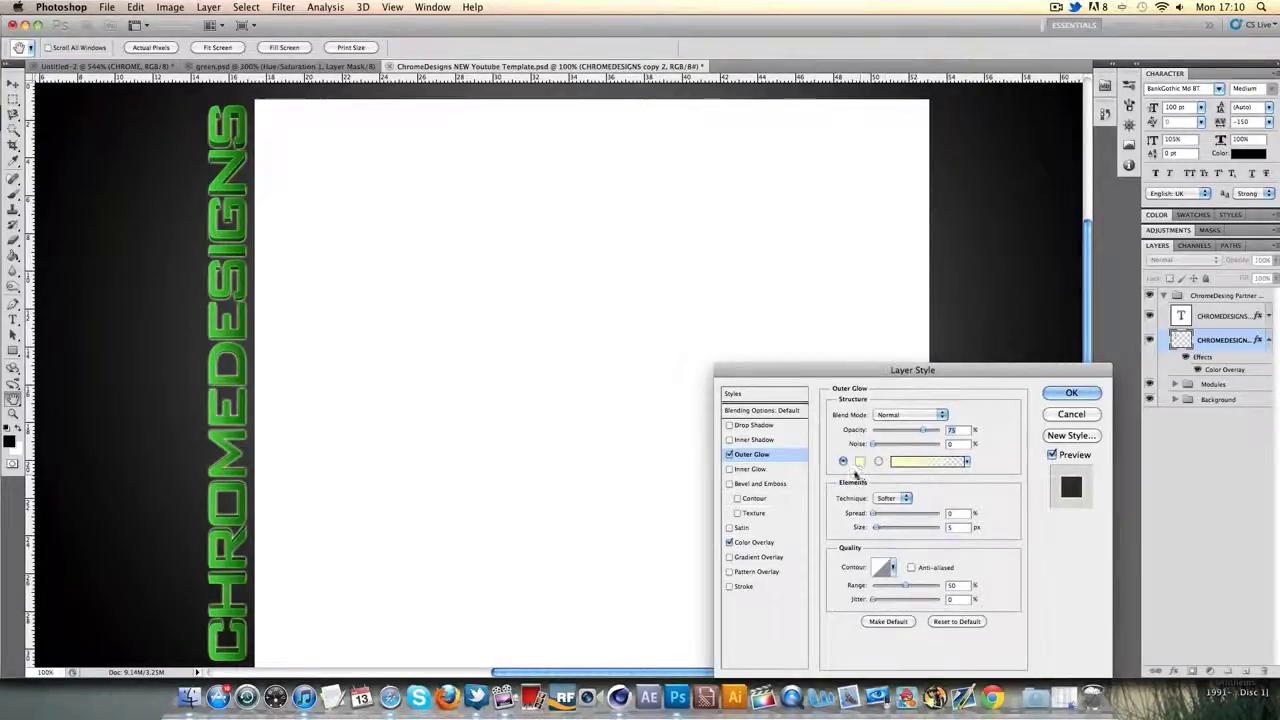
pyautogui.click(857, 461)
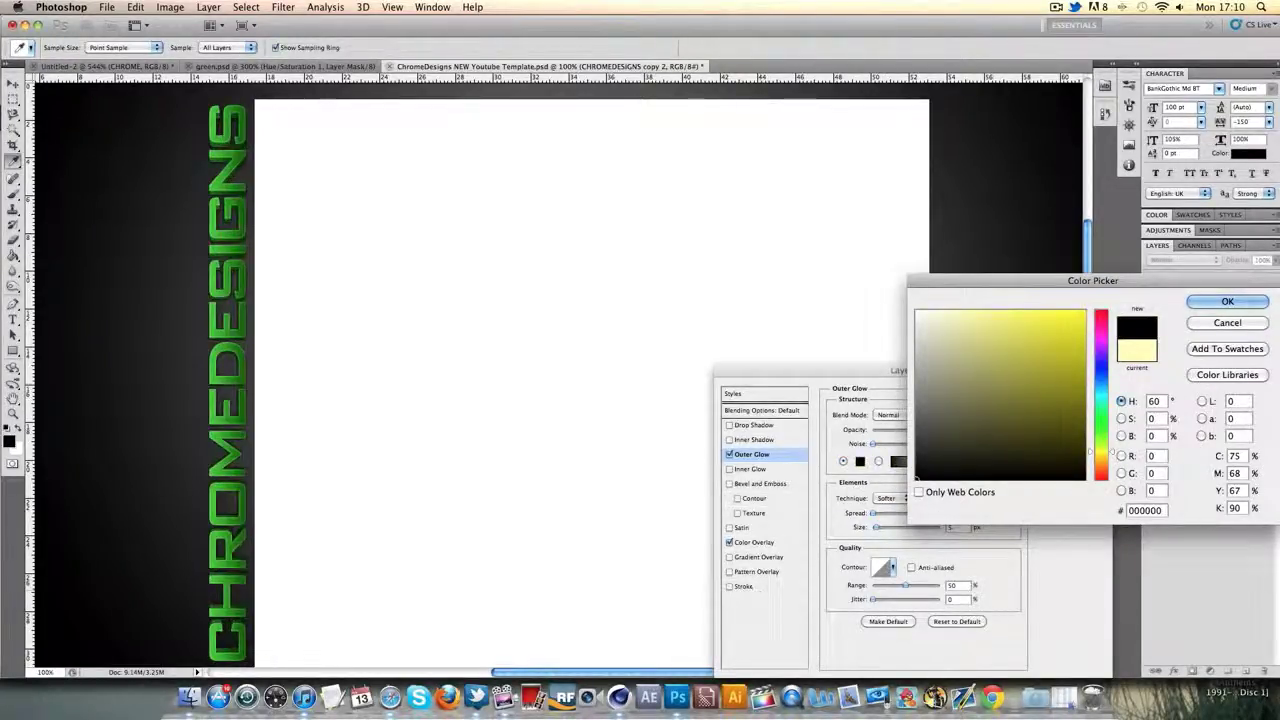
pyautogui.click(1227, 301)
pyautogui.moveTo(877, 527); pyautogui.dragTo(887, 530)
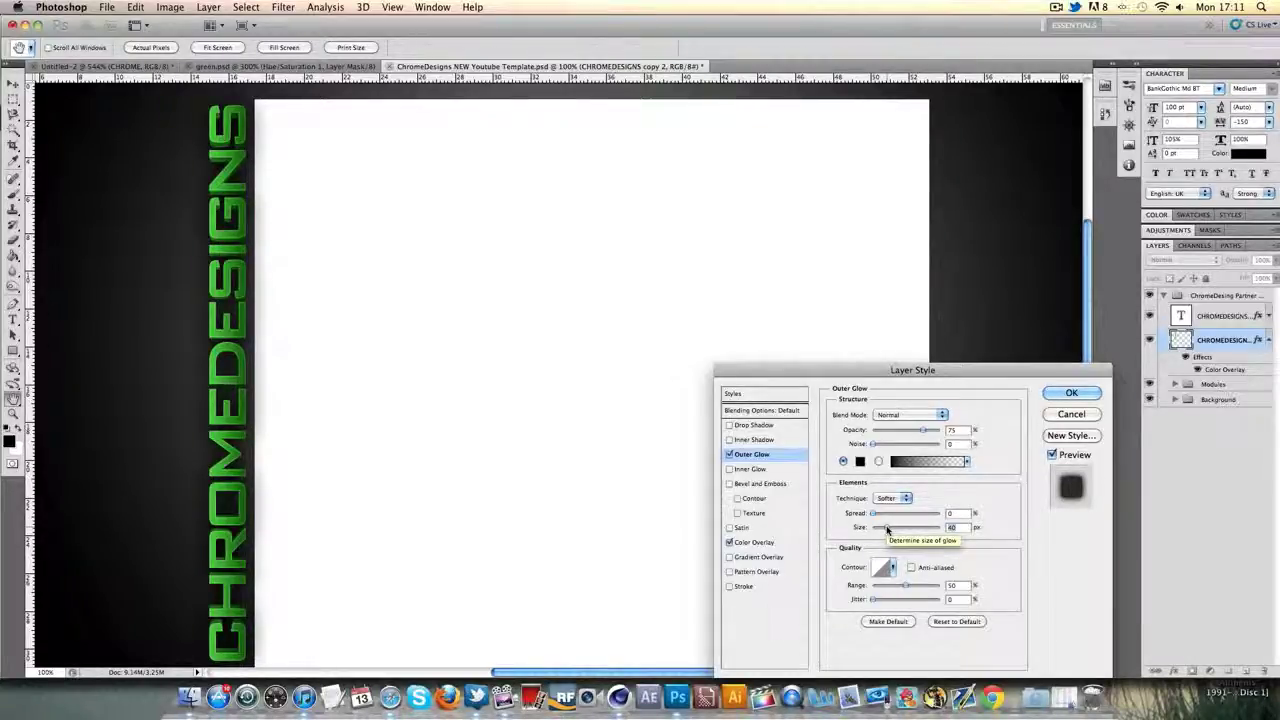
pyautogui.click(1060, 394)
pyautogui.press('z')
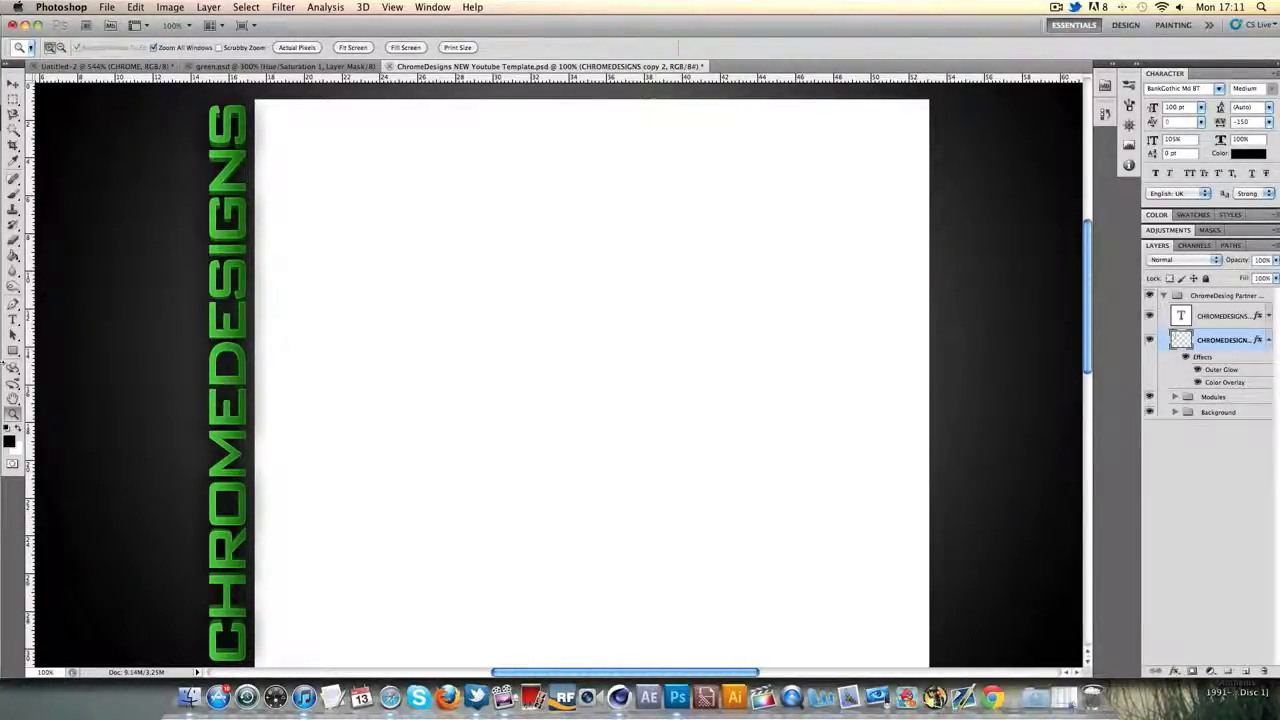
pyautogui.rightClick(228, 344)
pyautogui.click(278, 409)
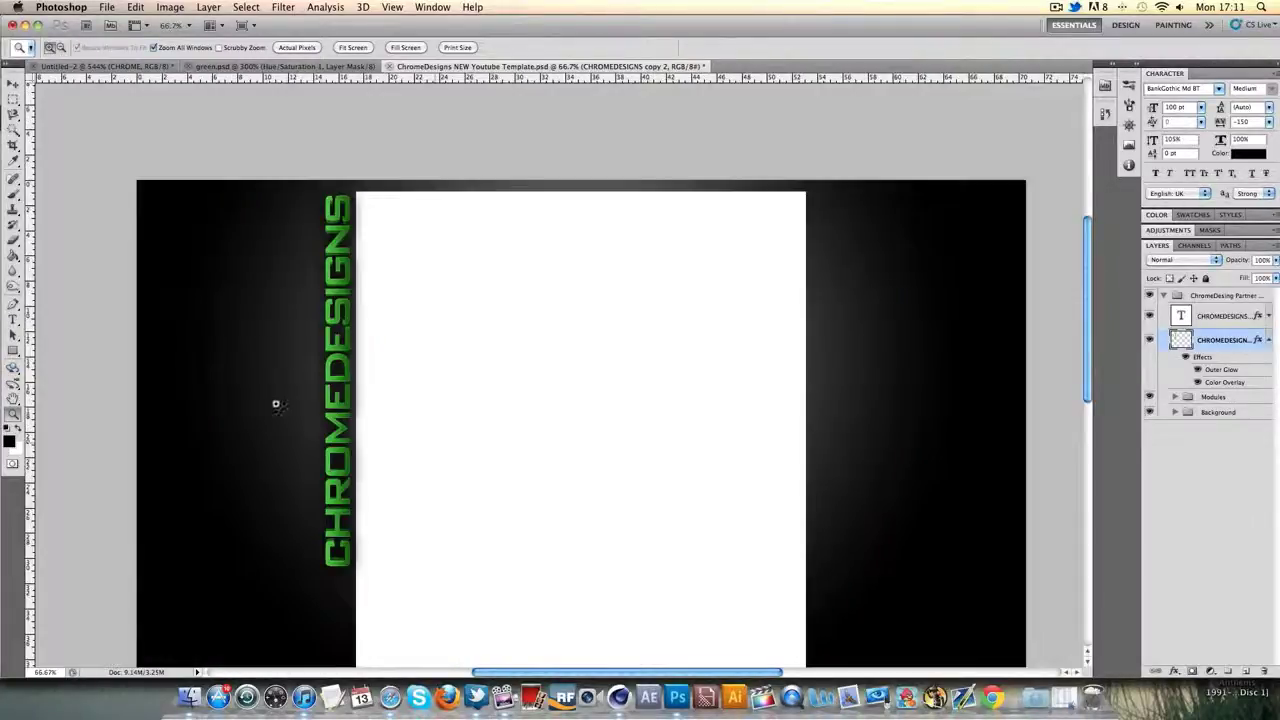
pyautogui.click(316, 287)
pyautogui.scroll(-2, 316, 287)
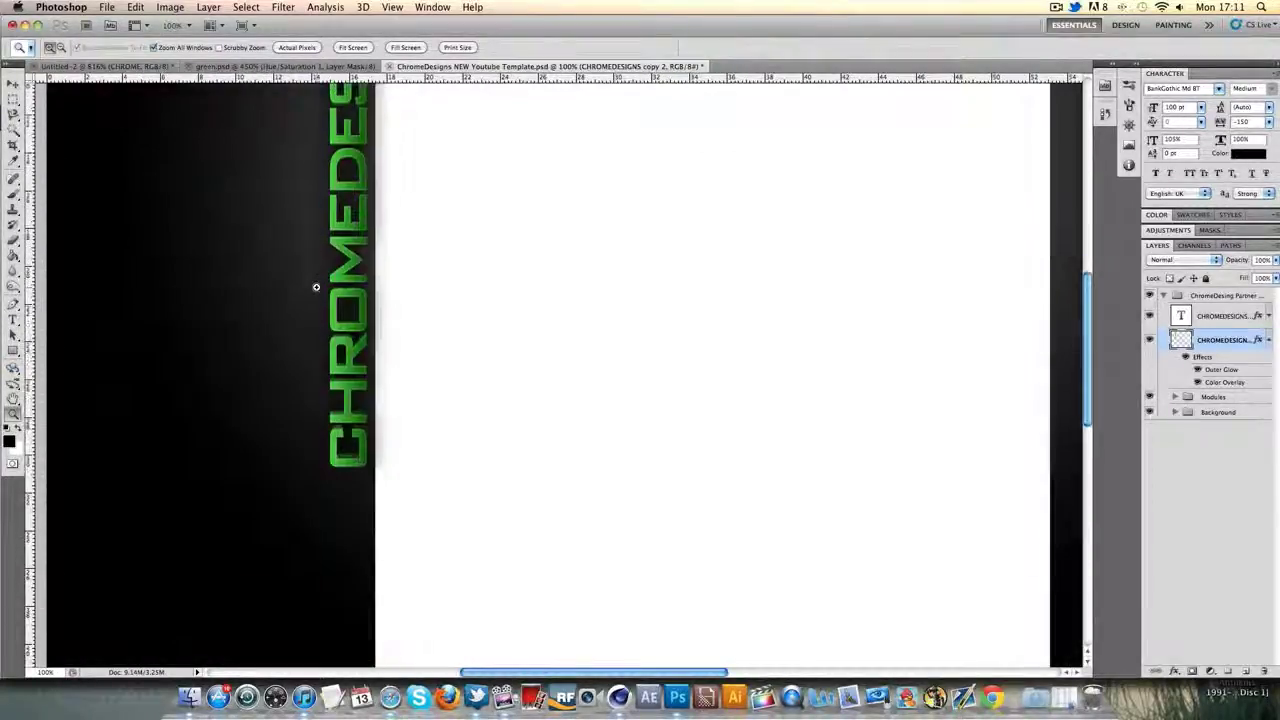
pyautogui.scroll(4, 316, 287)
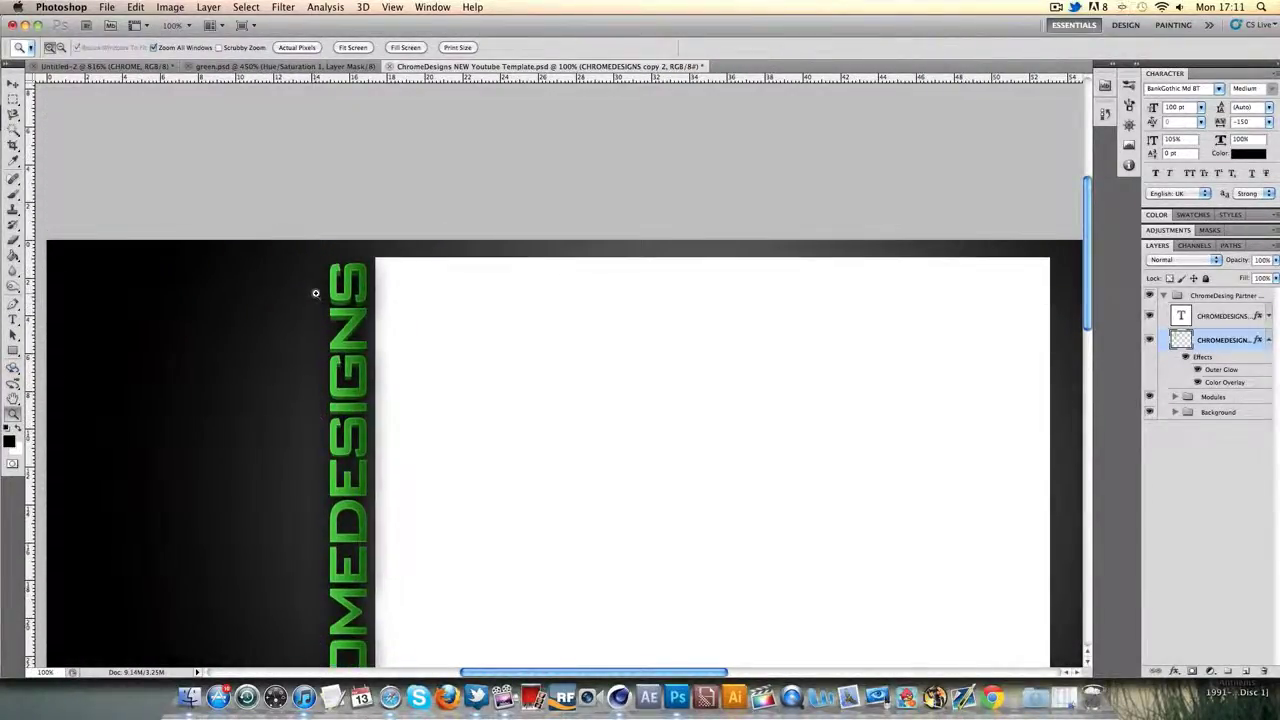
pyautogui.click(292, 66)
pyautogui.rightClick(586, 388)
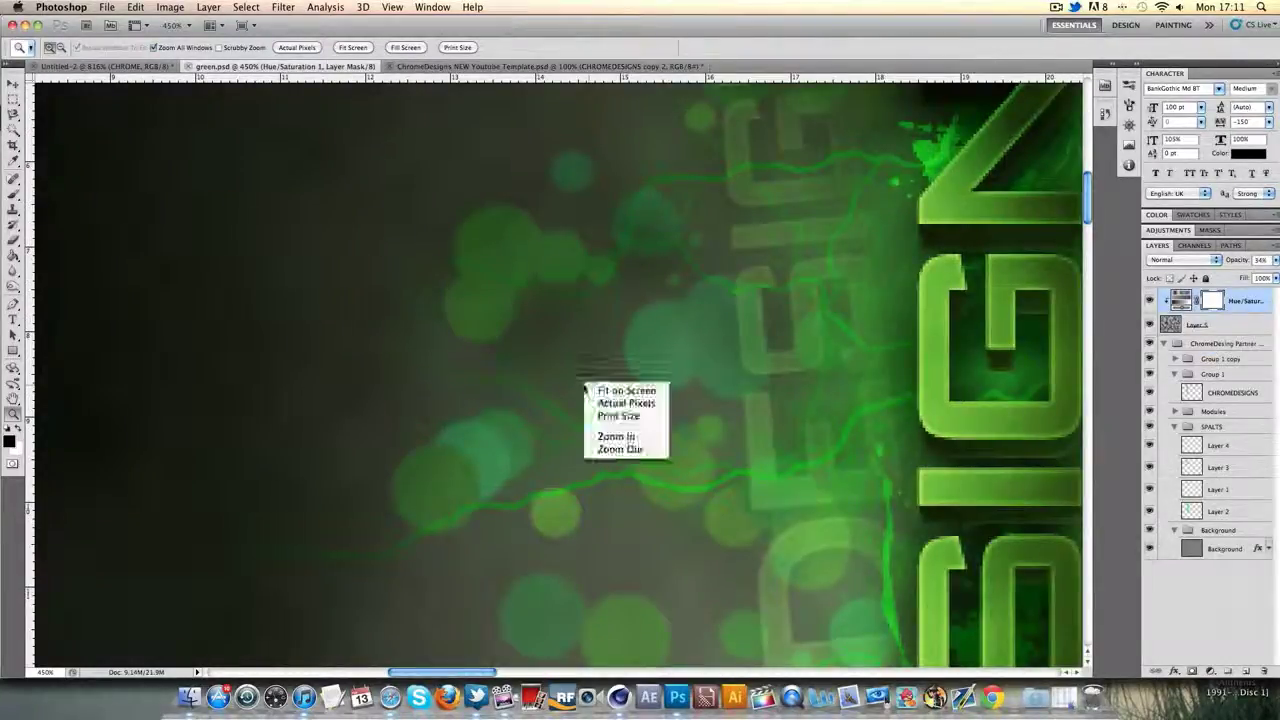
pyautogui.click(626, 390)
pyautogui.keyDown('alt'); pyautogui.click(383, 251); pyautogui.keyUp('alt')
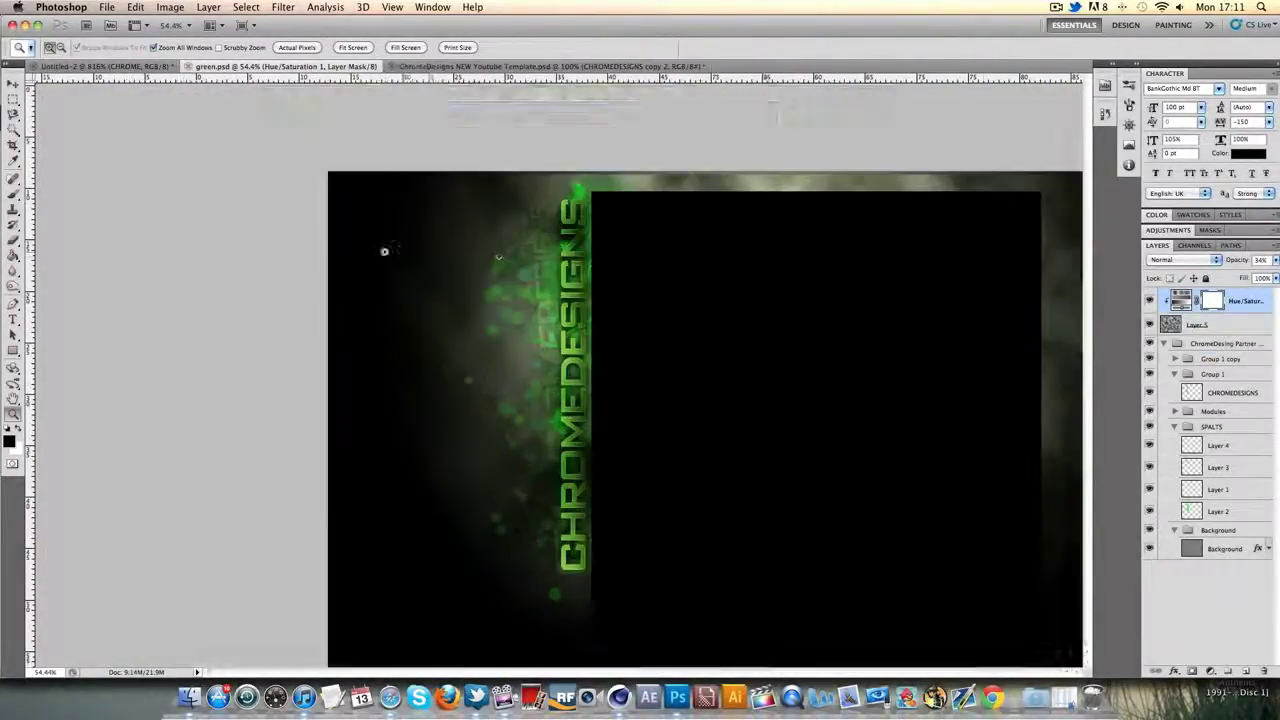
pyautogui.click(567, 291)
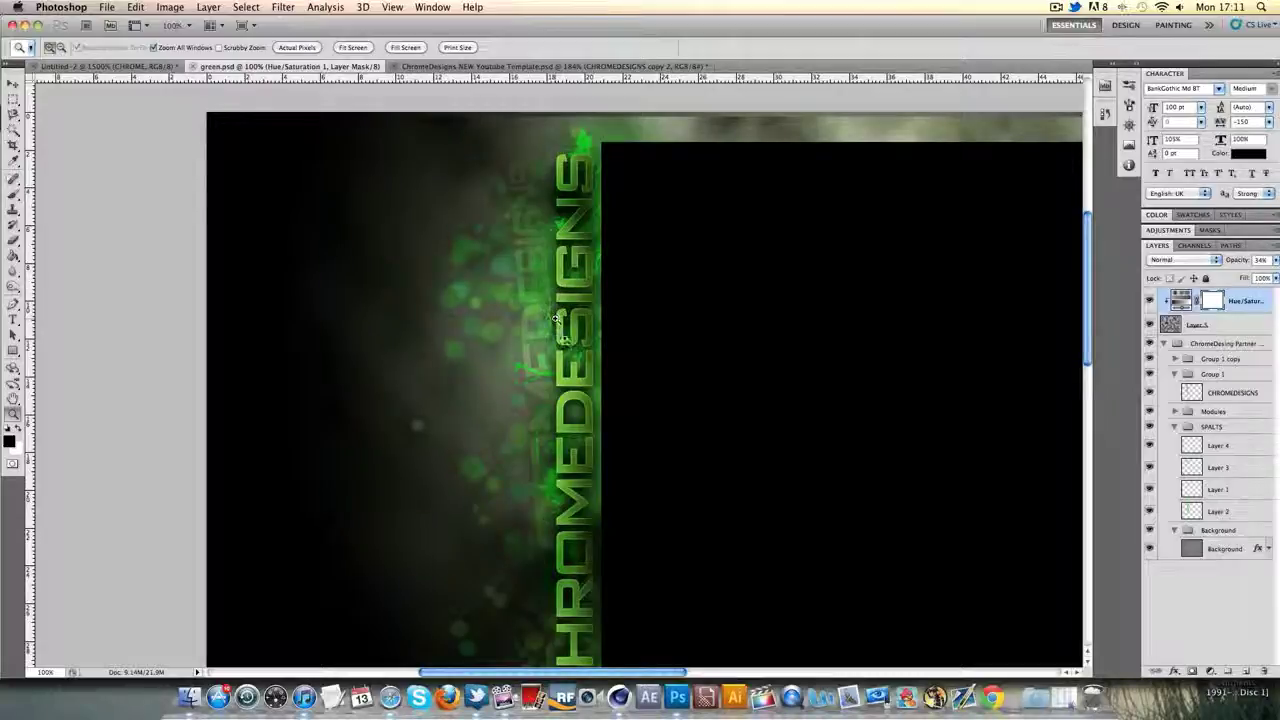
pyautogui.click(552, 70)
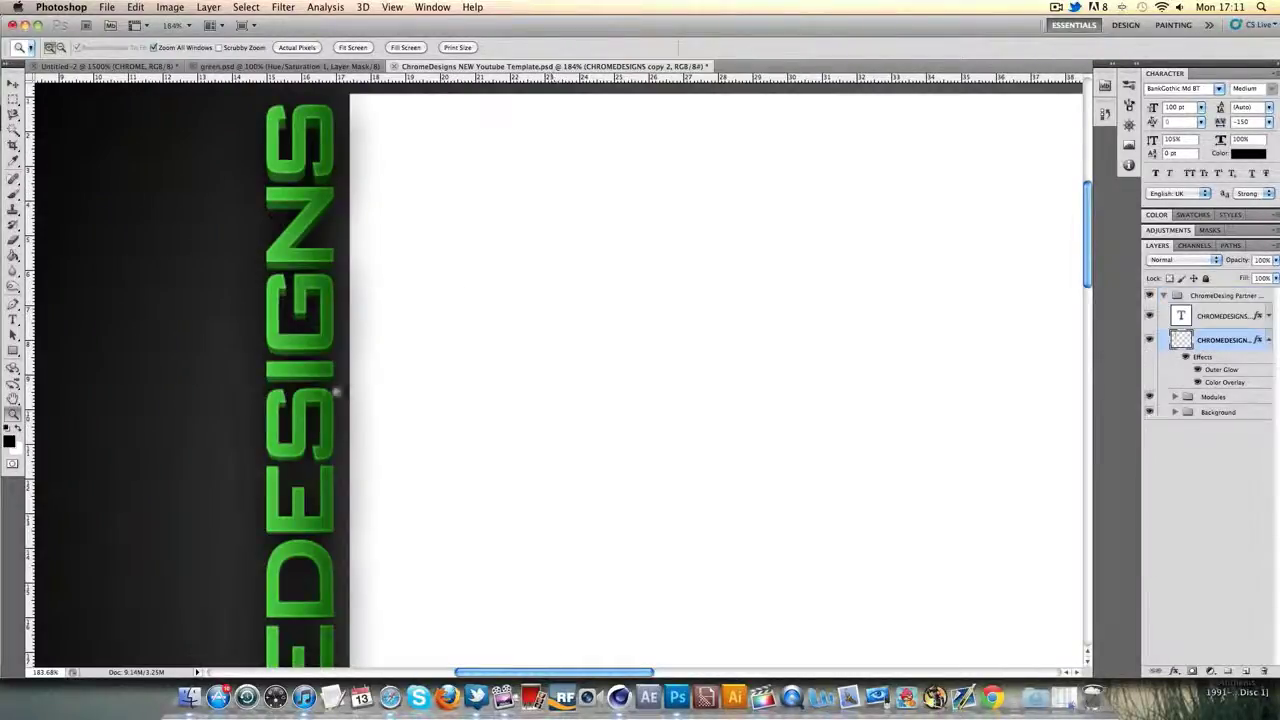
pyautogui.rightClick(292, 402)
pyautogui.click(330, 474)
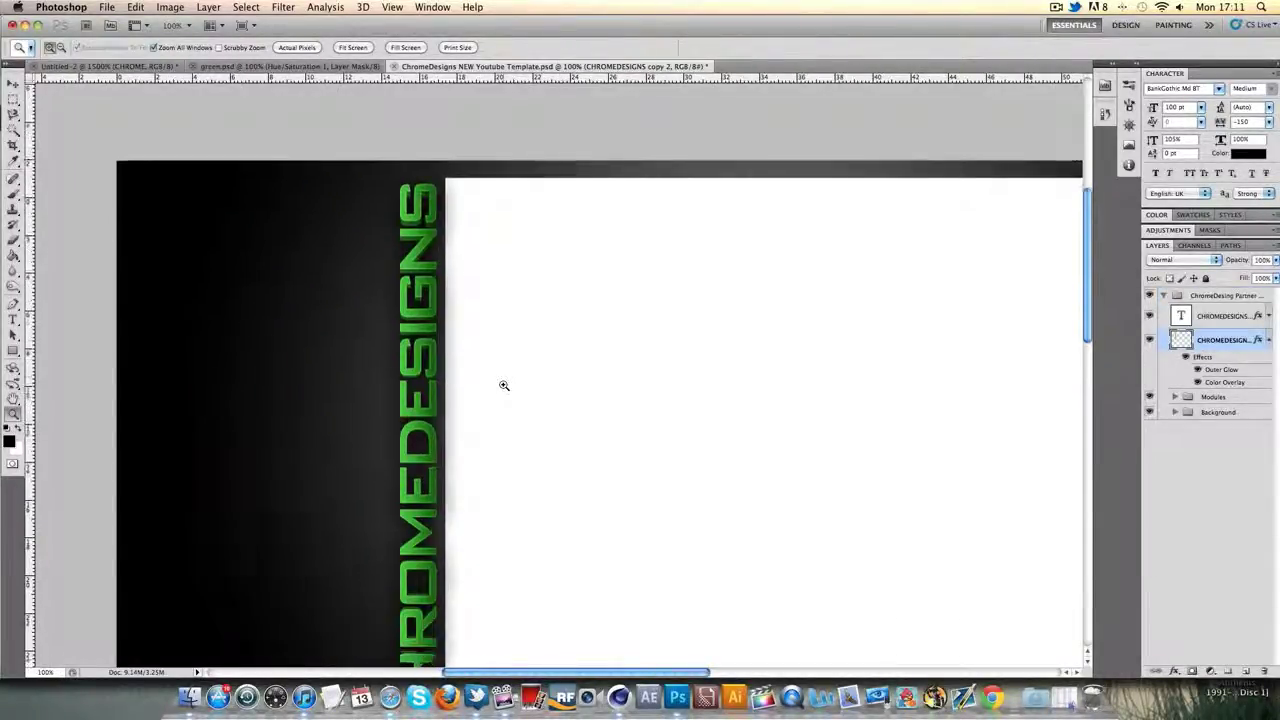
pyautogui.rightClick(504, 385)
pyautogui.click(524, 449)
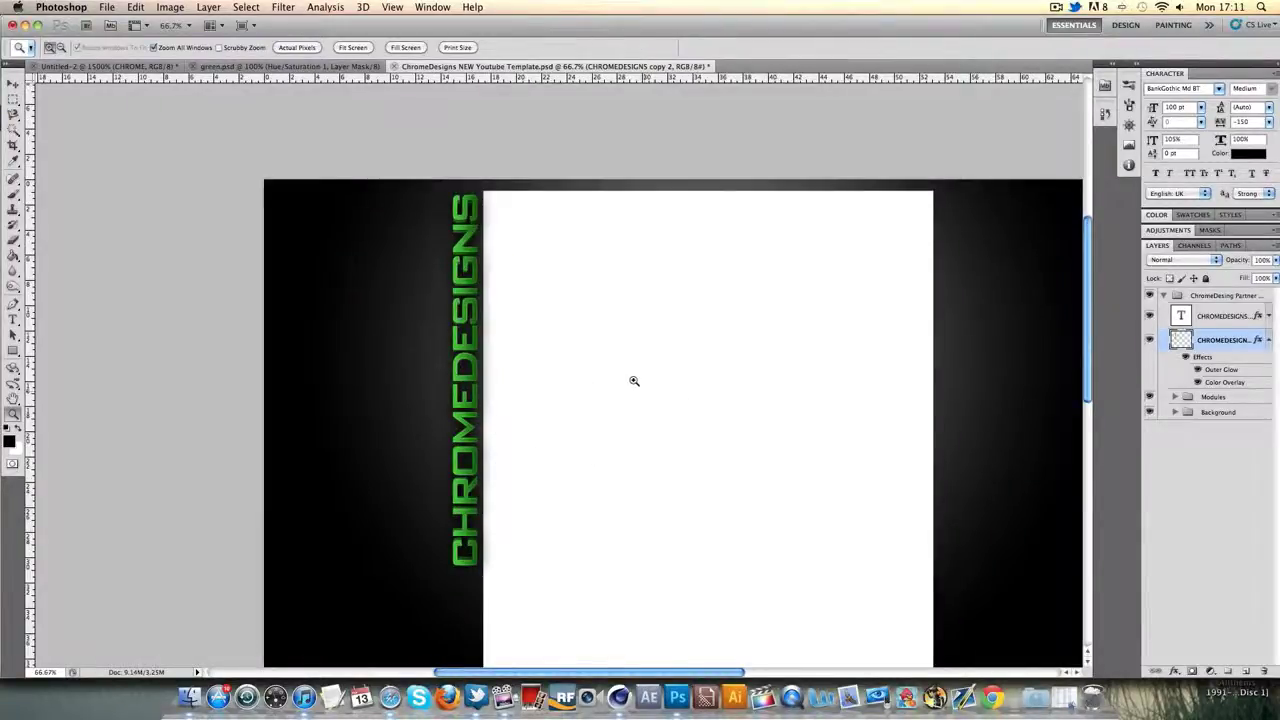
pyautogui.click(1268, 342)
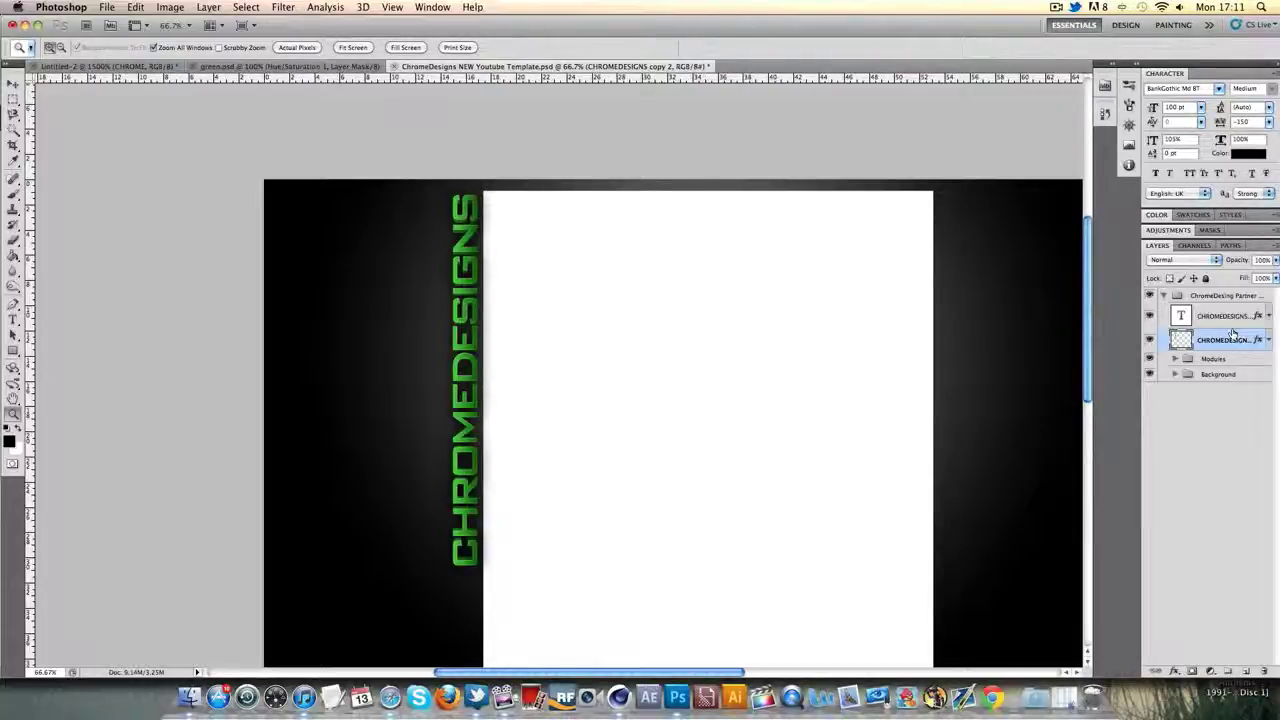
# Create a group named SPALT below the CHROMEDESIGNS layers and add a new empty layer inside it.
pyautogui.click(1228, 672)
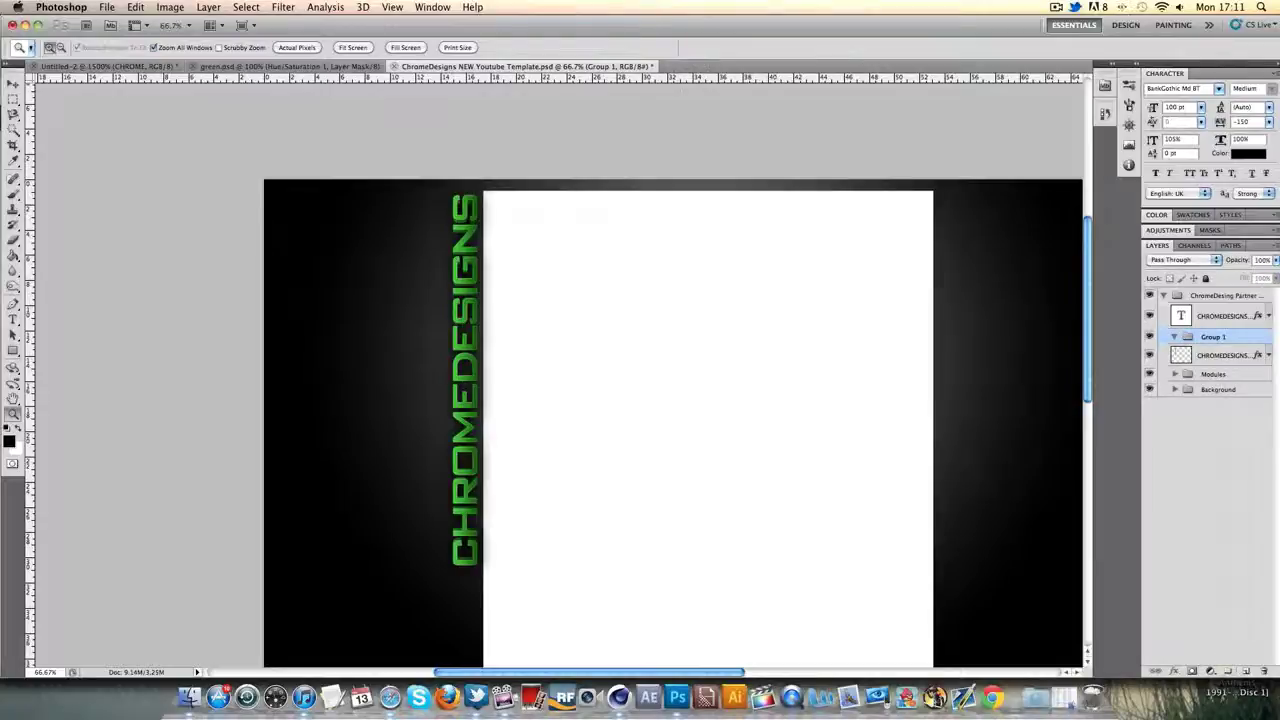
pyautogui.moveTo(1208, 354)
pyautogui.mouseDown()
pyautogui.moveTo(1210, 366)
pyautogui.moveTo(1214, 342)
pyautogui.mouseUp()
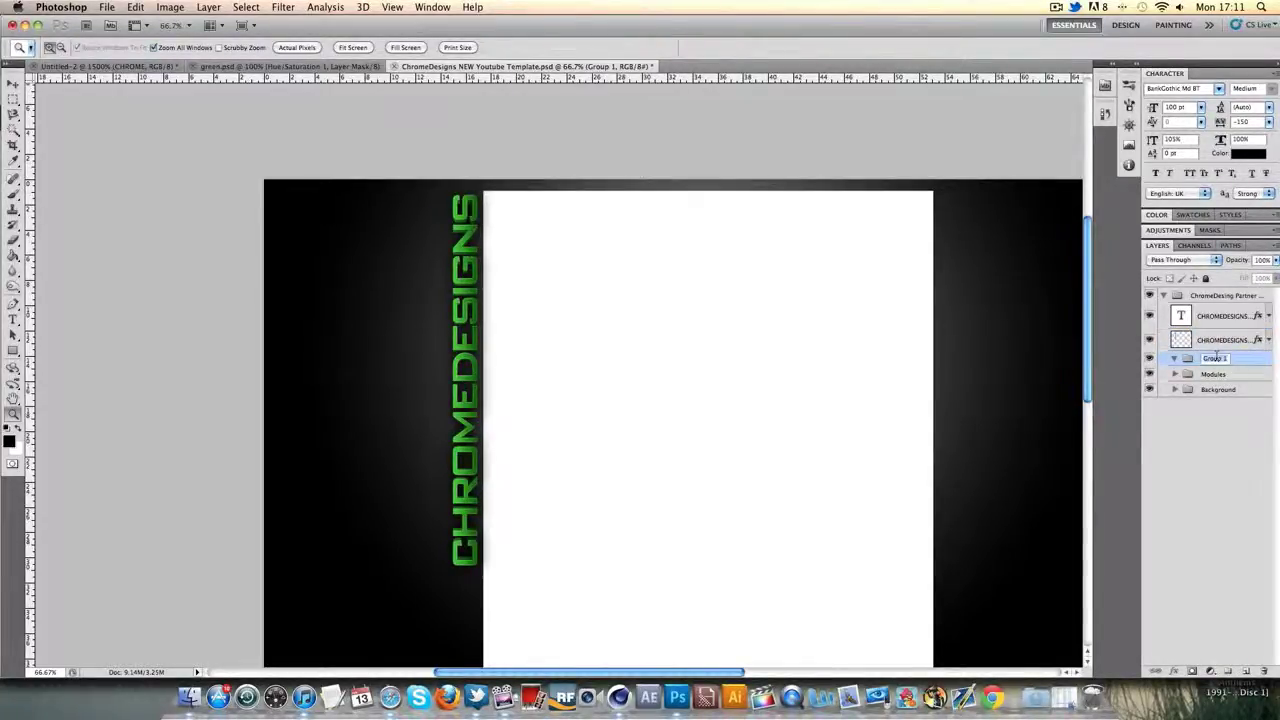
pyautogui.press('Return')
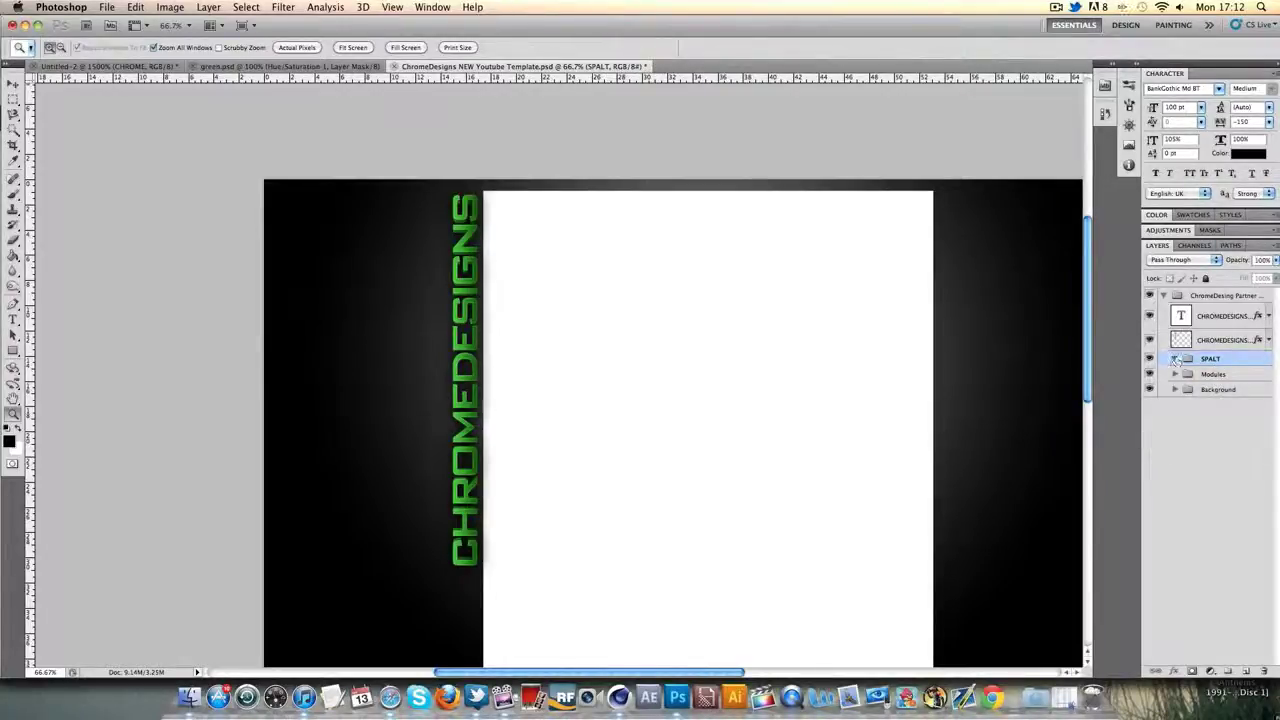
pyautogui.click(1245, 671)
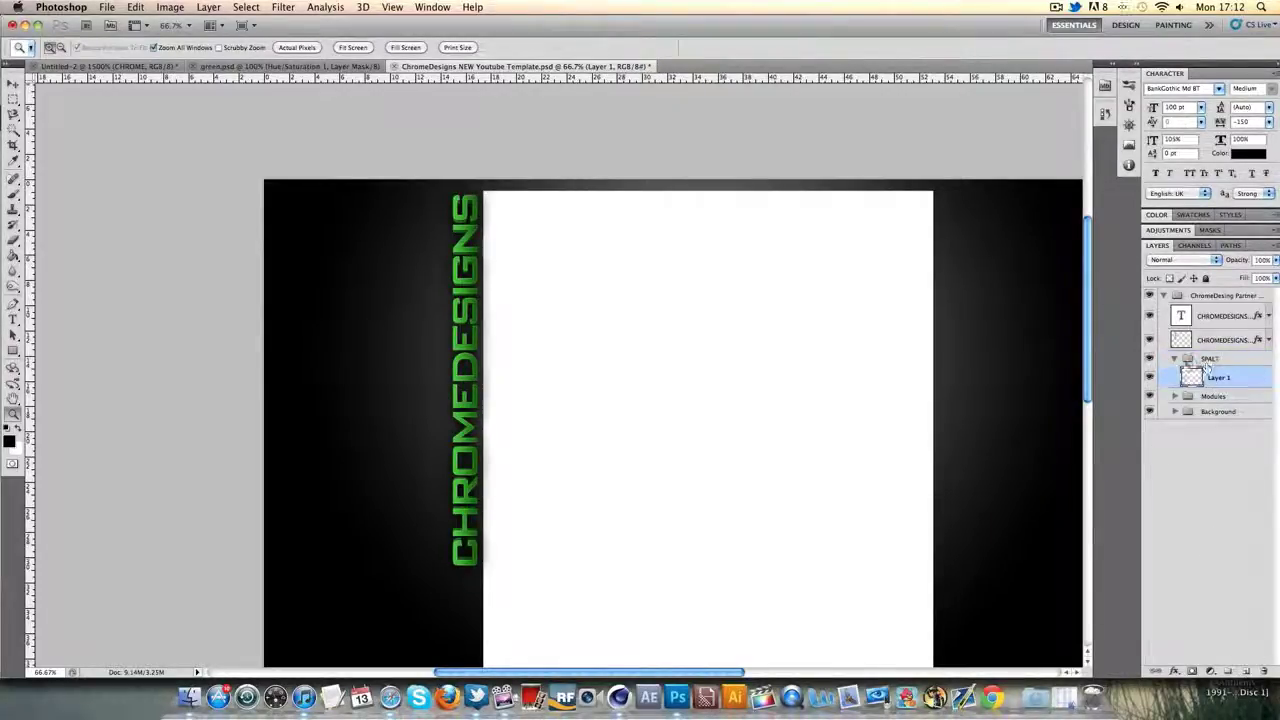
# Select Layer 1 inside the SPALT group and switch to the Brush tool.
pyautogui.click(1175, 358)
pyautogui.click(1210, 359)
pyautogui.click(1175, 358)
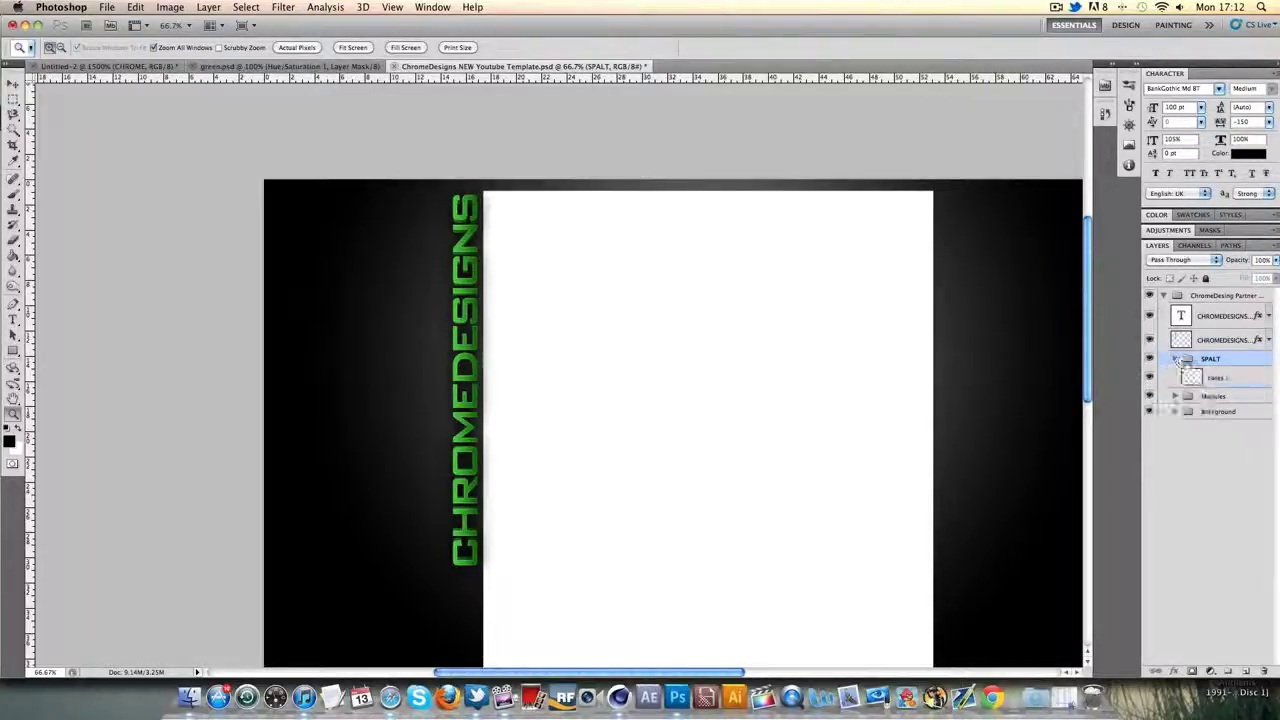
pyautogui.click(1236, 379)
pyautogui.click(13, 194)
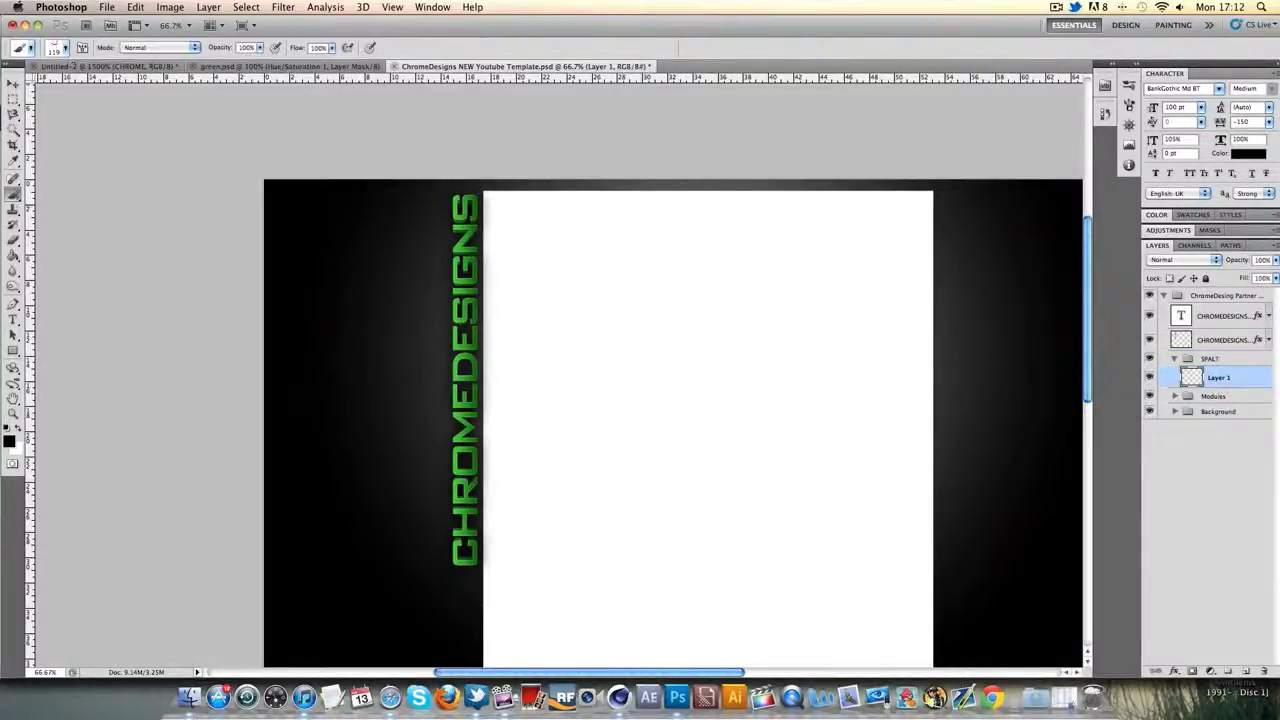
pyautogui.click(64, 49)
# Load the AdySplat2 brush set in place of the current brushes and pick the 96 px splat brush.
pyautogui.click(163, 69)
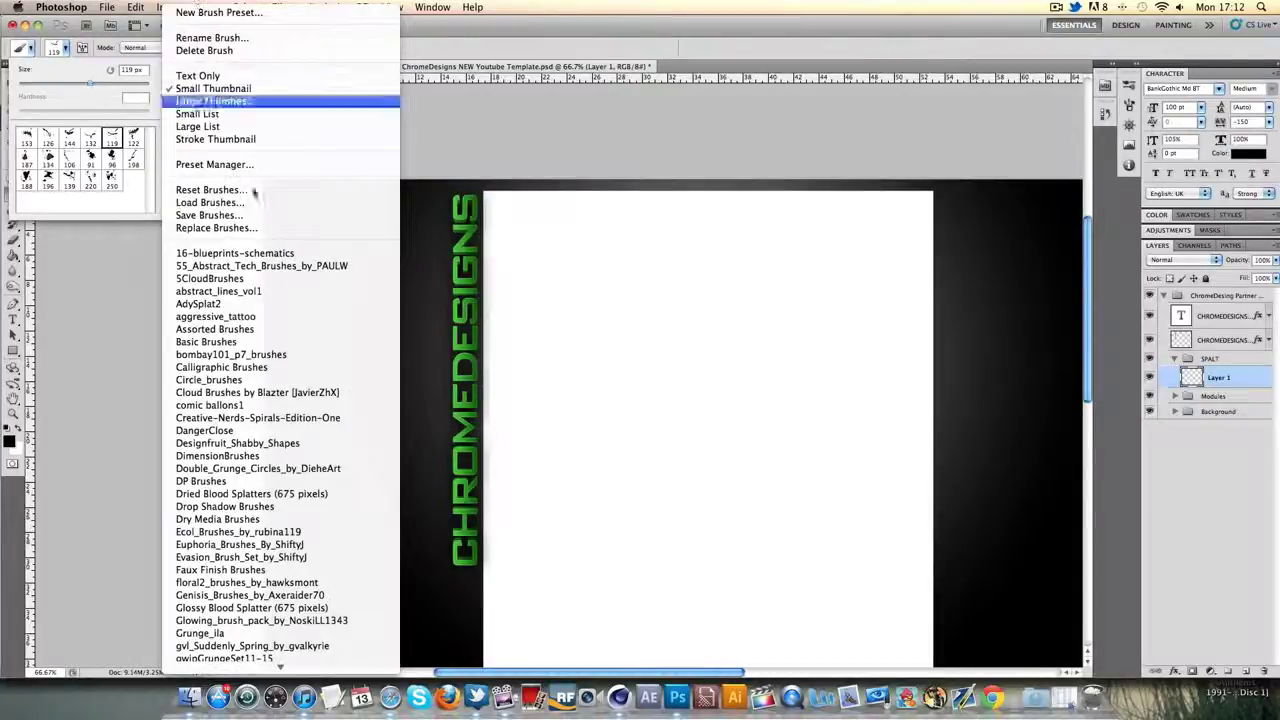
pyautogui.click(237, 302)
pyautogui.click(730, 241)
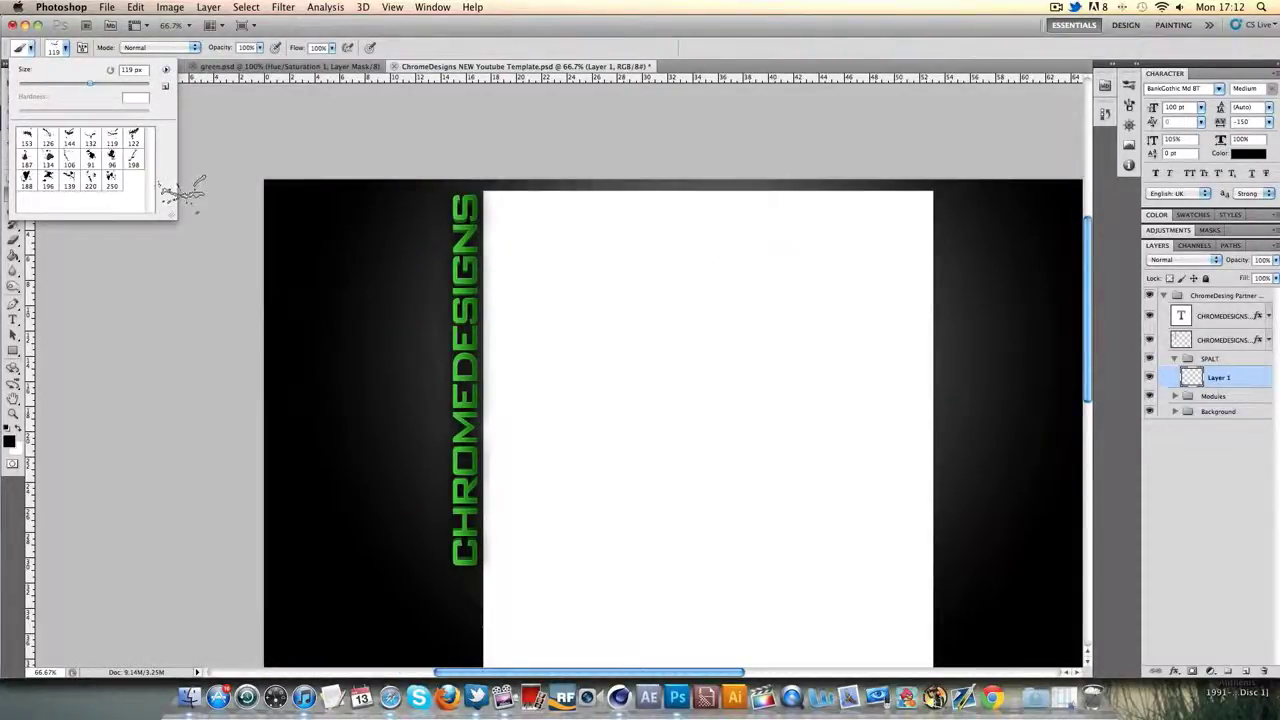
pyautogui.click(111, 157)
pyautogui.click(463, 272)
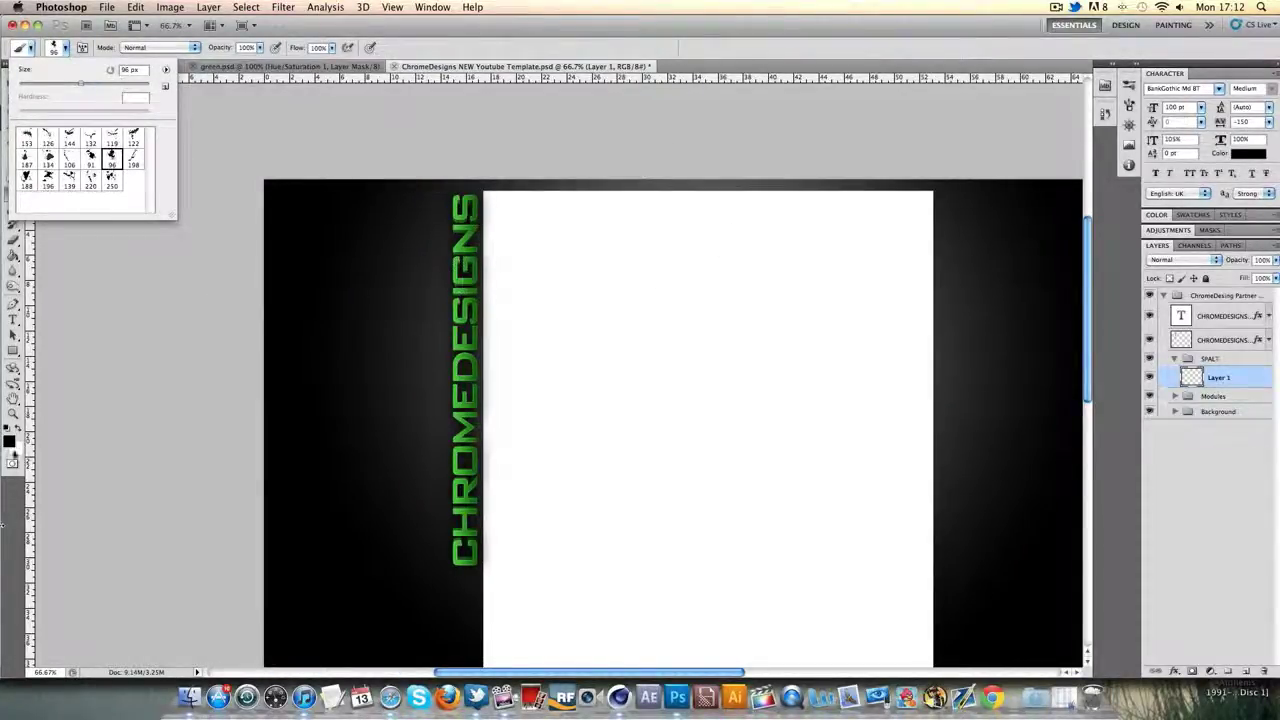
# Set the foreground colour to light green 7fff6e.
pyautogui.click(21, 436)
pyautogui.click(10, 442)
pyautogui.click(1100, 426)
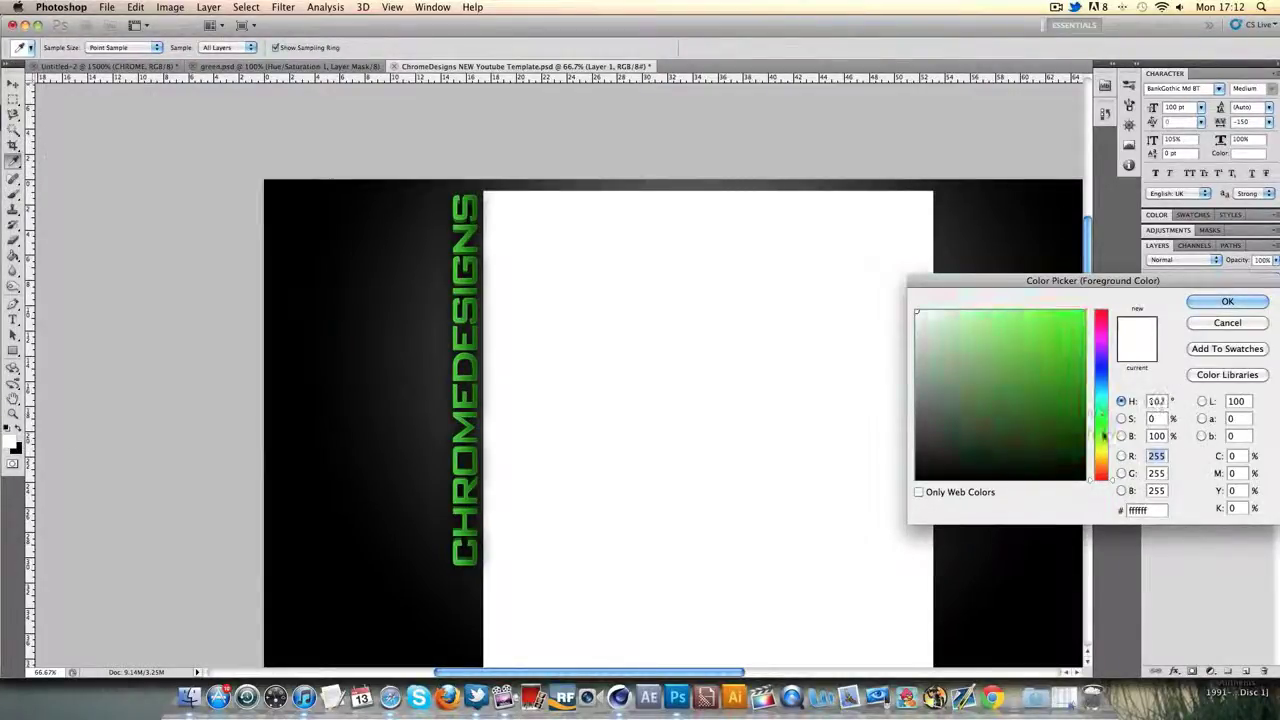
pyautogui.click(1012, 310)
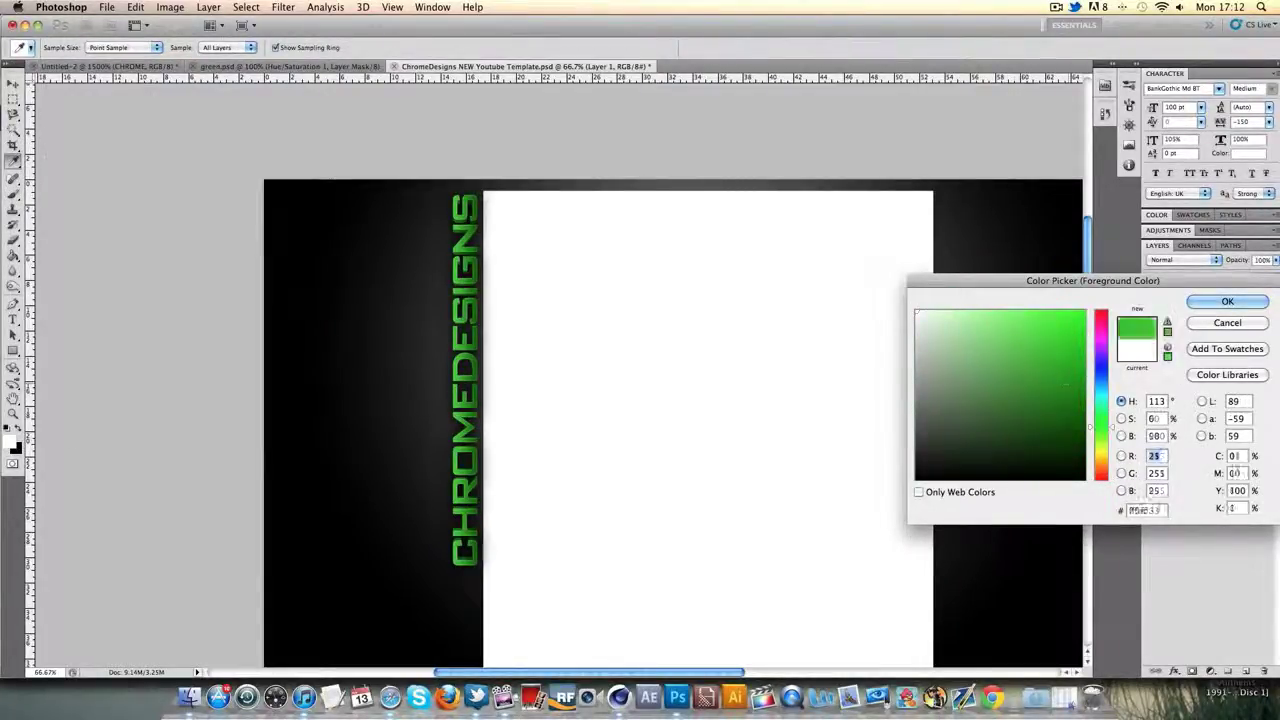
pyautogui.click(1227, 301)
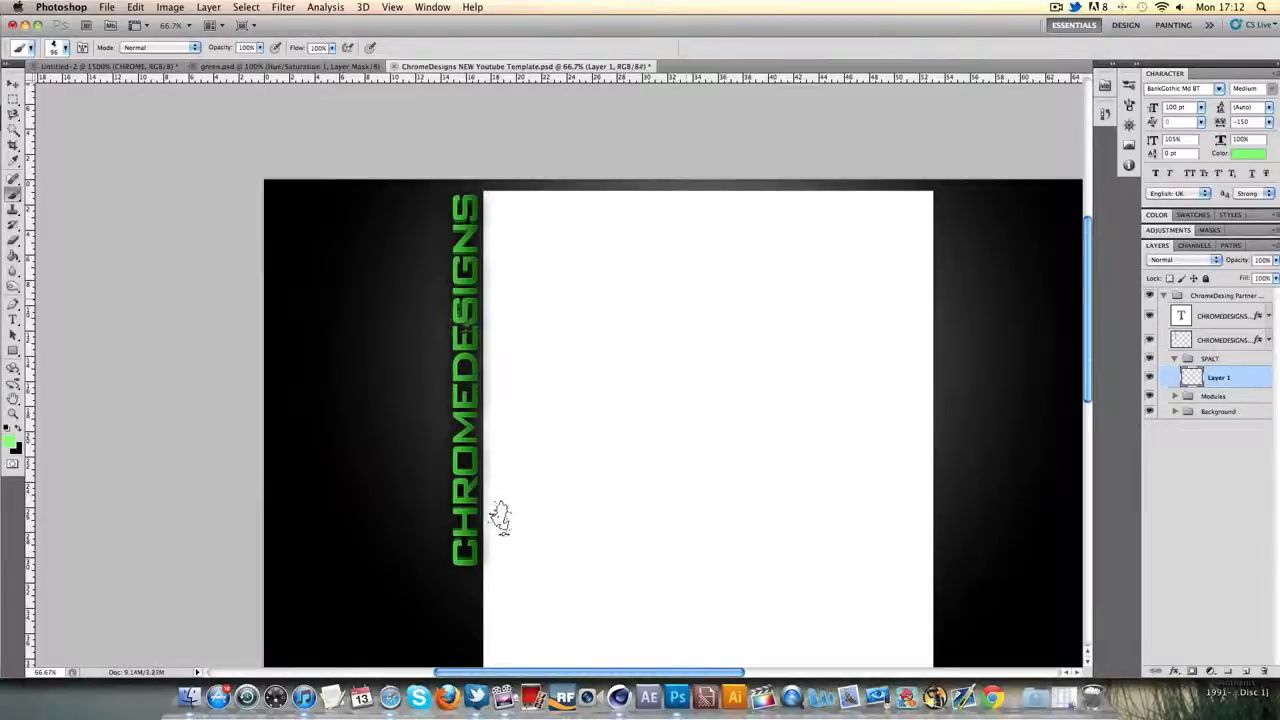
# Stamp green splatters along the lettering with the 96 px and 122 px splat brushes.
pyautogui.click(475, 540)
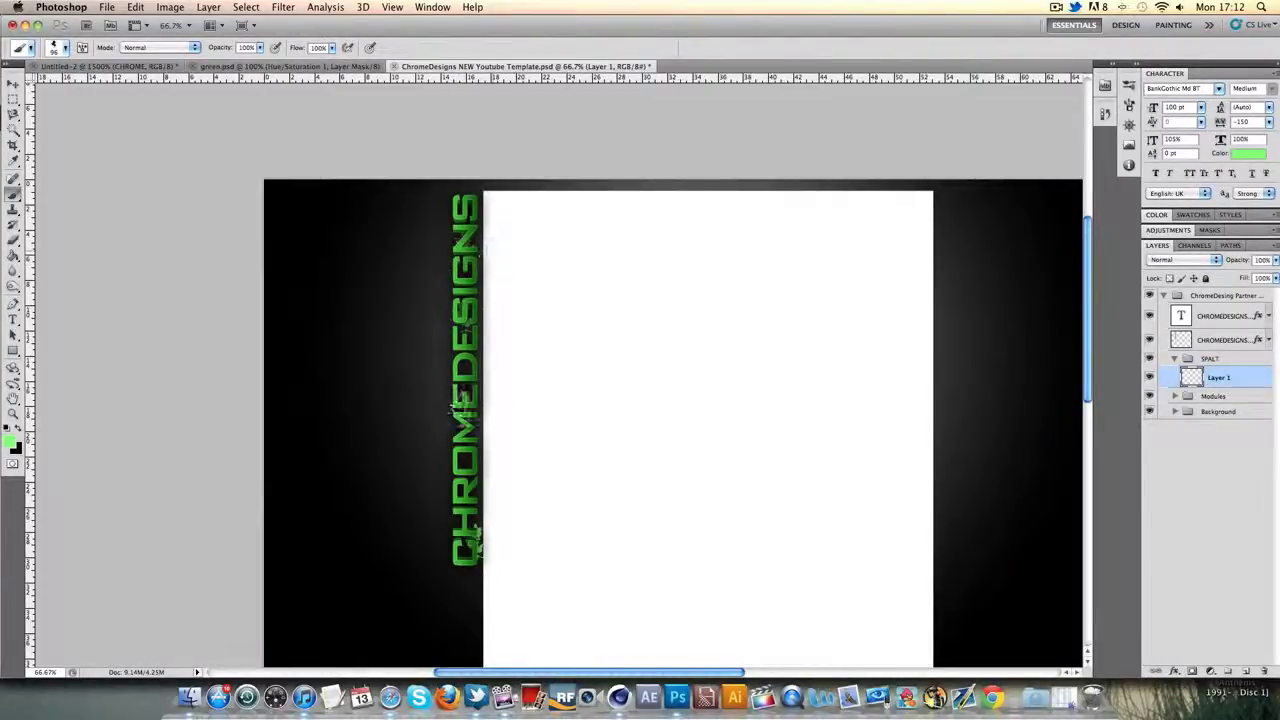
pyautogui.click(60, 47)
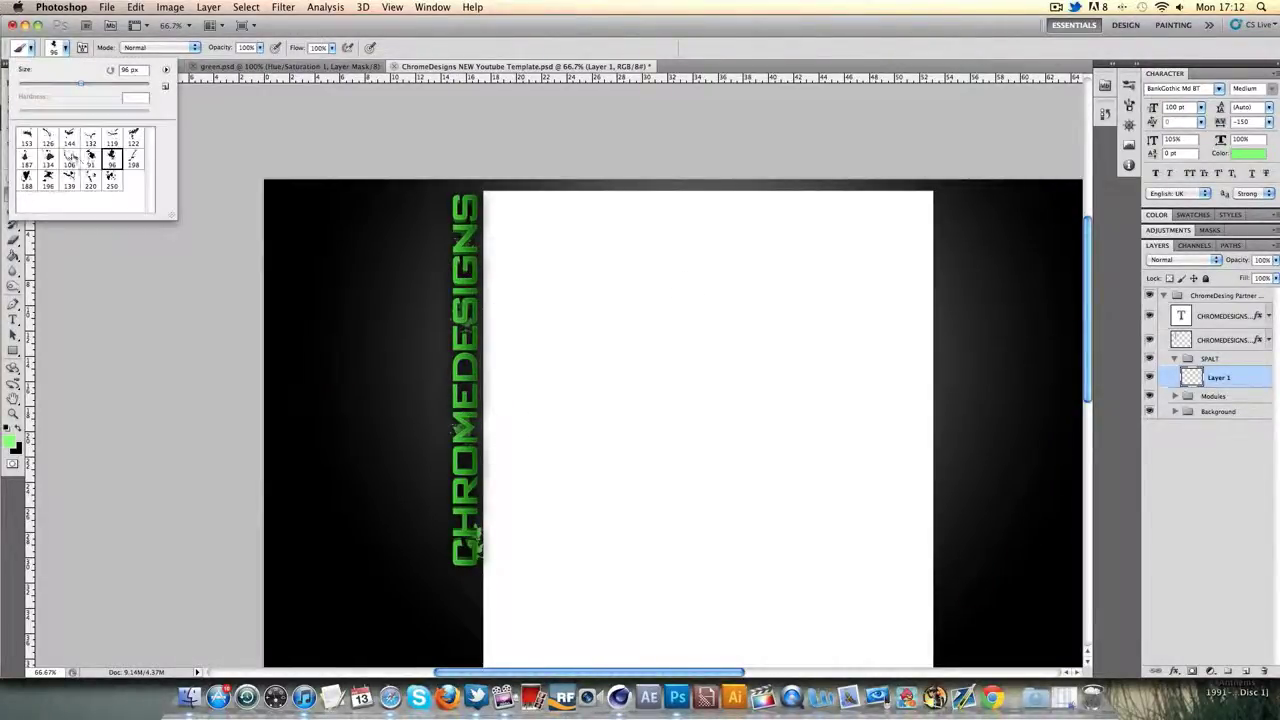
pyautogui.click(69, 157)
pyautogui.click(460, 365)
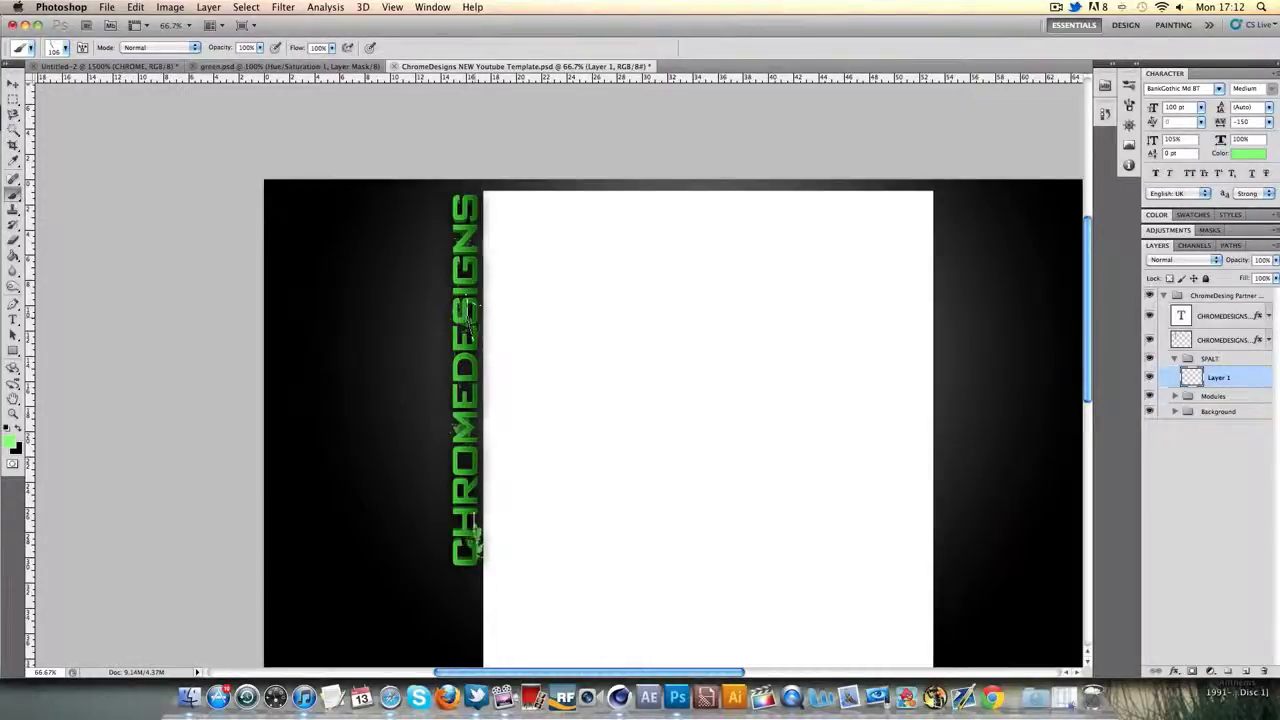
pyautogui.click(58, 47)
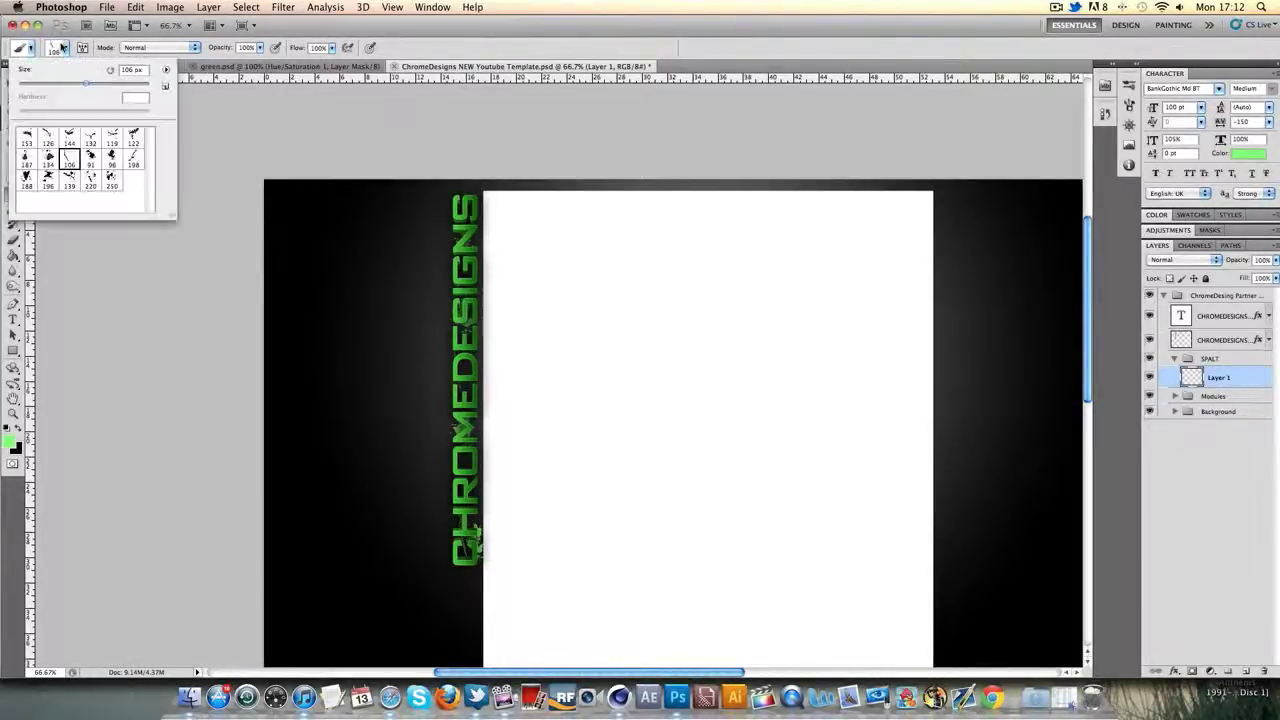
pyautogui.click(112, 157)
pyautogui.click(452, 418)
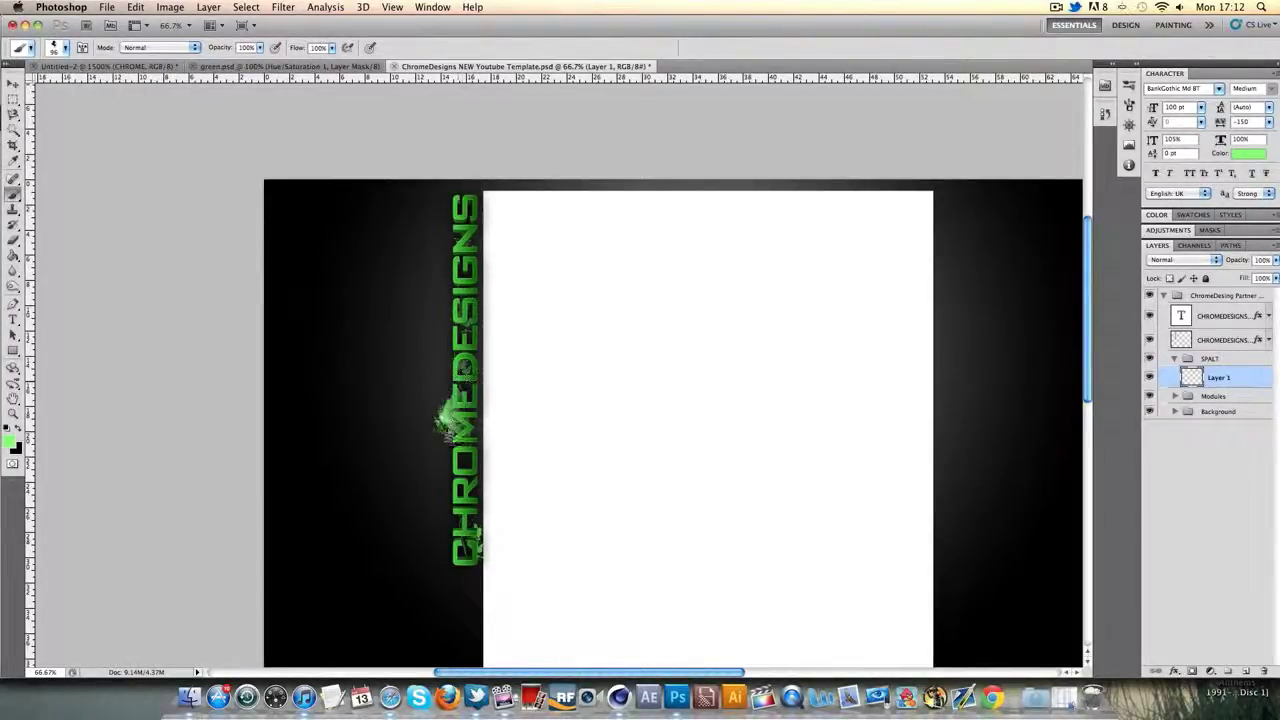
pyautogui.hotkey('ctrl', 'z')
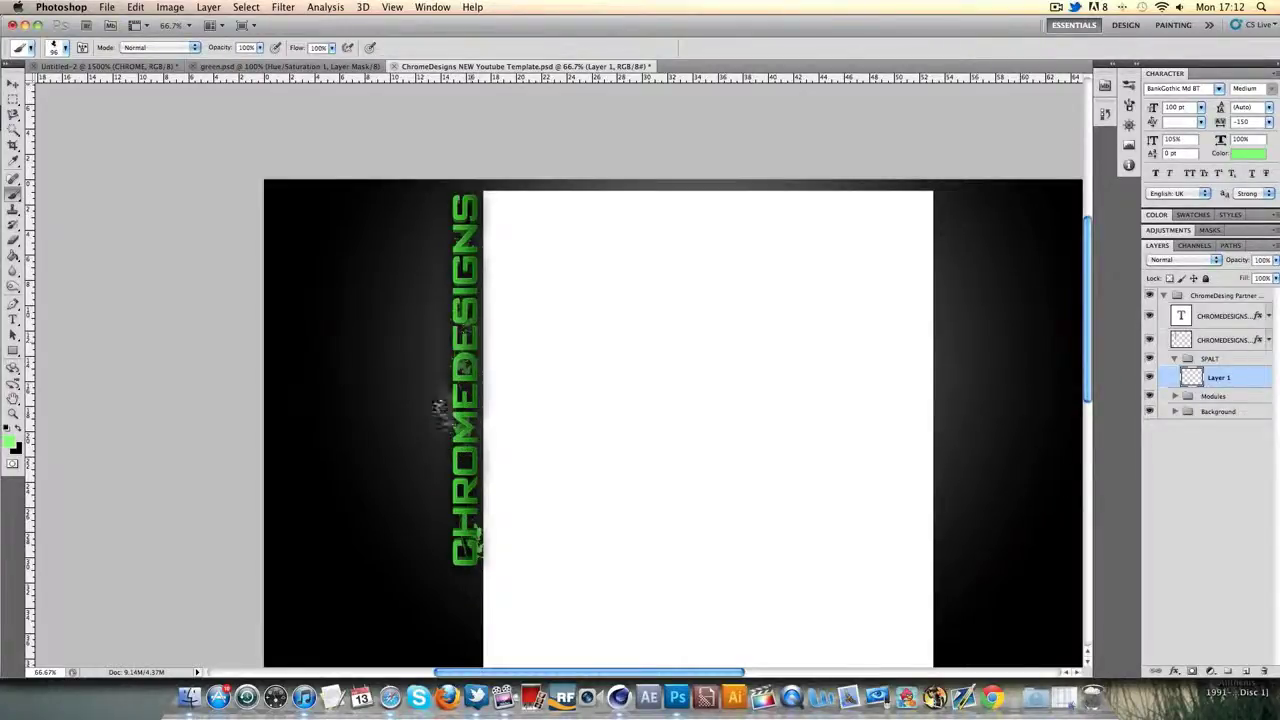
pyautogui.click(462, 480)
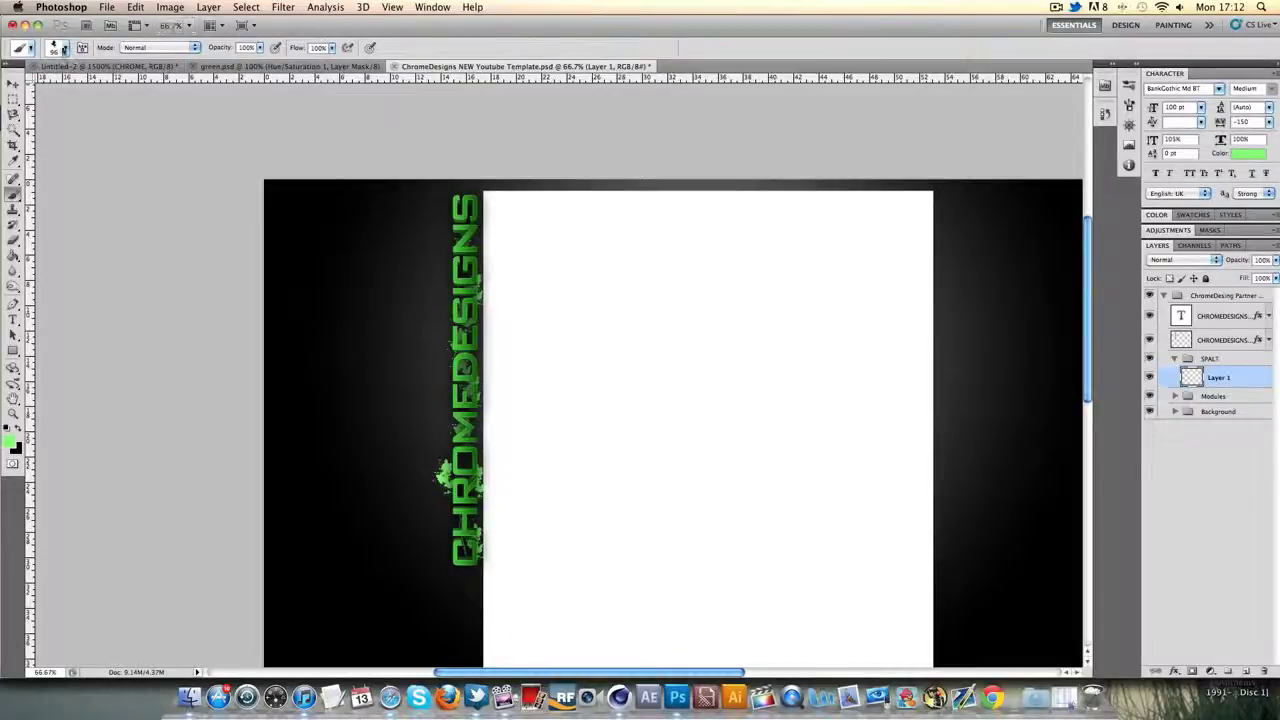
pyautogui.click(65, 48)
pyautogui.click(133, 142)
pyautogui.click(449, 255)
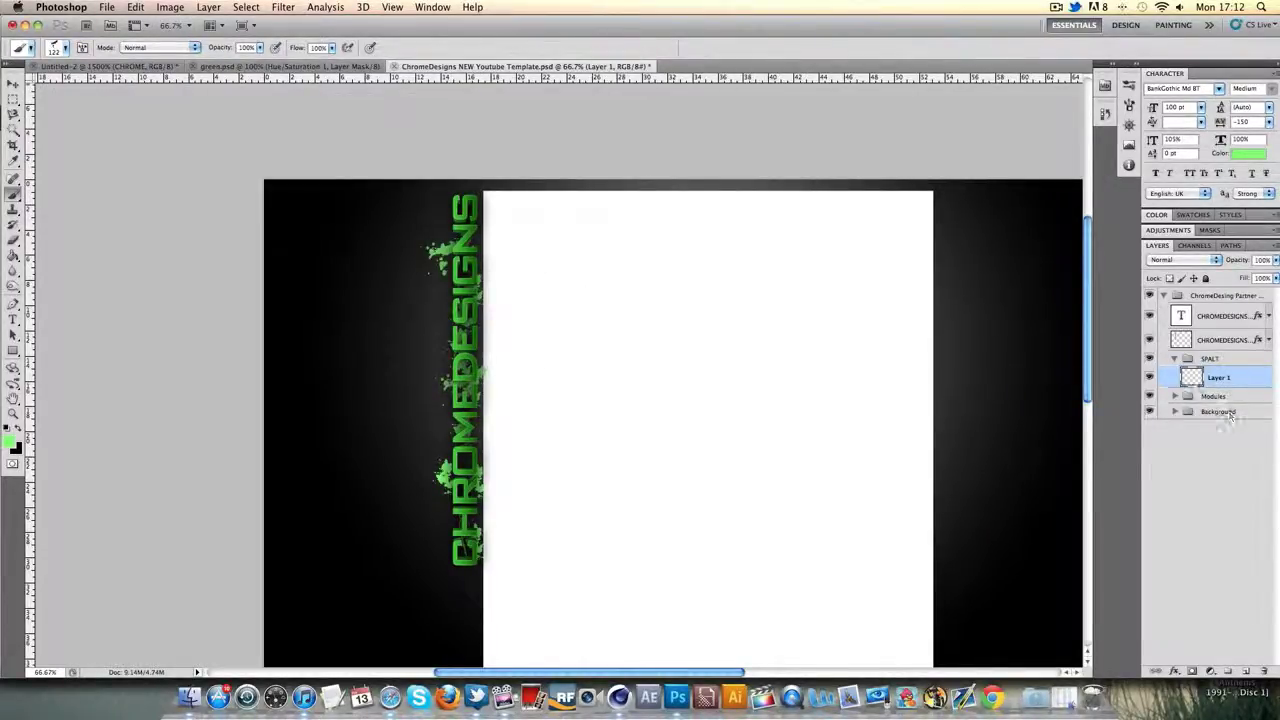
# Move the SPALT group below the Modules group and select its Layer 1.
pyautogui.click(1177, 360)
pyautogui.moveTo(1208, 359); pyautogui.dragTo(1220, 386)
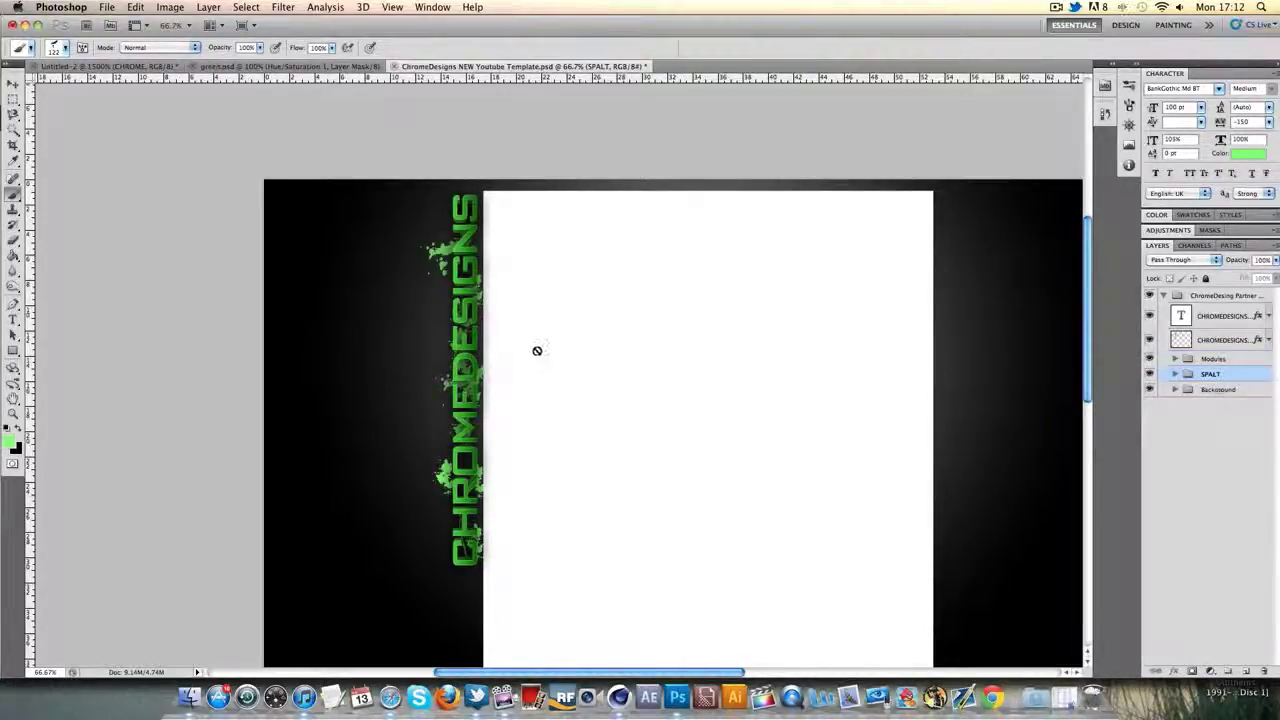
pyautogui.click(1176, 375)
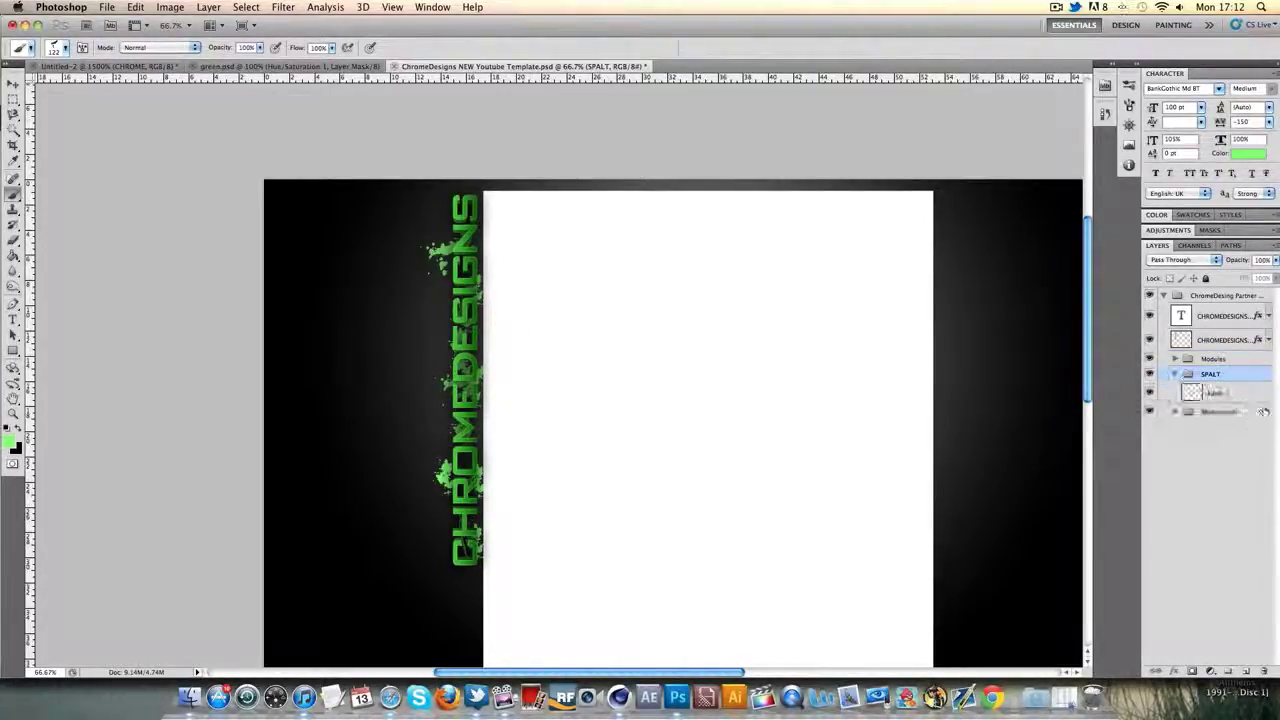
pyautogui.click(1215, 393)
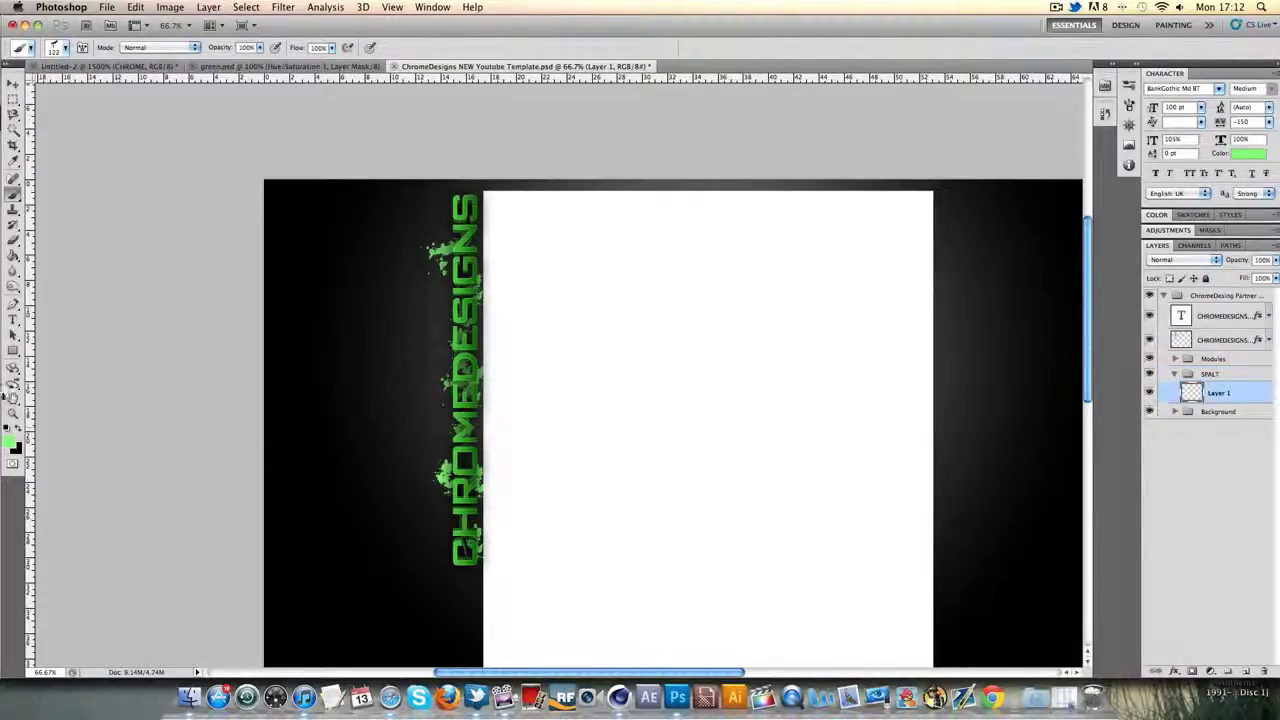
# Set the splatter layer to Soft Light blending and add a new layer above it.
pyautogui.click(1190, 262)
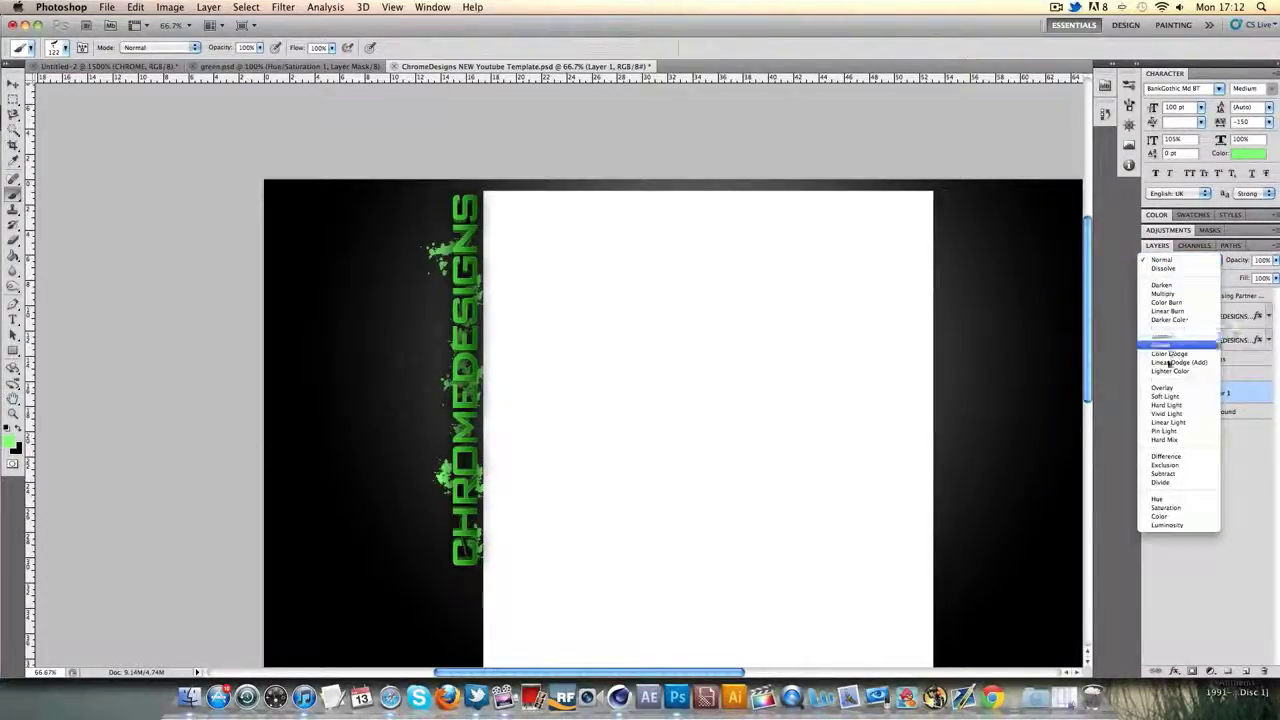
pyautogui.click(1165, 396)
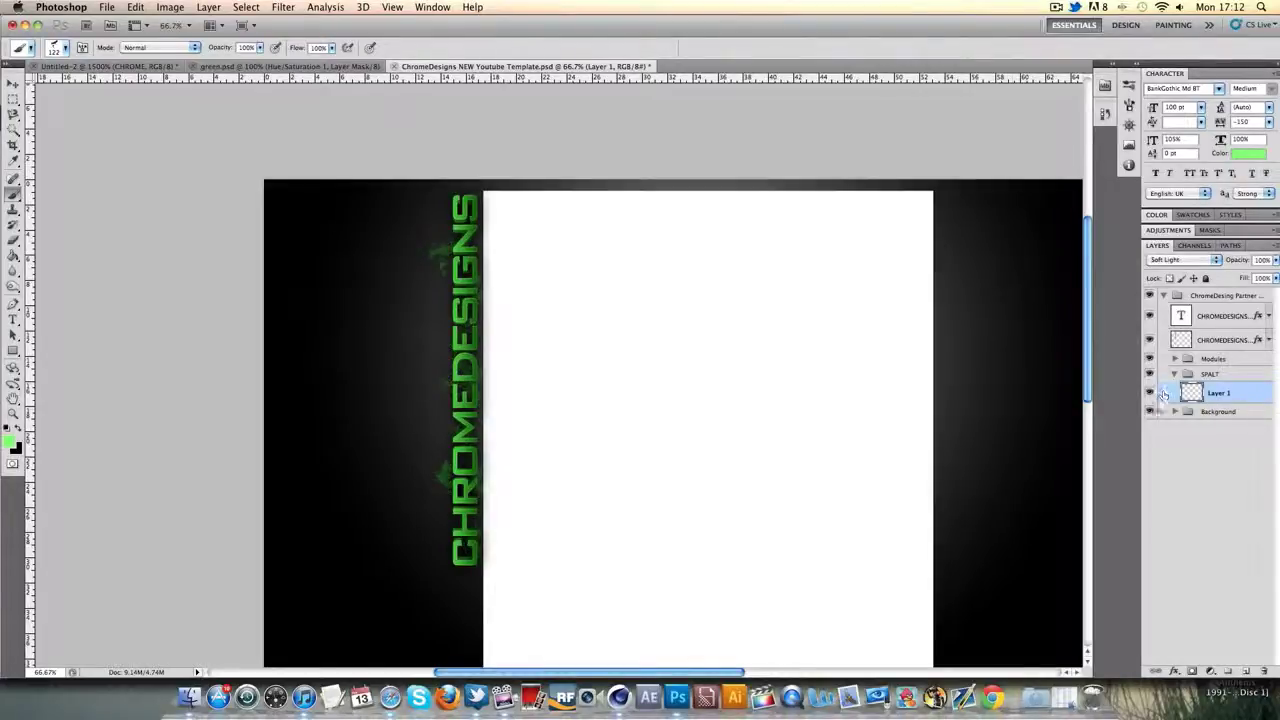
pyautogui.click(1246, 671)
# Load the aggressive_tattoo brush set and choose a dragon brush.
pyautogui.click(62, 48)
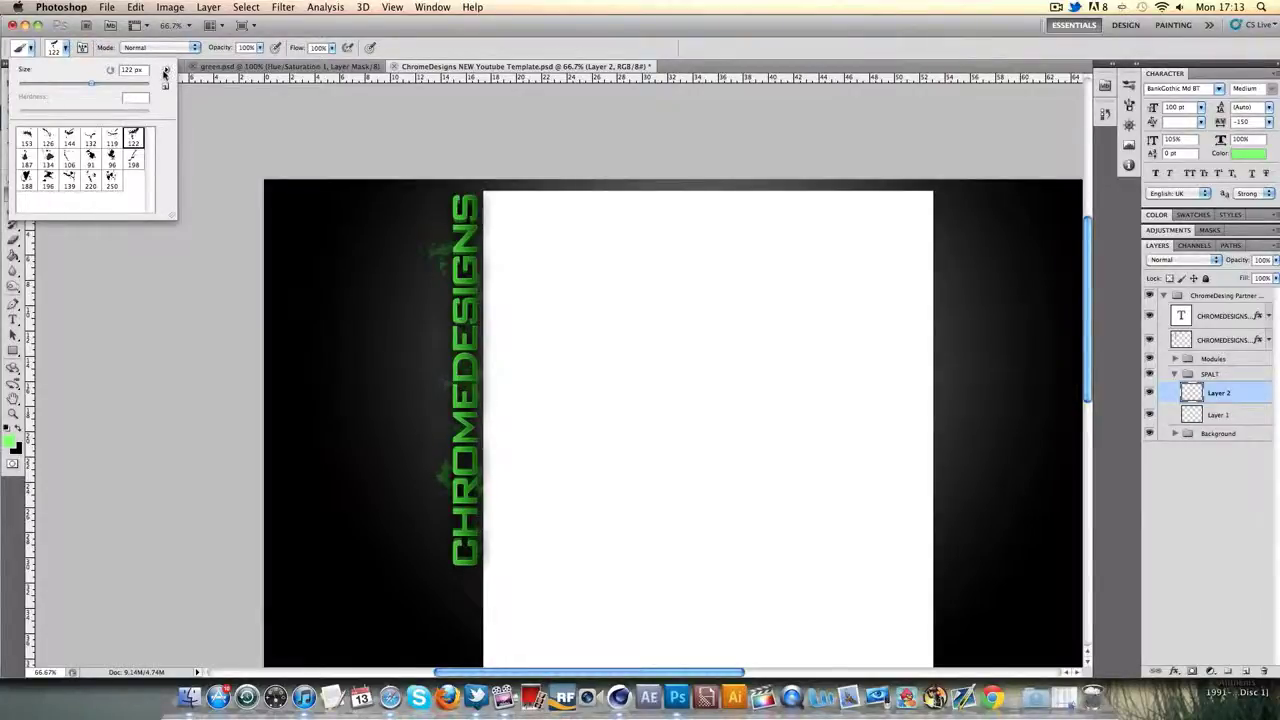
pyautogui.click(165, 73)
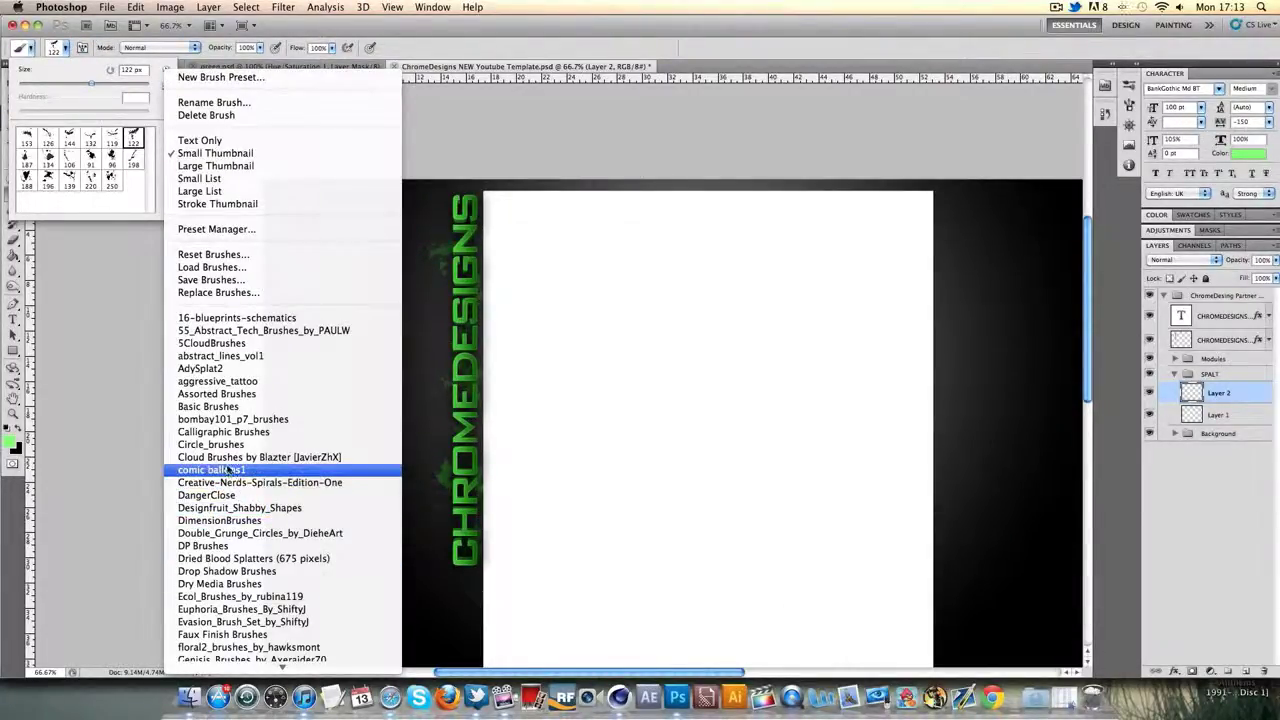
pyautogui.click(217, 381)
pyautogui.press('Return')
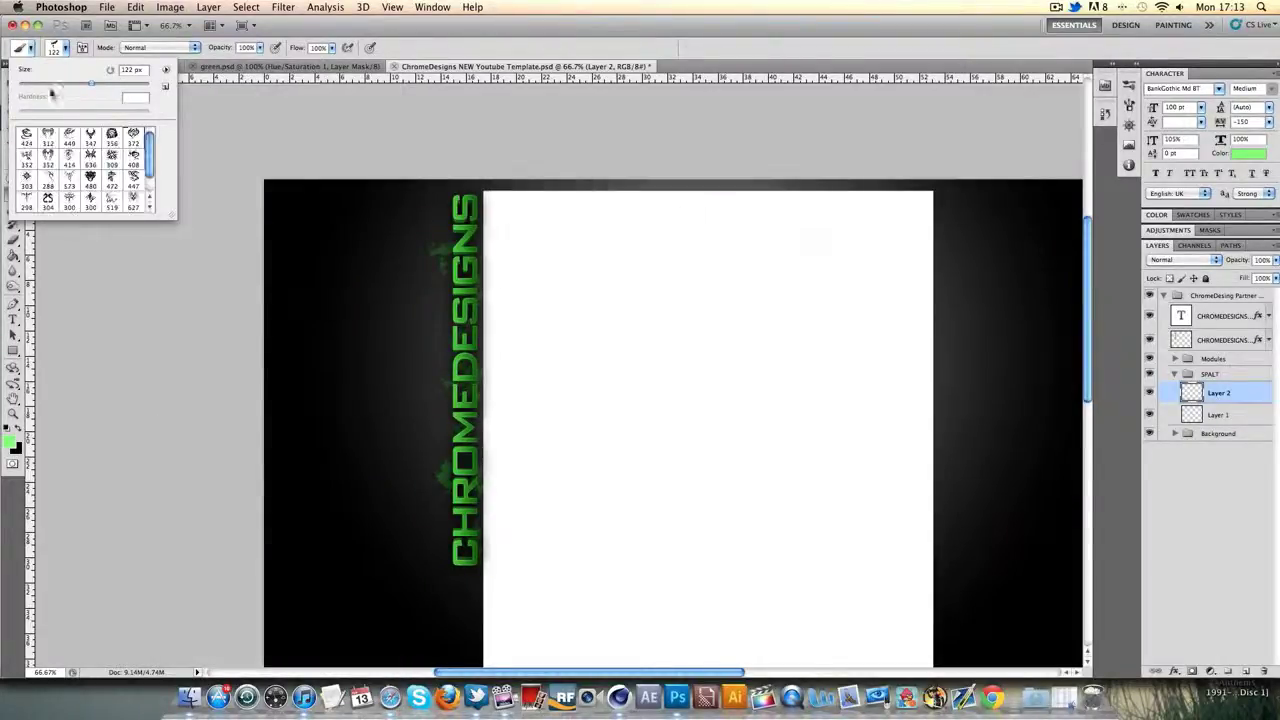
pyautogui.click(133, 137)
# Stamp a tattoo dragon over the top of the lettering and fade its layer to 28% opacity.
pyautogui.click(448, 258)
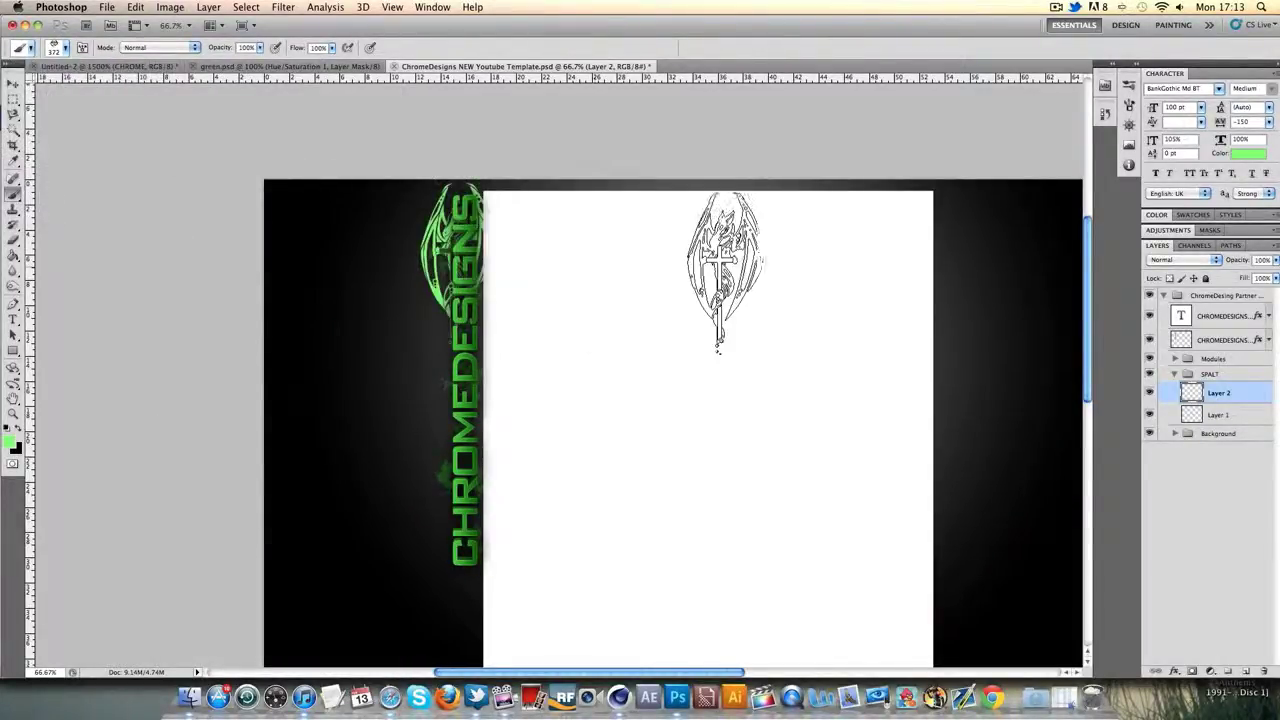
pyautogui.press('super+z')
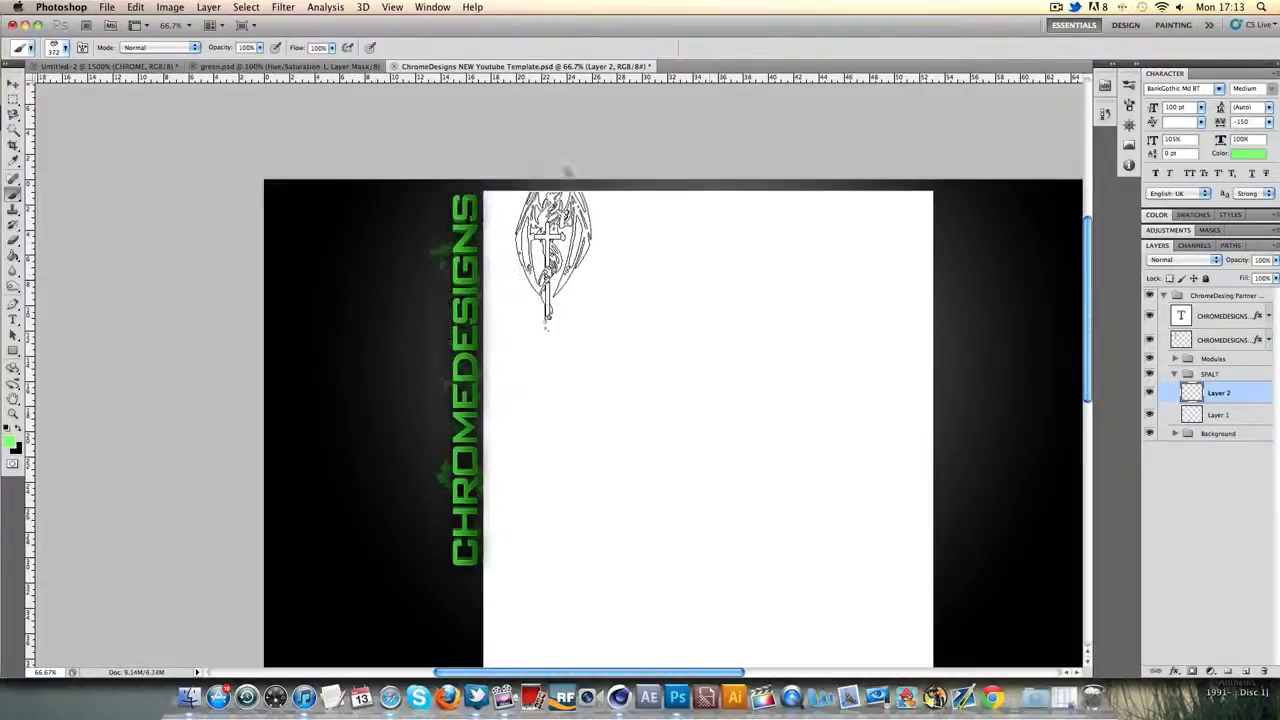
pyautogui.click(465, 240)
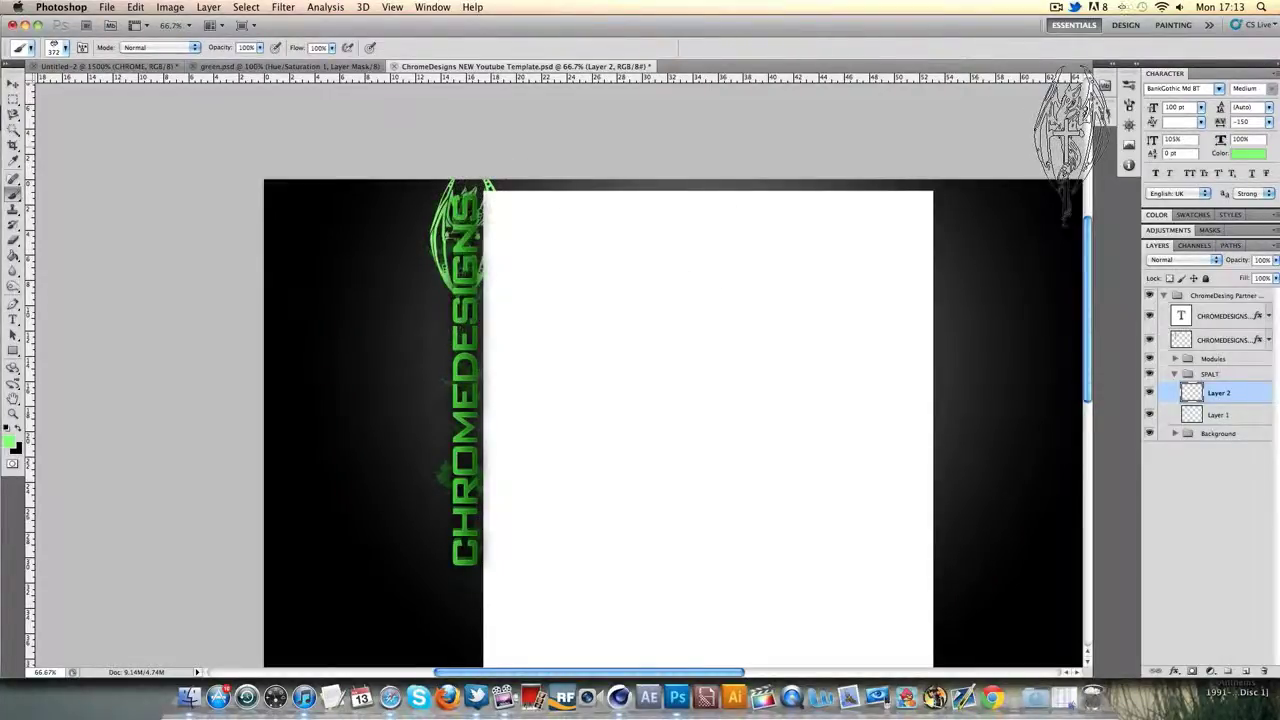
pyautogui.click(1275, 260)
pyautogui.moveTo(1270, 278); pyautogui.dragTo(1220, 280)
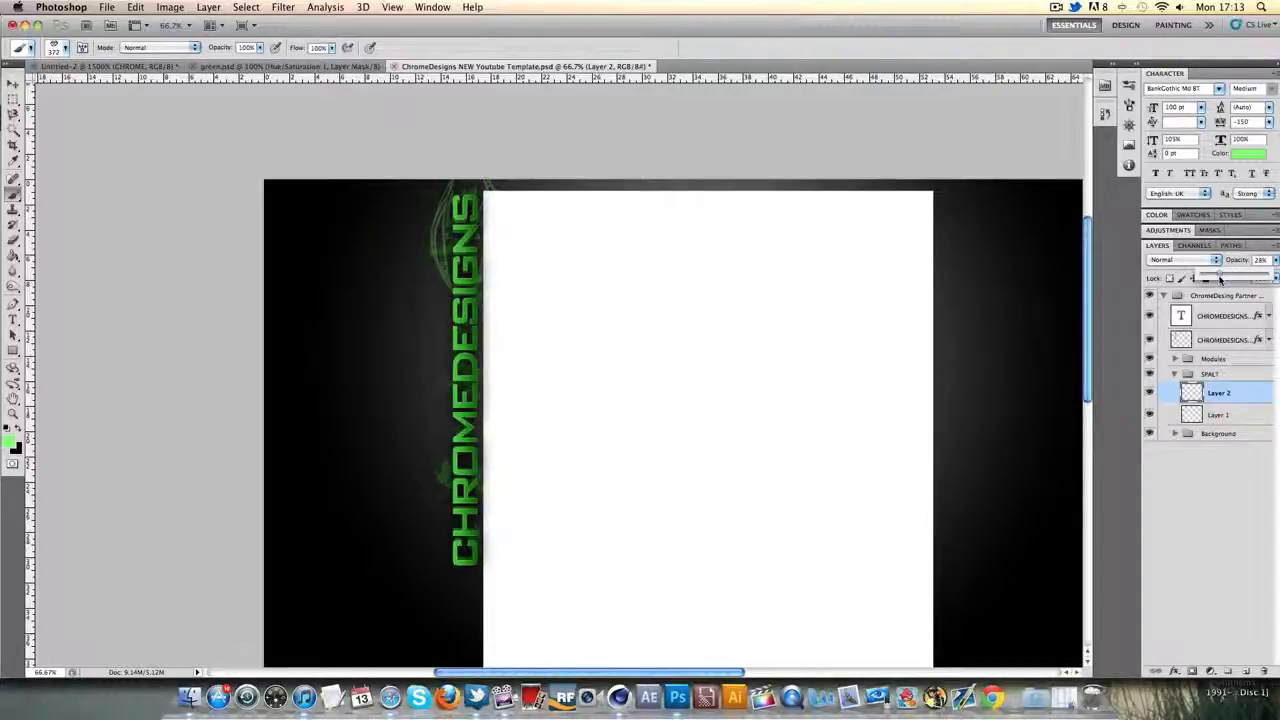
pyautogui.click(1245, 671)
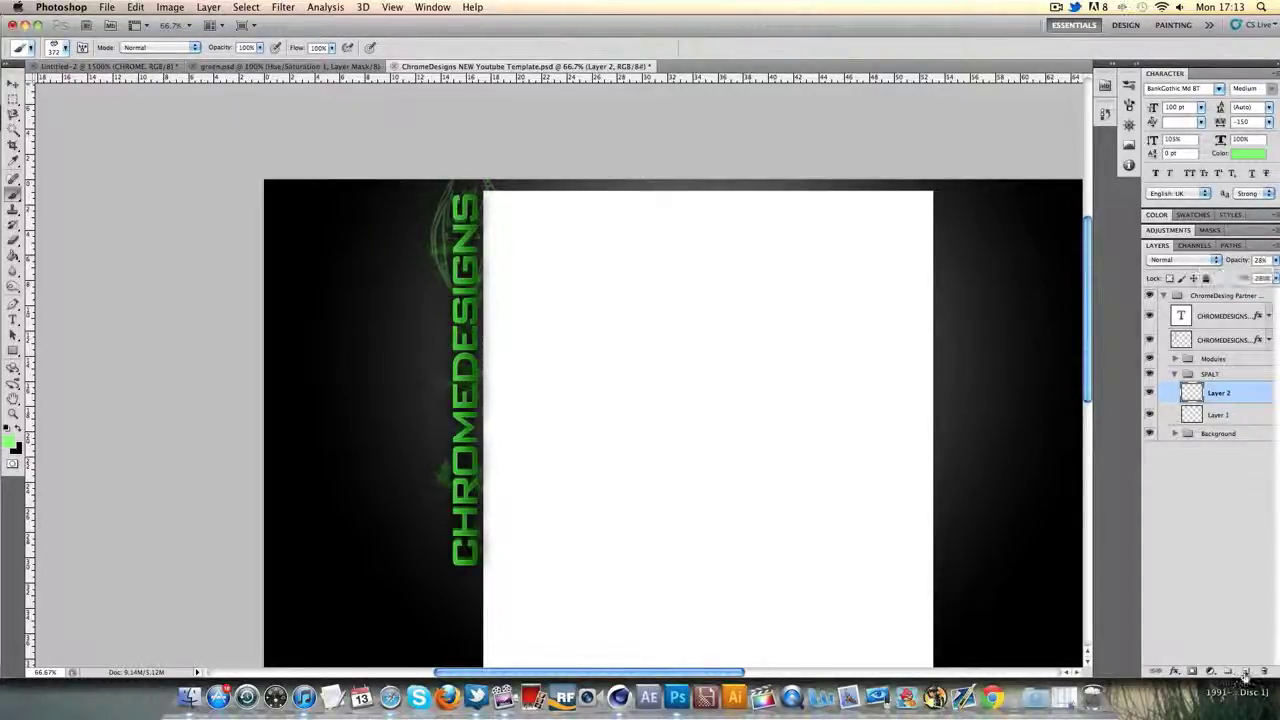
pyautogui.click(1245, 671)
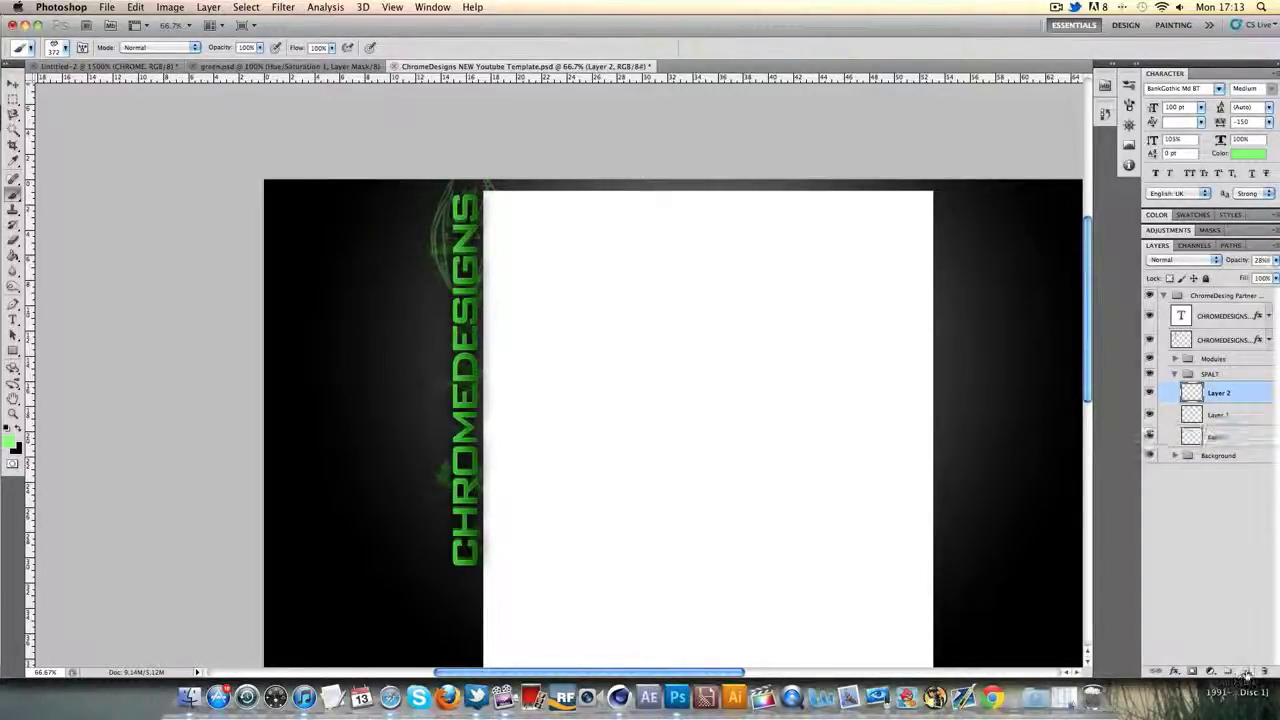
# Try the 447 px dragon brush left of the white panel, then undo it.
pyautogui.click(63, 48)
pyautogui.click(128, 176)
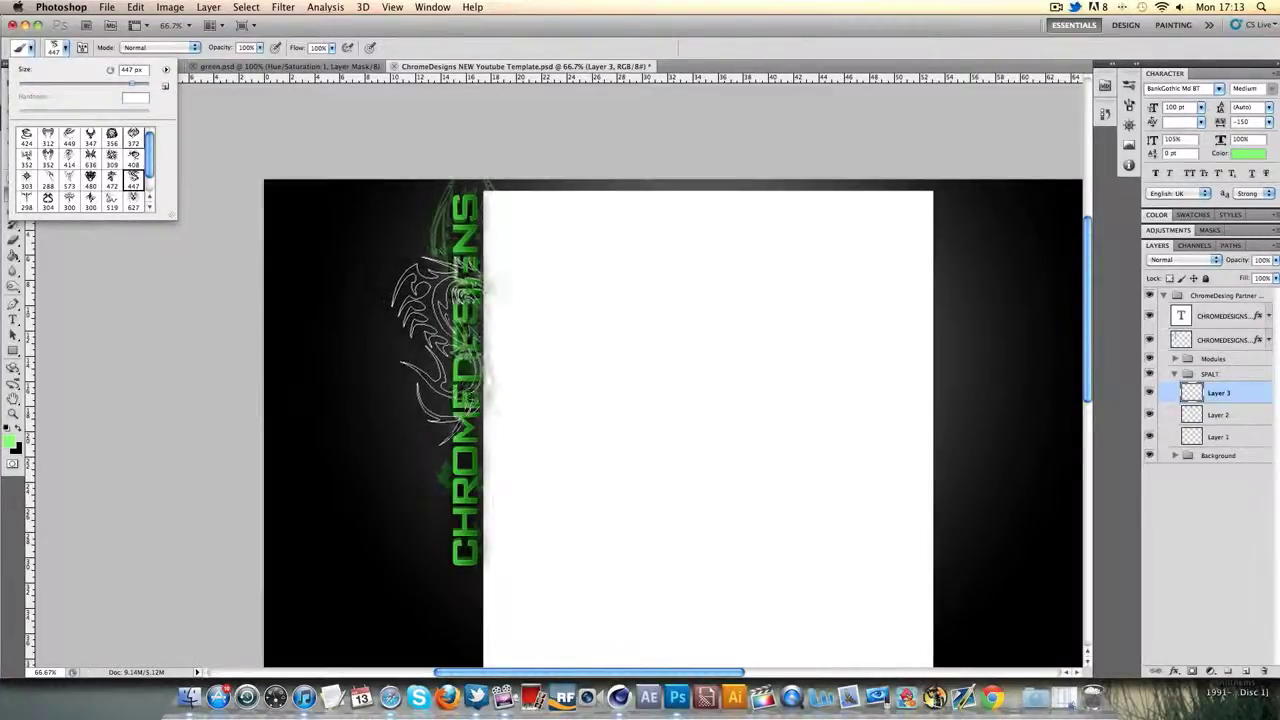
pyautogui.click(445, 338)
pyautogui.press('super+z')
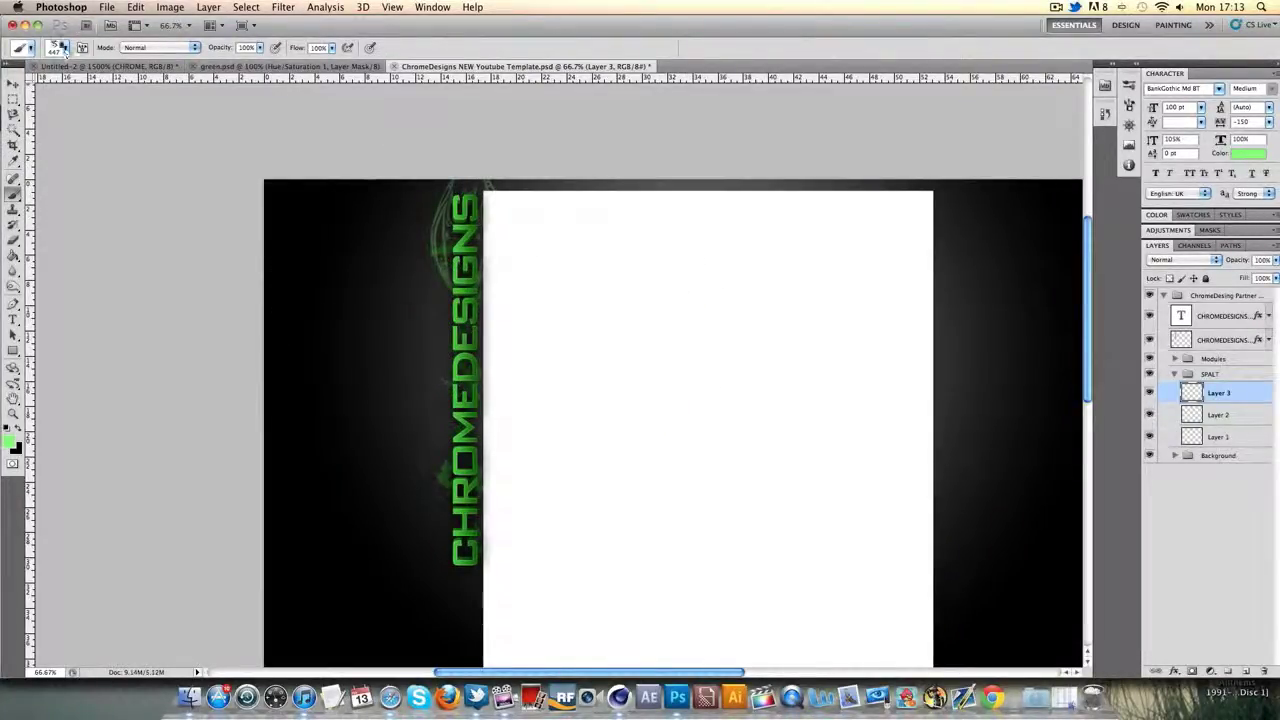
# Load the DP Brushes set in place of the current brushes and pick the 461 px brush.
pyautogui.click(64, 48)
pyautogui.click(166, 69)
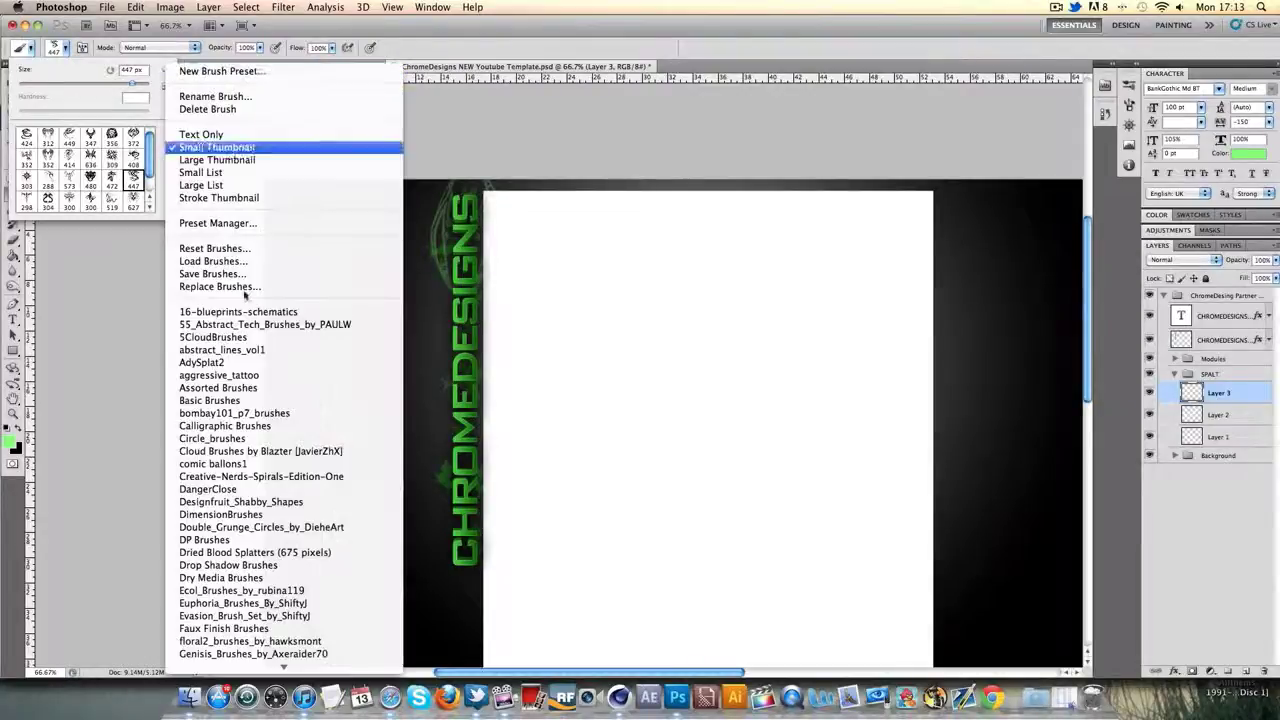
pyautogui.click(222, 540)
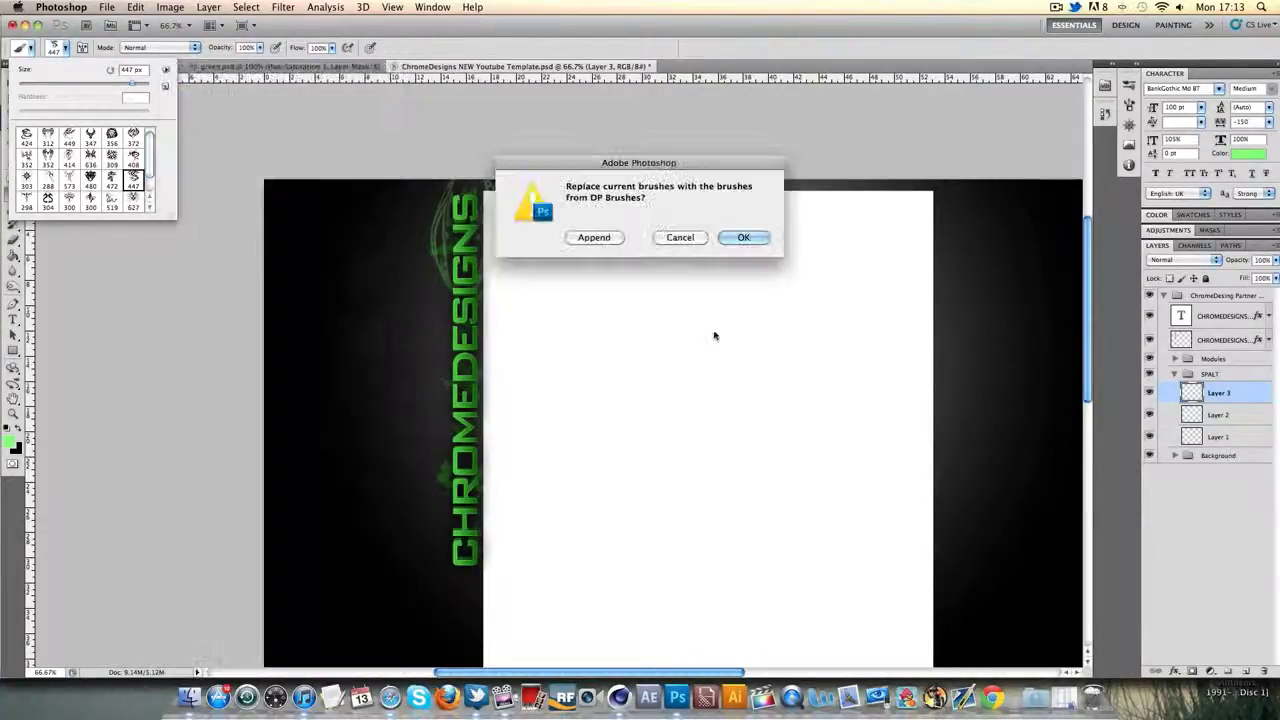
pyautogui.click(745, 240)
pyautogui.click(113, 133)
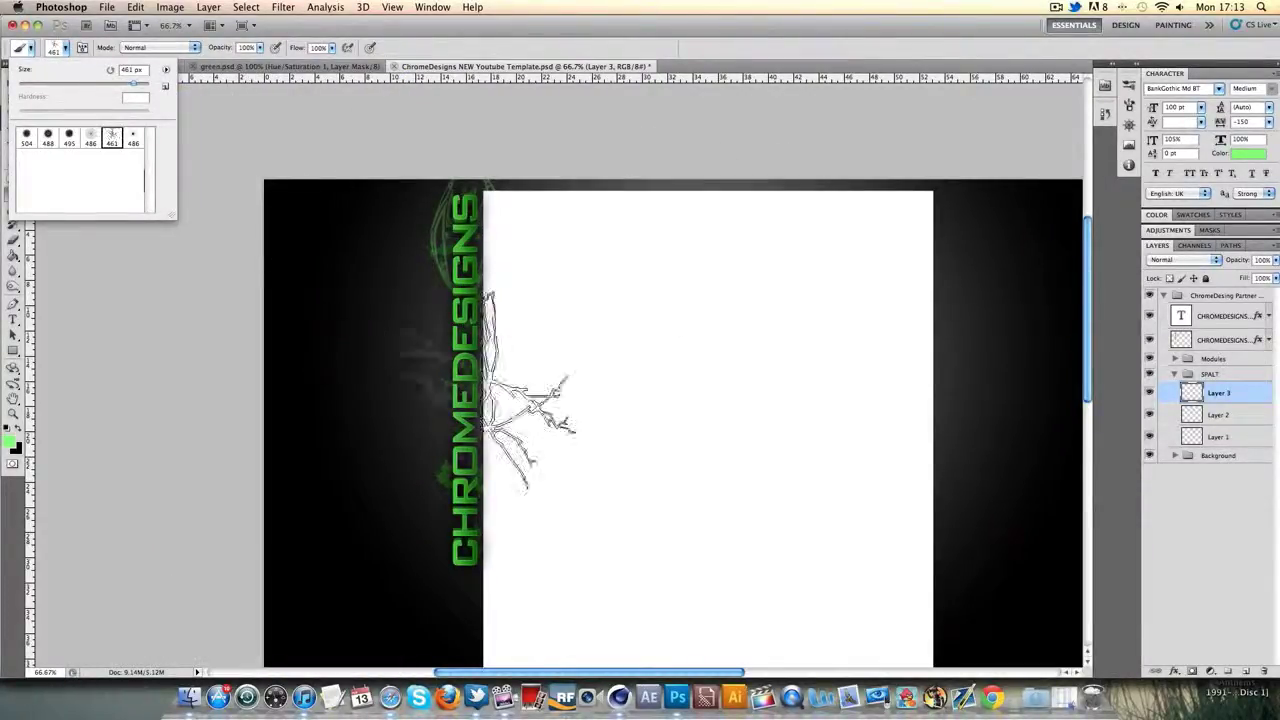
pyautogui.click(510, 390)
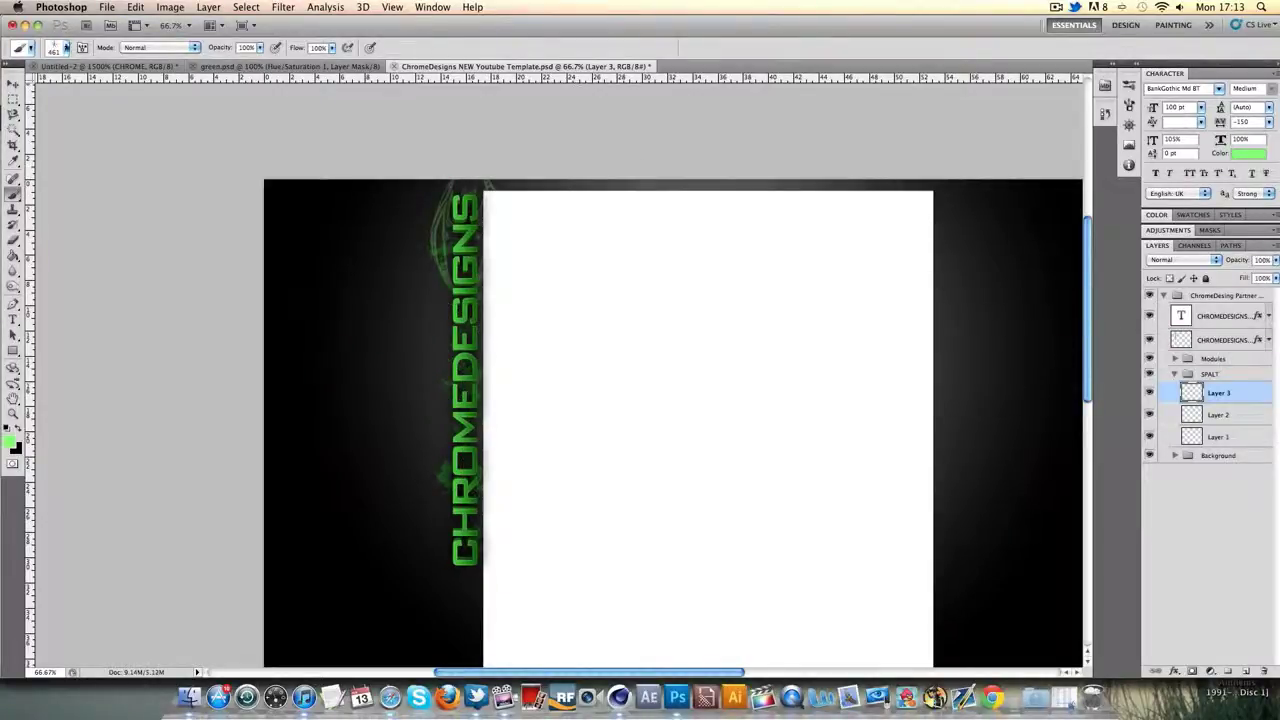
# Load the js_lightningbrushes set, replacing the current brushes.
pyautogui.click(66, 47)
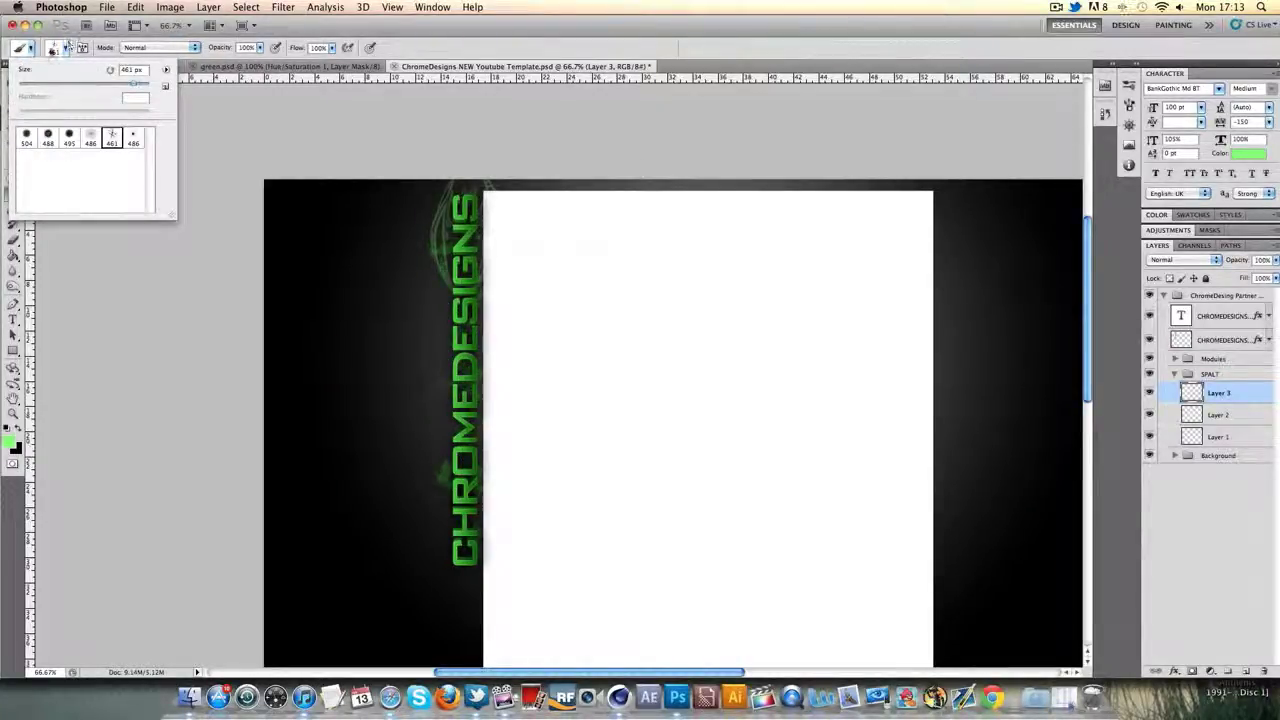
pyautogui.click(165, 69)
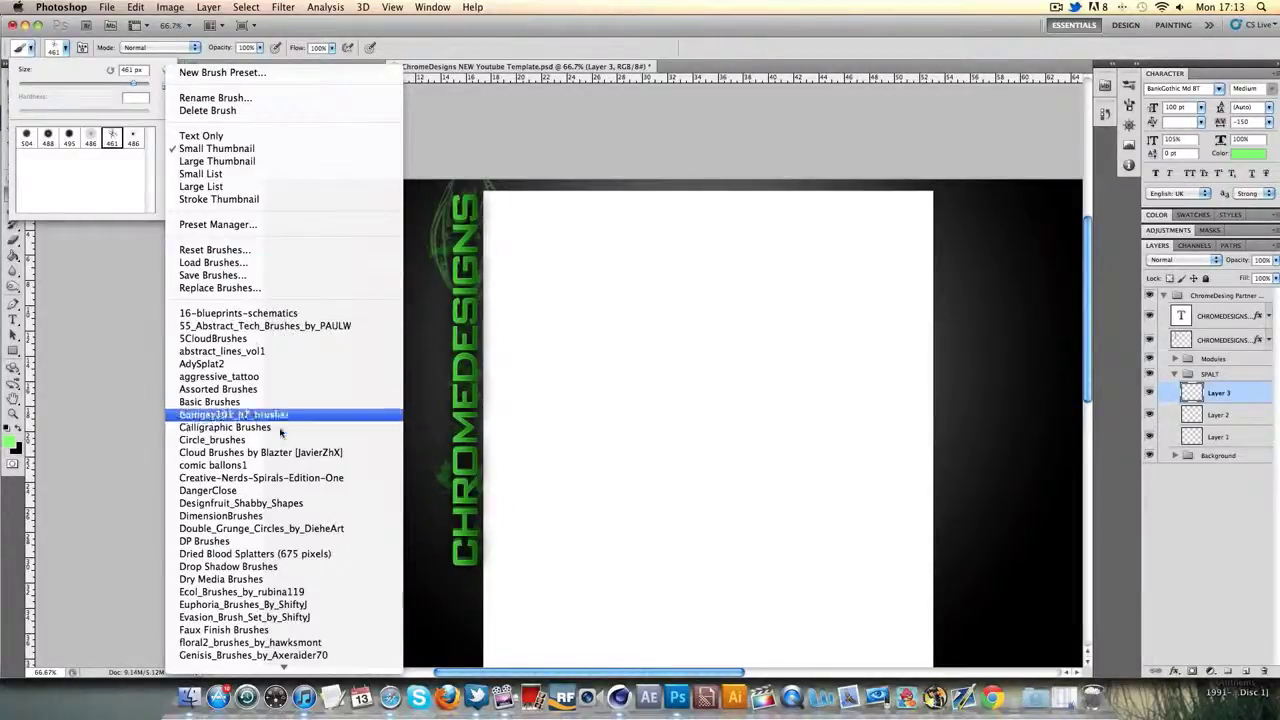
pyautogui.scroll(-2, 278, 644)
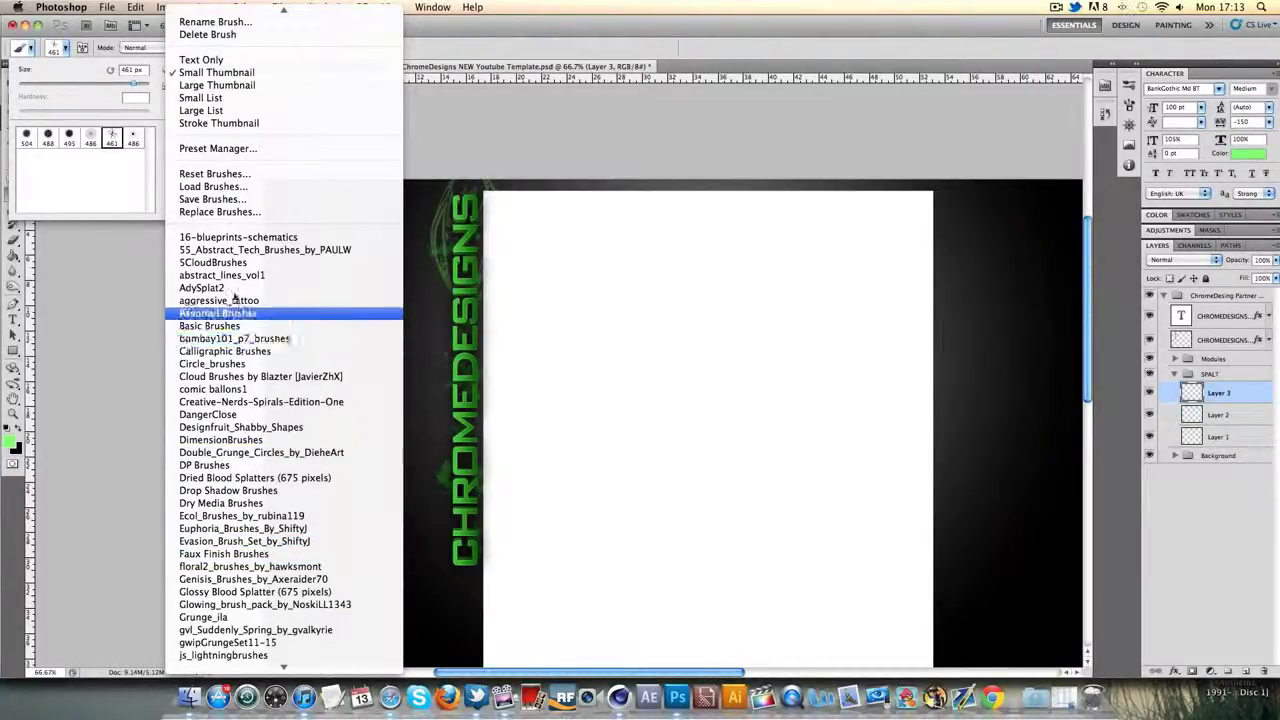
pyautogui.click(325, 656)
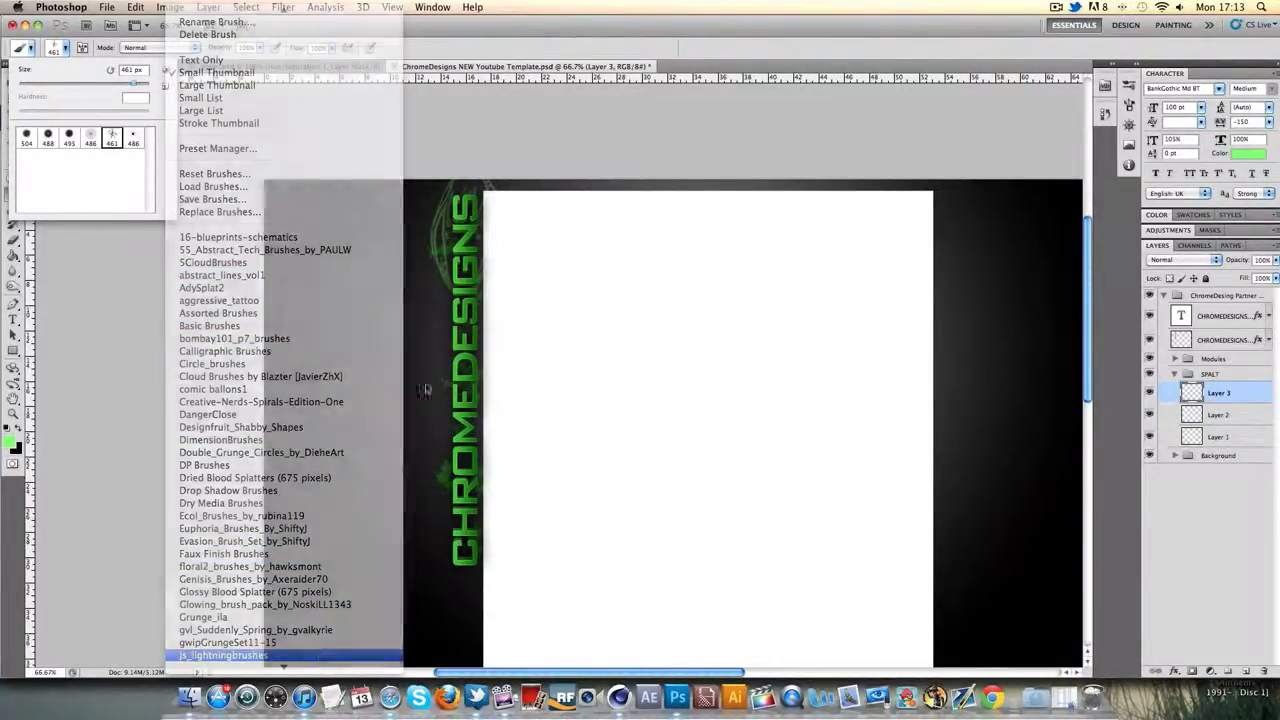
pyautogui.click(743, 237)
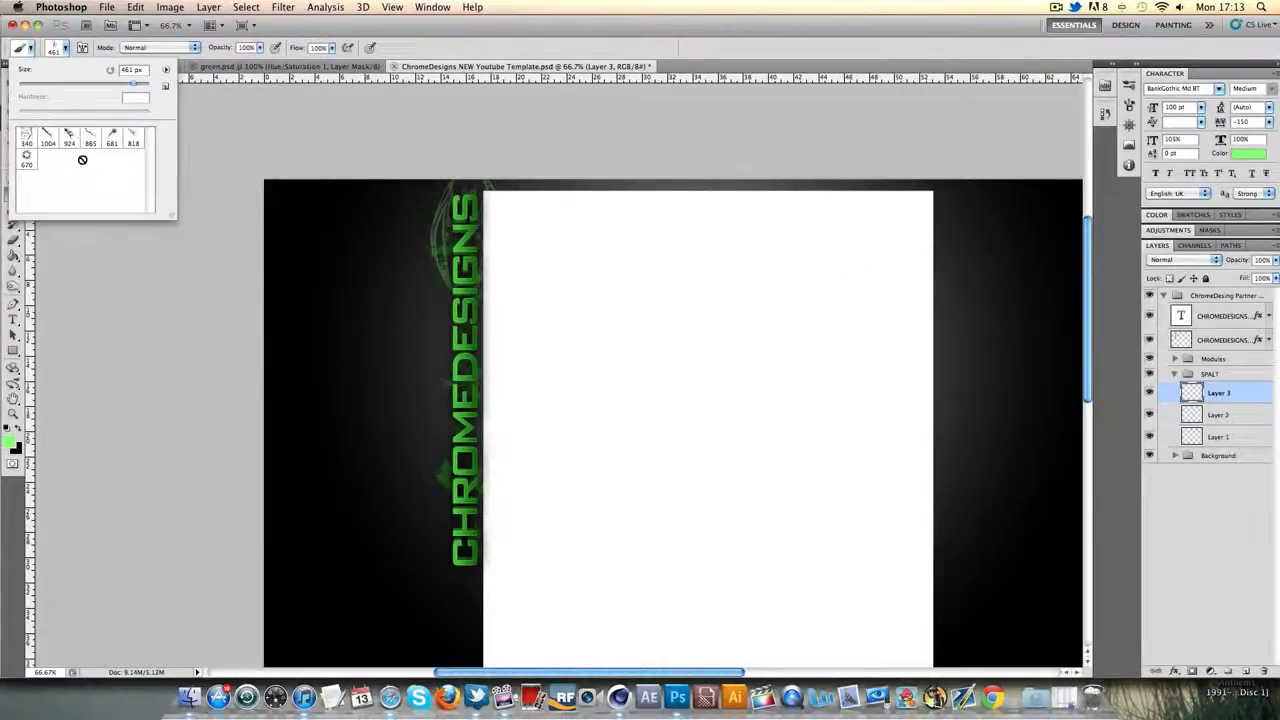
# Stamp a green 818 px lightning bolt beside the lettering, rotate it about 99° and shift it up-right.
pyautogui.click(48, 137)
pyautogui.click(131, 139)
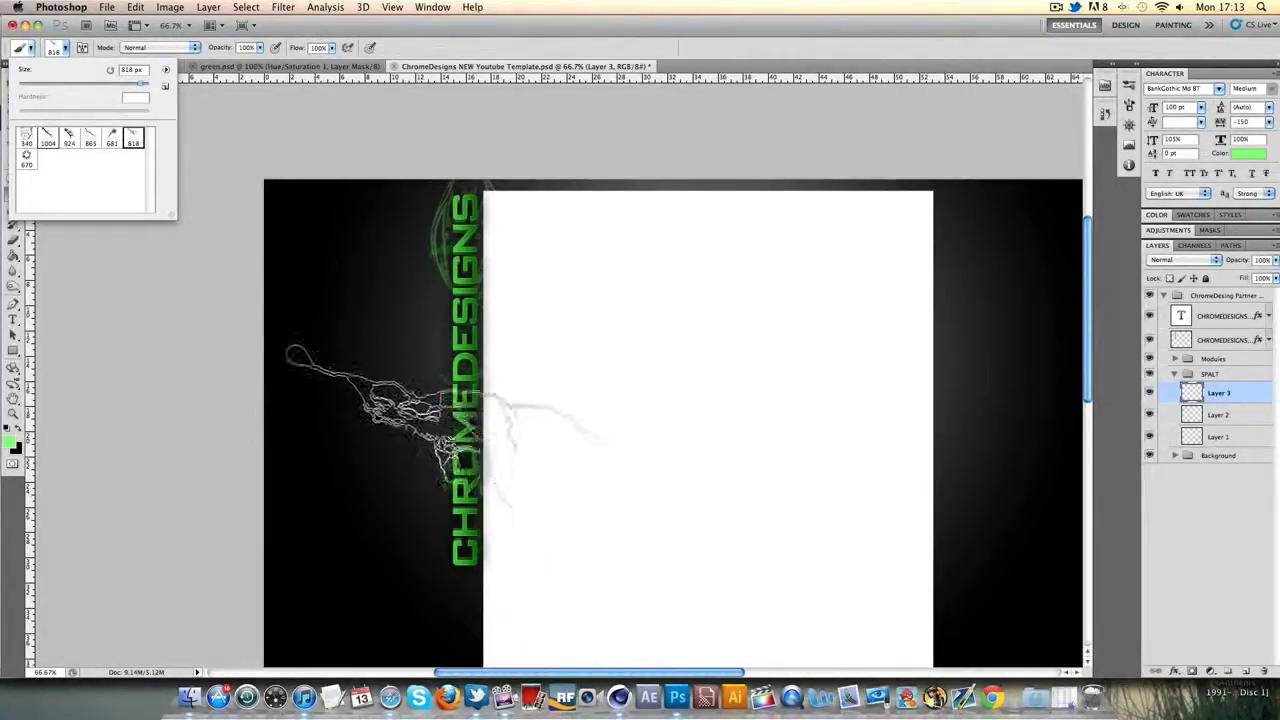
pyautogui.click(413, 382)
pyautogui.press('super+z')
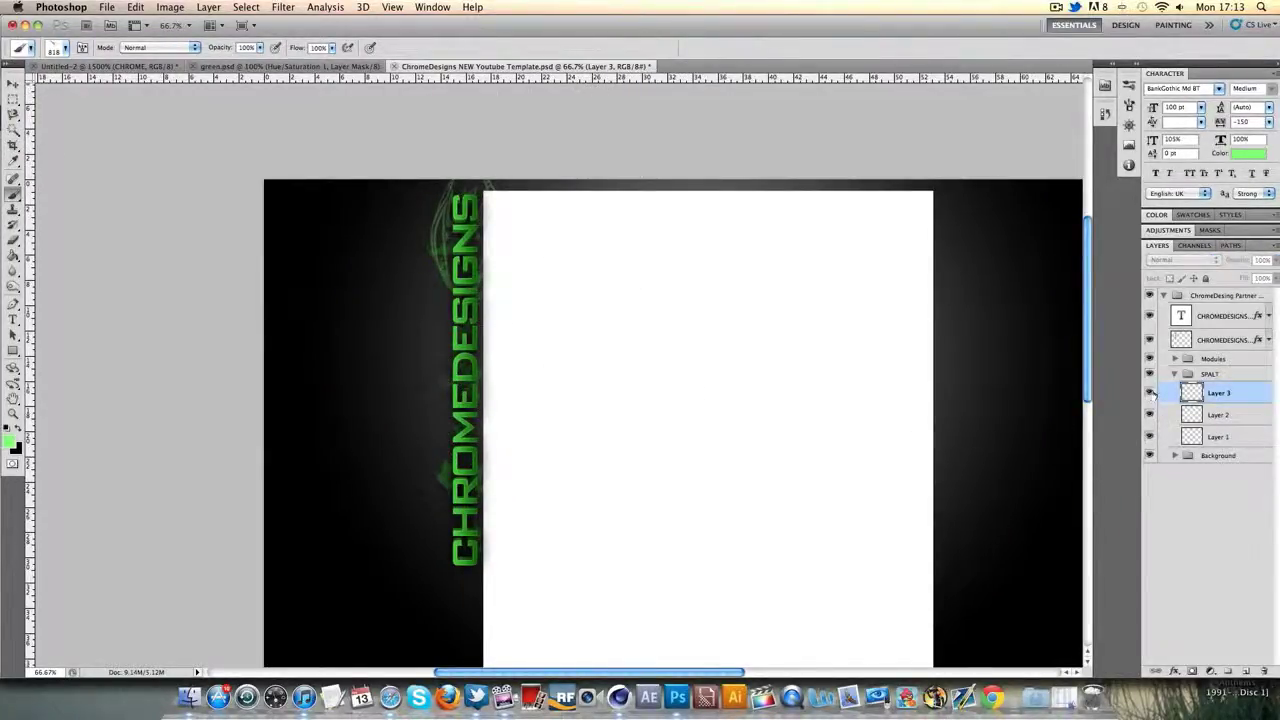
pyautogui.click(455, 390)
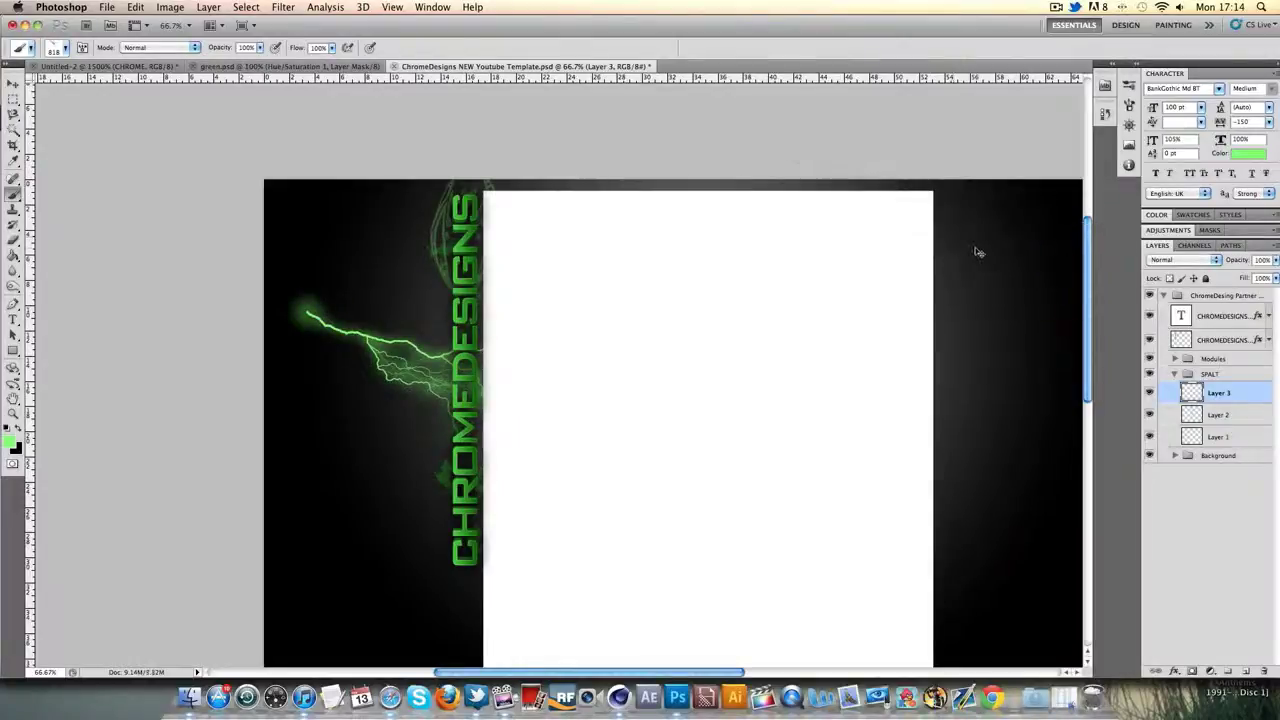
pyautogui.press('super+t')
pyautogui.moveTo(468, 250); pyautogui.dragTo(634, 257)
pyautogui.moveTo(547, 310)
pyautogui.mouseDown()
pyautogui.moveTo(586, 246)
pyautogui.moveTo(586, 317)
pyautogui.moveTo(564, 311)
pyautogui.mouseUp()
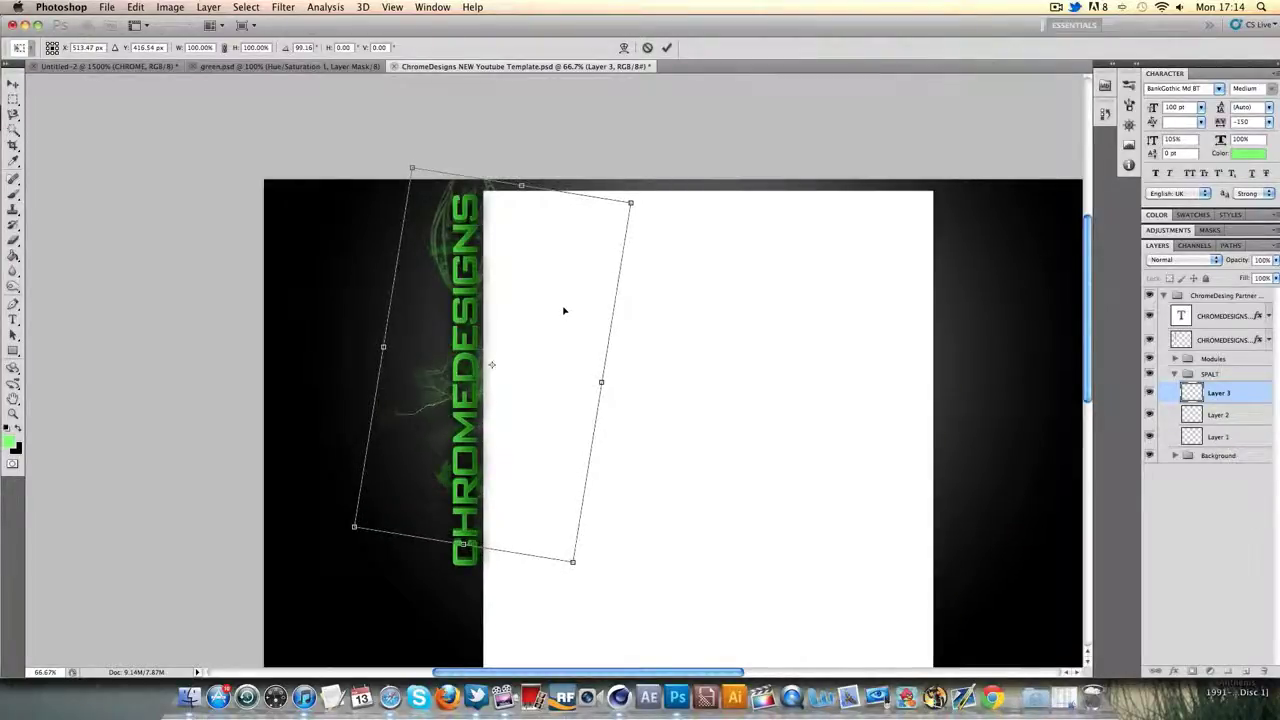
pyautogui.click(669, 48)
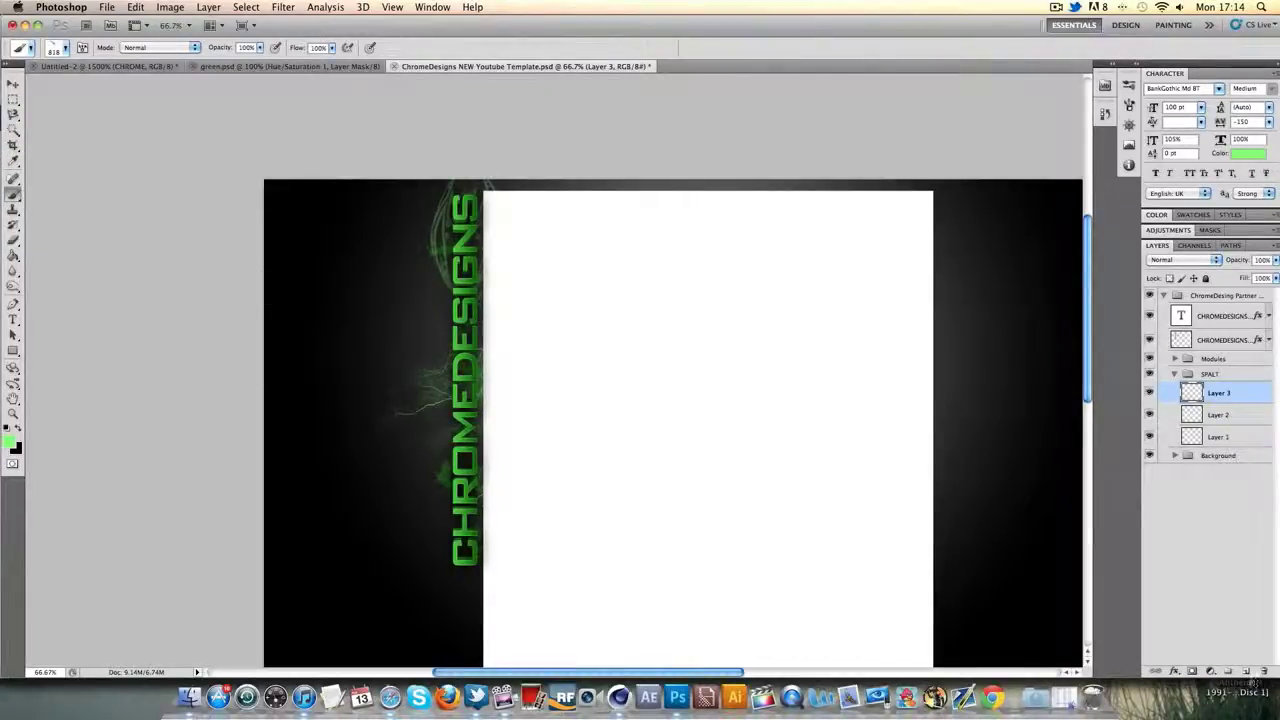
# Add Layer 4 and load the Double_Grunge_Circles_by_DieheArt brush set.
pyautogui.click(1245, 673)
pyautogui.click(64, 48)
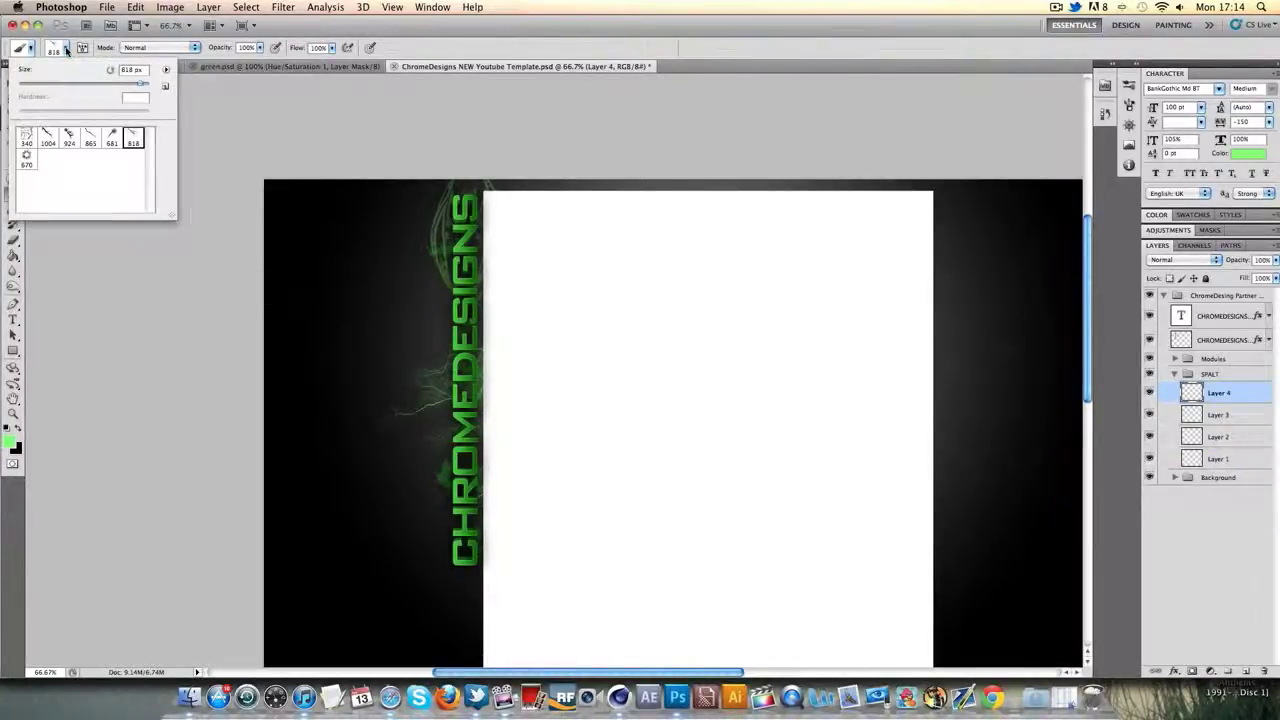
pyautogui.click(60, 48)
pyautogui.click(58, 48)
pyautogui.click(166, 69)
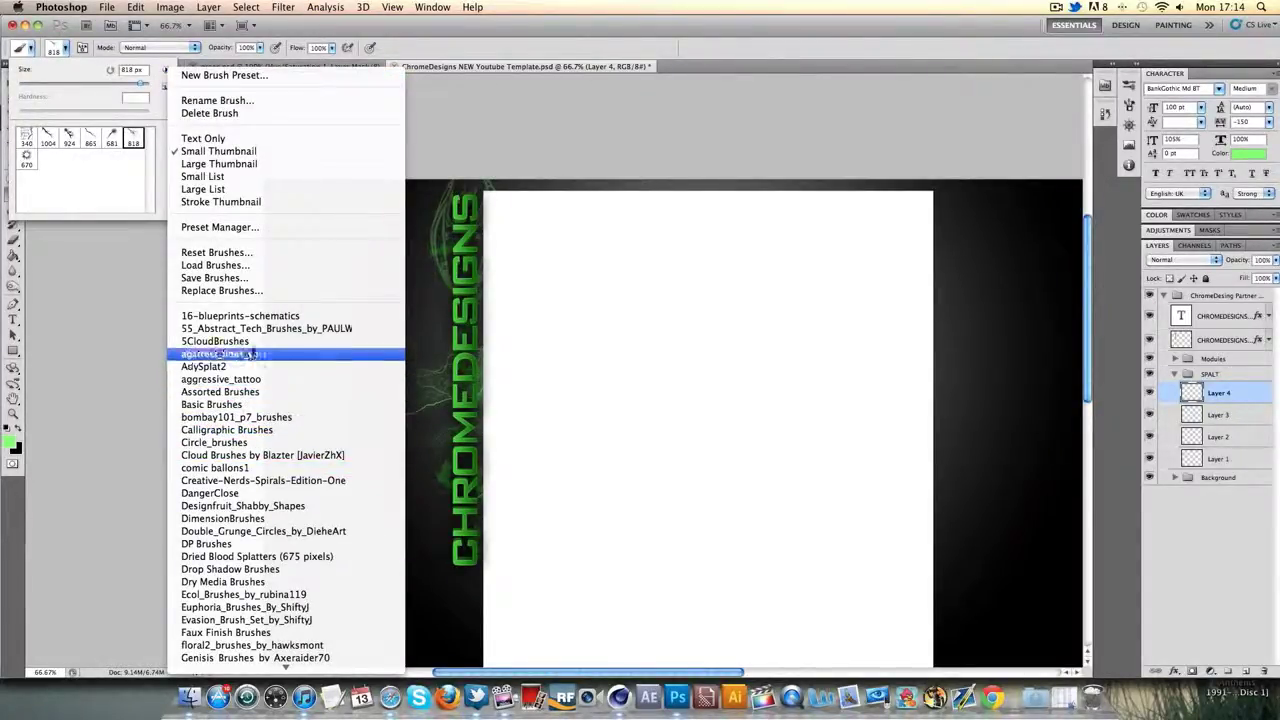
pyautogui.scroll(-10, 250, 405)
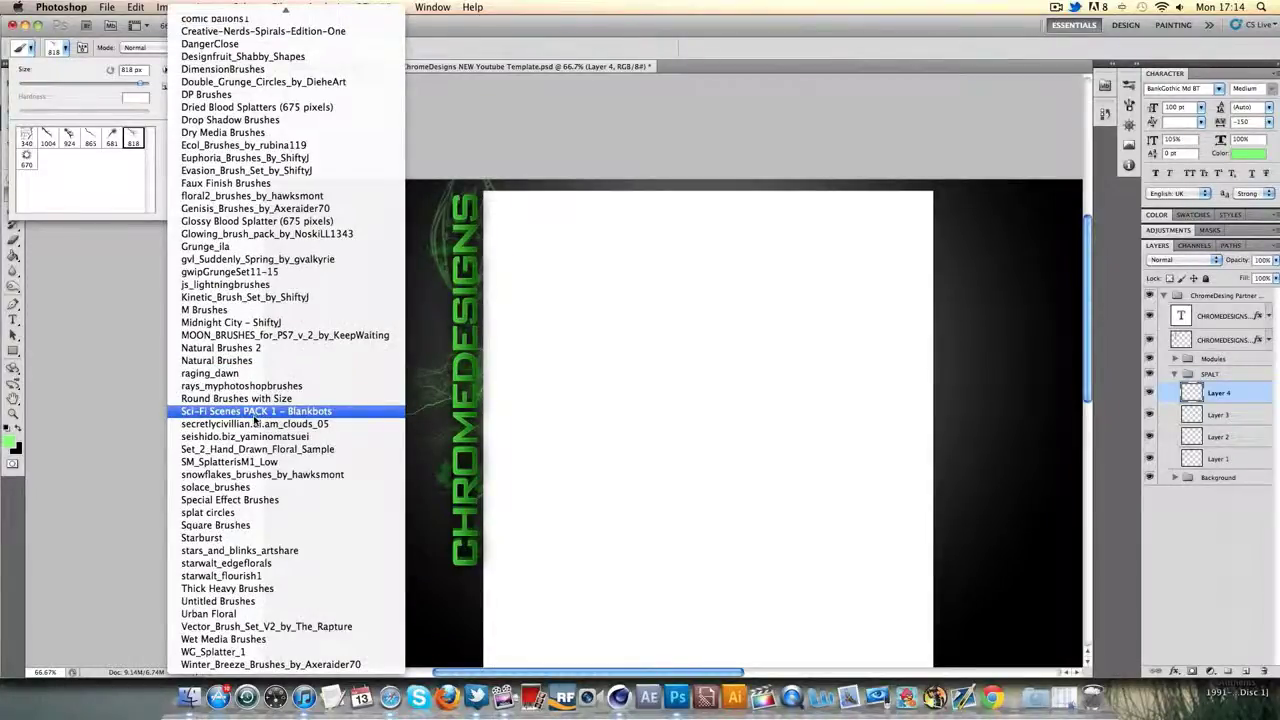
pyautogui.click(743, 238)
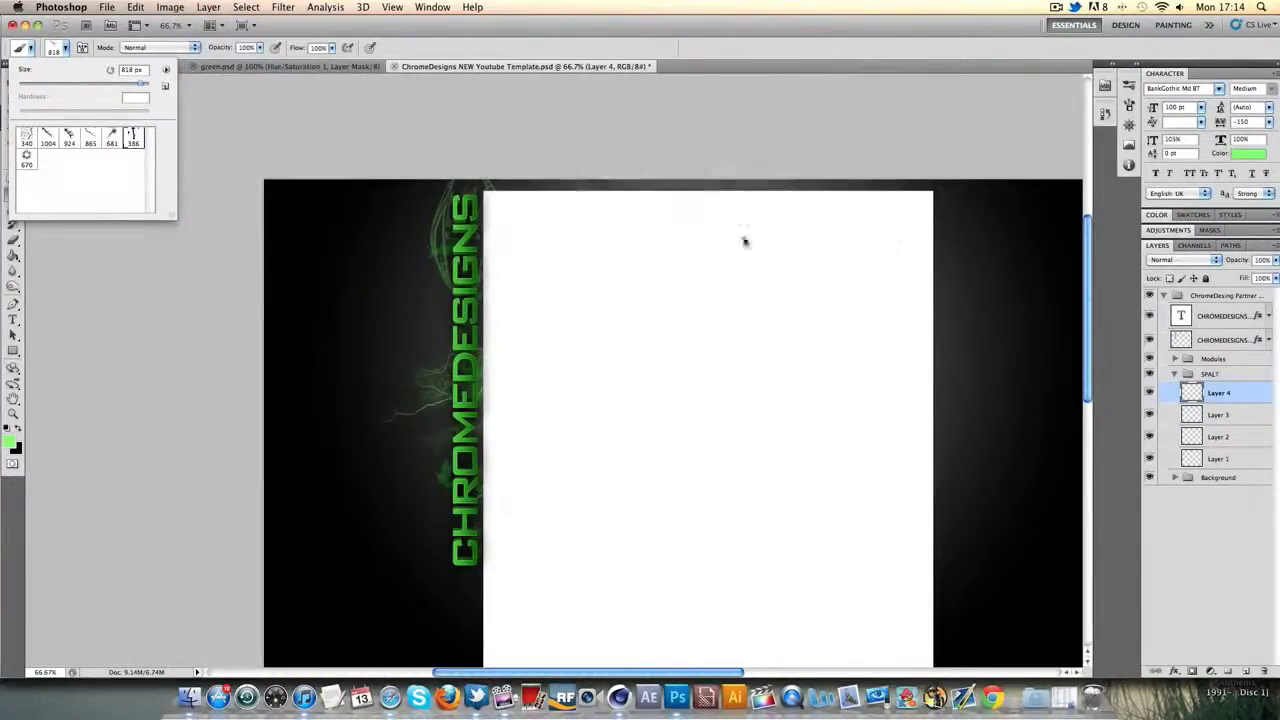
pyautogui.click(165, 70)
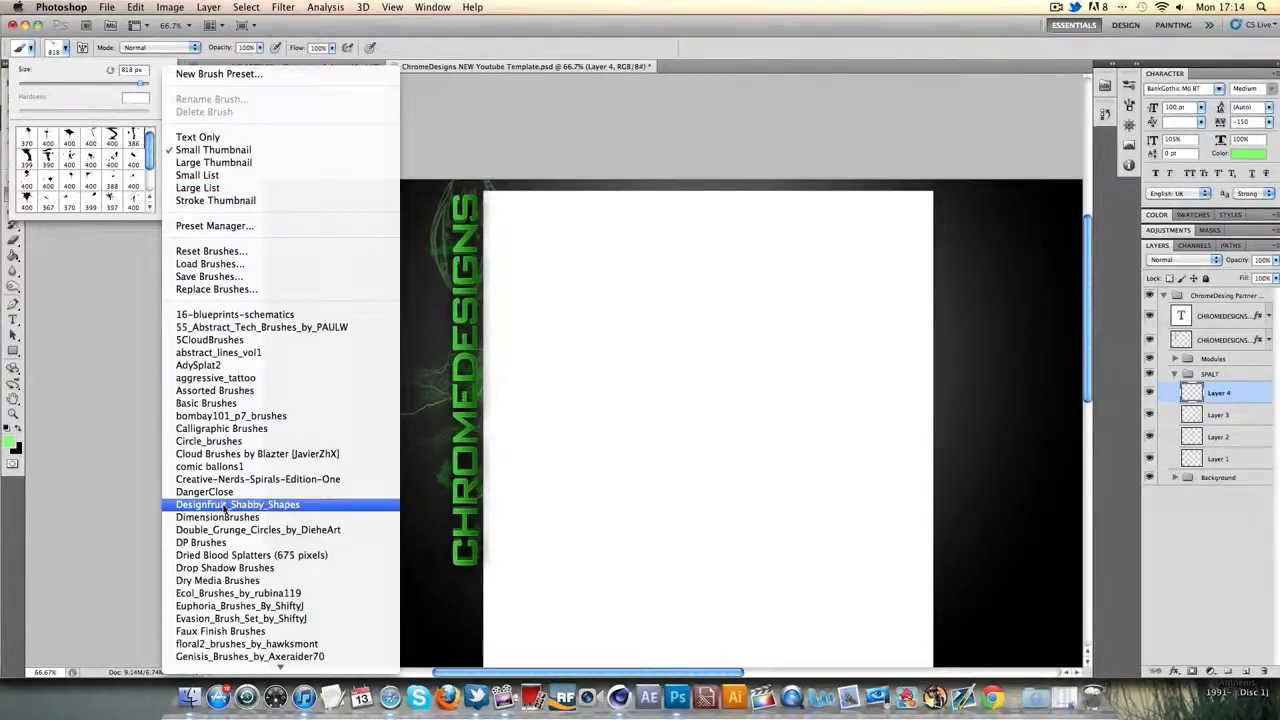
pyautogui.click(250, 529)
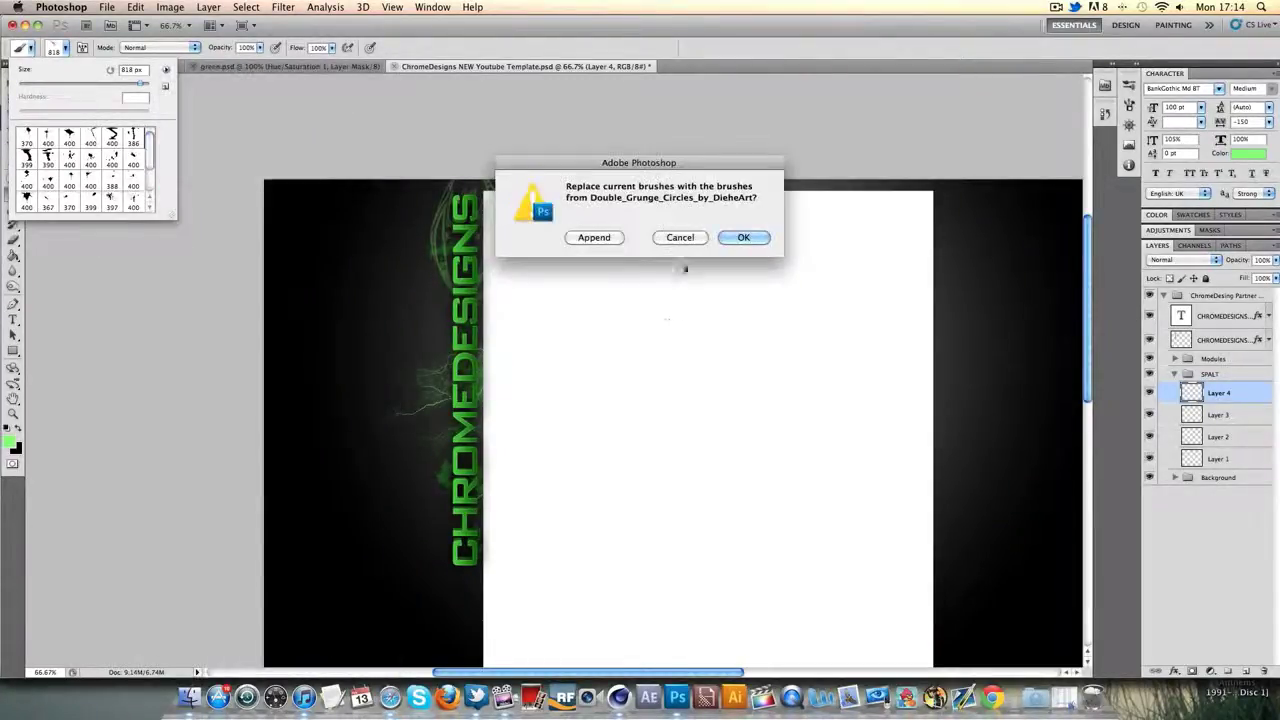
pyautogui.click(743, 237)
# Stamp a green grunge circle on the lower CHROMEDESIGNS letters after several trial placements.
pyautogui.click(445, 408)
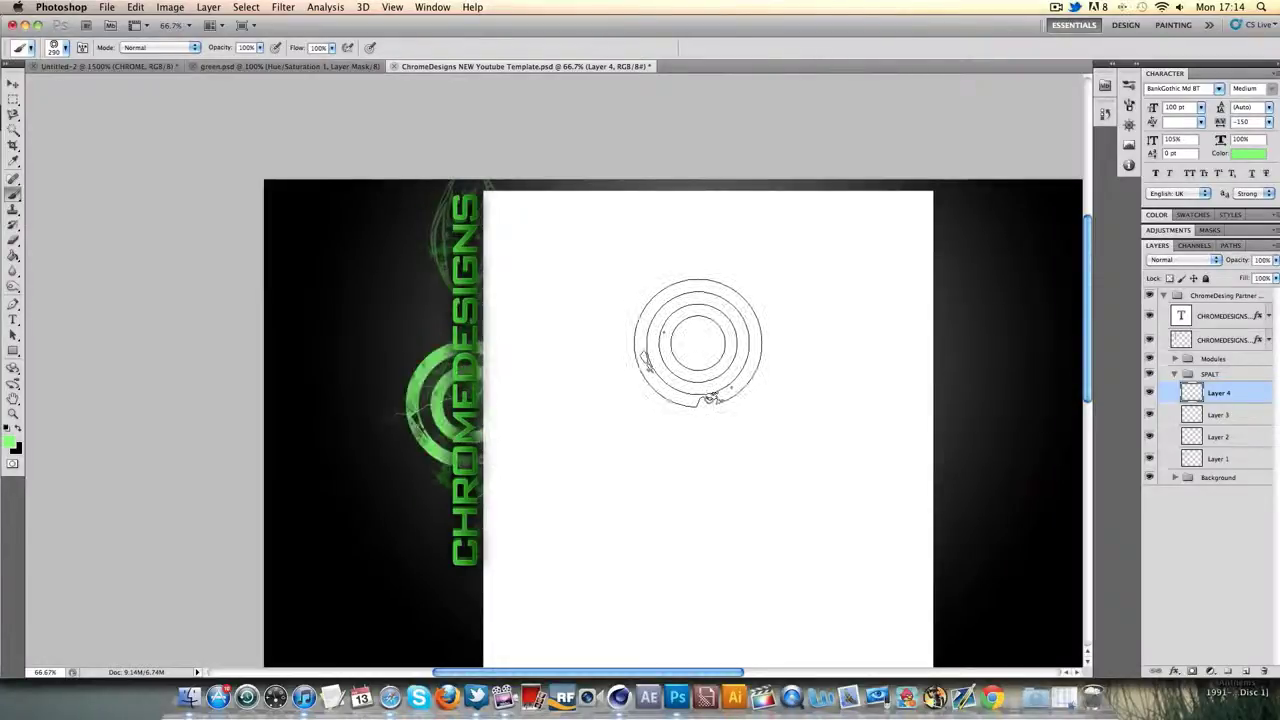
pyautogui.press('super+z')
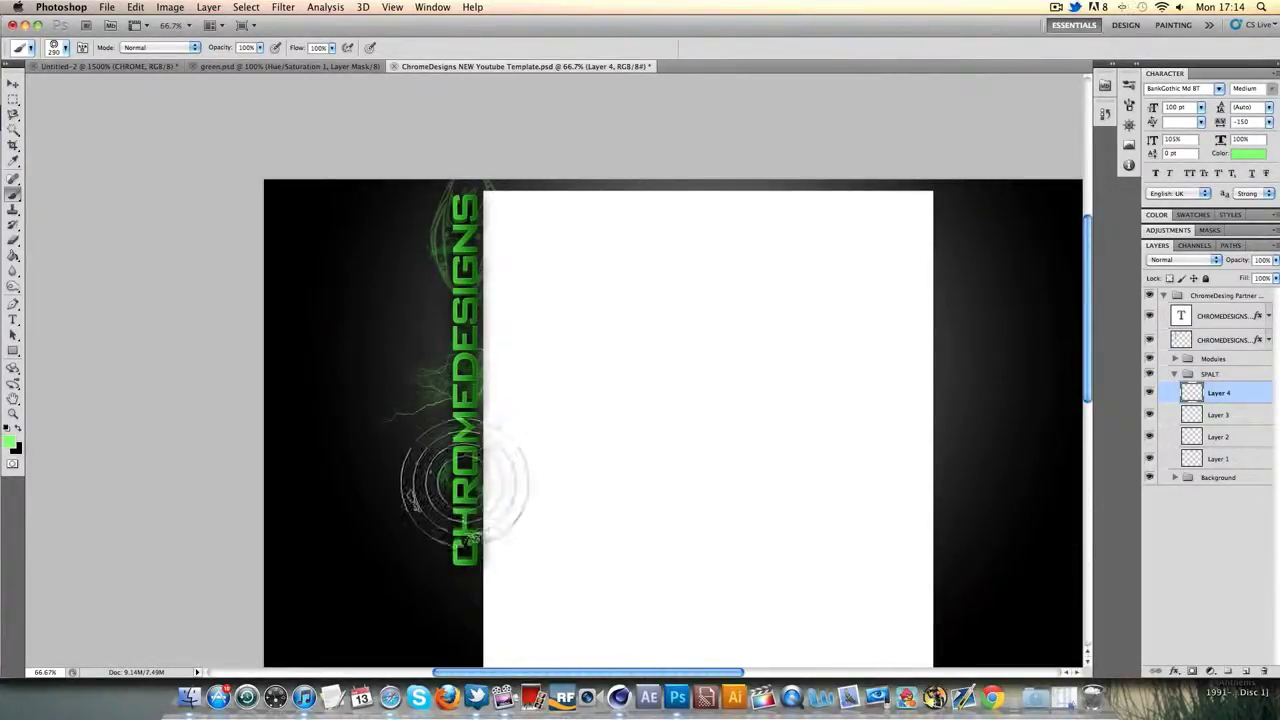
pyautogui.click(440, 493)
pyautogui.press('super+z')
pyautogui.click(450, 492)
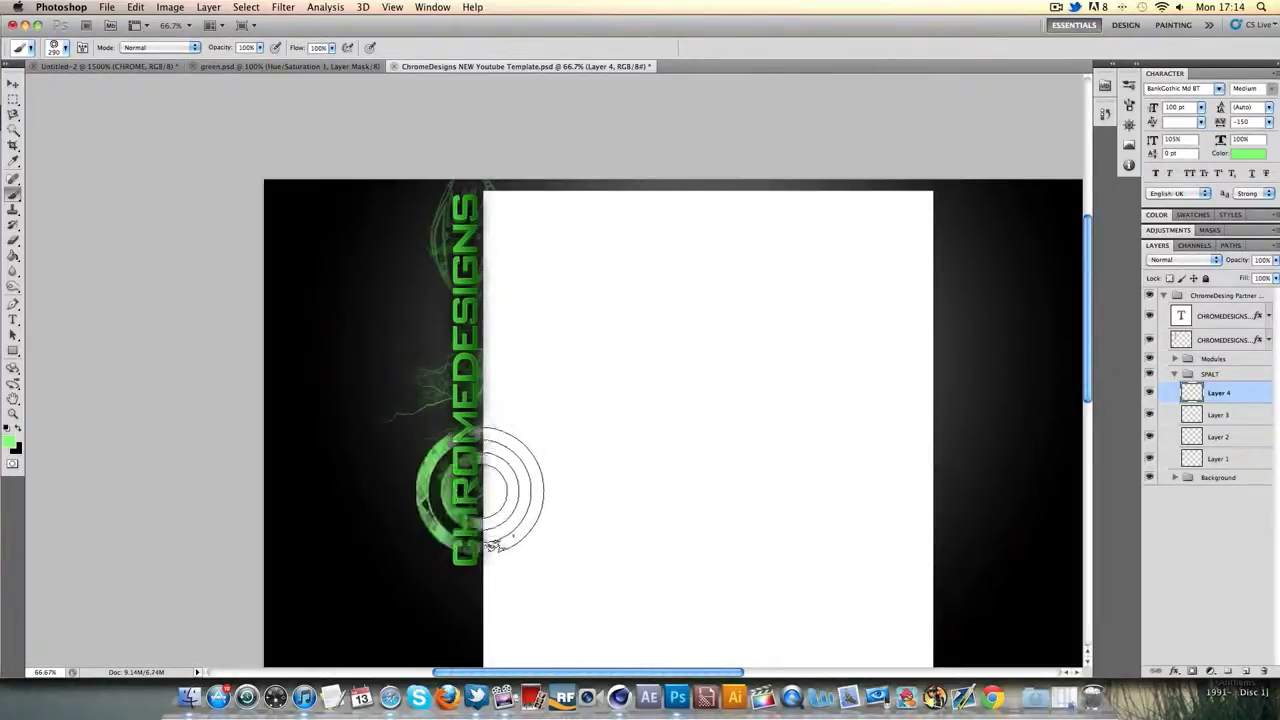
pyautogui.press('super+z')
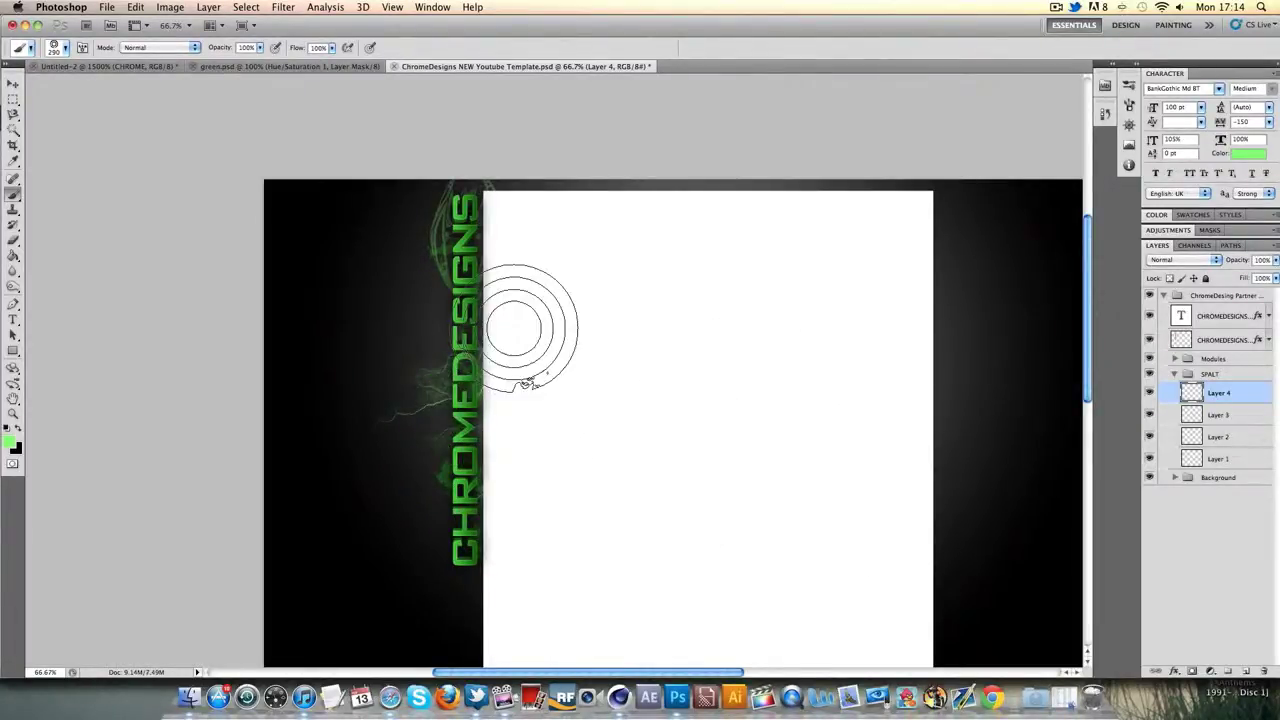
pyautogui.click(550, 325)
pyautogui.press('super+z')
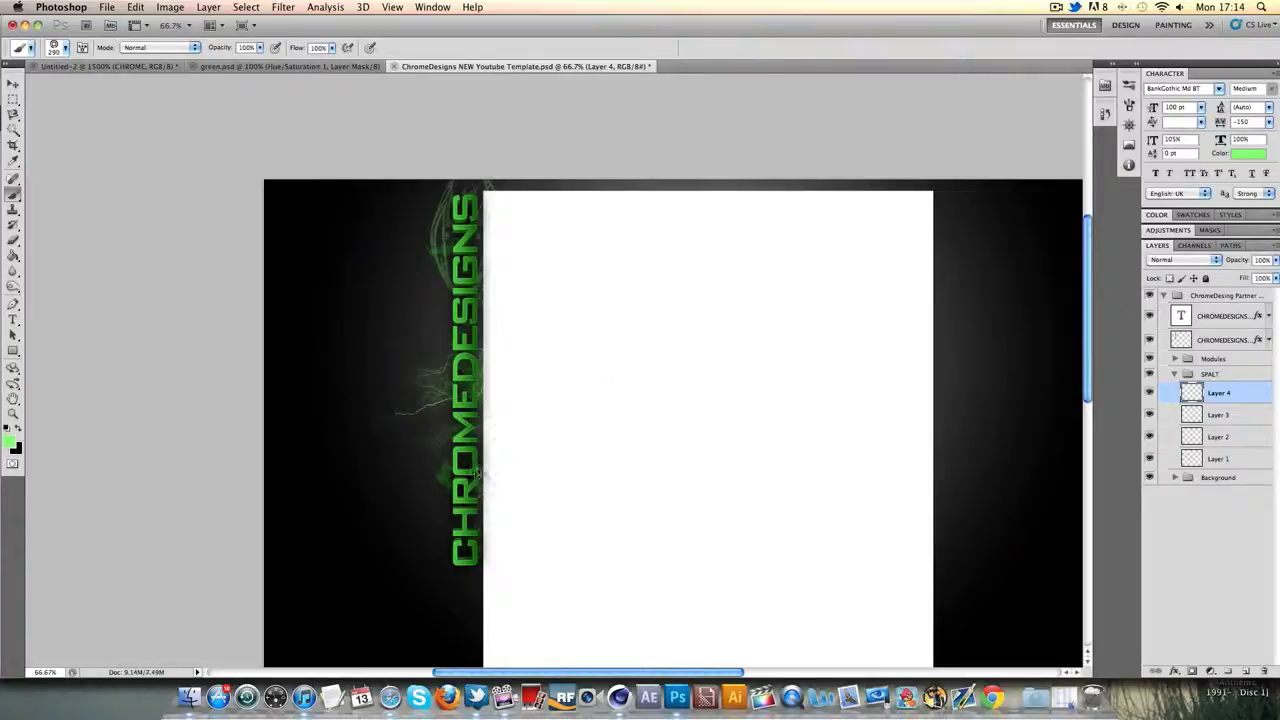
pyautogui.click(470, 480)
pyautogui.press('super+z')
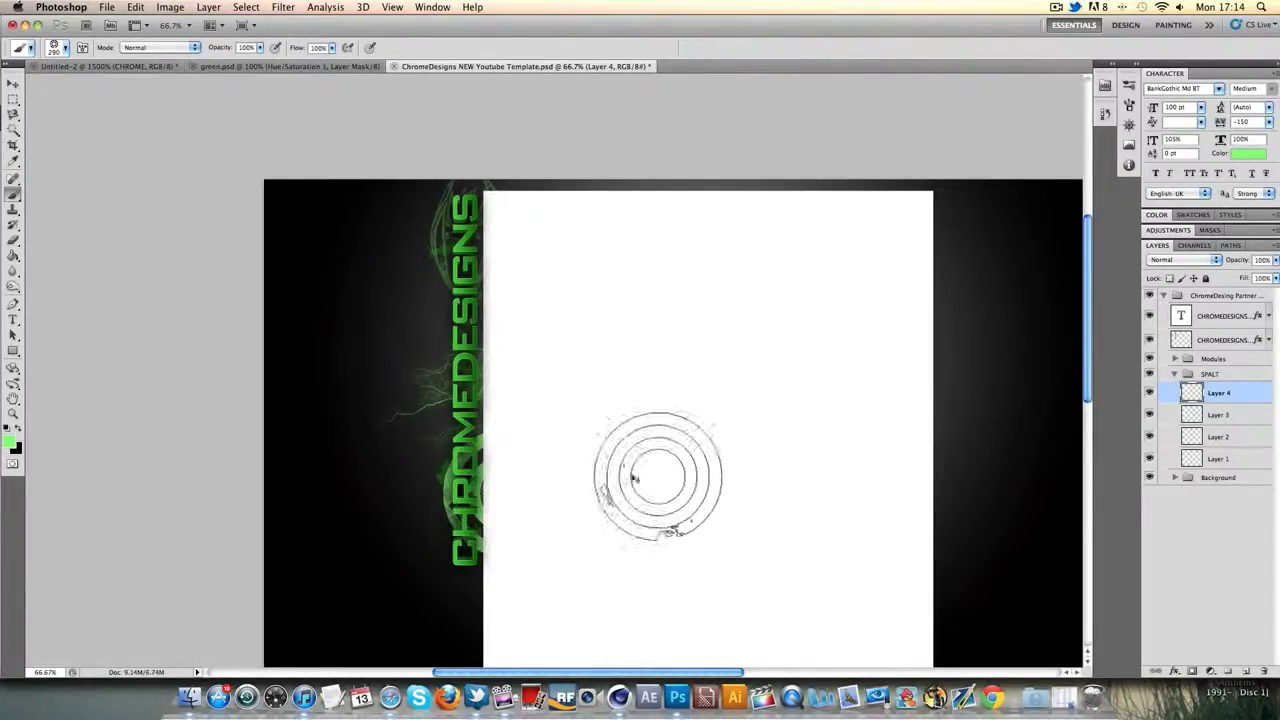
pyautogui.click(482, 498)
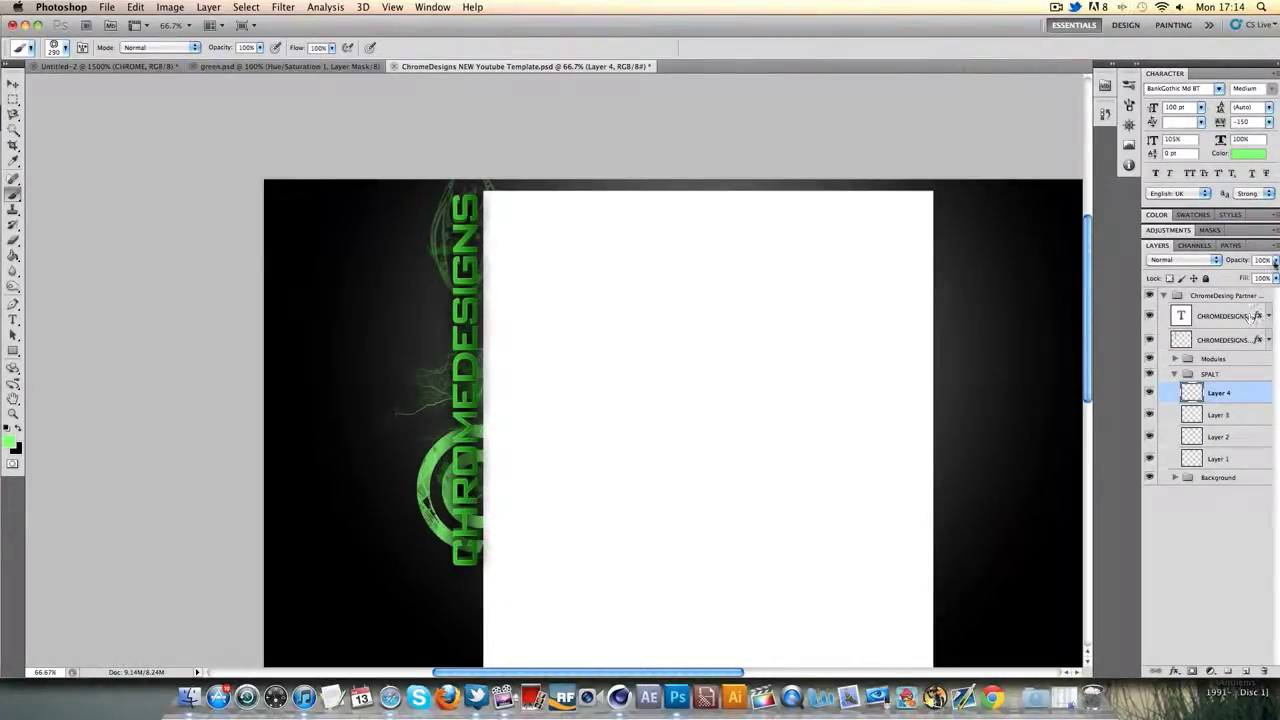
# Fade the circle layer to 18% opacity, reset colours, and check it at actual pixels before returning to 66.7%.
pyautogui.click(1275, 260)
pyautogui.moveTo(1272, 277); pyautogui.dragTo(1215, 294)
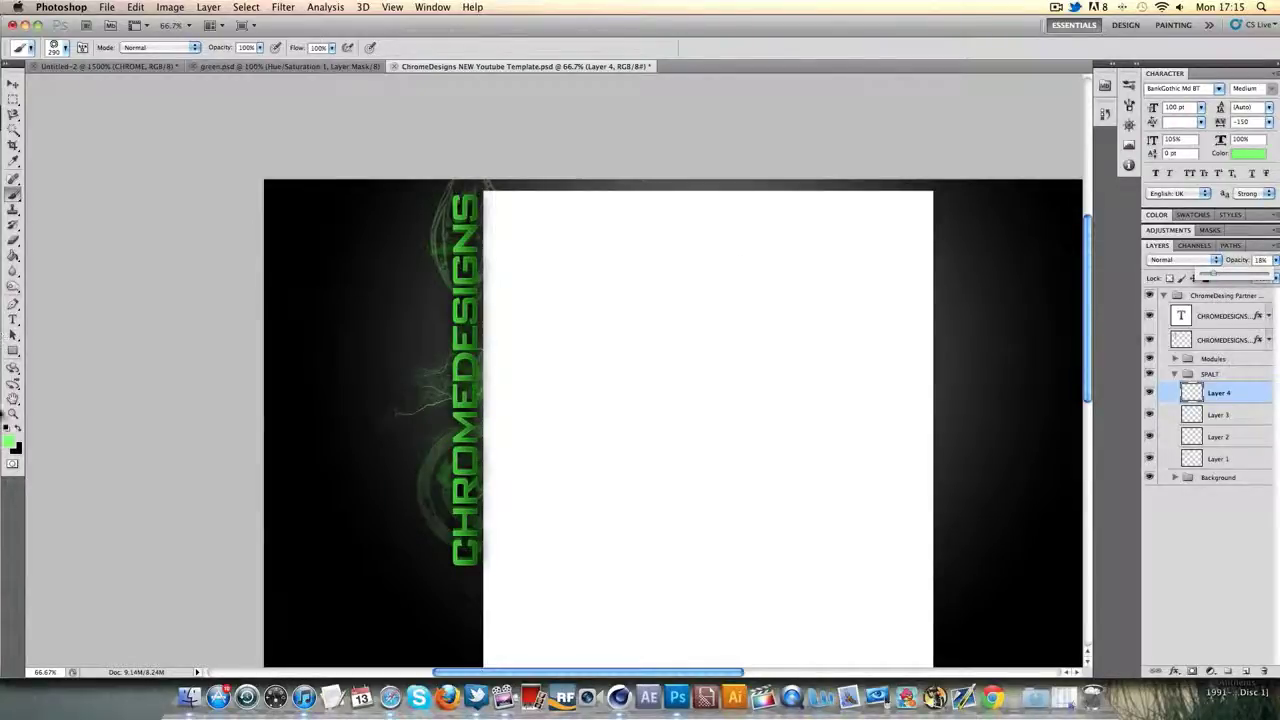
pyautogui.click(8, 428)
pyautogui.press('z')
pyautogui.rightClick(448, 229)
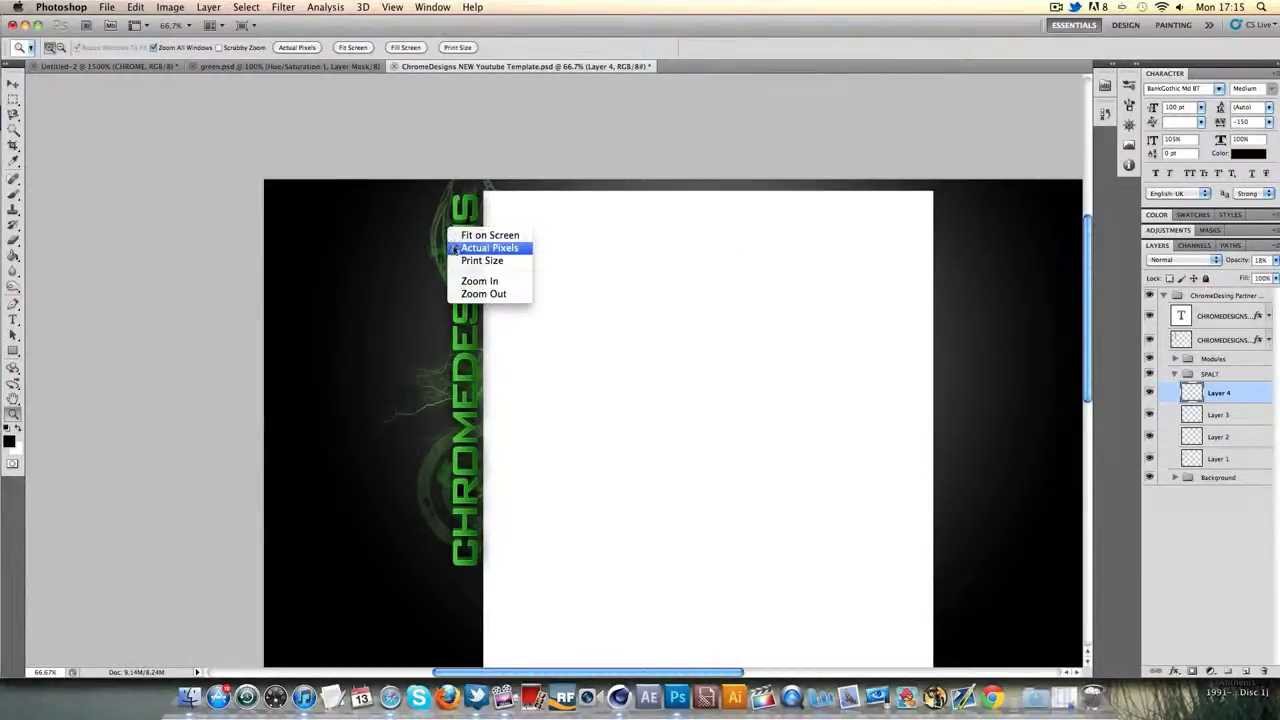
pyautogui.click(480, 246)
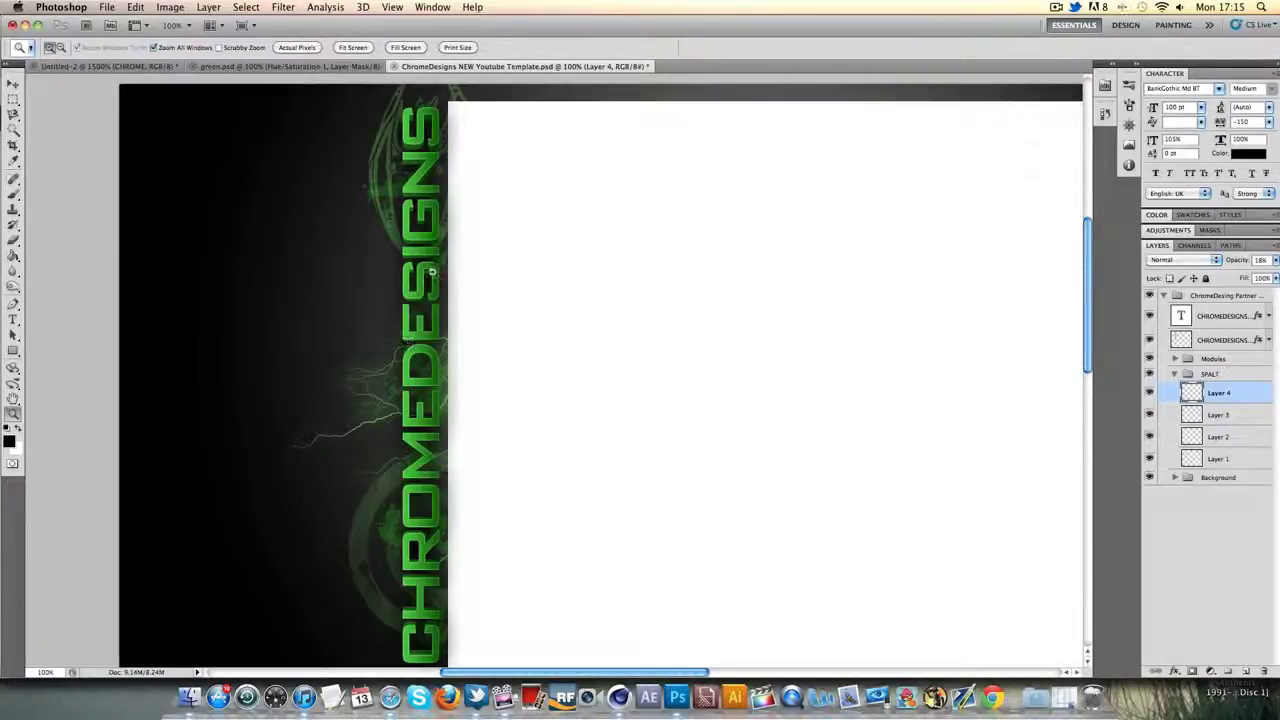
pyautogui.rightClick(455, 340)
pyautogui.click(485, 400)
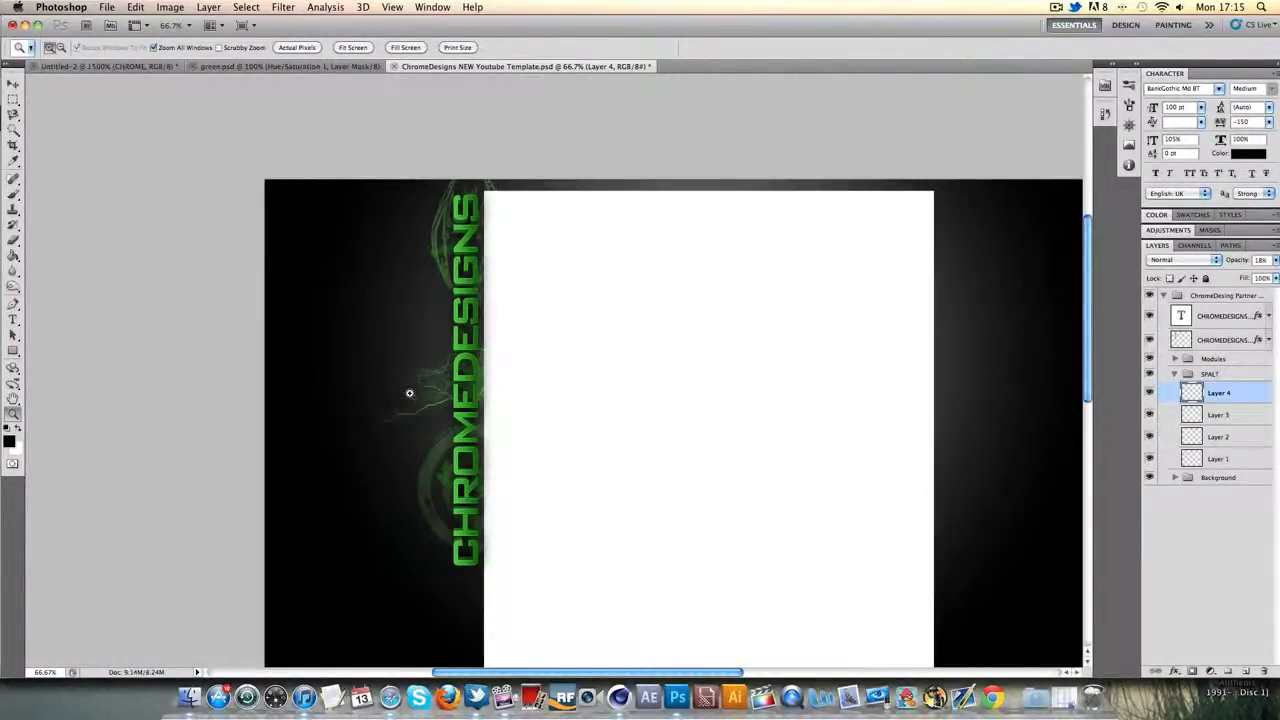
# Add empty Layer 5 and load Basic Brushes with a 63 px round brush.
pyautogui.click(1243, 670)
pyautogui.click(16, 194)
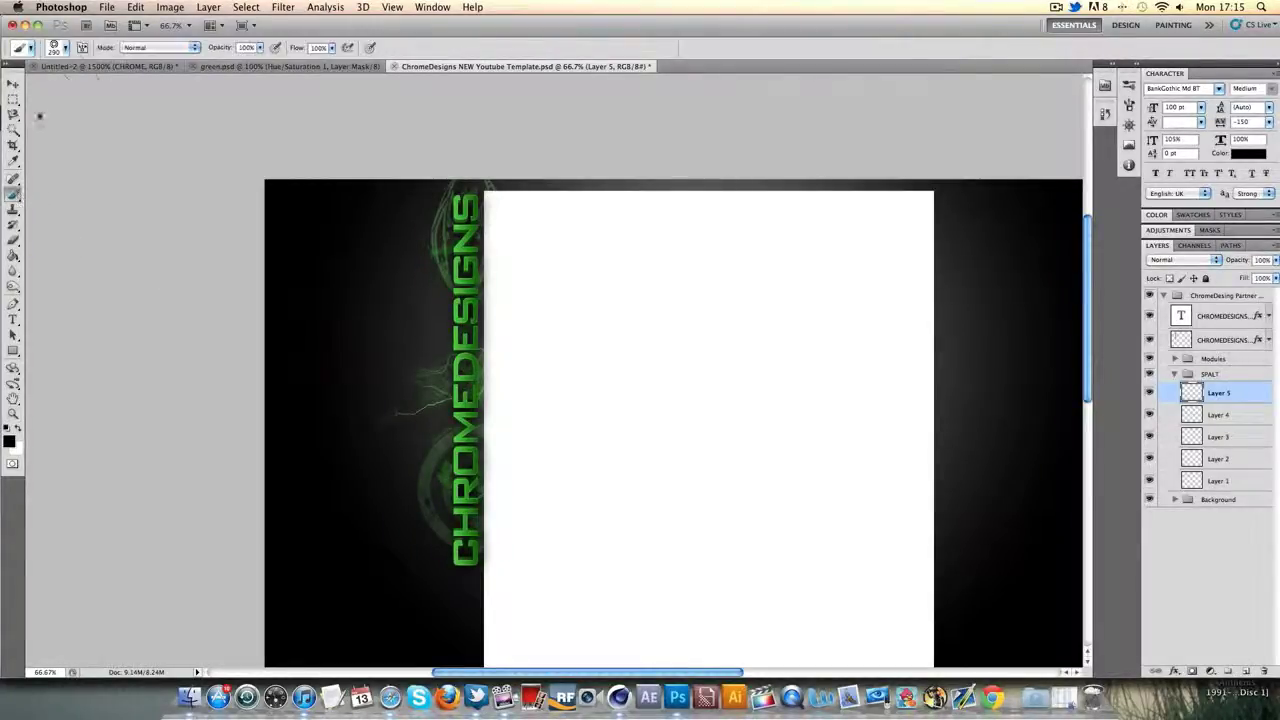
pyautogui.click(58, 47)
pyautogui.click(166, 71)
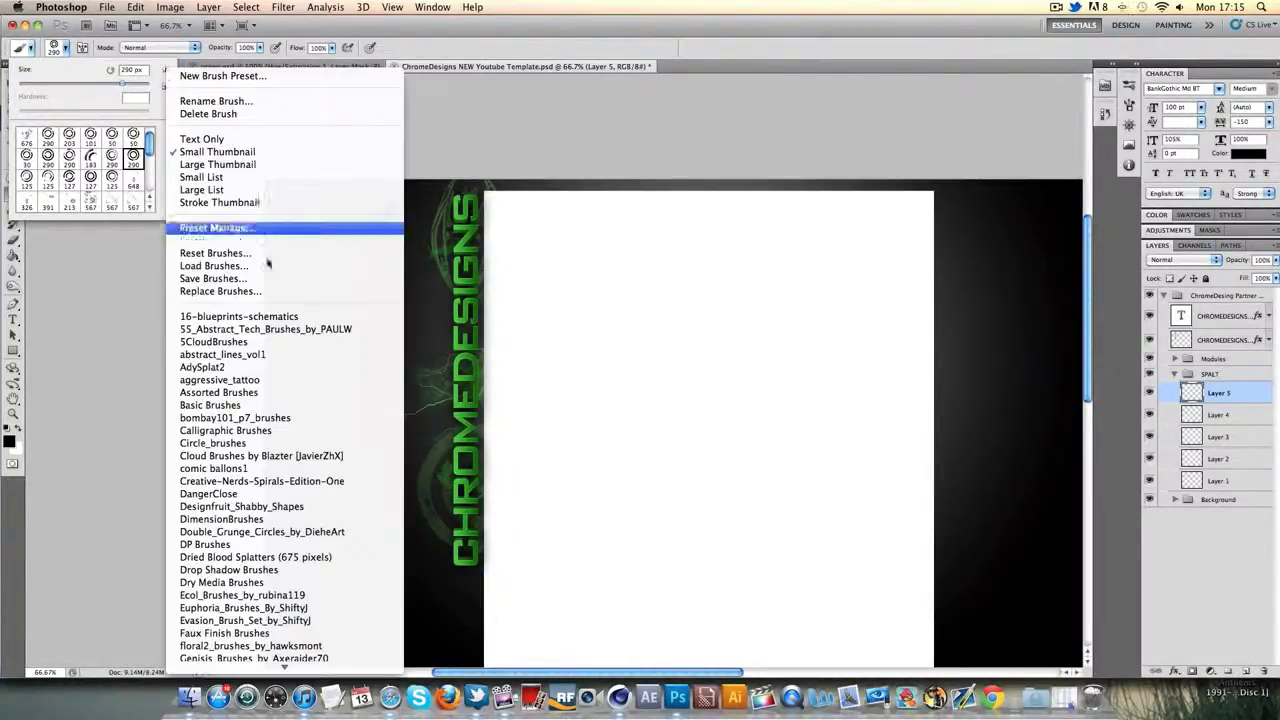
pyautogui.click(212, 405)
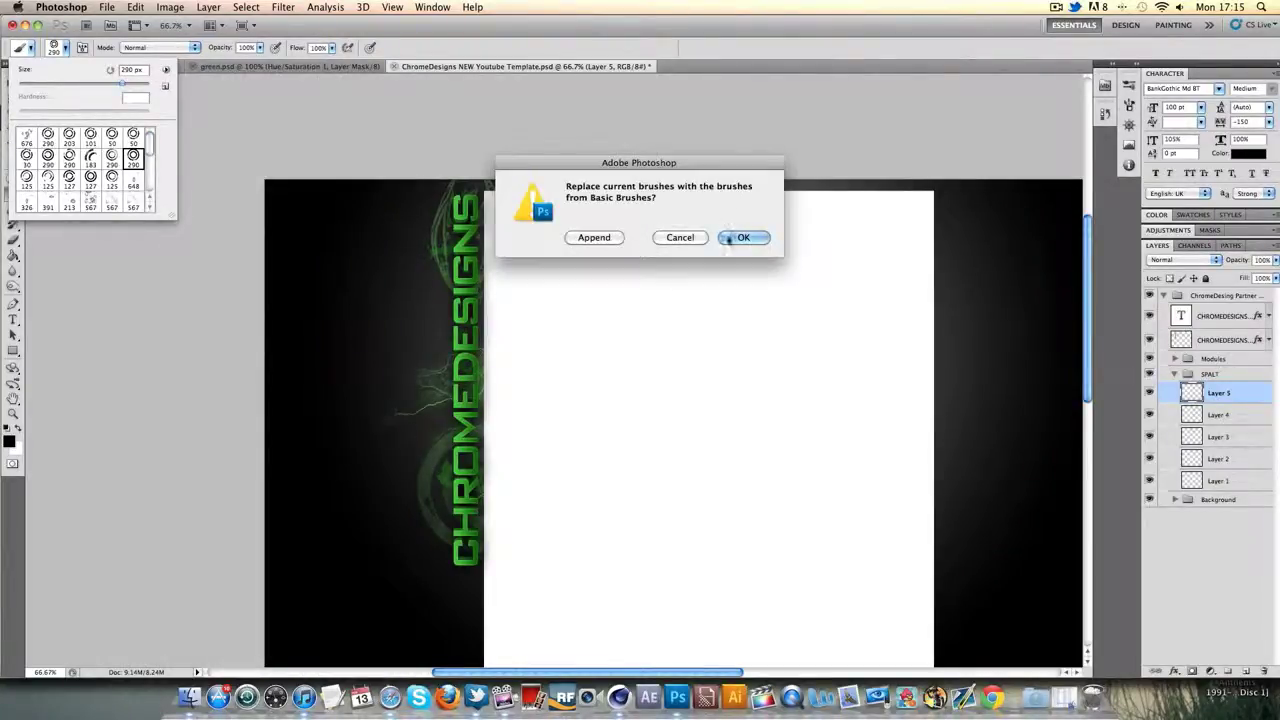
pyautogui.click(735, 236)
pyautogui.click(133, 178)
pyautogui.moveTo(55, 90)
pyautogui.mouseDown()
pyautogui.moveTo(100, 86)
pyautogui.moveTo(84, 86)
pyautogui.mouseUp()
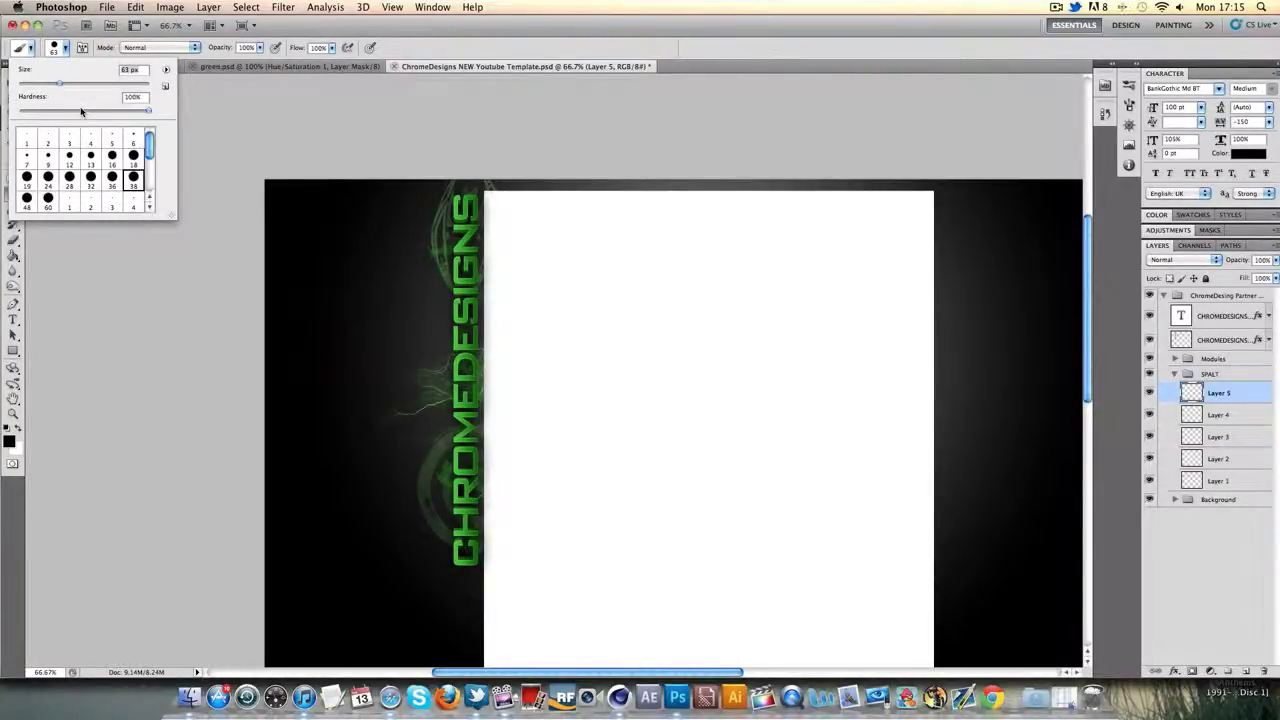
# Bring up the Brush settings panel in the panel dock.
pyautogui.click(232, 111)
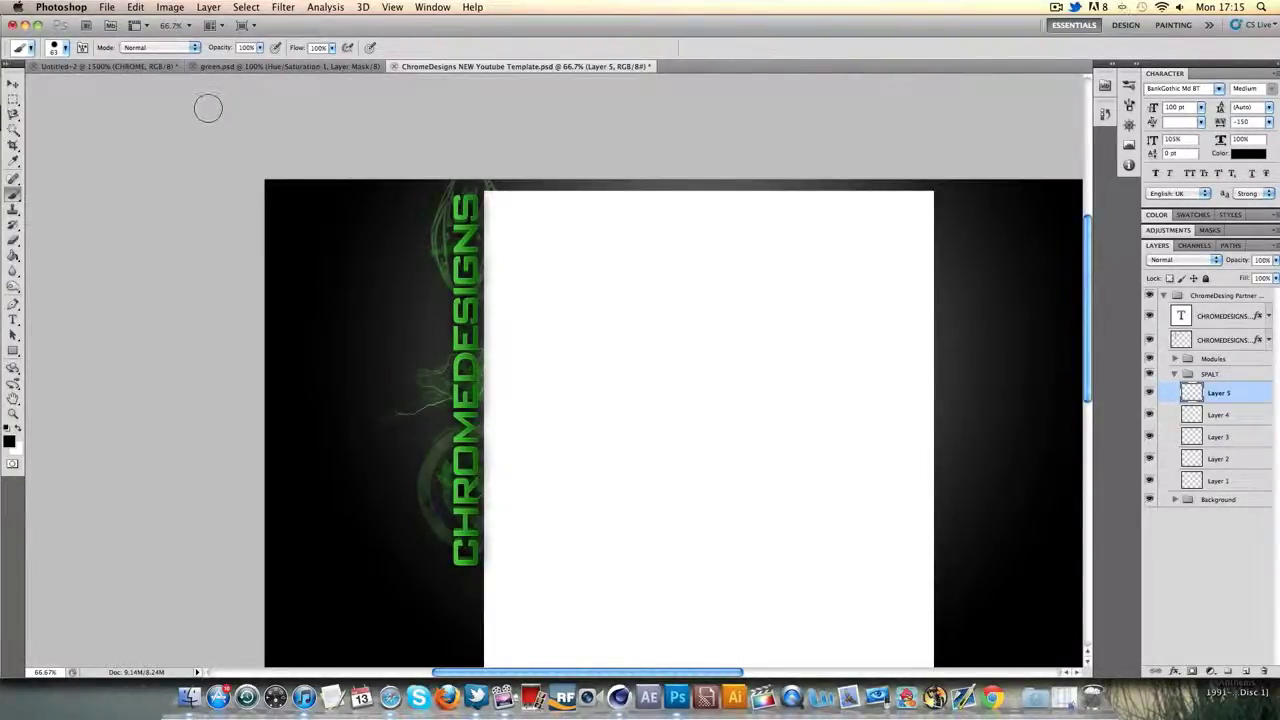
pyautogui.click(1129, 86)
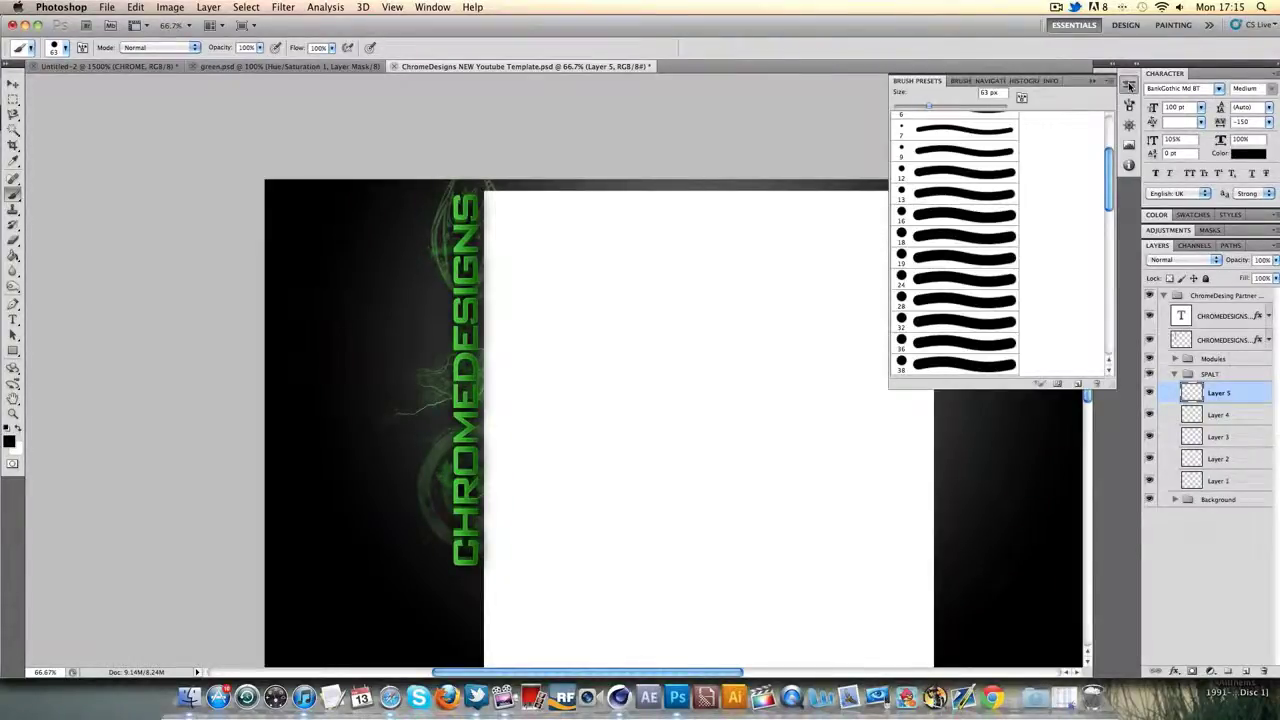
pyautogui.click(1129, 104)
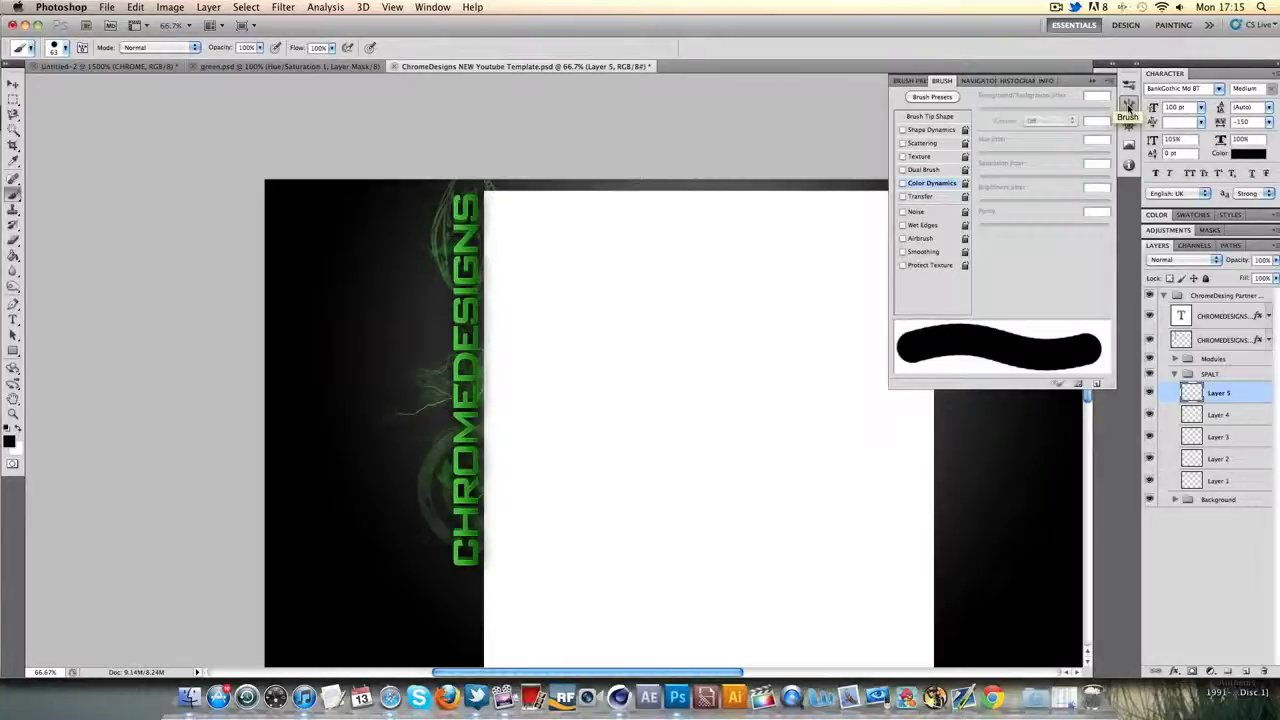
pyautogui.click(433, 7)
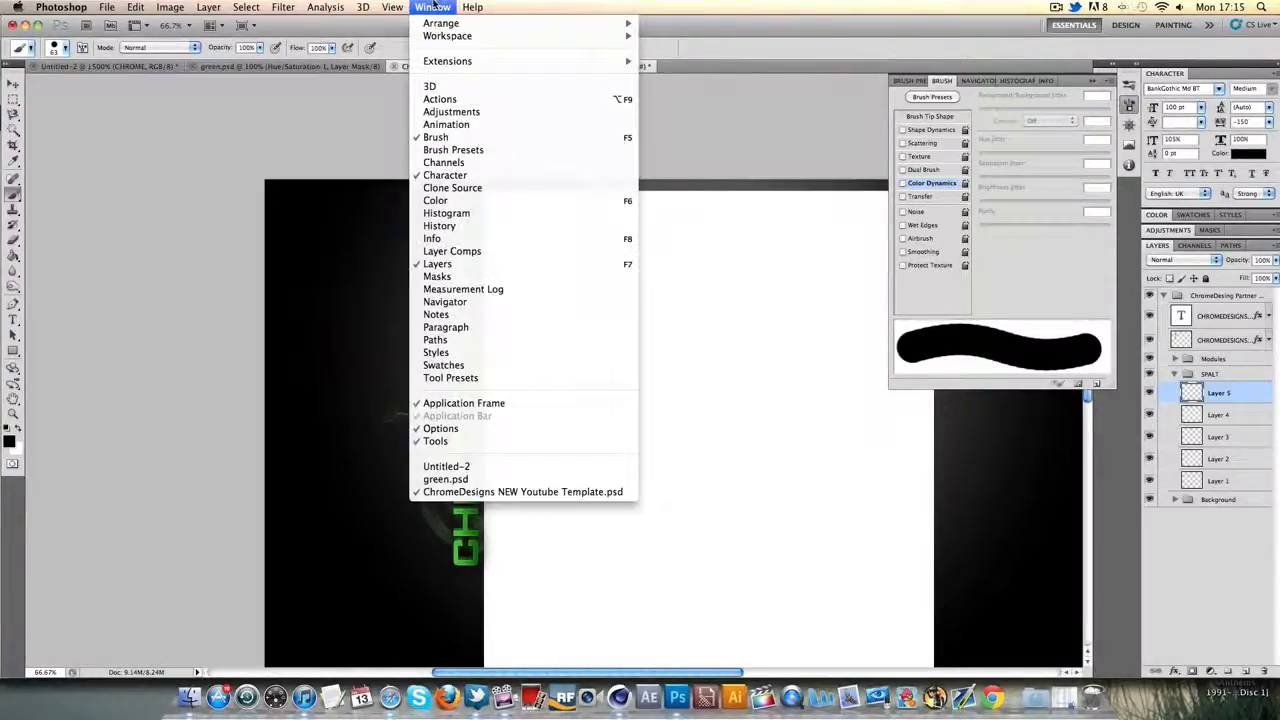
pyautogui.click(440, 137)
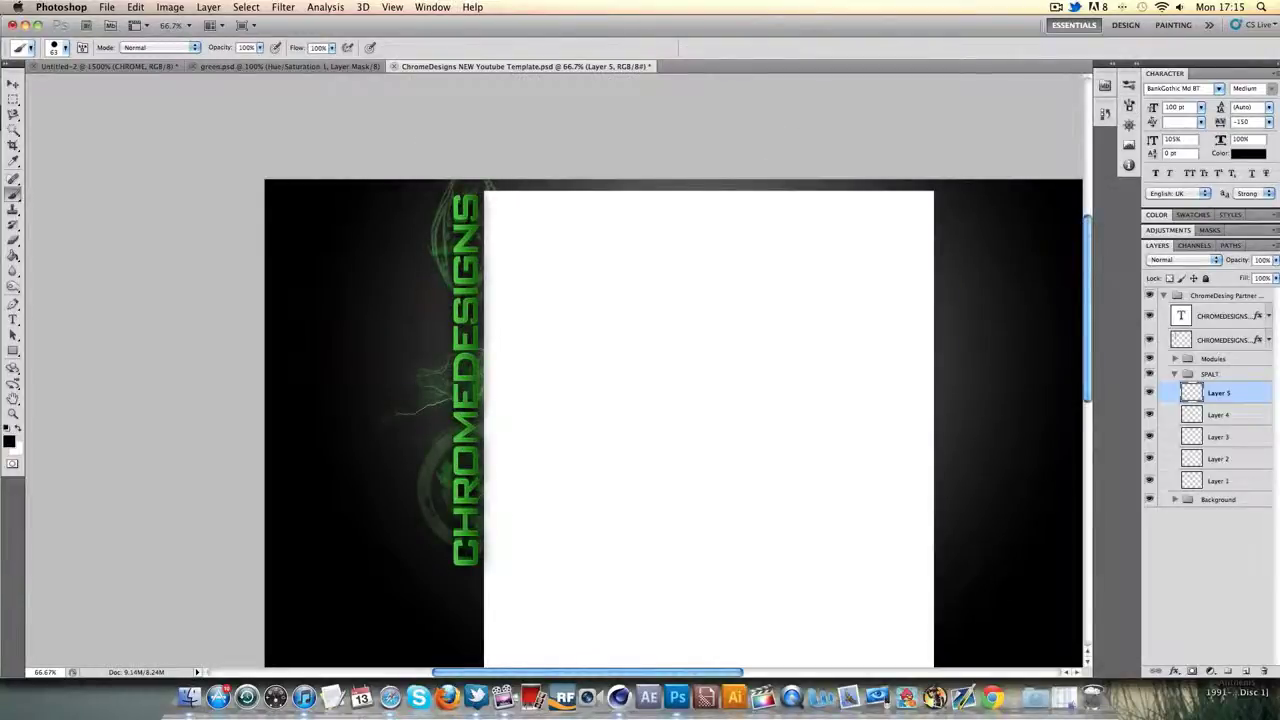
pyautogui.click(1129, 105)
# Turn on maximum Scattering, Shape Dynamics size variation and Color Dynamics for the brush.
pyautogui.click(903, 148)
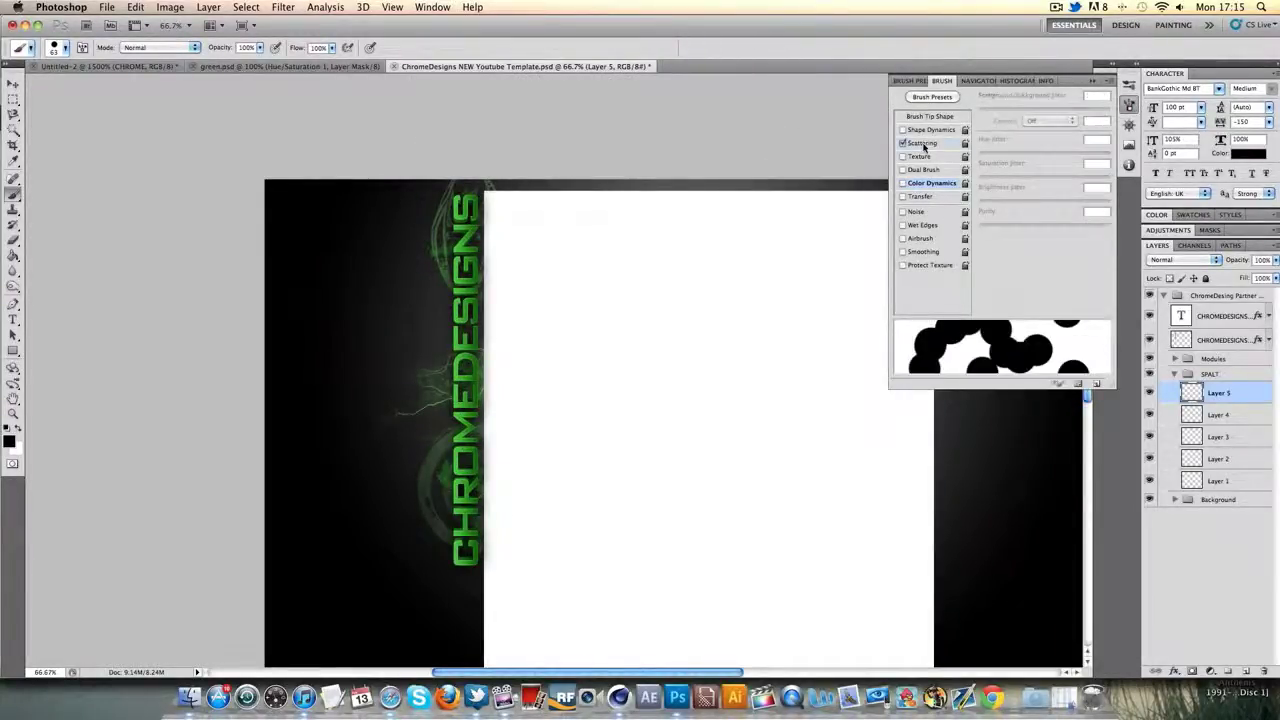
pyautogui.moveTo(1045, 118); pyautogui.dragTo(1129, 110)
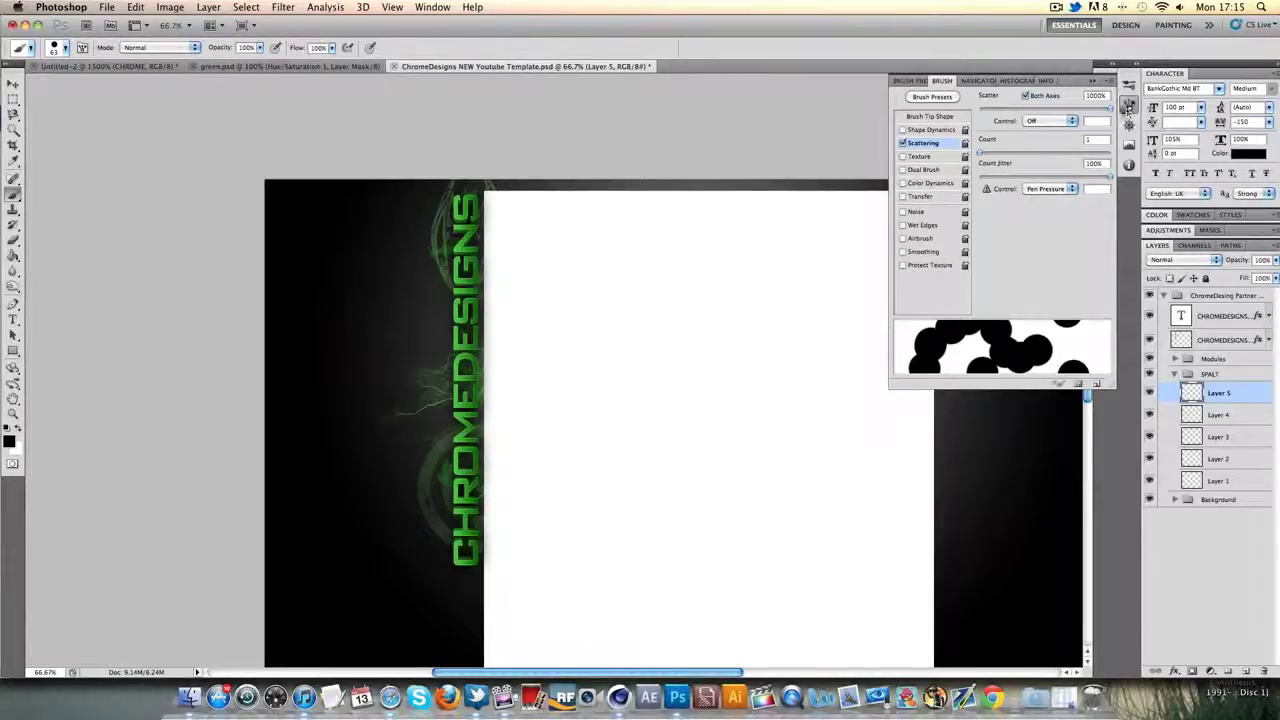
pyautogui.click(910, 131)
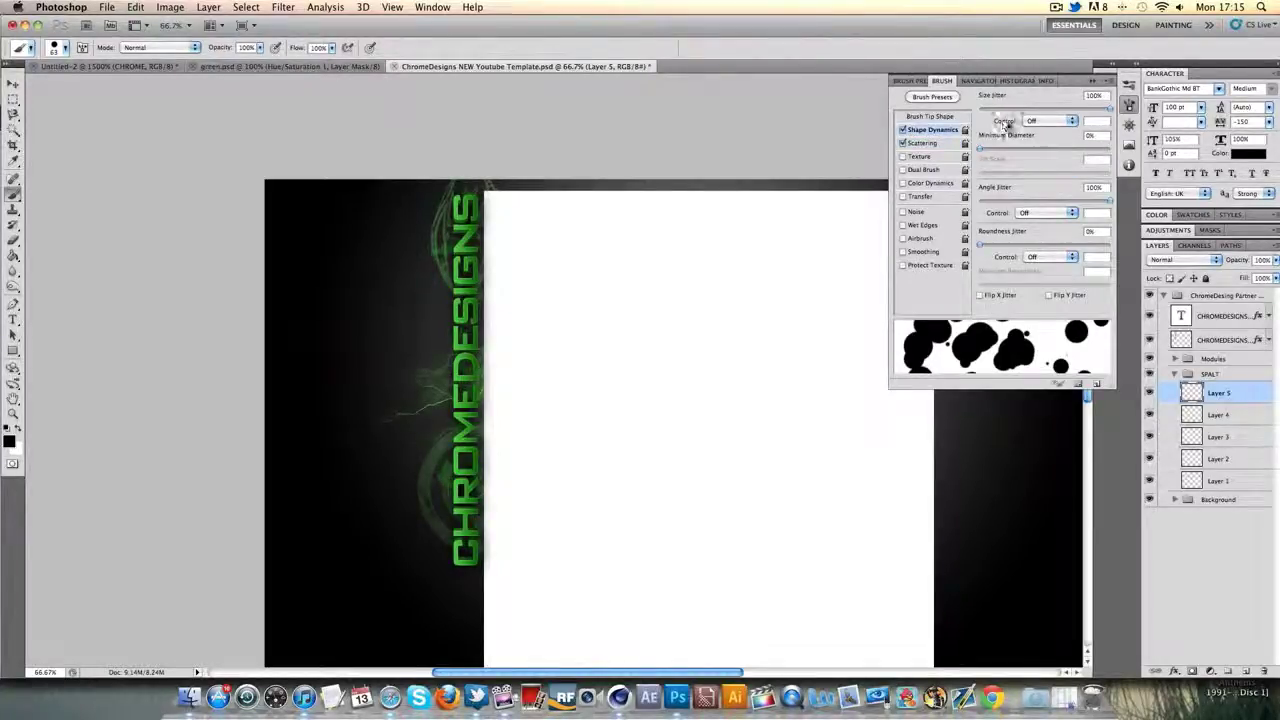
pyautogui.moveTo(1012, 113); pyautogui.dragTo(1085, 107)
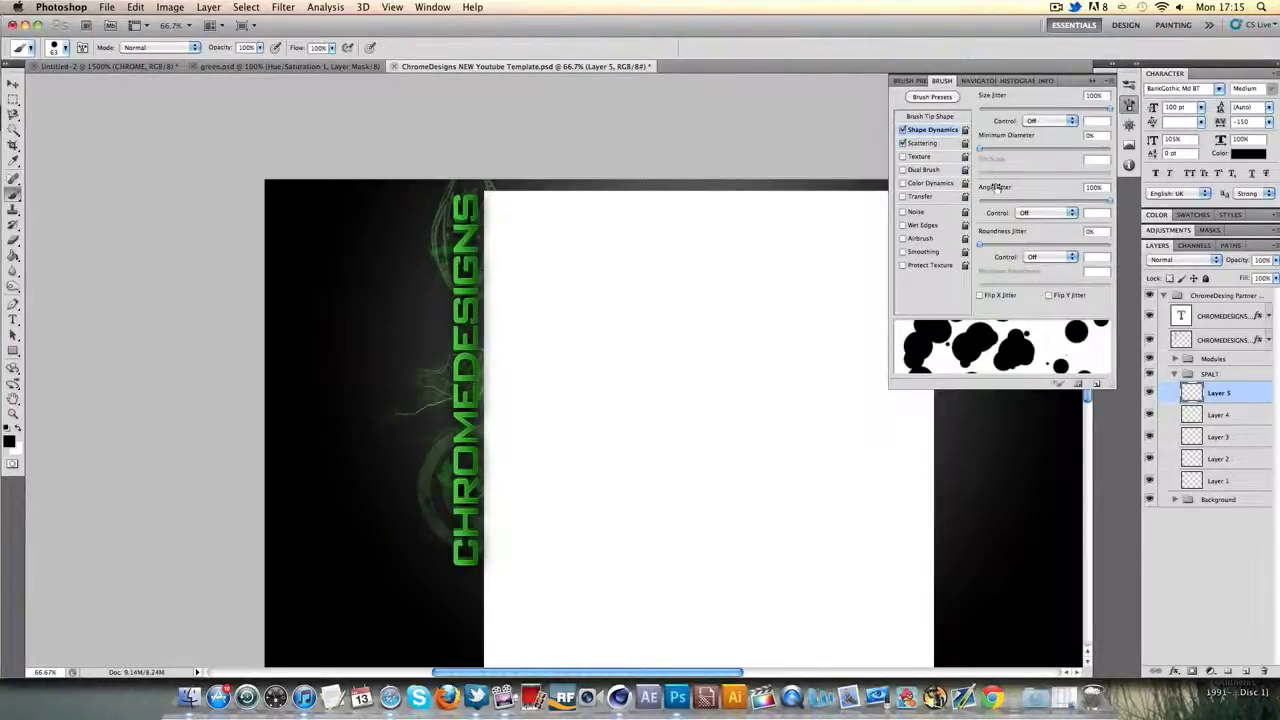
pyautogui.click(928, 184)
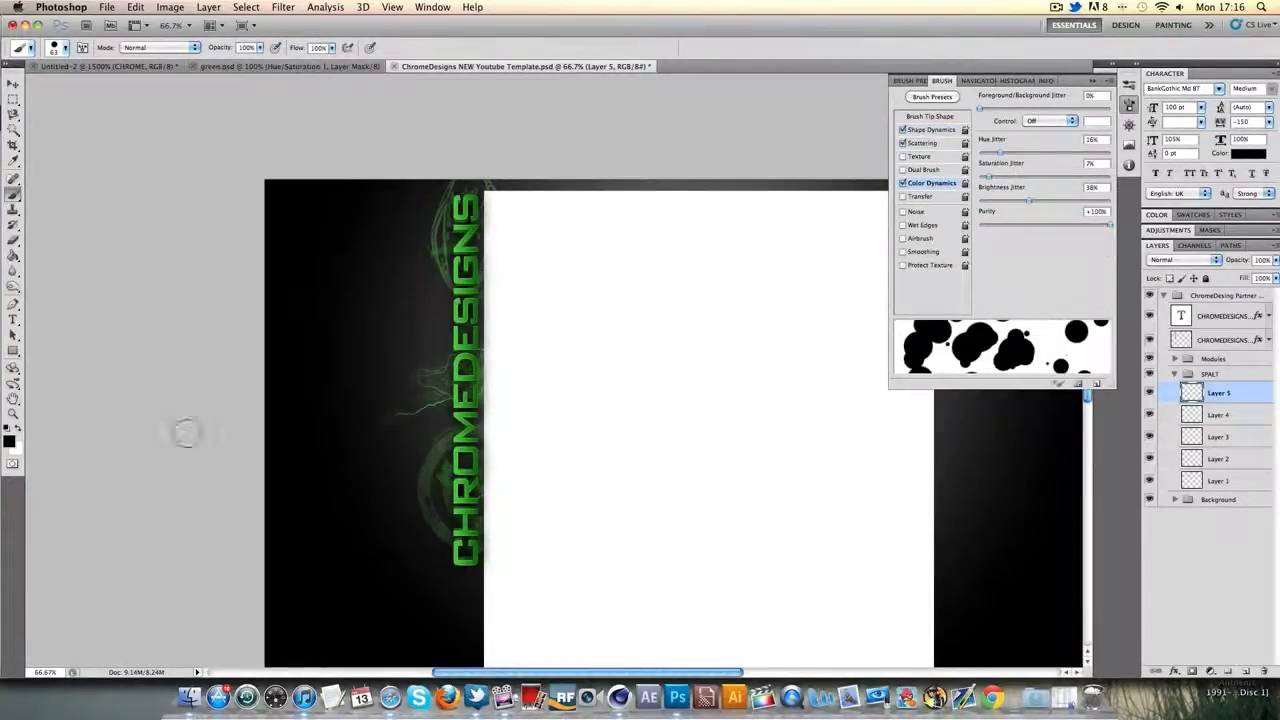
# Set the foreground colour to bright green #00ff1e.
pyautogui.click(9, 440)
pyautogui.click(1100, 420)
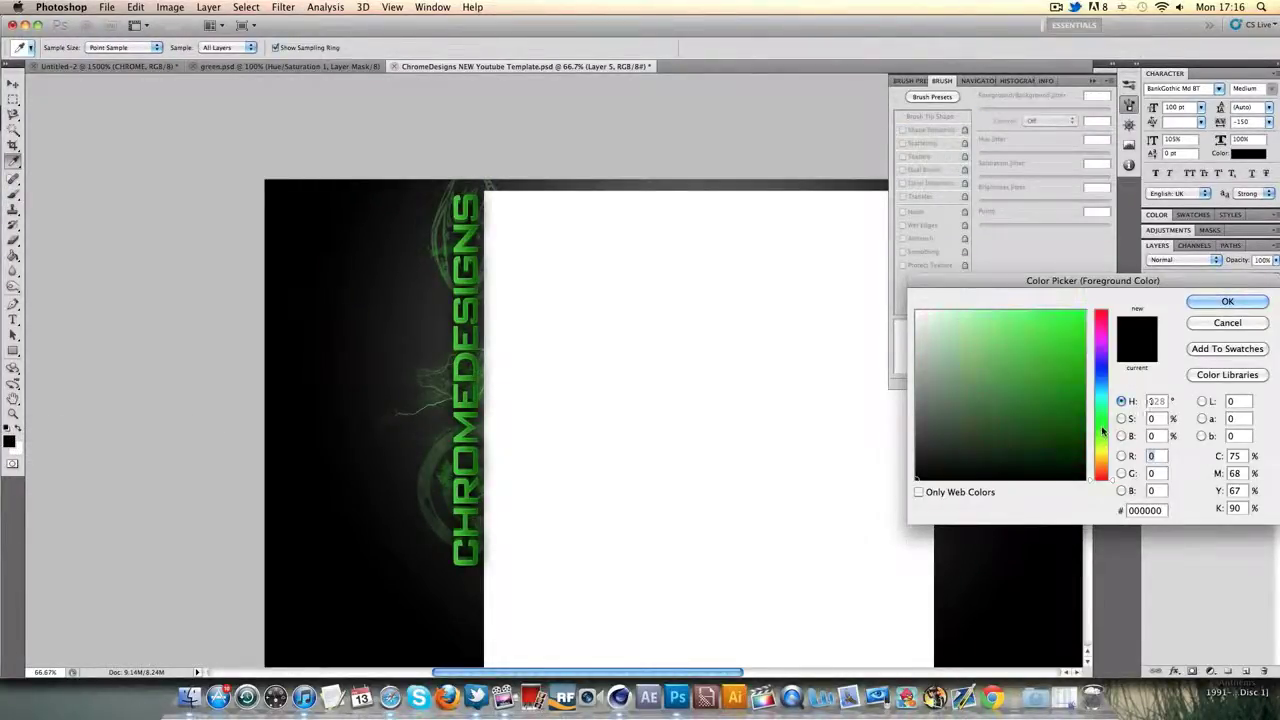
pyautogui.click(1084, 311)
pyautogui.click(1227, 301)
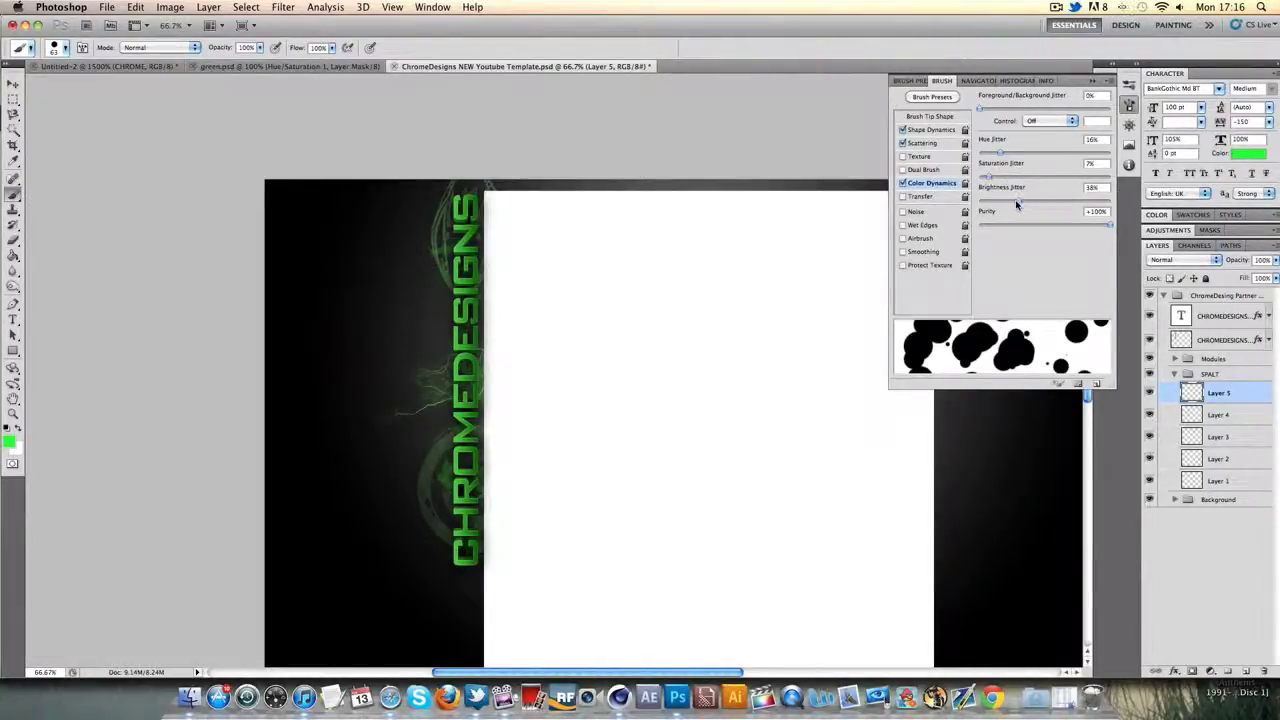
# Test scattered green strokes left of the text and lower the brush's Brightness Jitter.
pyautogui.moveTo(383, 306)
pyautogui.mouseDown()
pyautogui.moveTo(412, 362)
pyautogui.moveTo(417, 440)
pyautogui.moveTo(400, 505)
pyautogui.moveTo(347, 305)
pyautogui.moveTo(492, 223)
pyautogui.mouseUp()
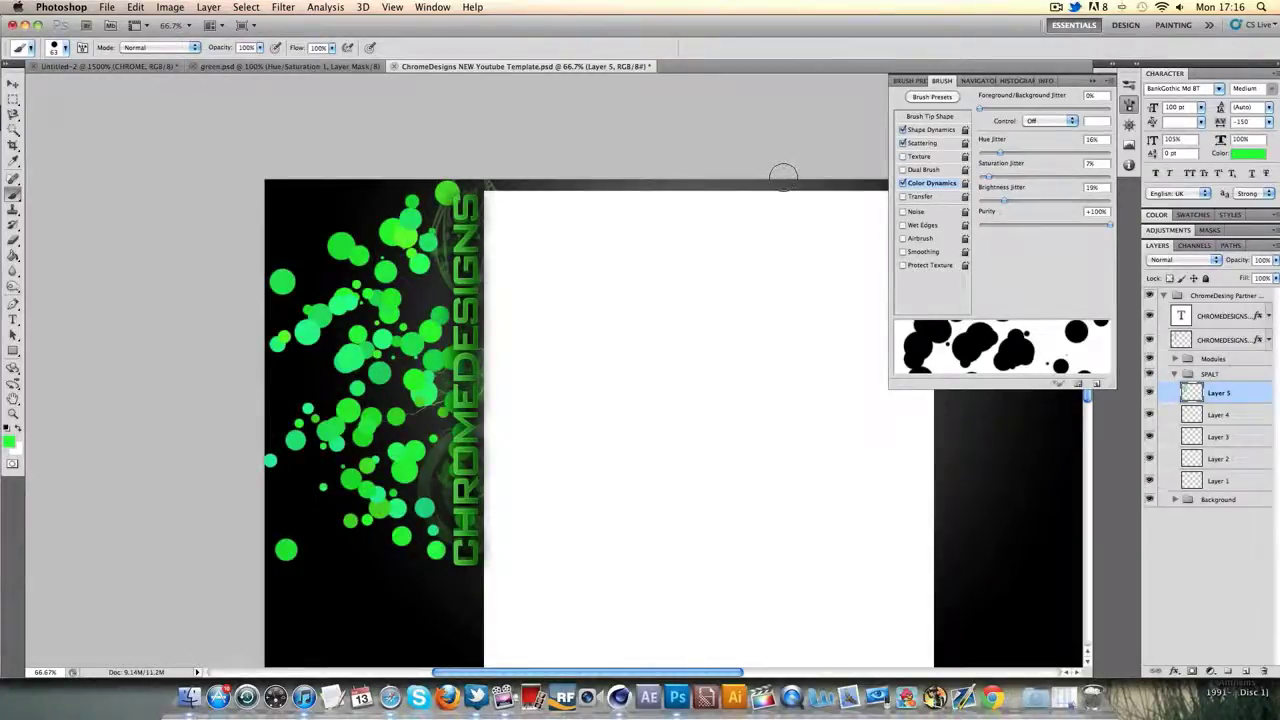
pyautogui.press('super+z')
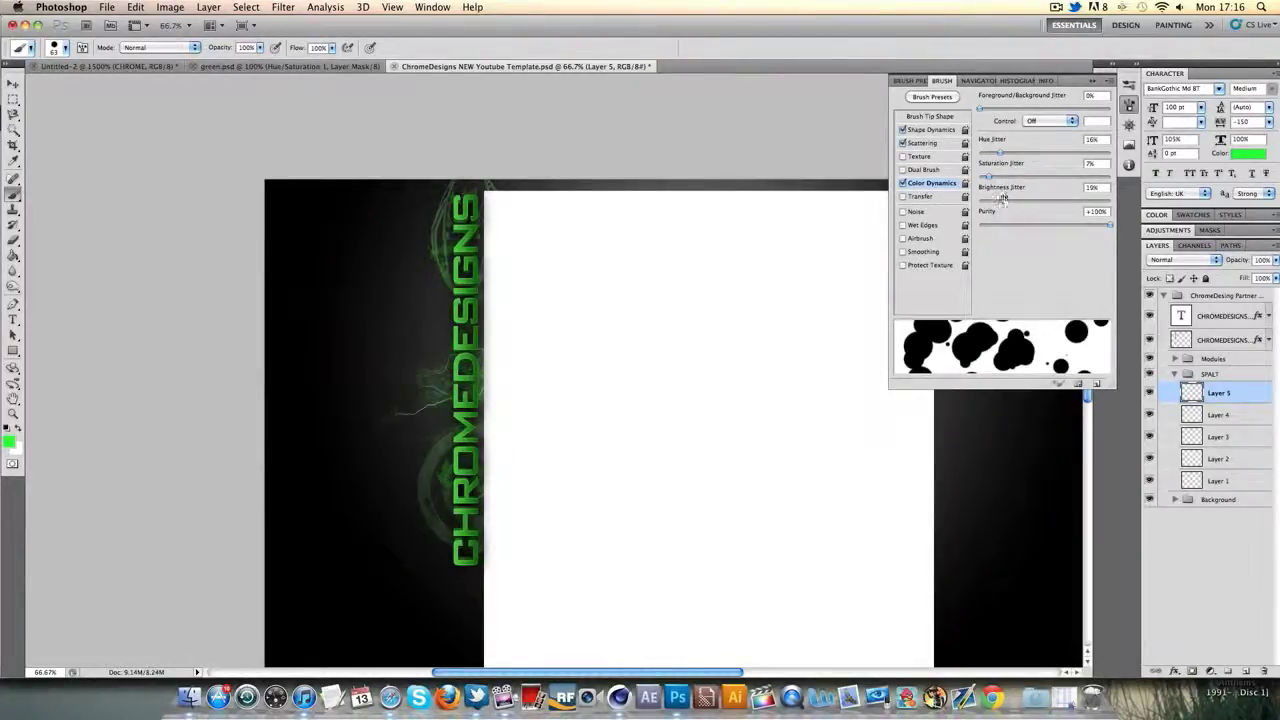
pyautogui.moveTo(455, 330)
pyautogui.mouseDown()
pyautogui.moveTo(400, 385)
pyautogui.moveTo(360, 240)
pyautogui.moveTo(396, 330)
pyautogui.moveTo(435, 258)
pyautogui.moveTo(345, 470)
pyautogui.moveTo(422, 205)
pyautogui.mouseUp()
pyautogui.press('super+z')
pyautogui.press('super+z')
pyautogui.moveTo(1071, 200); pyautogui.dragTo(1052, 205)
pyautogui.moveTo(403, 277)
pyautogui.mouseDown()
pyautogui.moveTo(425, 405)
pyautogui.moveTo(338, 542)
pyautogui.mouseUp()
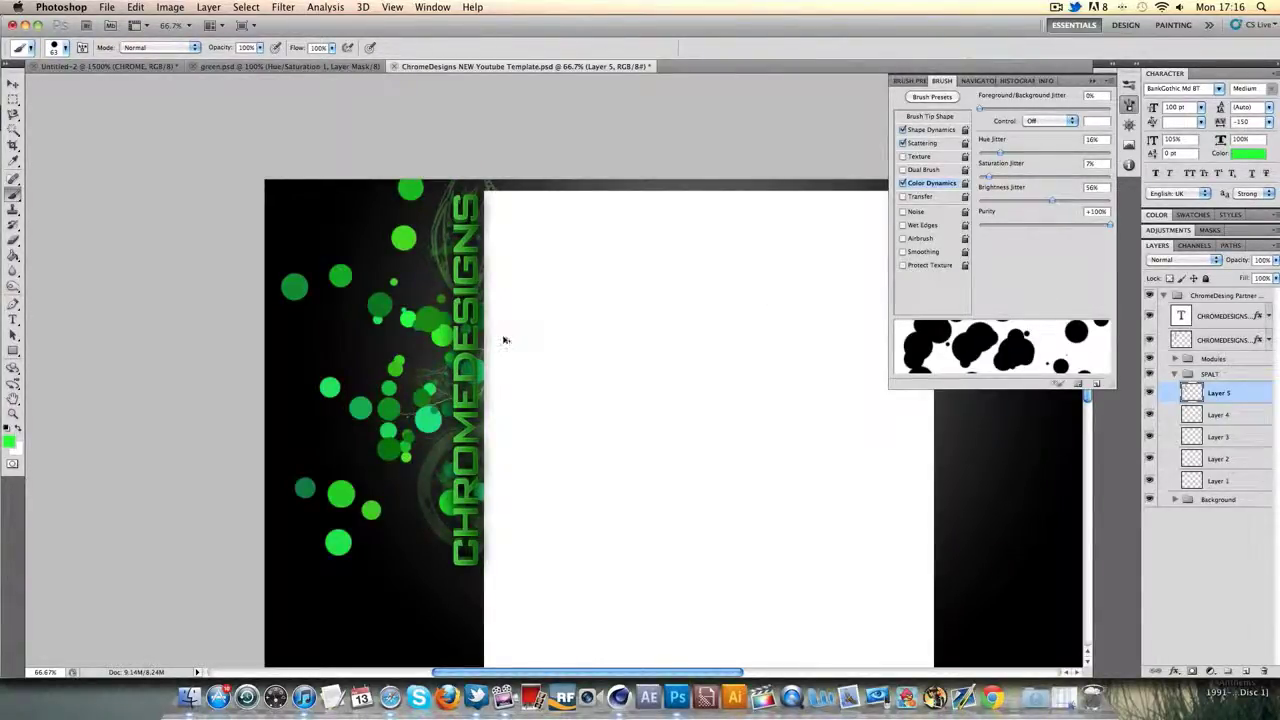
pyautogui.press('super+z')
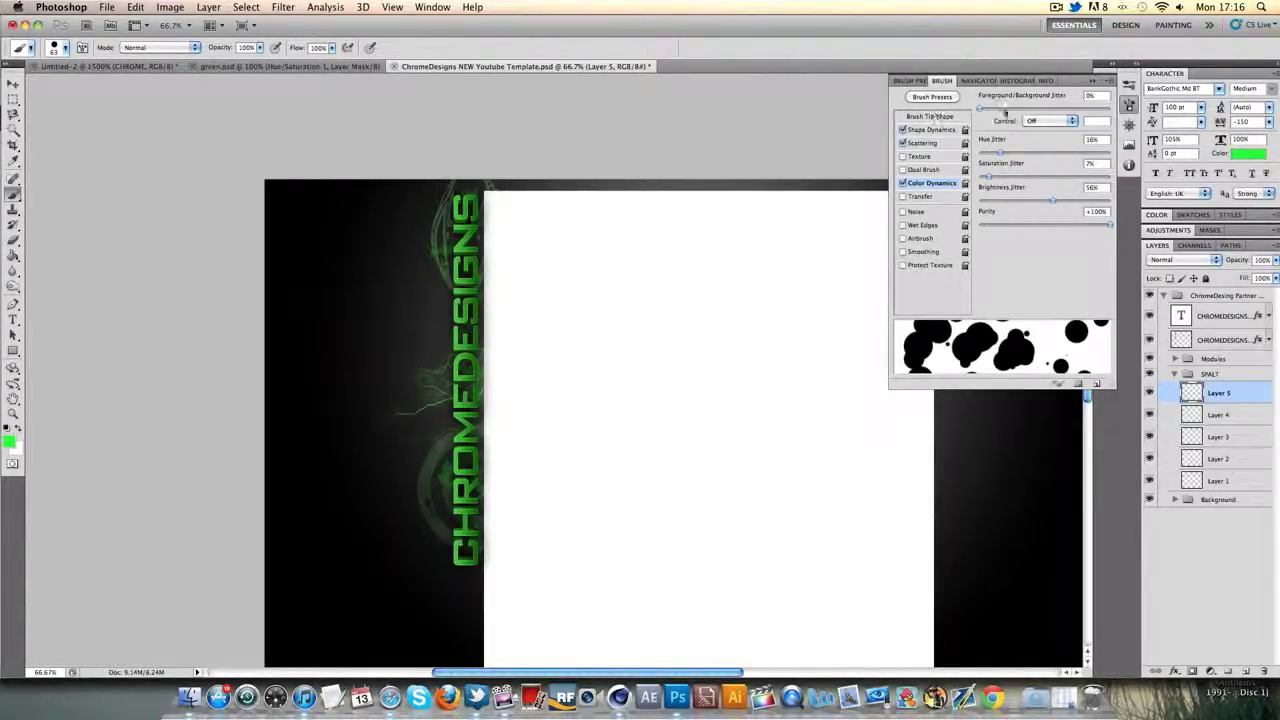
# Paint green bokeh dots down the left side of the lettering and near its top.
pyautogui.click(1087, 82)
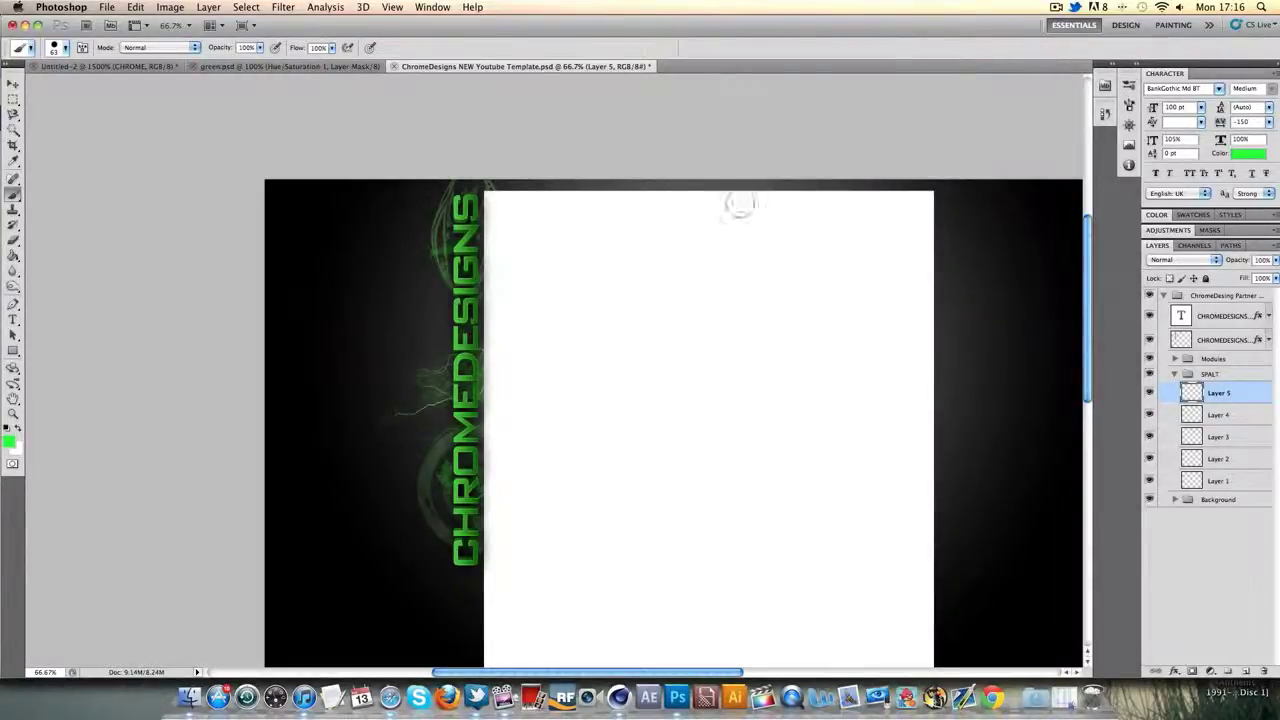
pyautogui.moveTo(437, 200)
pyautogui.mouseDown()
pyautogui.moveTo(414, 270)
pyautogui.moveTo(442, 277)
pyautogui.moveTo(441, 566)
pyautogui.mouseUp()
pyautogui.press('super+z')
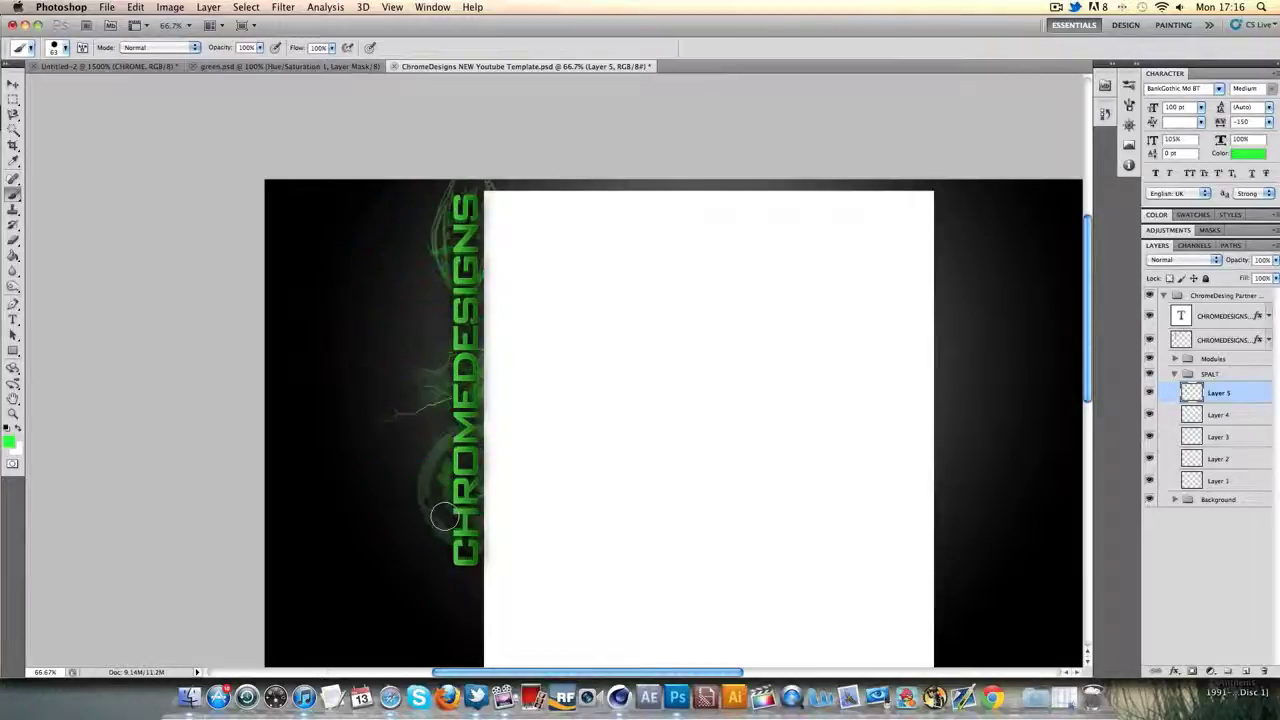
pyautogui.moveTo(455, 522)
pyautogui.mouseDown()
pyautogui.moveTo(448, 190)
pyautogui.moveTo(452, 270)
pyautogui.moveTo(430, 400)
pyautogui.moveTo(432, 554)
pyautogui.moveTo(451, 560)
pyautogui.moveTo(437, 555)
pyautogui.mouseUp()
pyautogui.moveTo(425, 310)
pyautogui.mouseDown()
pyautogui.moveTo(445, 225)
pyautogui.moveTo(405, 450)
pyautogui.moveTo(412, 400)
pyautogui.moveTo(377, 245)
pyautogui.mouseUp()
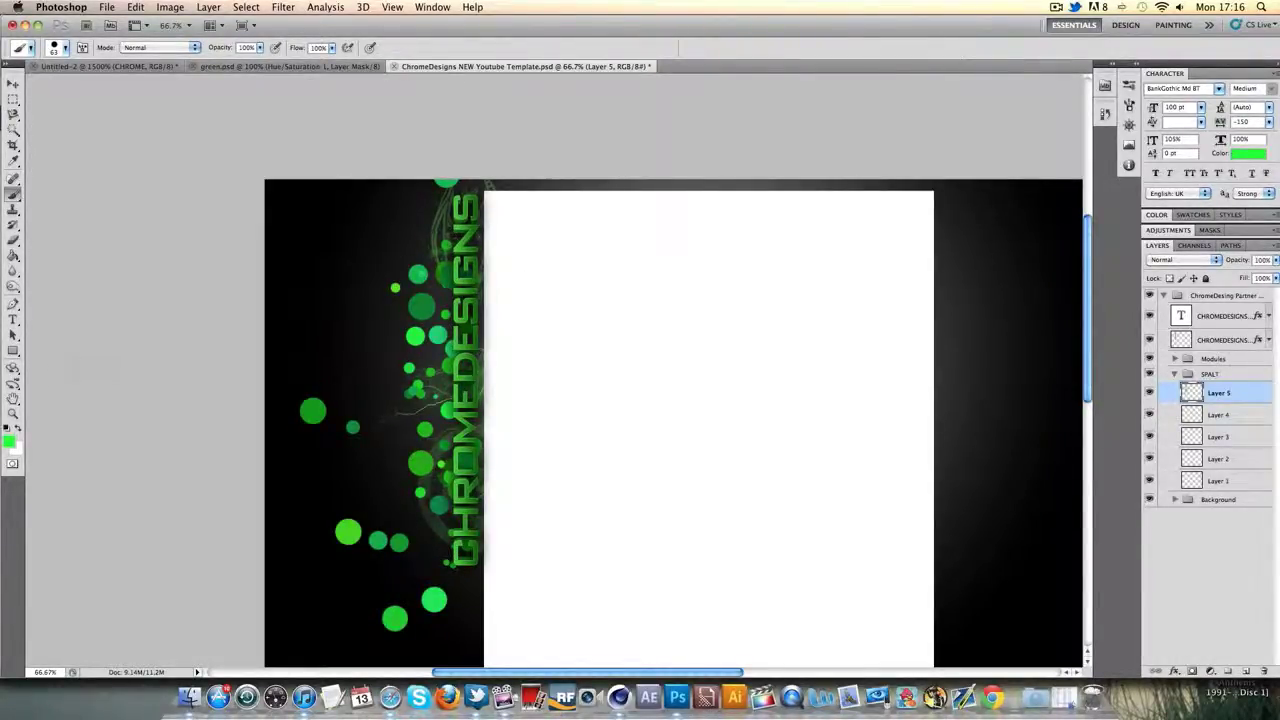
pyautogui.moveTo(1157, 246)
pyautogui.mouseDown()
pyautogui.moveTo(1190, 264)
pyautogui.moveTo(1168, 266)
pyautogui.mouseUp()
# Try Overlay blending on Layer 5's green dots and view them at actual pixels.
pyautogui.click(1168, 266)
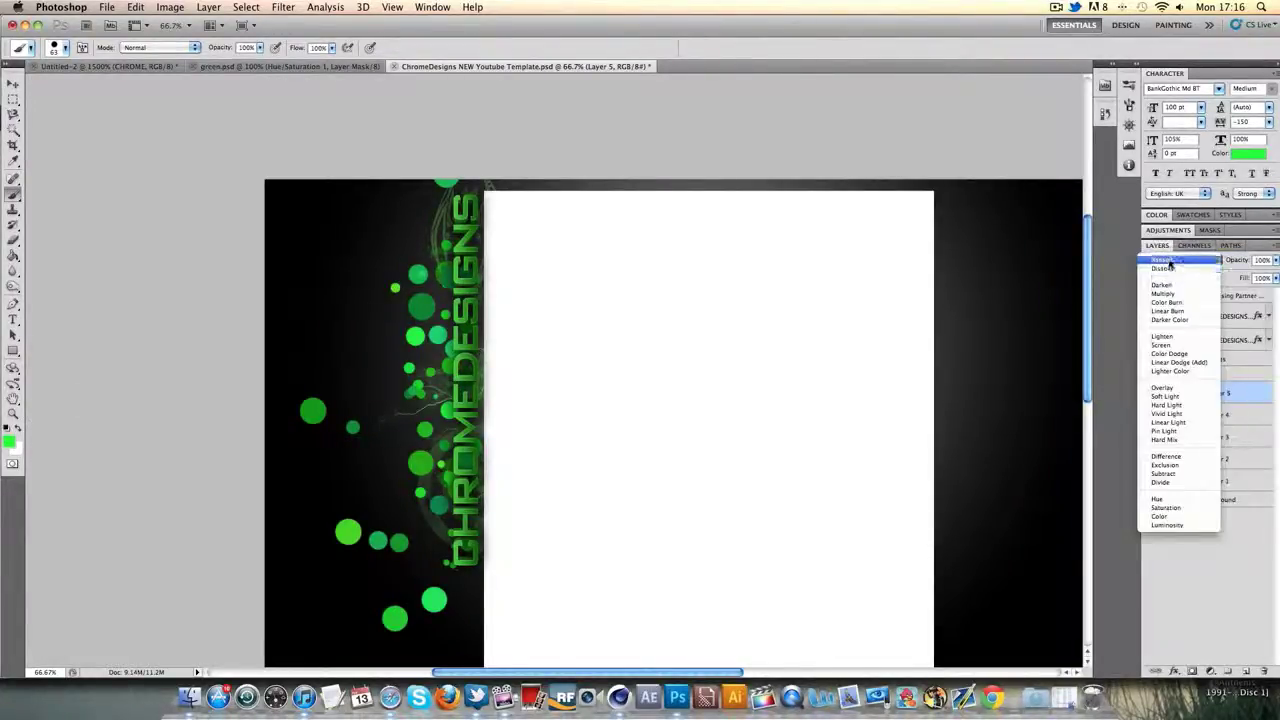
pyautogui.click(1160, 390)
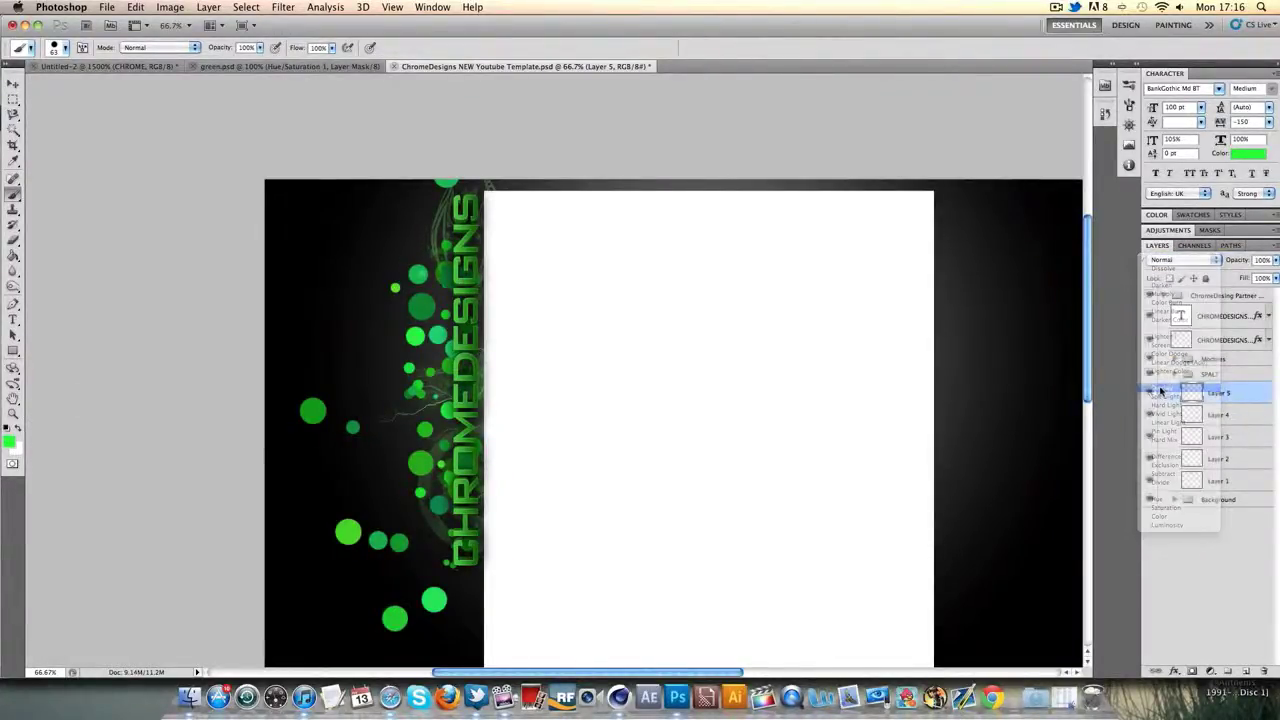
pyautogui.click(13, 413)
pyautogui.rightClick(398, 352)
pyautogui.click(423, 374)
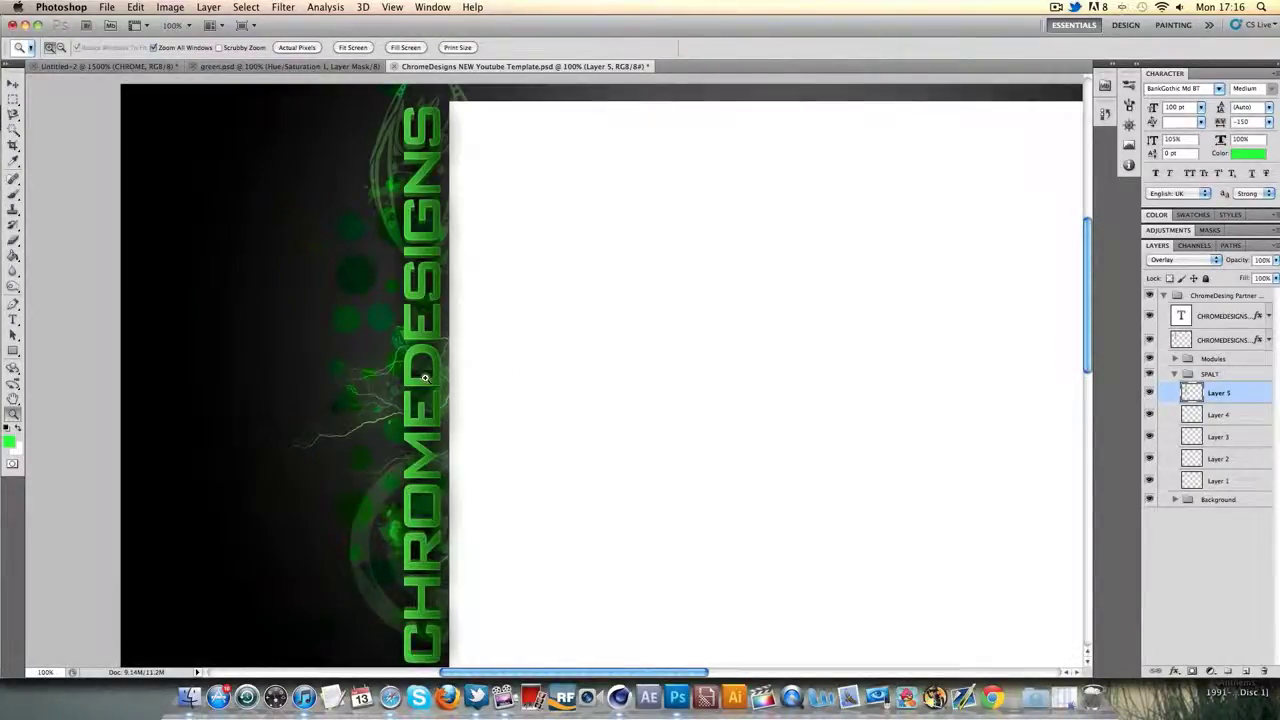
# Return Layer 5 to Normal blending and lower its opacity to 15%.
pyautogui.click(1200, 260)
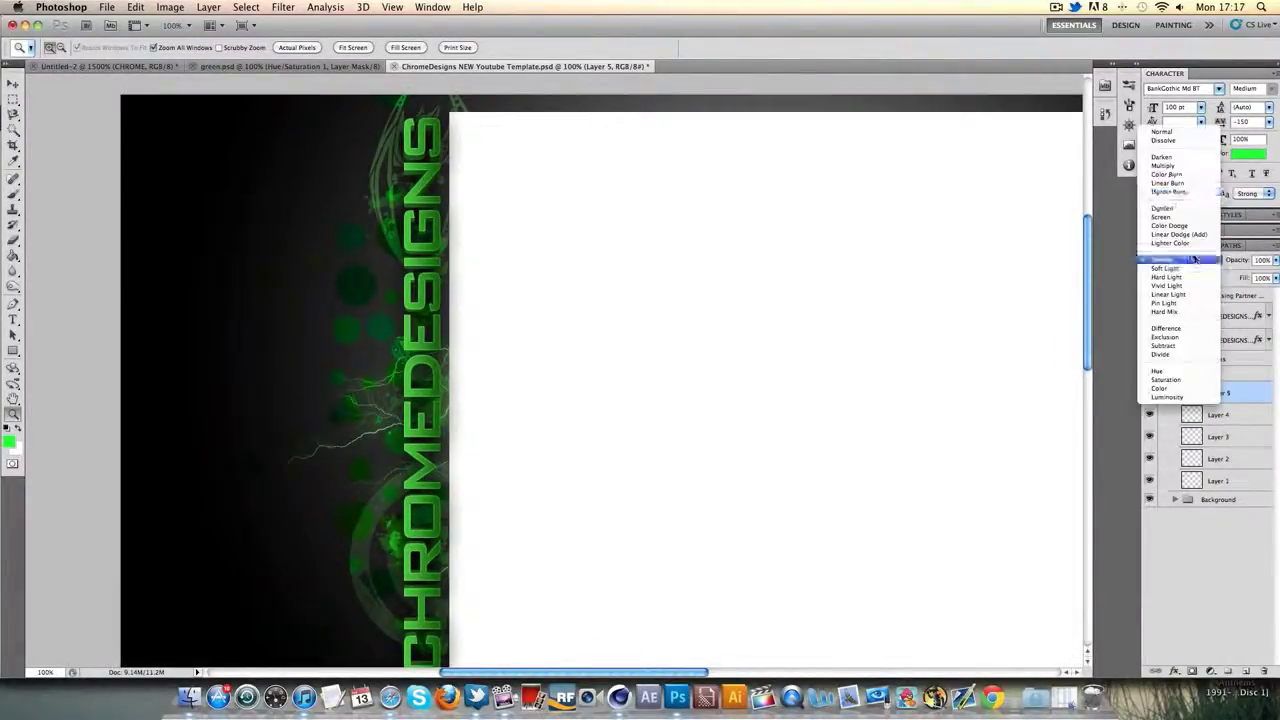
pyautogui.click(1161, 132)
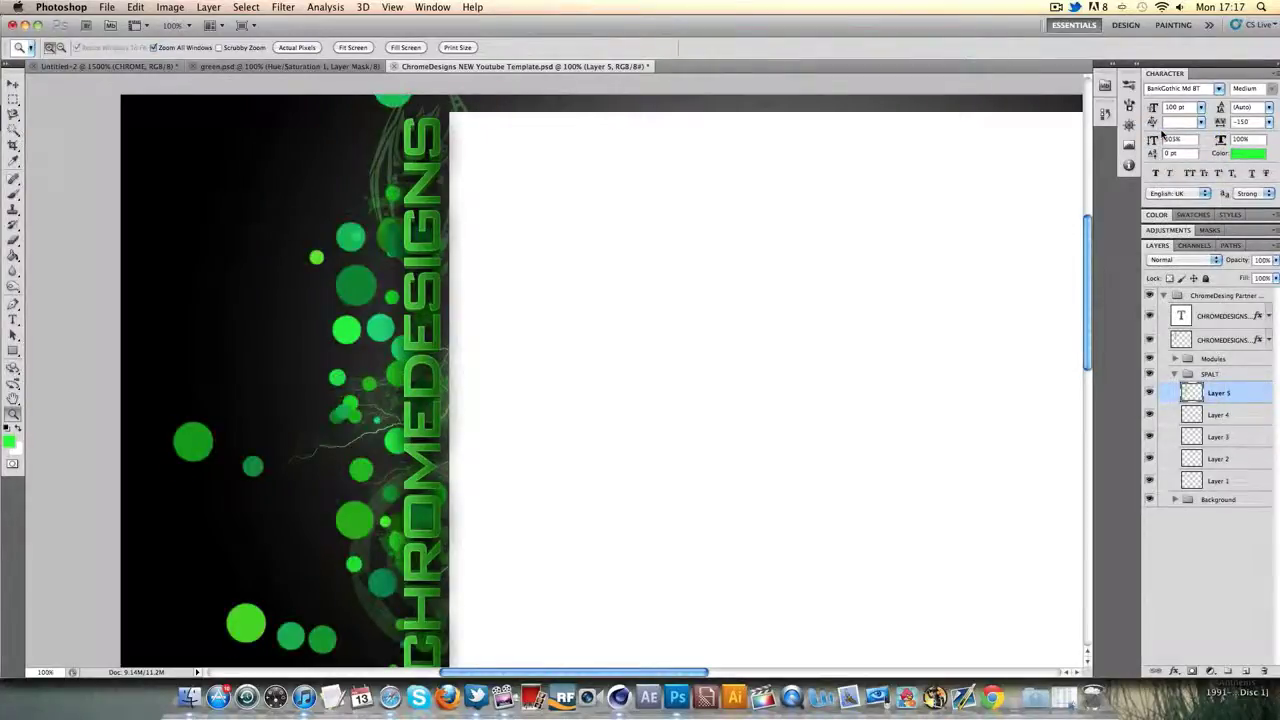
pyautogui.click(1276, 260)
pyautogui.moveTo(1268, 278); pyautogui.dragTo(1212, 280)
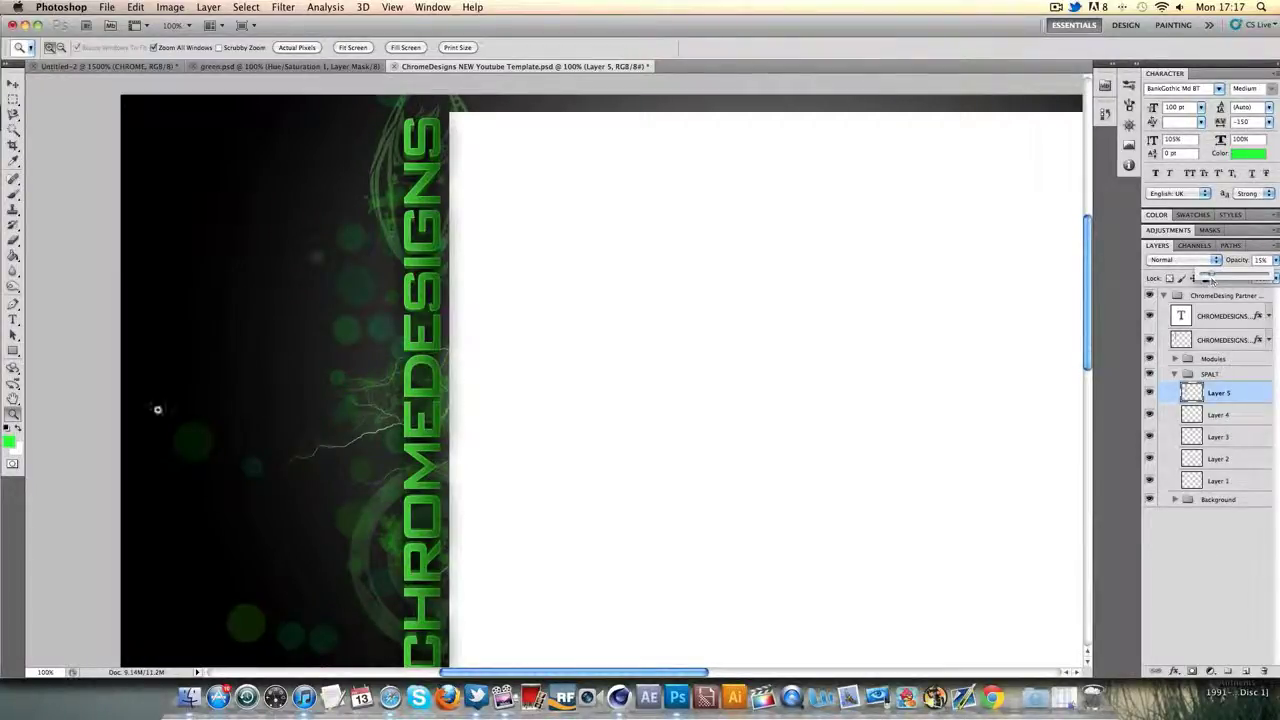
pyautogui.rightClick(390, 382)
pyautogui.click(395, 390)
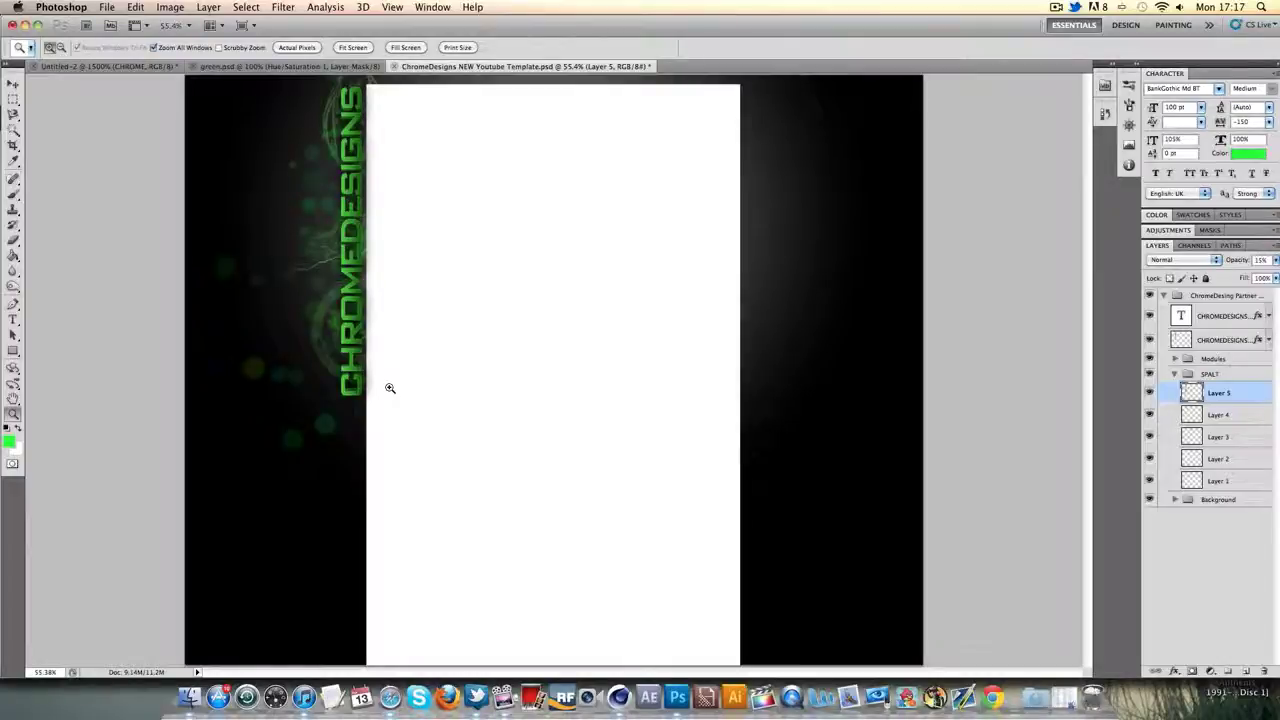
pyautogui.click(378, 420)
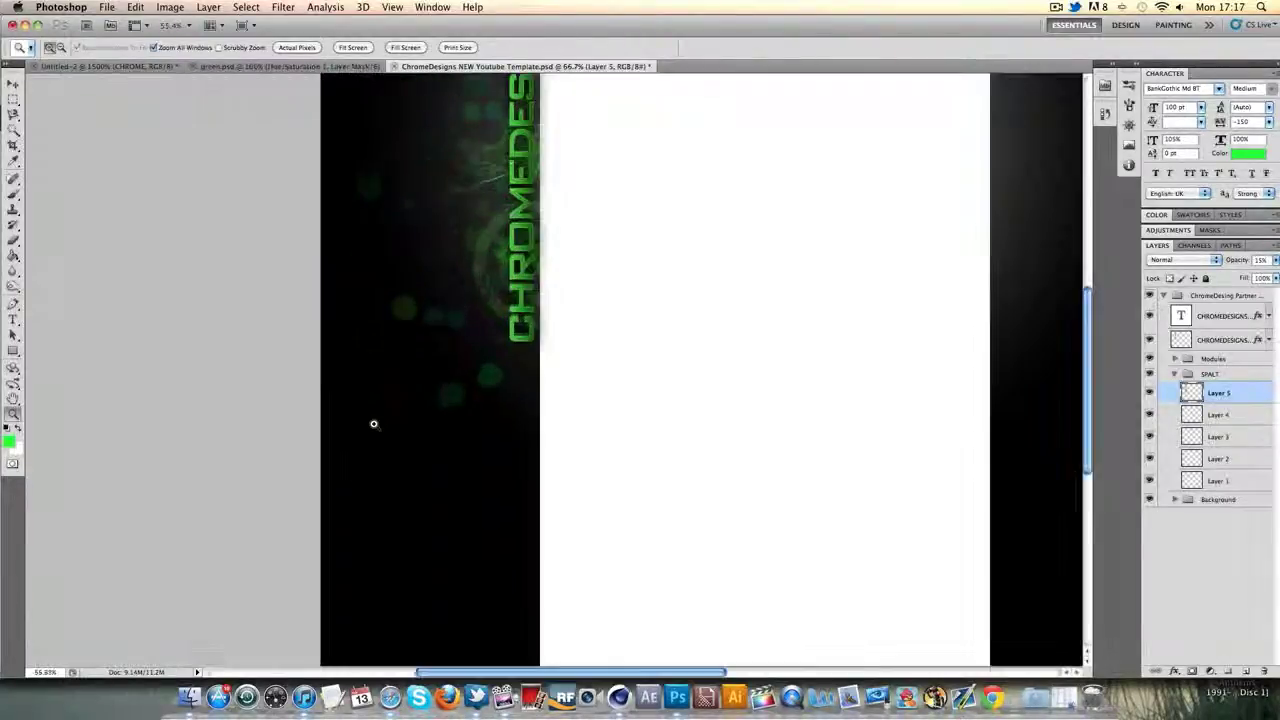
pyautogui.click(640, 251)
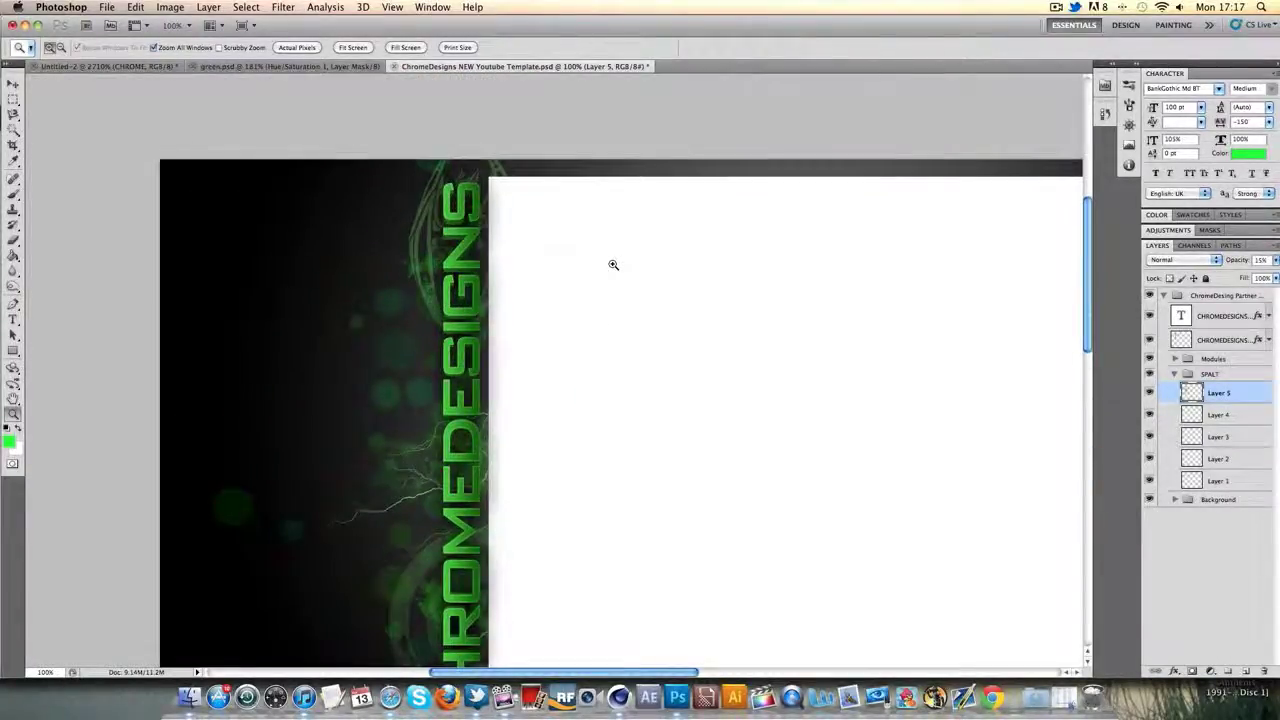
# Add a new empty Layer 6 directly above the Background layer.
pyautogui.click(1177, 500)
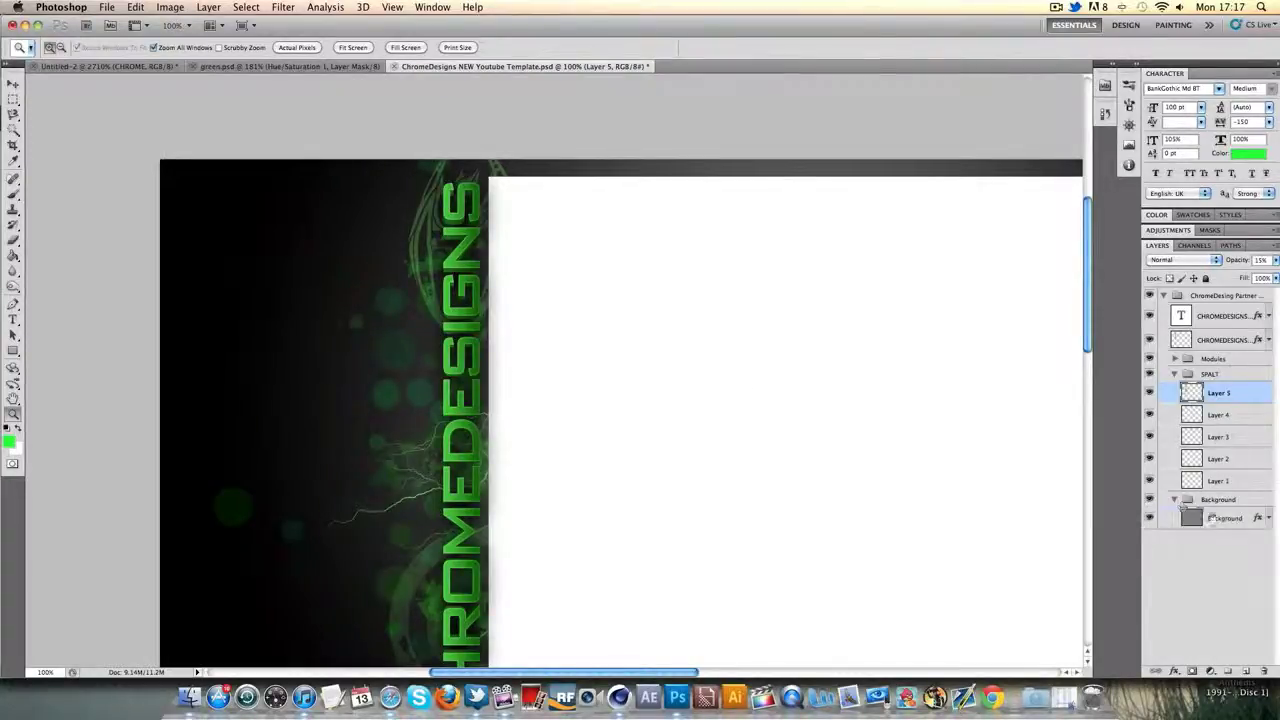
pyautogui.click(1215, 519)
pyautogui.click(1246, 672)
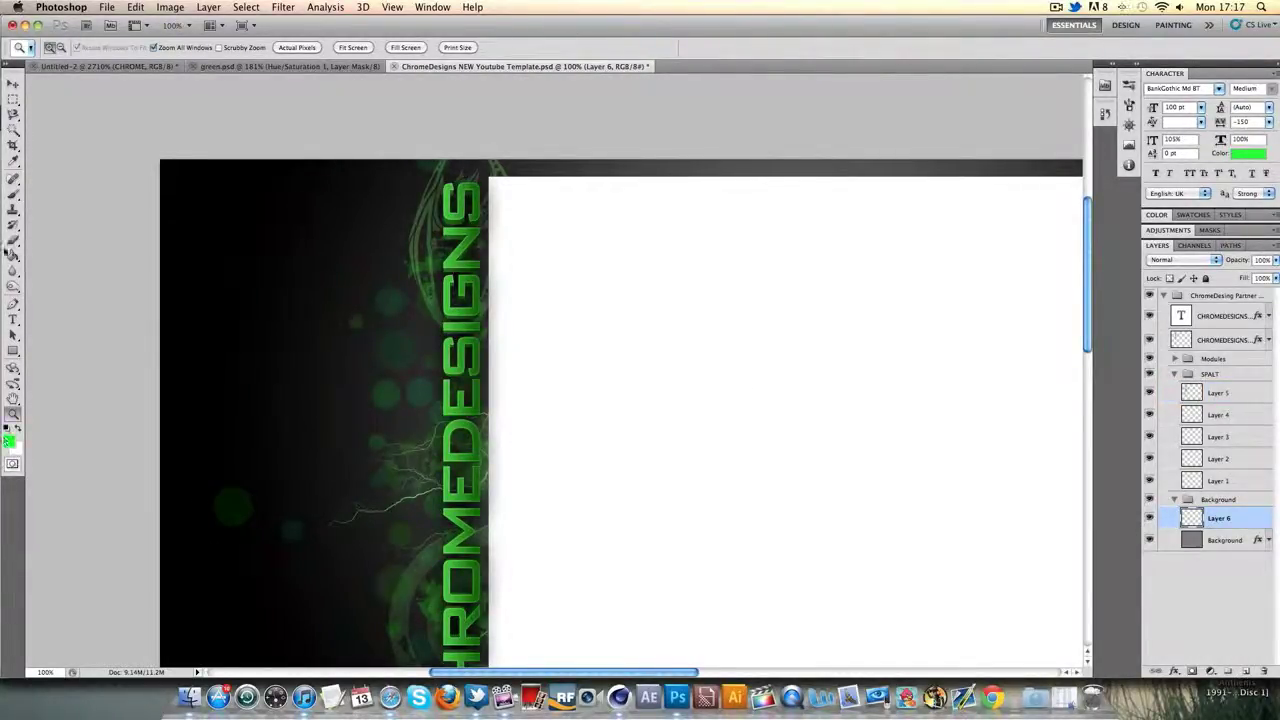
# Set the foreground painting colour to pure black.
pyautogui.click(13, 256)
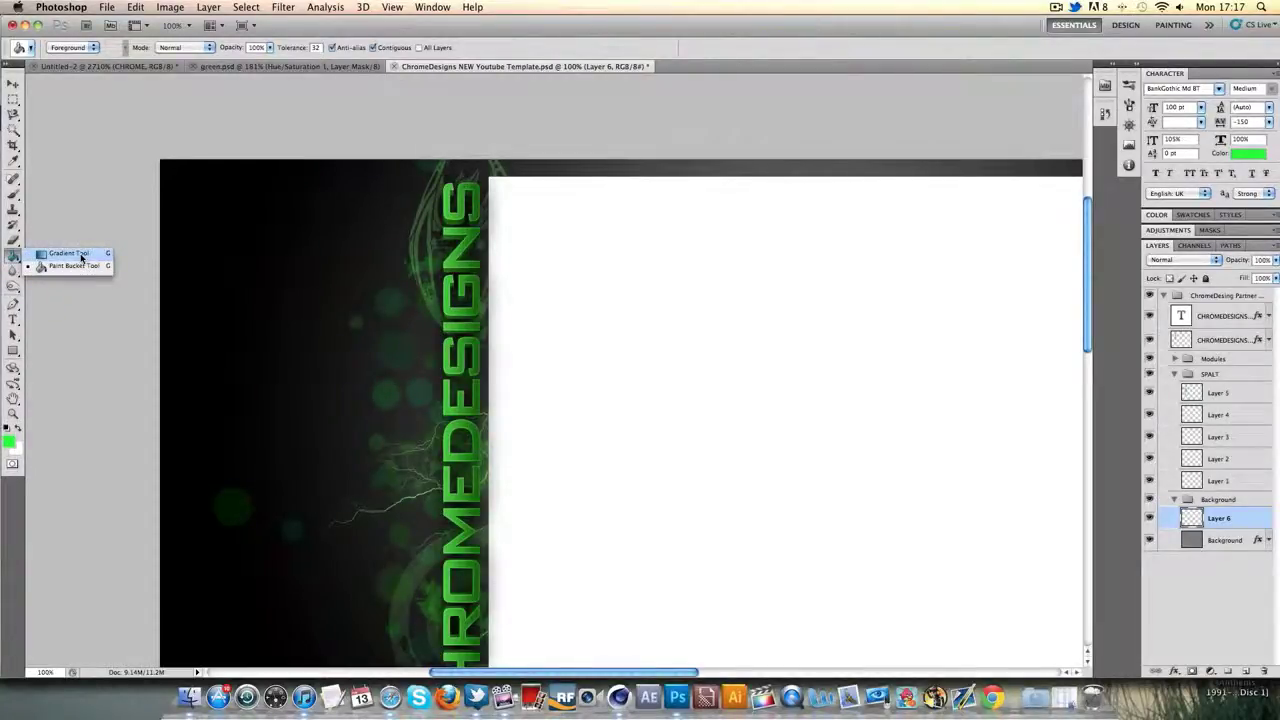
pyautogui.click(24, 339)
pyautogui.click(8, 435)
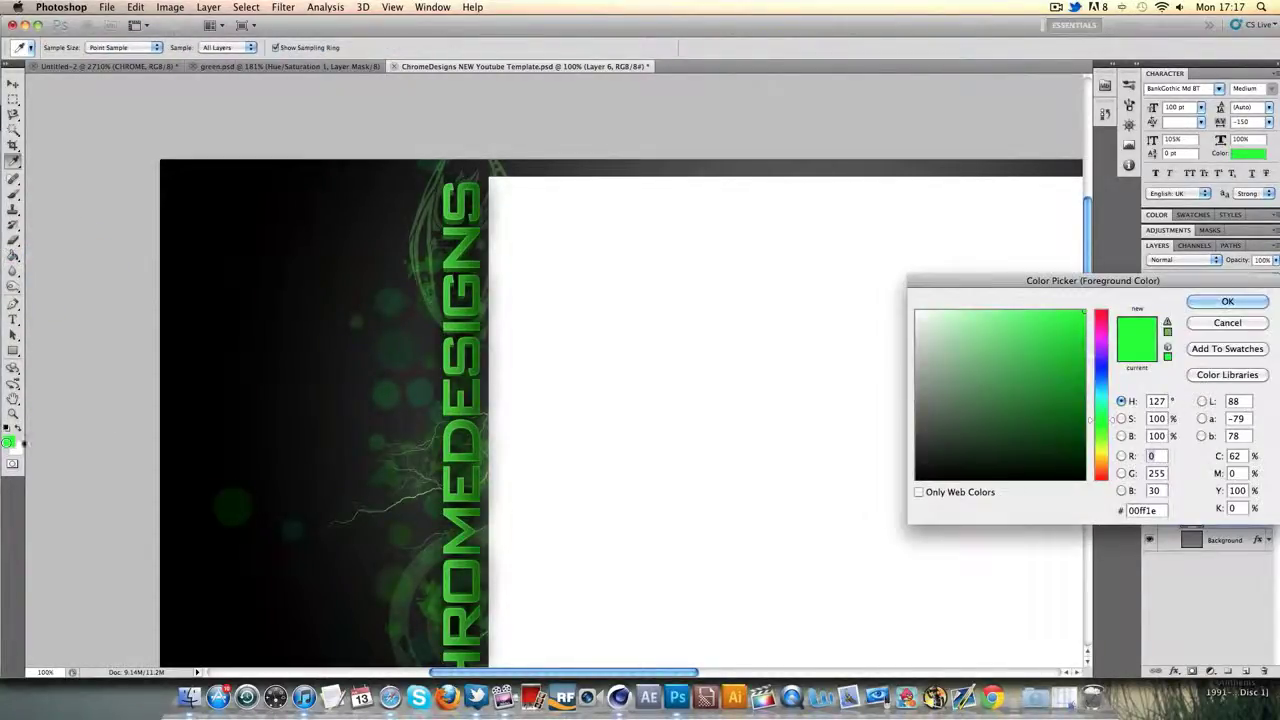
pyautogui.moveTo(920, 470); pyautogui.dragTo(880, 500)
pyautogui.click(1236, 299)
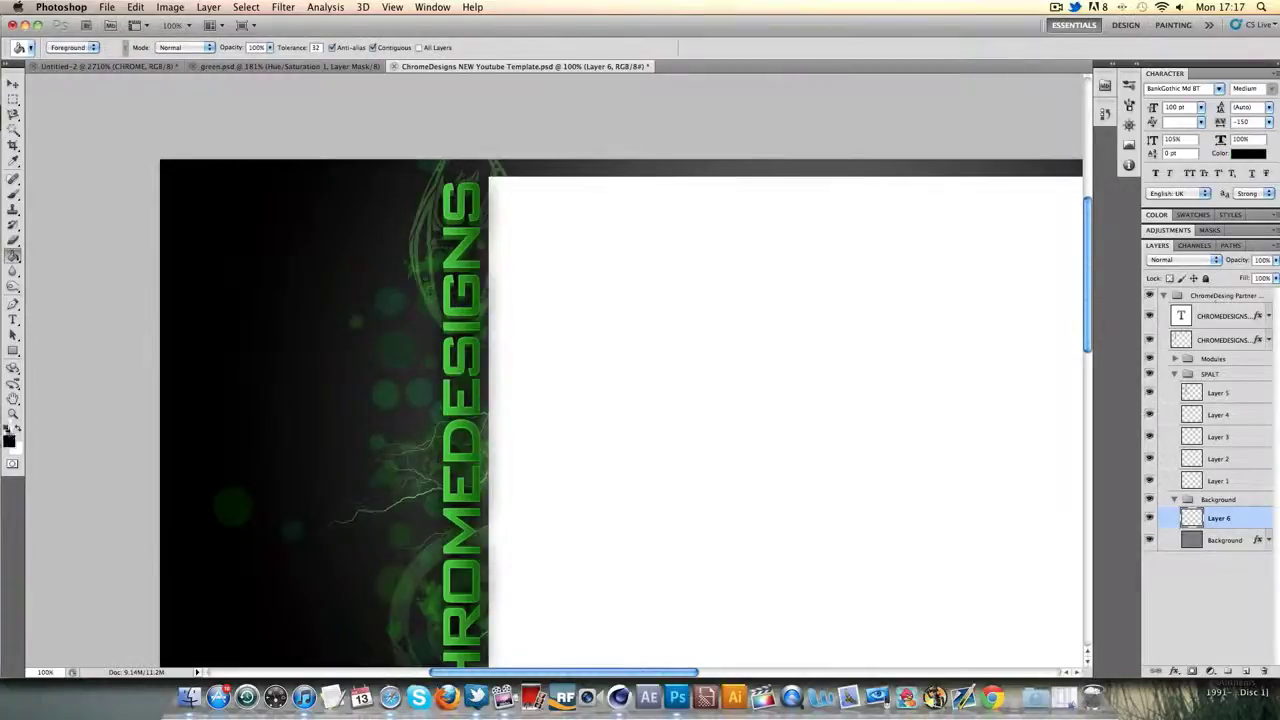
pyautogui.click(283, 7)
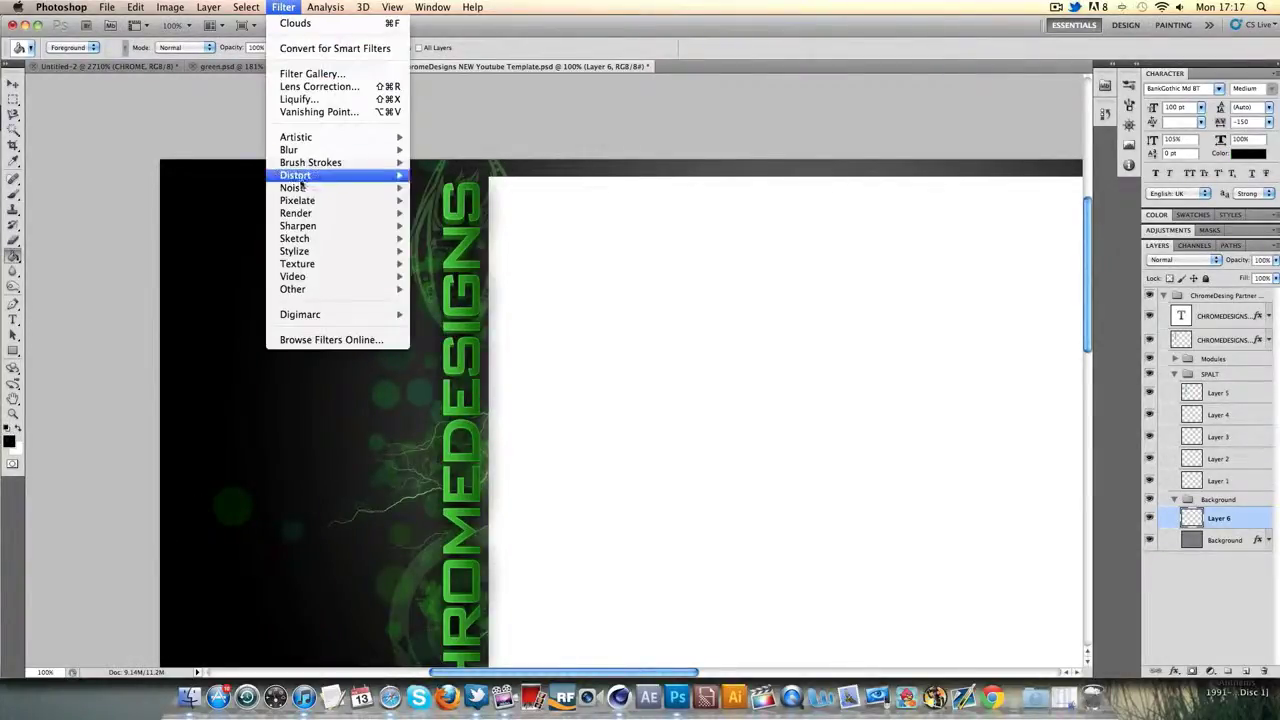
# Render Clouds onto Layer 6 and zoom out to 66.7%.
pyautogui.moveTo(300, 213)
pyautogui.click(440, 213)
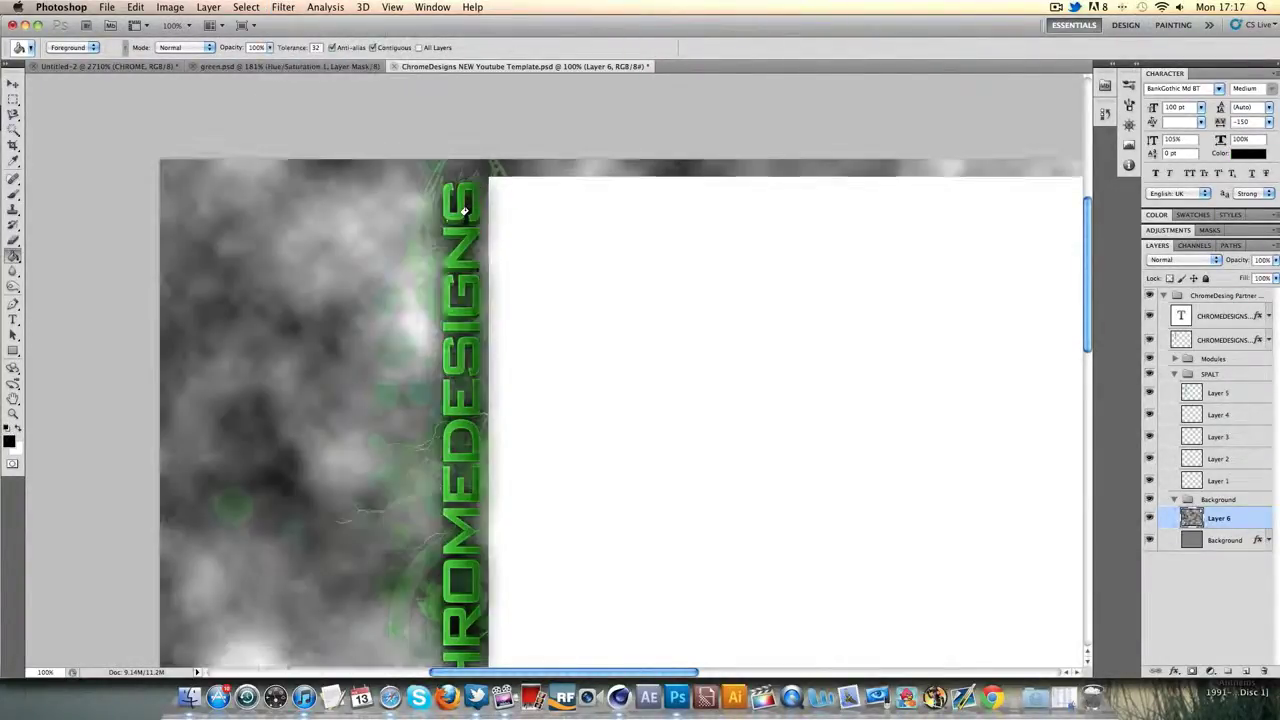
pyautogui.press('z')
pyautogui.rightClick(285, 366)
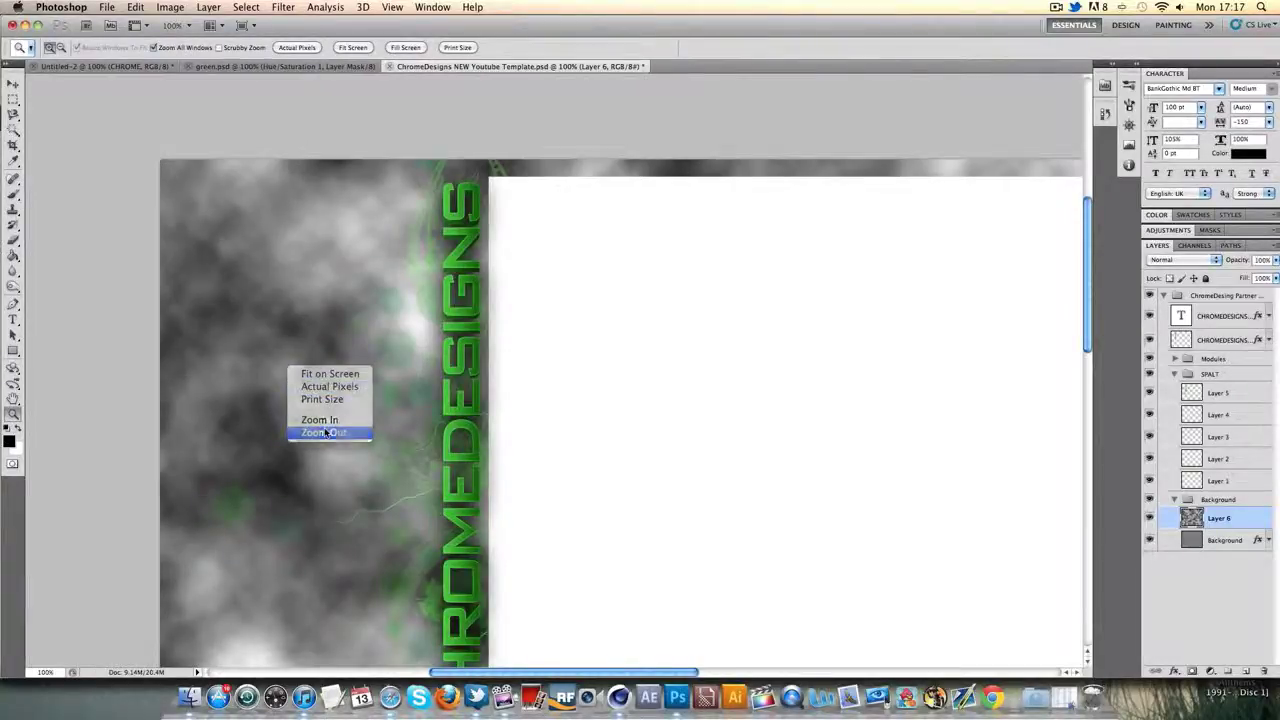
pyautogui.click(325, 430)
# Set Layer 6's blend mode to Overlay.
pyautogui.click(1185, 259)
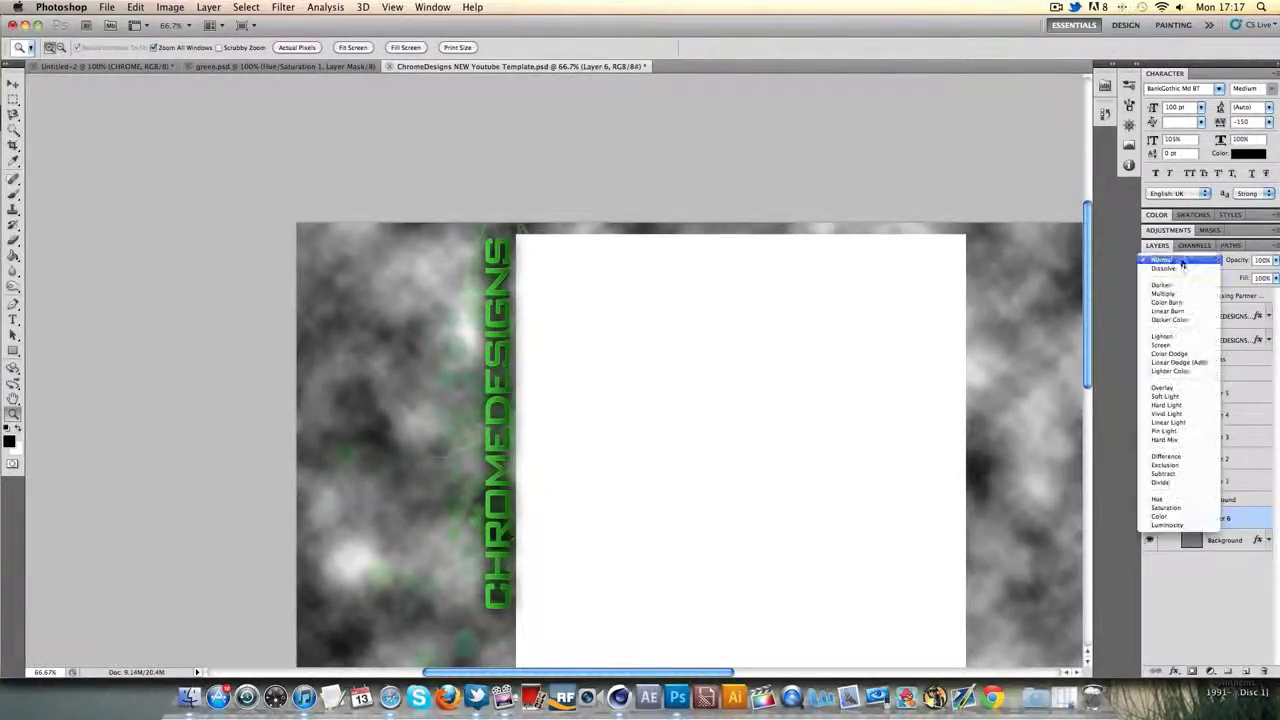
pyautogui.click(1175, 393)
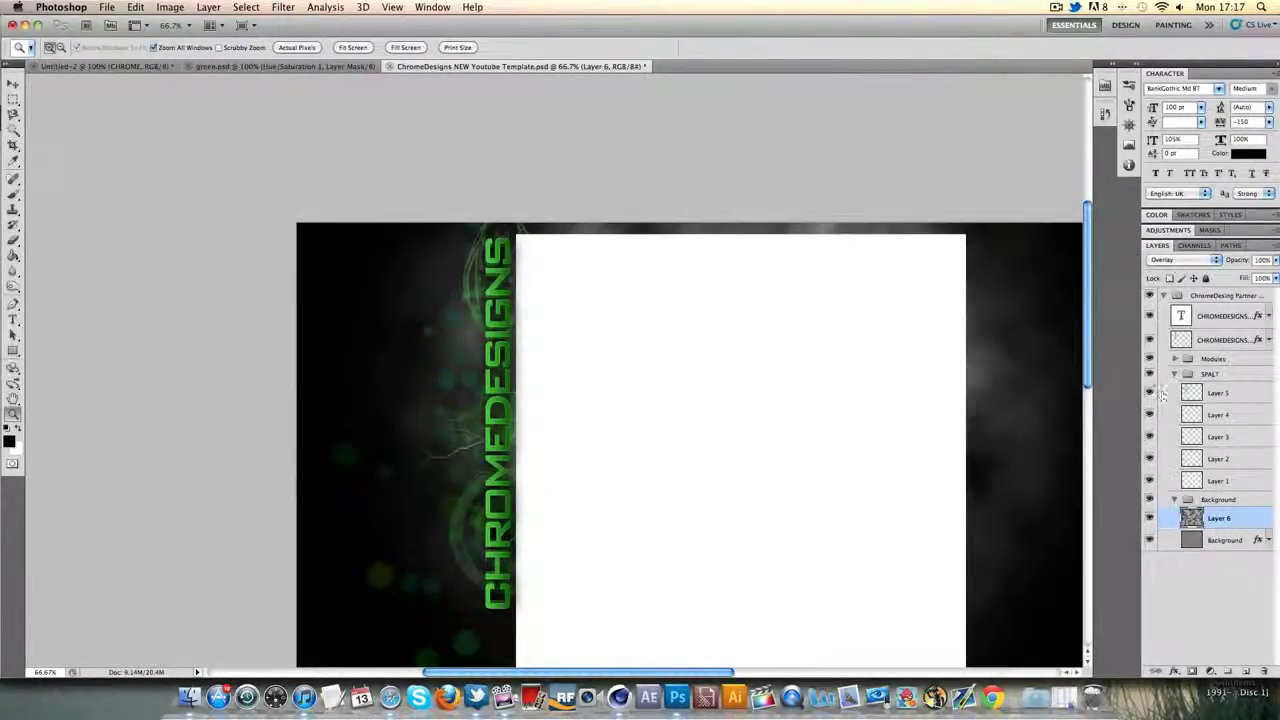
pyautogui.scroll(-3, 806, 320)
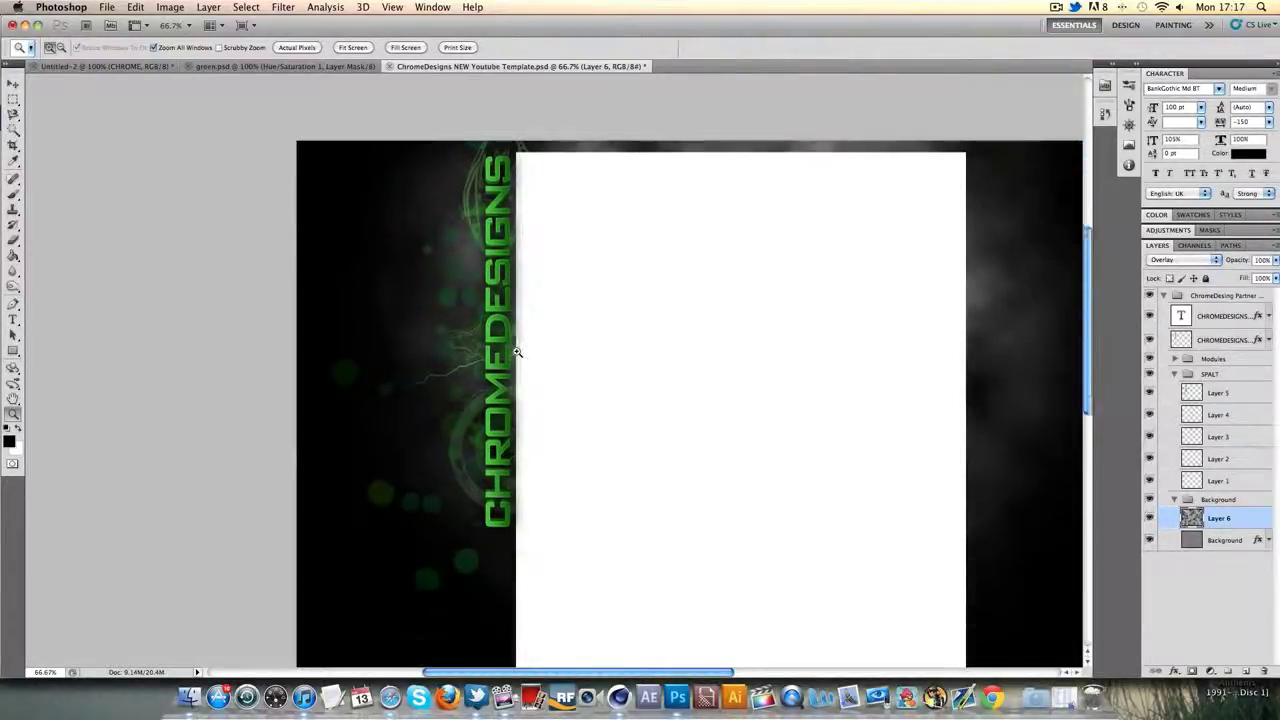
# Move Layer 6 higher in the layer stack, keeping its Overlay blend mode.
pyautogui.click(449, 291)
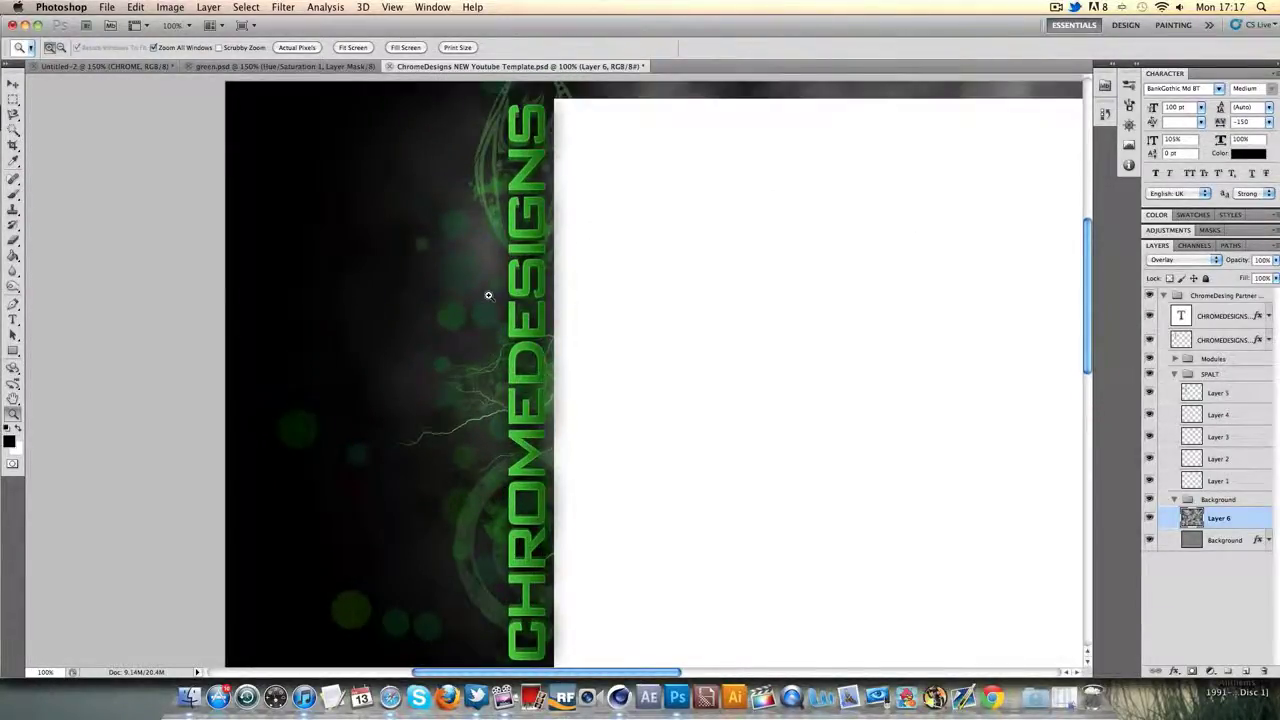
pyautogui.click(488, 295)
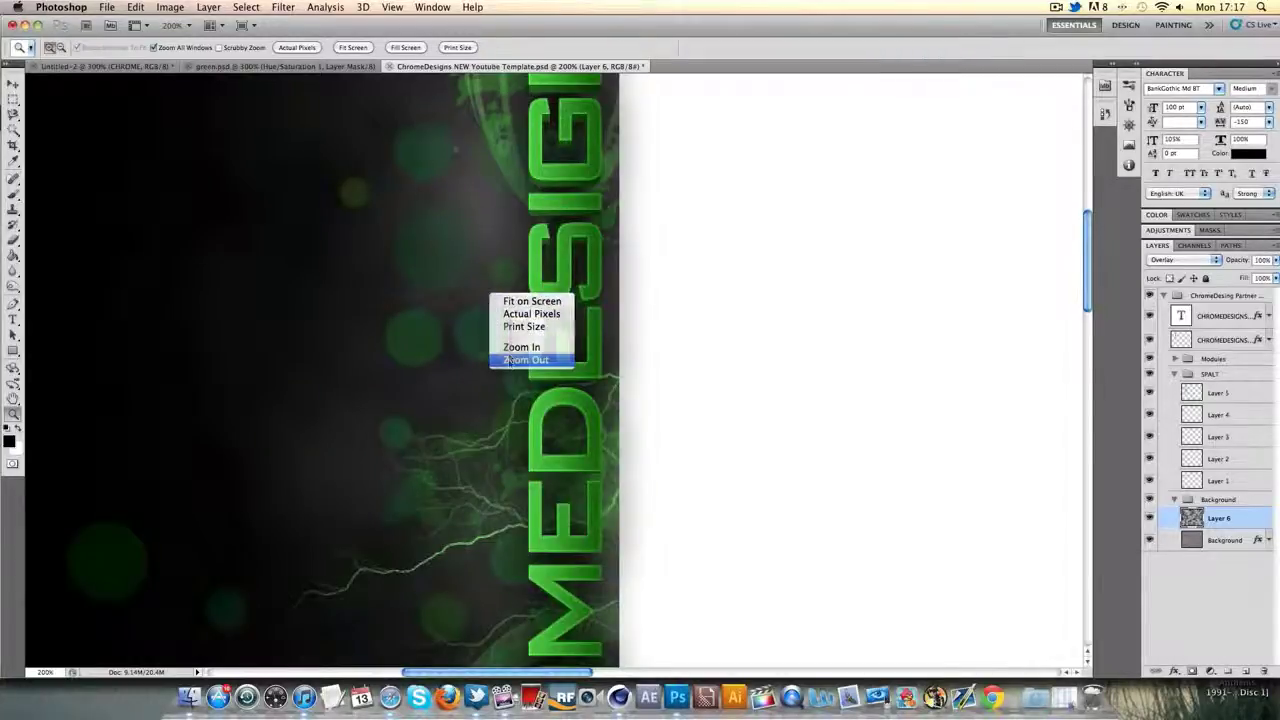
pyautogui.click(520, 360)
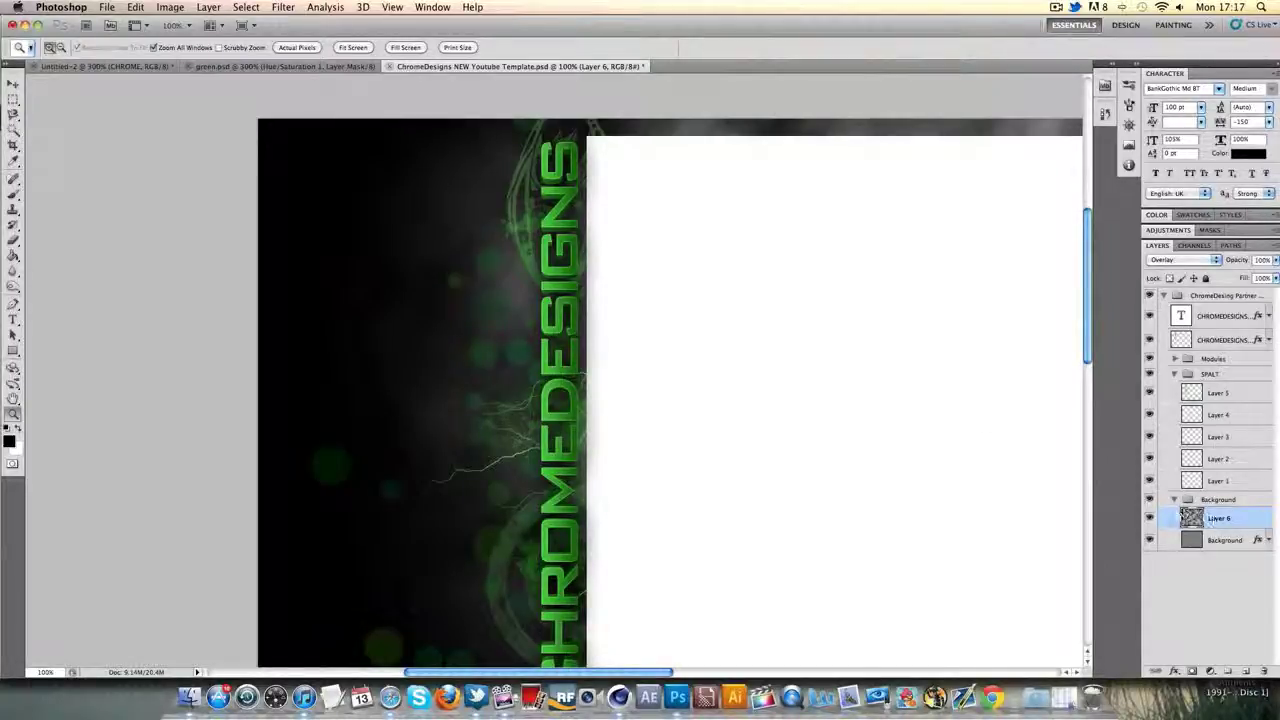
pyautogui.moveTo(1192, 517); pyautogui.dragTo(1228, 294)
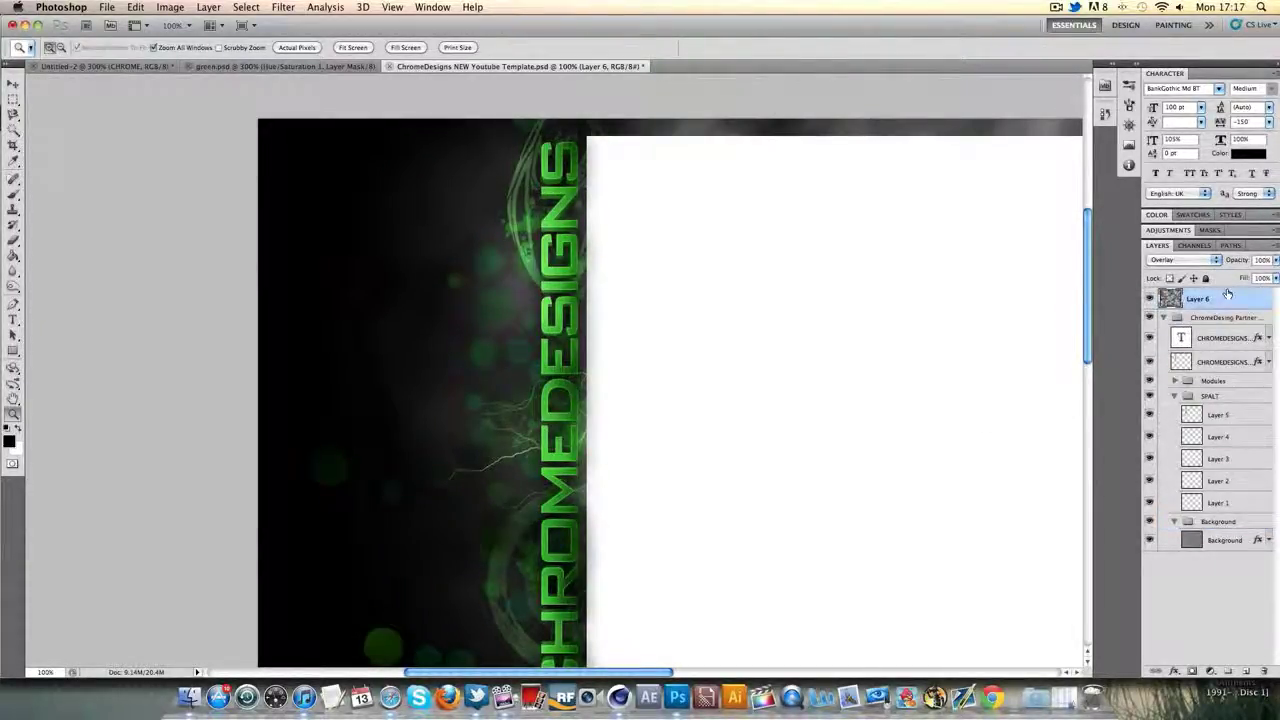
pyautogui.click(1212, 260)
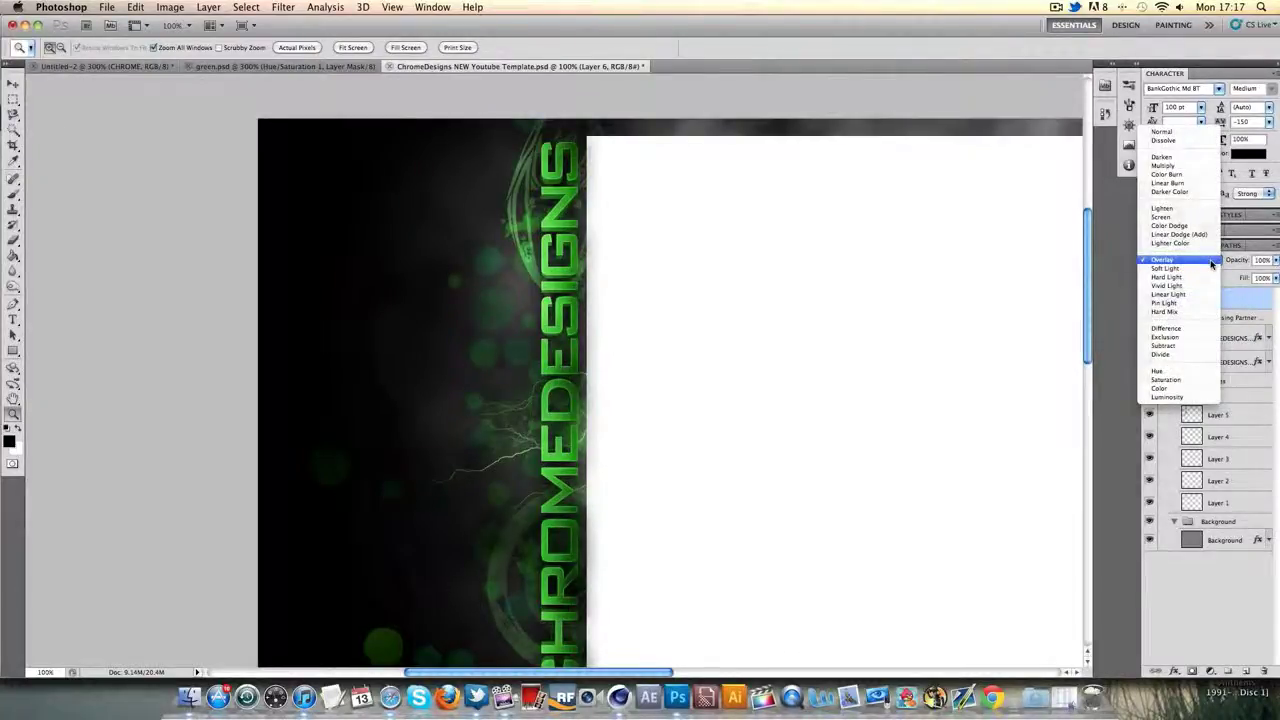
pyautogui.click(1212, 262)
# Nudge the cloud overlay slightly up and left with the Move tool.
pyautogui.click(557, 326)
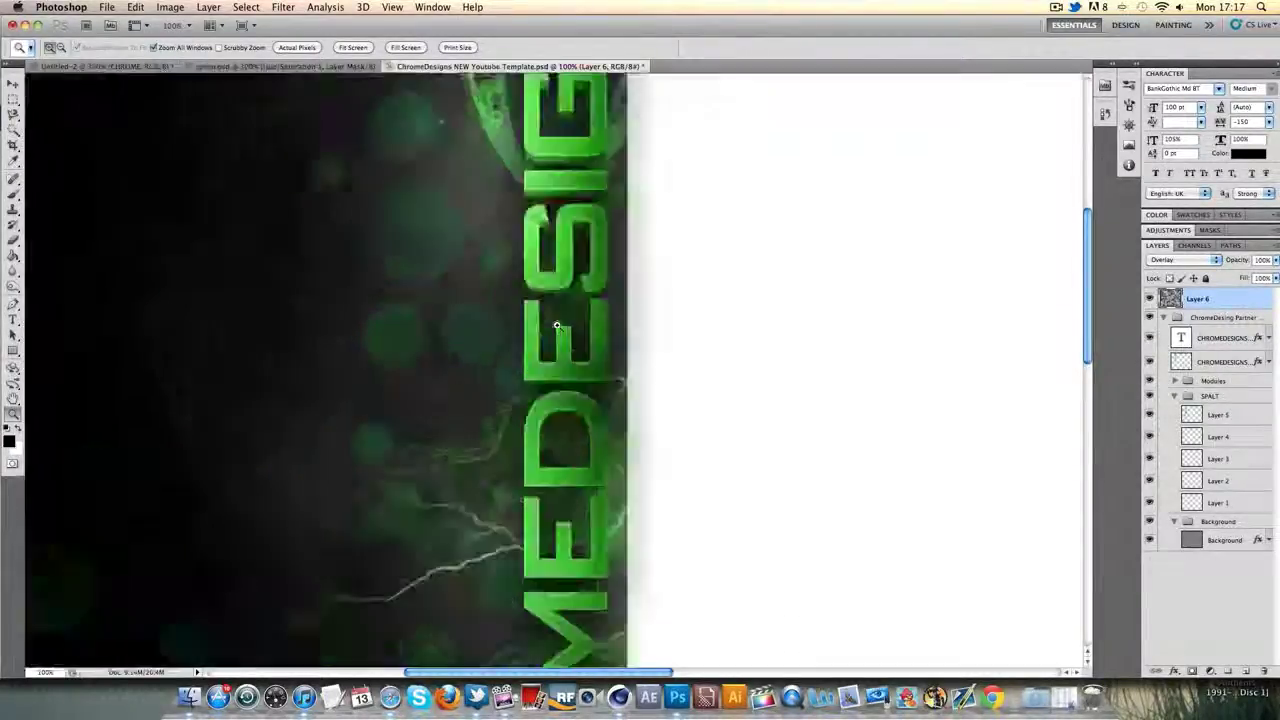
pyautogui.rightClick(557, 326)
pyautogui.click(585, 331)
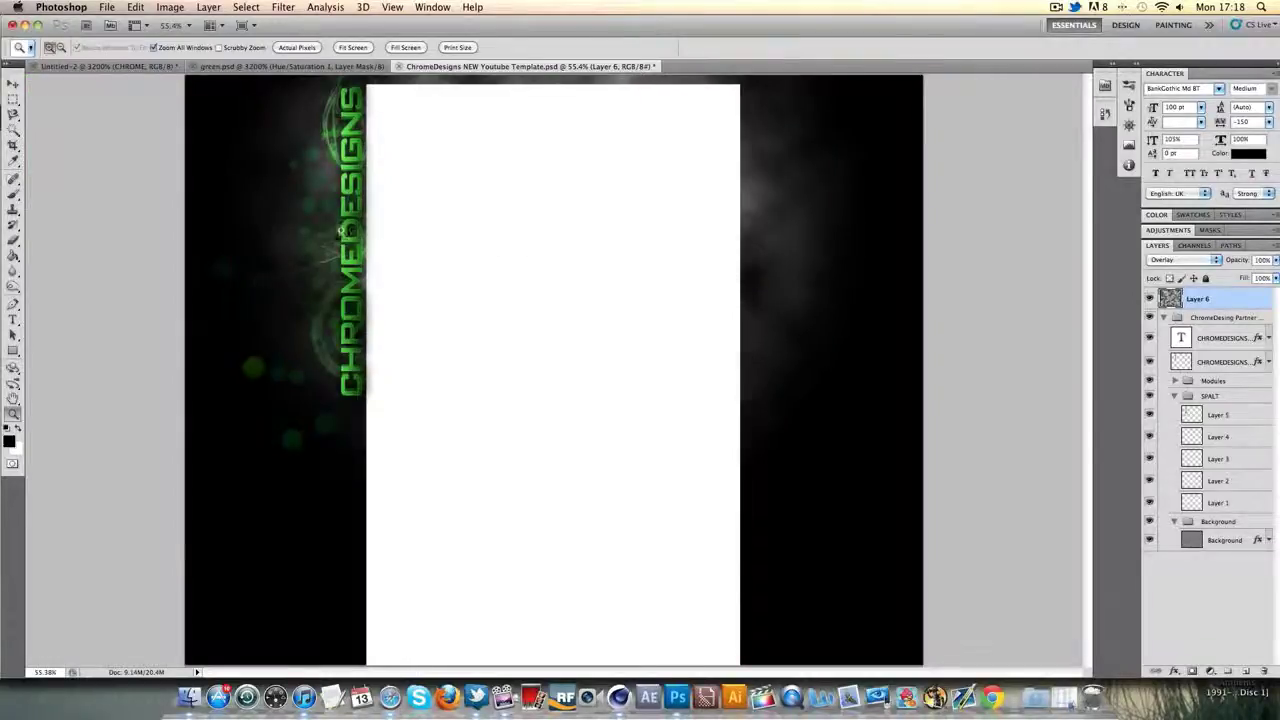
pyautogui.click(340, 230)
pyautogui.click(588, 405)
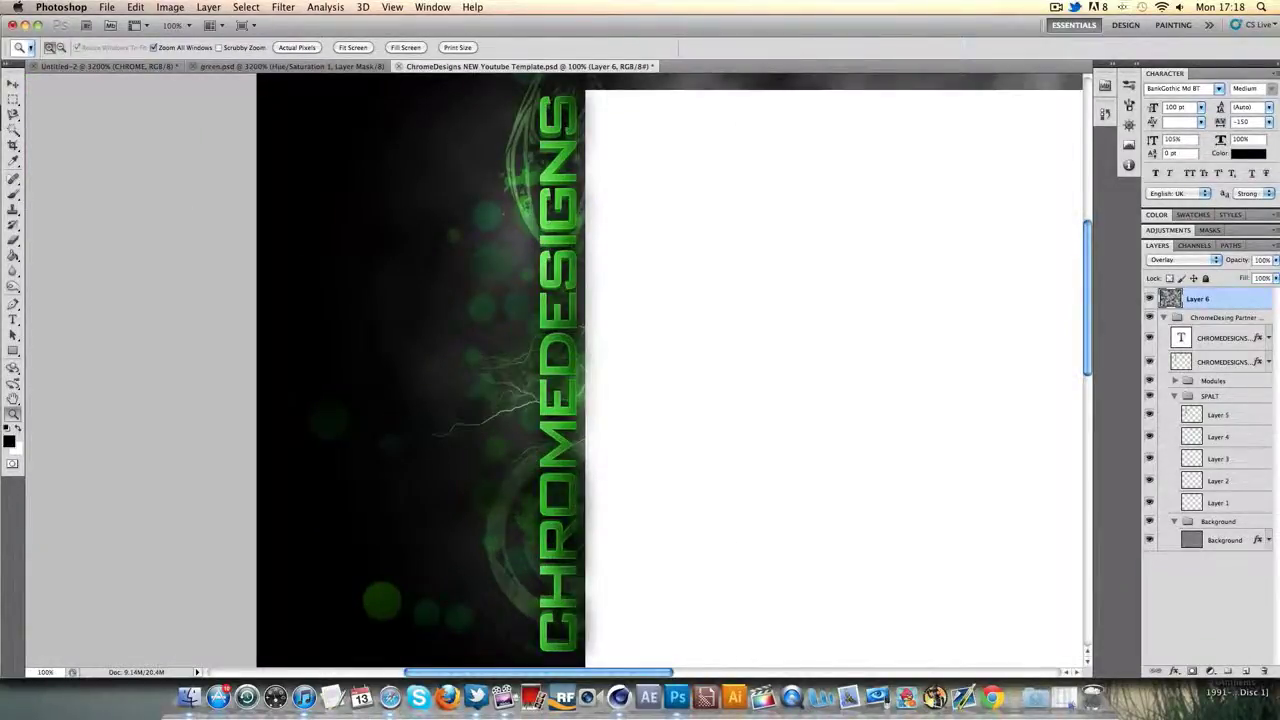
pyautogui.click(13, 84)
pyautogui.moveTo(515, 238)
pyautogui.mouseDown()
pyautogui.moveTo(473, 220)
pyautogui.moveTo(511, 232)
pyautogui.mouseUp()
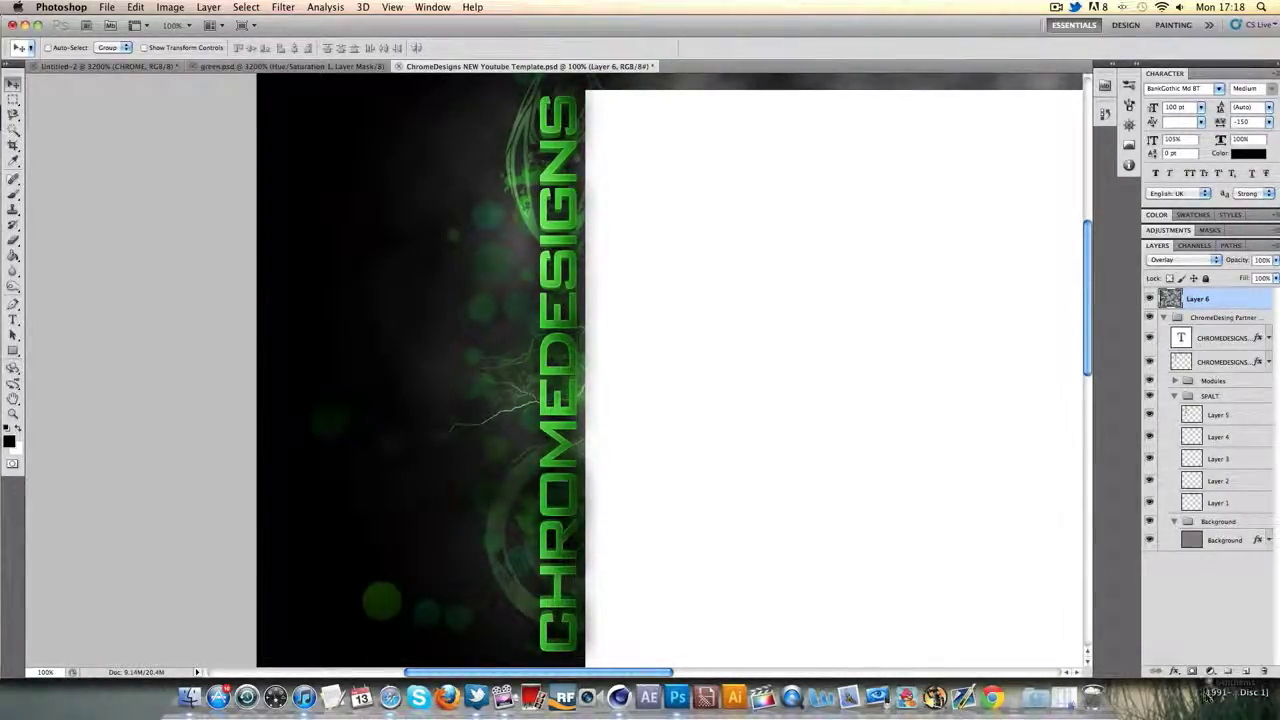
pyautogui.click(1210, 671)
# Add a Hue/Saturation adjustment layer with Colorize ticked at Saturation 25.
pyautogui.click(1136, 527)
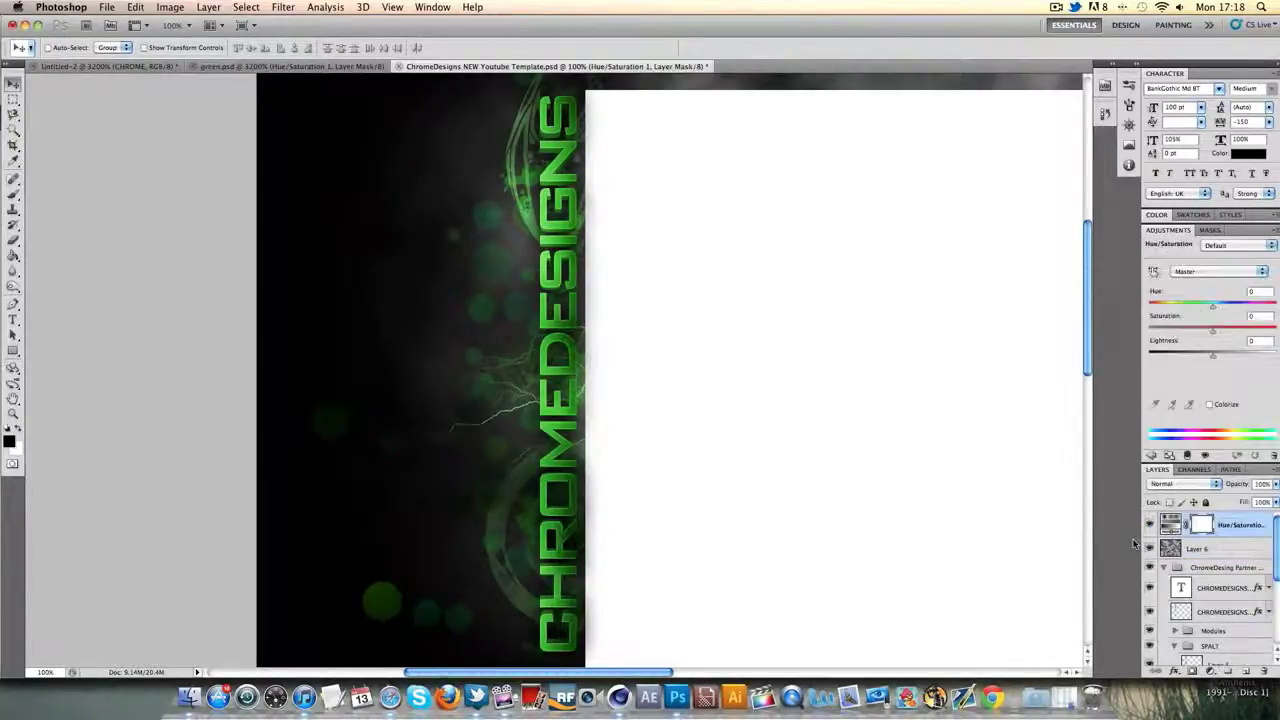
pyautogui.hscroll(1, 650, 370)
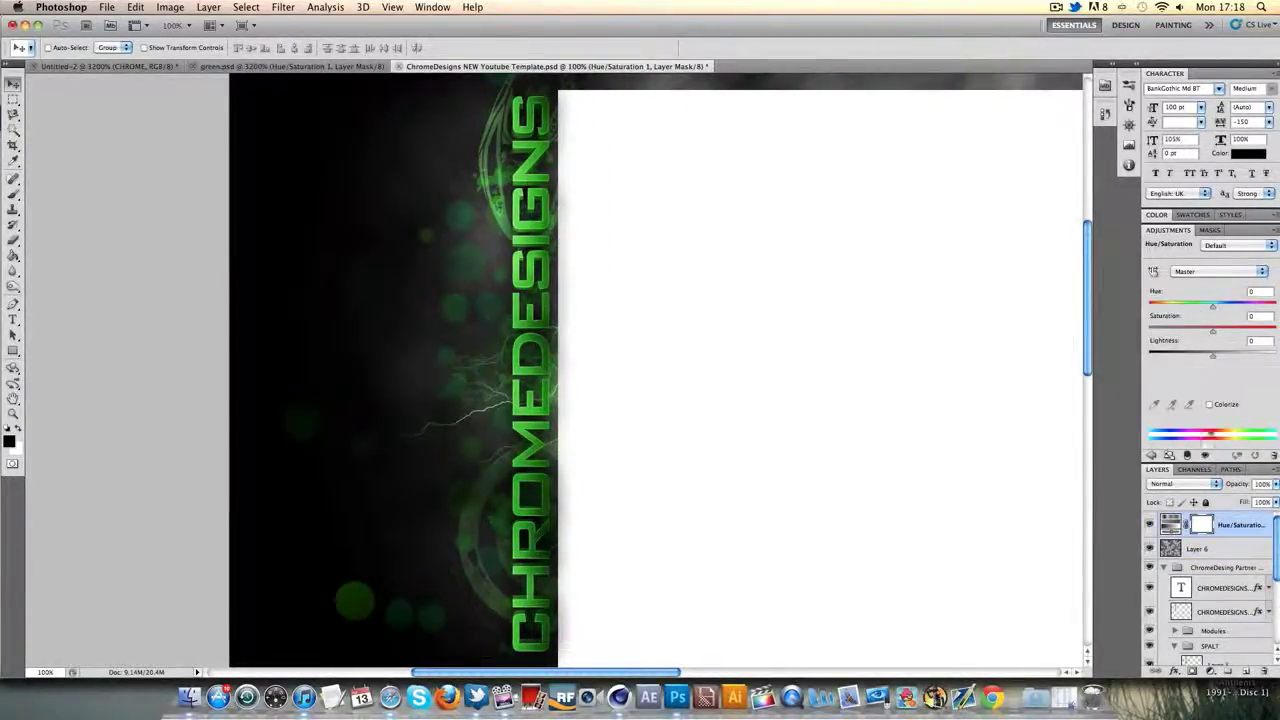
pyautogui.click(1209, 405)
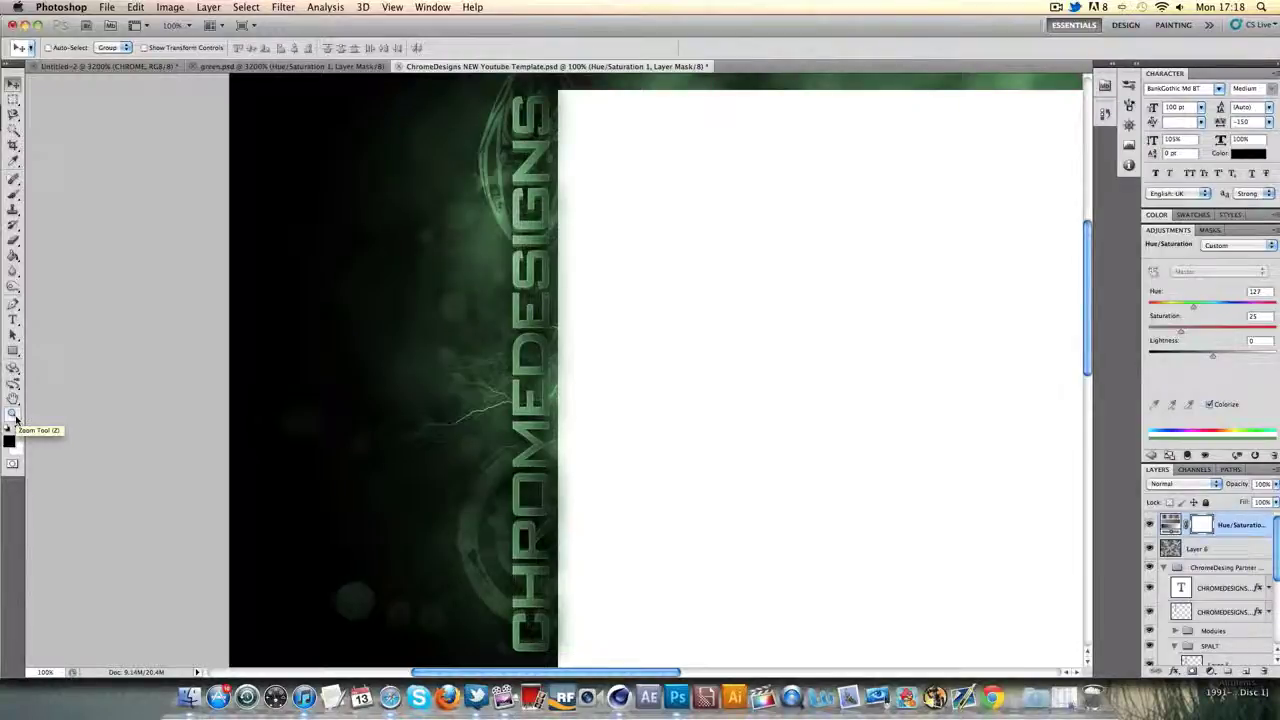
pyautogui.click(14, 417)
pyautogui.rightClick(358, 361)
pyautogui.click(373, 427)
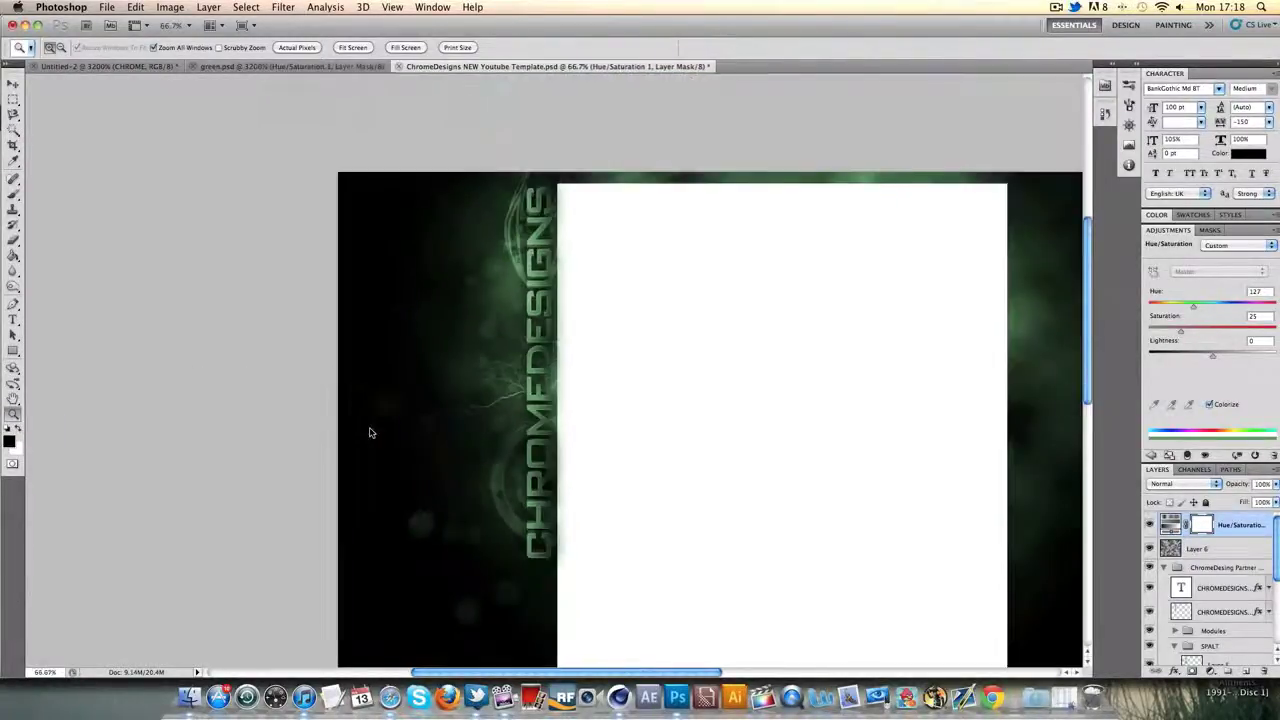
pyautogui.moveTo(598, 676); pyautogui.dragTo(634, 669)
pyautogui.click(391, 366)
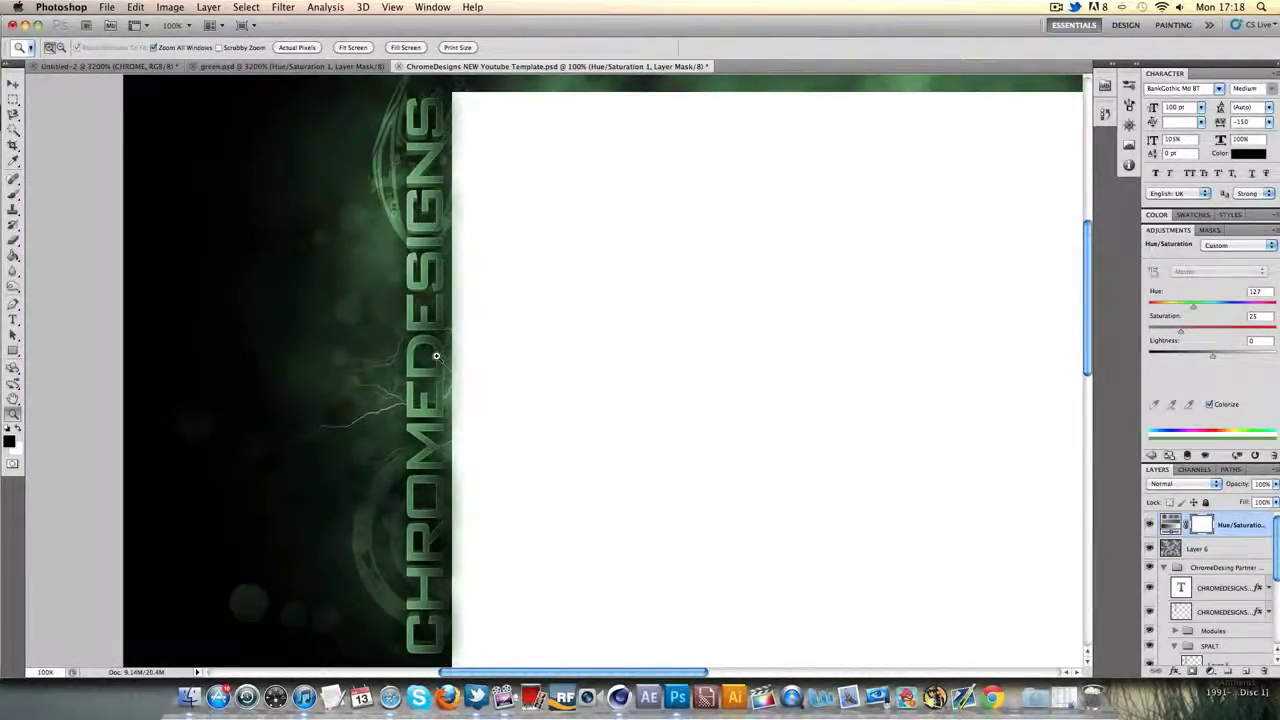
# Compare the tint on and off, set Hue to about 115, and clip it to Layer 6.
pyautogui.click(1149, 525)
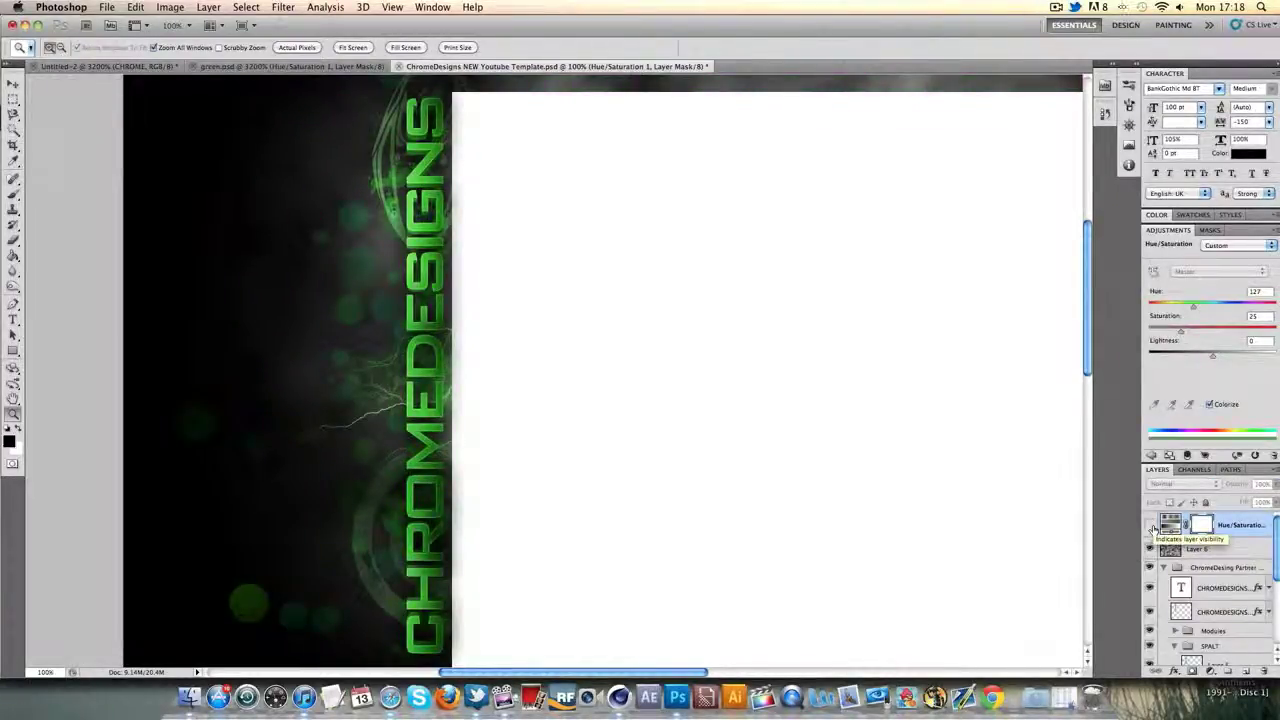
pyautogui.click(1150, 526)
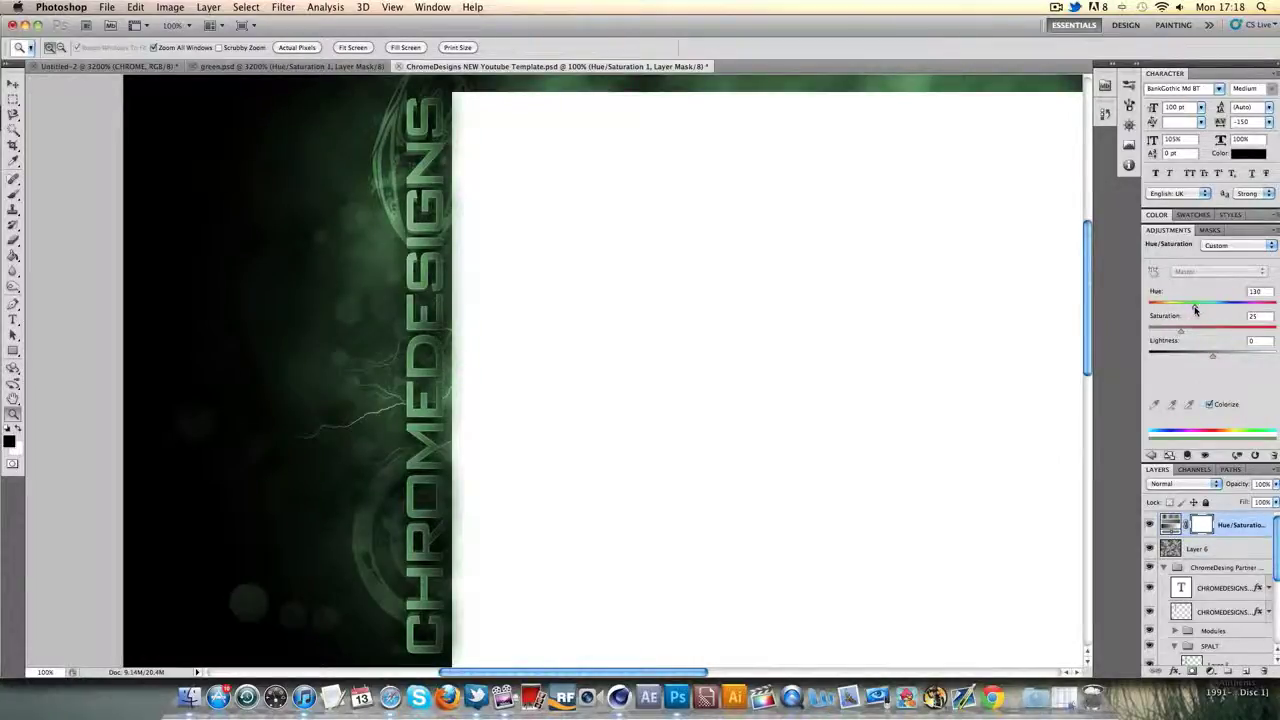
pyautogui.moveTo(1194, 310)
pyautogui.mouseDown()
pyautogui.moveTo(1276, 310)
pyautogui.moveTo(1176, 324)
pyautogui.moveTo(1205, 318)
pyautogui.moveTo(1190, 323)
pyautogui.mouseUp()
pyautogui.click(1188, 456)
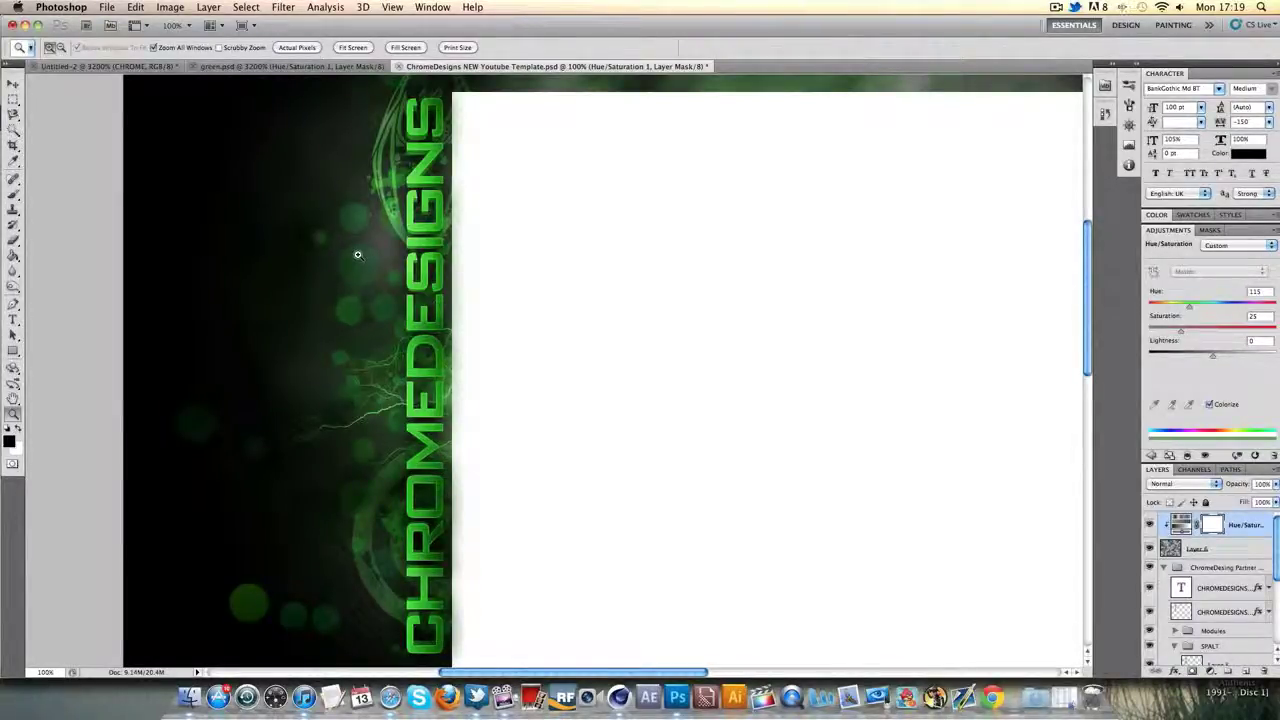
# Unclip the green tint so it affects everything and fine-tune its Hue to 124.
pyautogui.click(1187, 456)
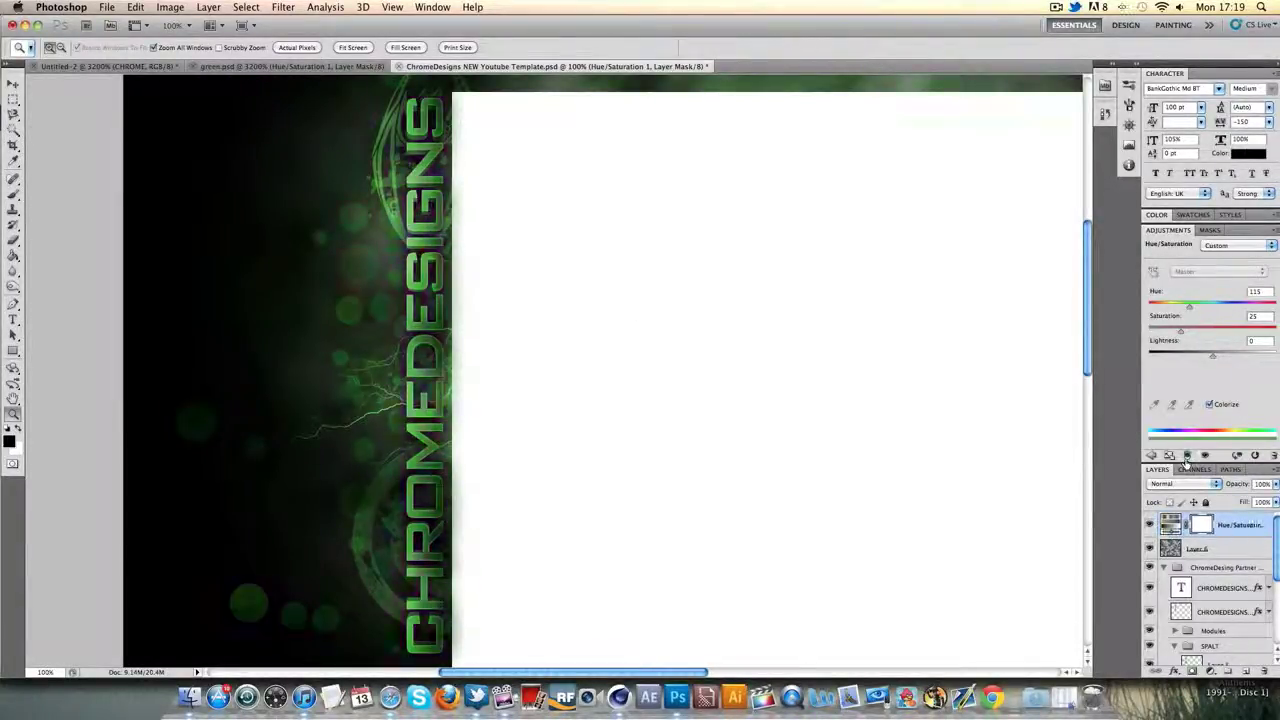
pyautogui.rightClick(381, 370)
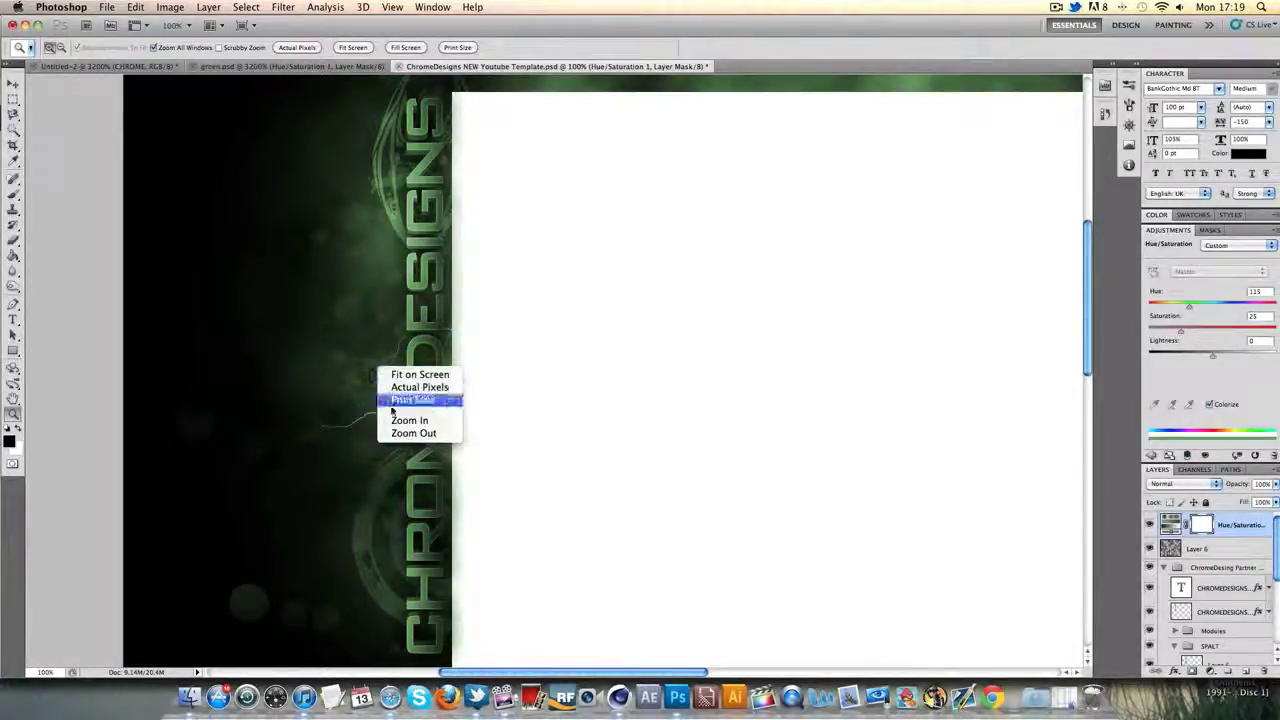
pyautogui.click(488, 274)
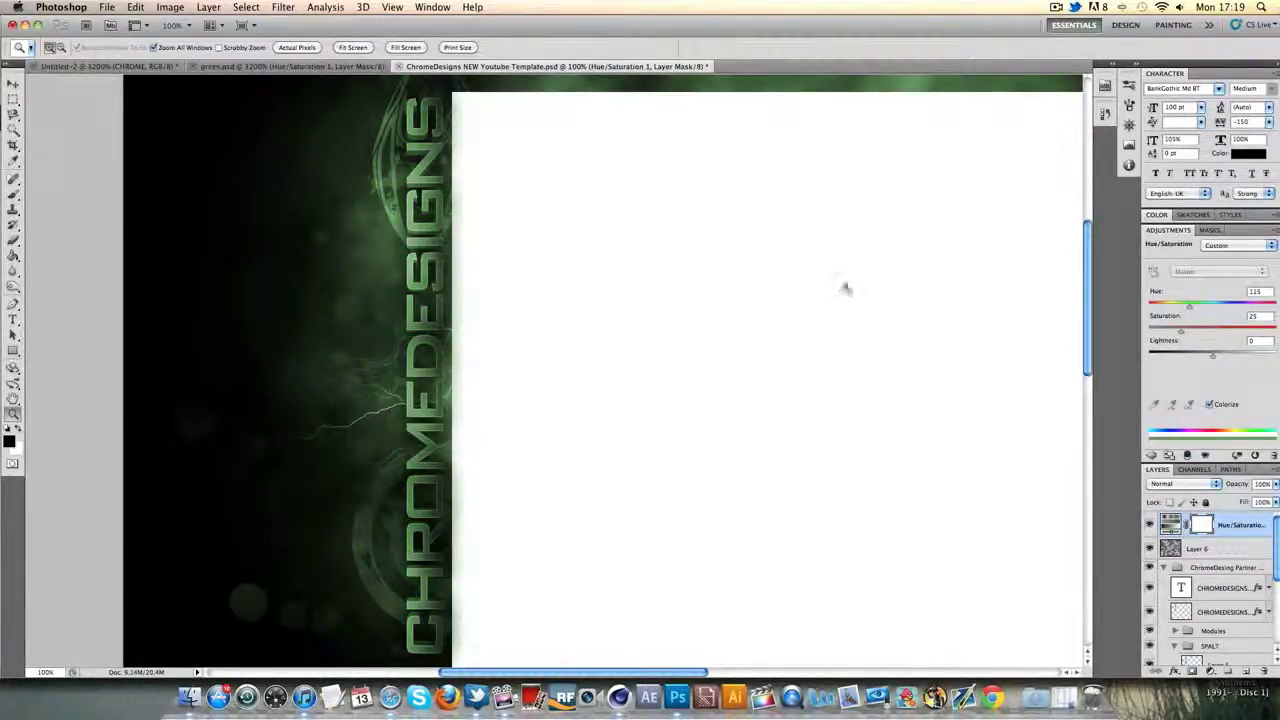
pyautogui.moveTo(1189, 306)
pyautogui.mouseDown()
pyautogui.moveTo(1205, 309)
pyautogui.moveTo(1190, 309)
pyautogui.mouseUp()
# Test lower opacities on the tint layer, then settle it at 100%.
pyautogui.click(1275, 484)
pyautogui.moveTo(1270, 500); pyautogui.dragTo(1242, 507)
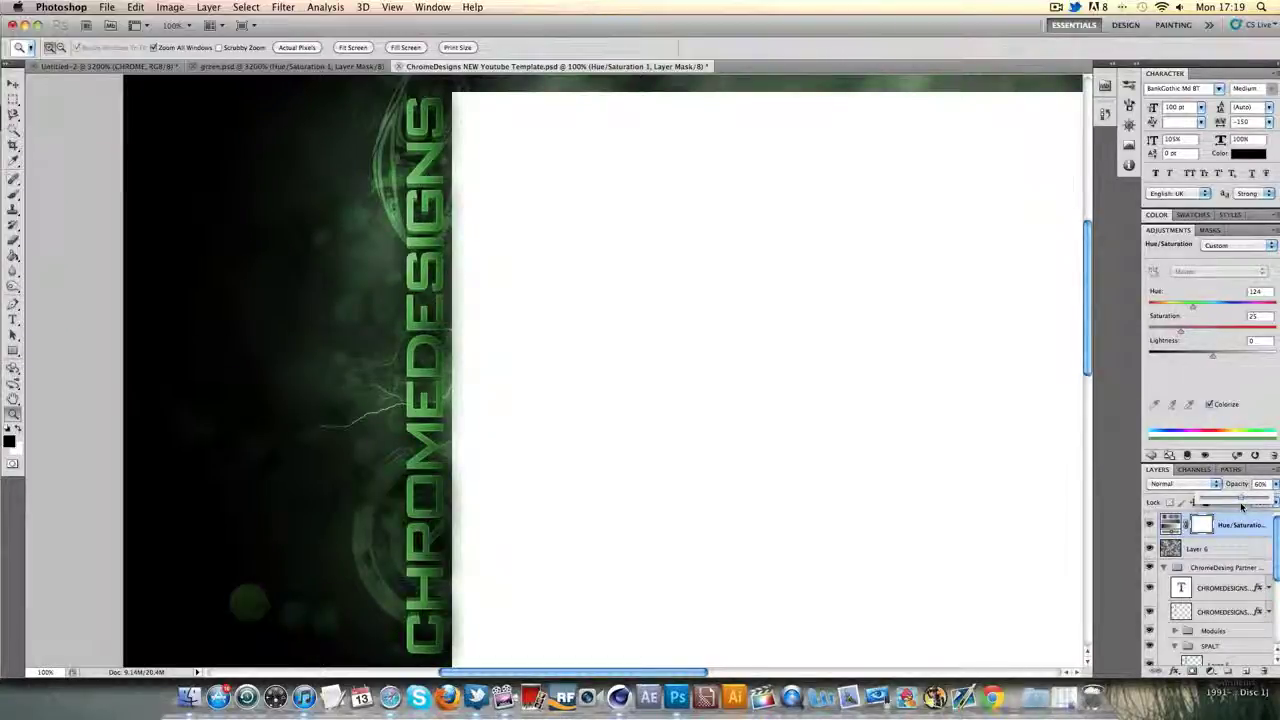
pyautogui.moveTo(1242, 507)
pyautogui.mouseDown()
pyautogui.moveTo(1172, 503)
pyautogui.moveTo(1274, 500)
pyautogui.moveTo(1240, 503)
pyautogui.mouseUp()
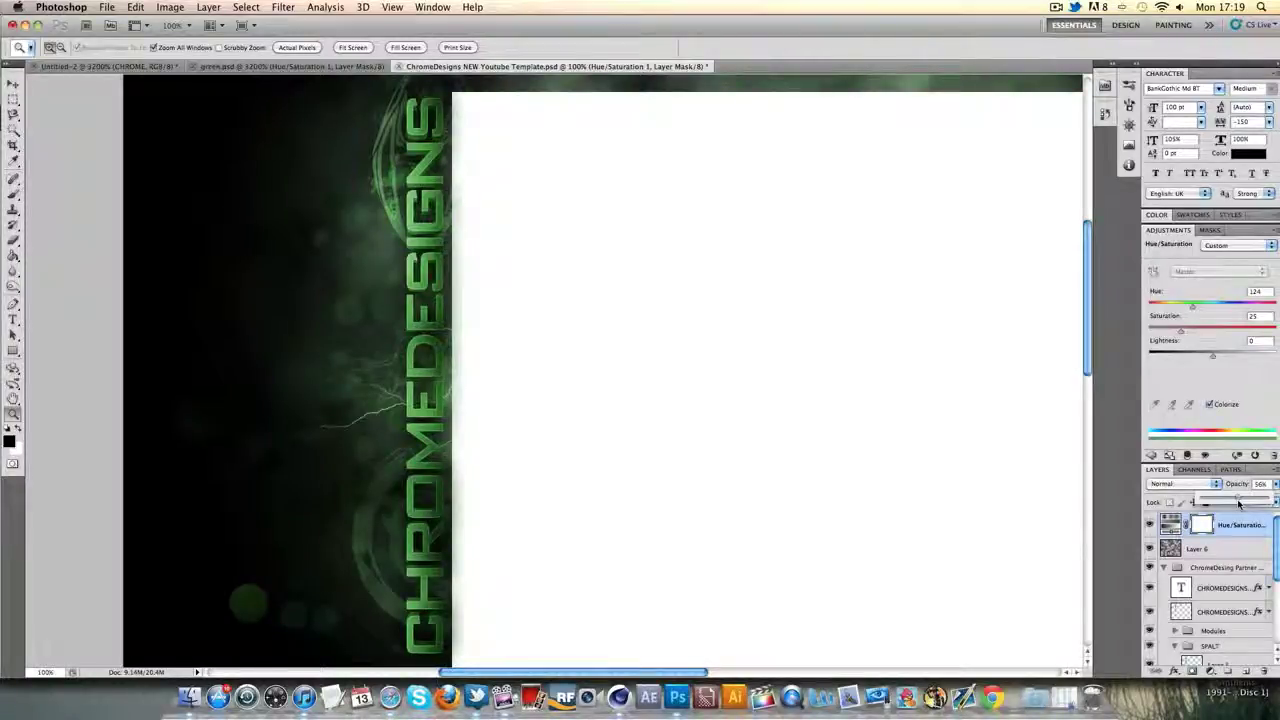
pyautogui.press('0')
pyautogui.rightClick(349, 477)
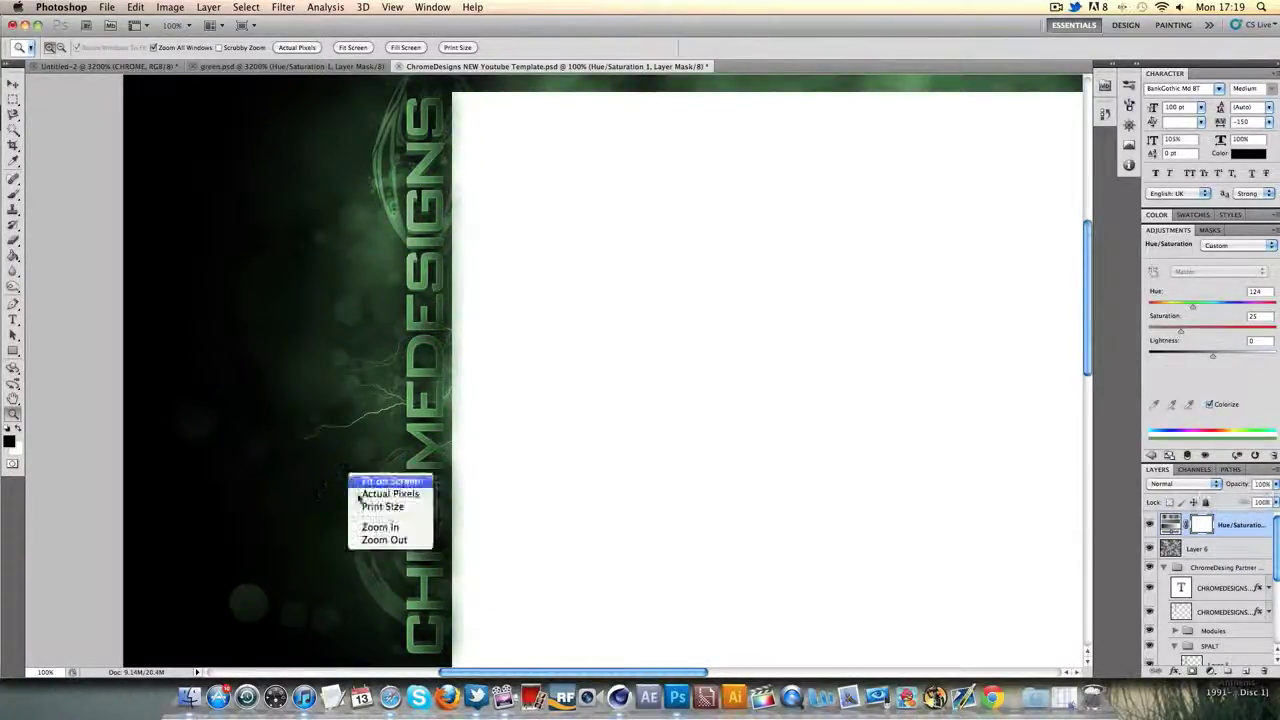
pyautogui.click(366, 538)
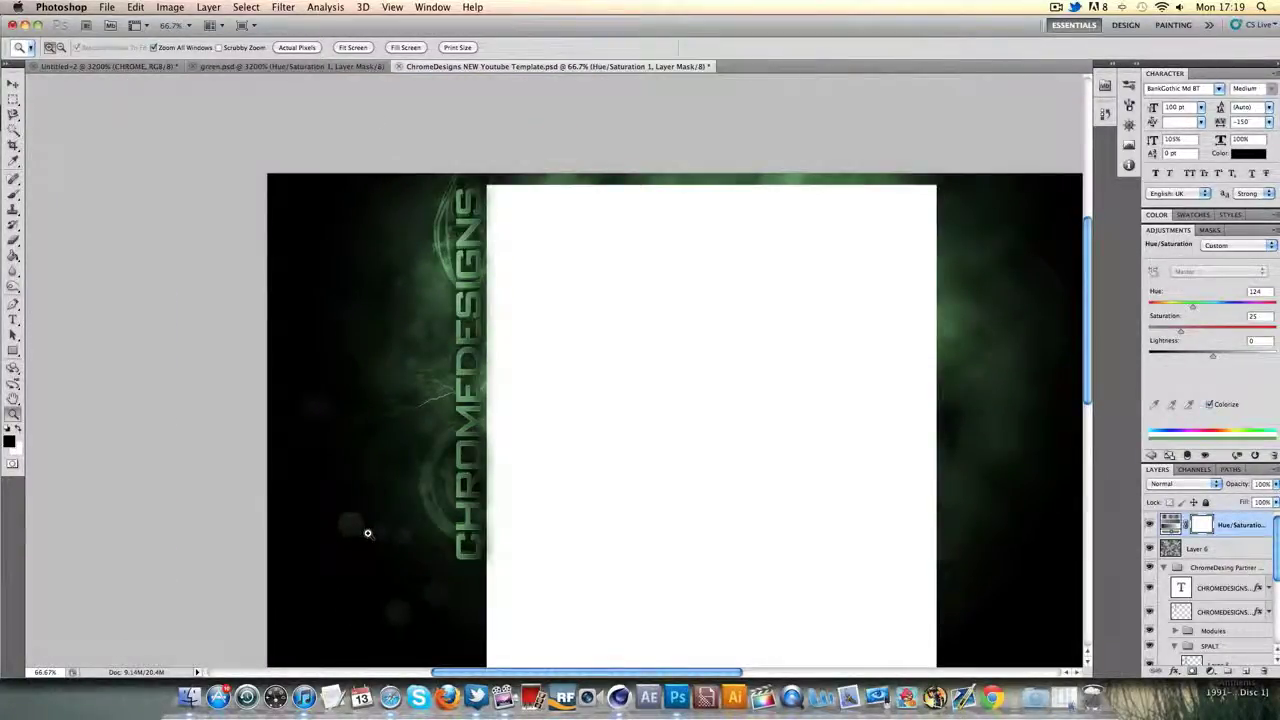
pyautogui.doubleClick(1162, 231)
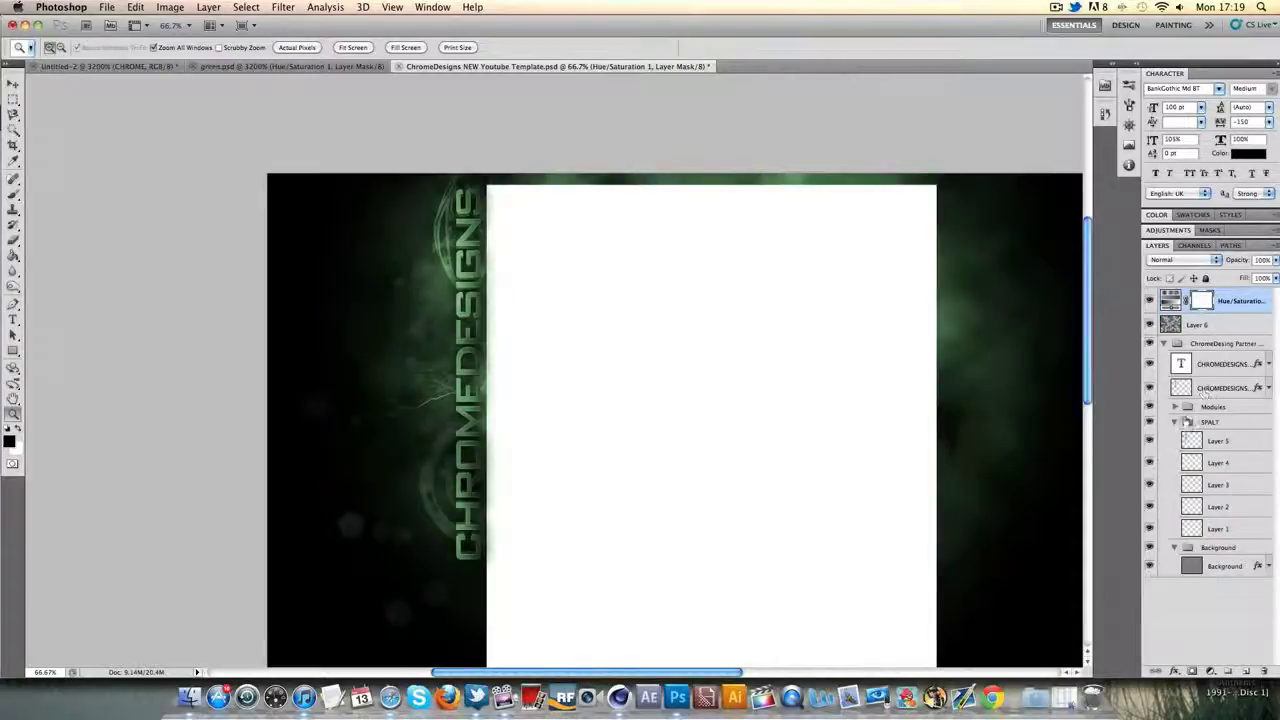
# Collapse and select the SPALT group, then switch to the Move tool.
pyautogui.click(1175, 422)
pyautogui.click(1210, 424)
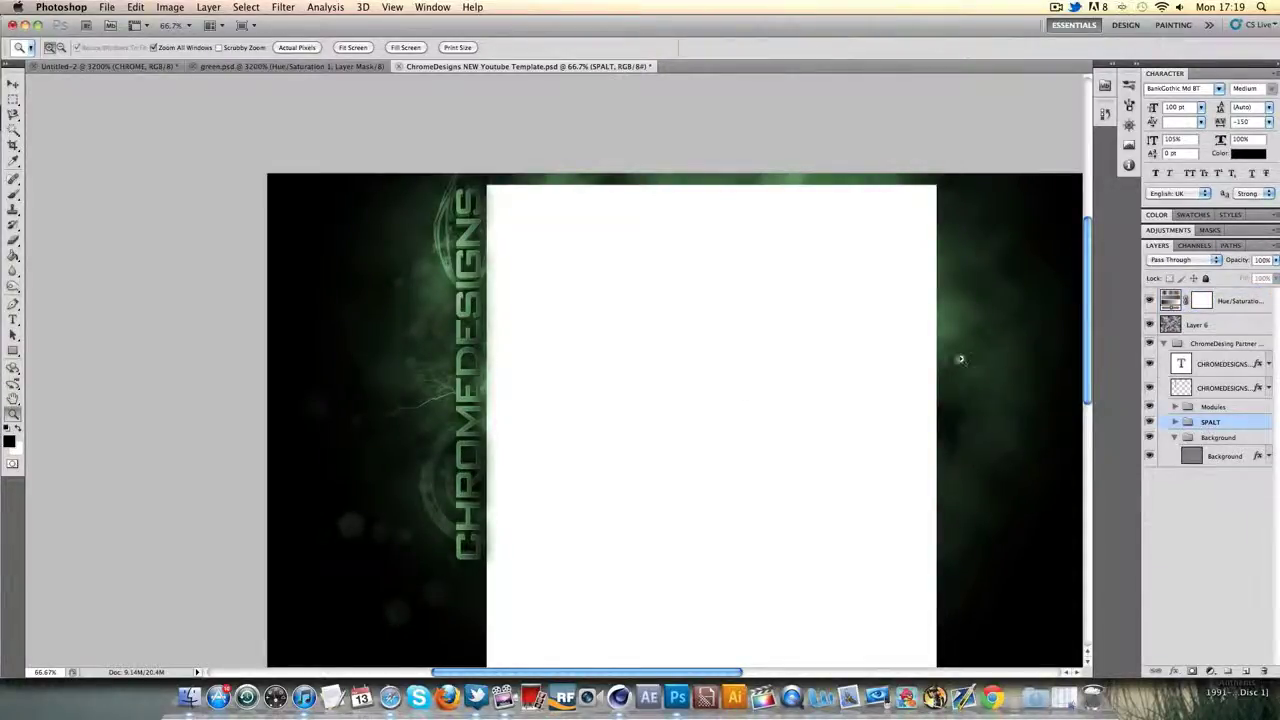
pyautogui.click(13, 84)
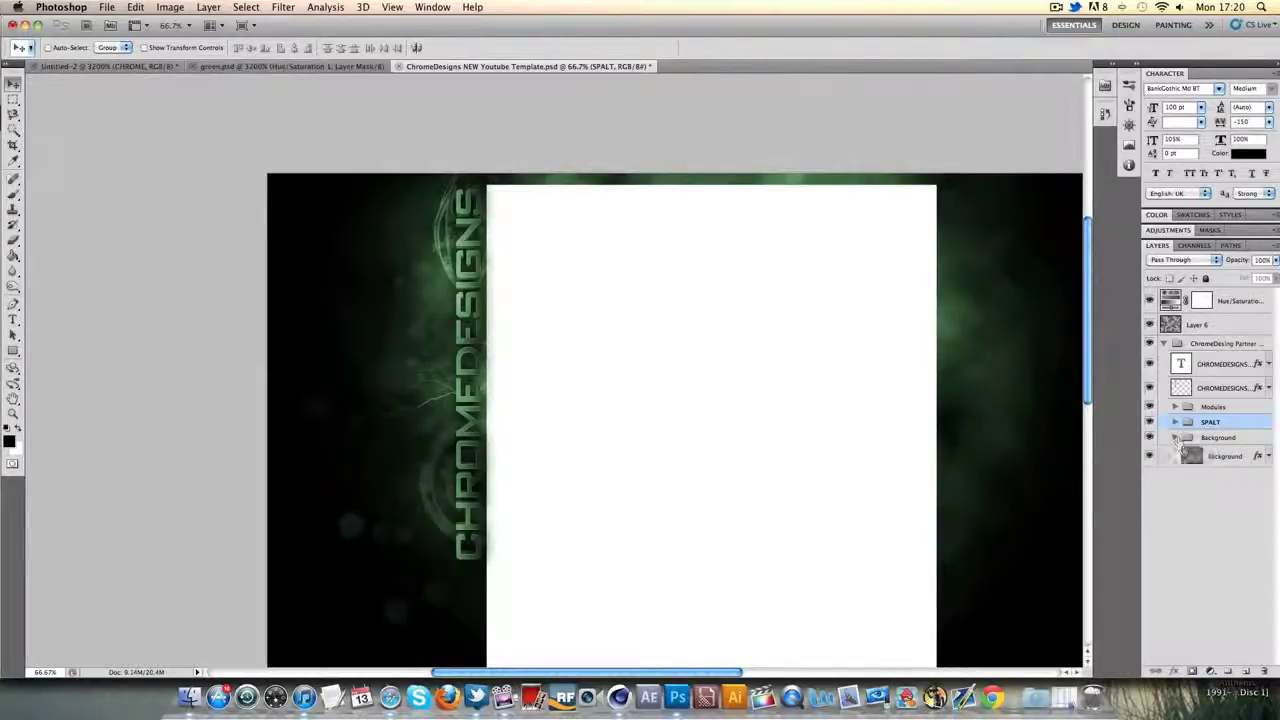
# Give the Main Body layer in the Modules group a #141414 Color Overlay style.
pyautogui.click(1175, 437)
pyautogui.click(1175, 406)
pyautogui.doubleClick(1226, 425)
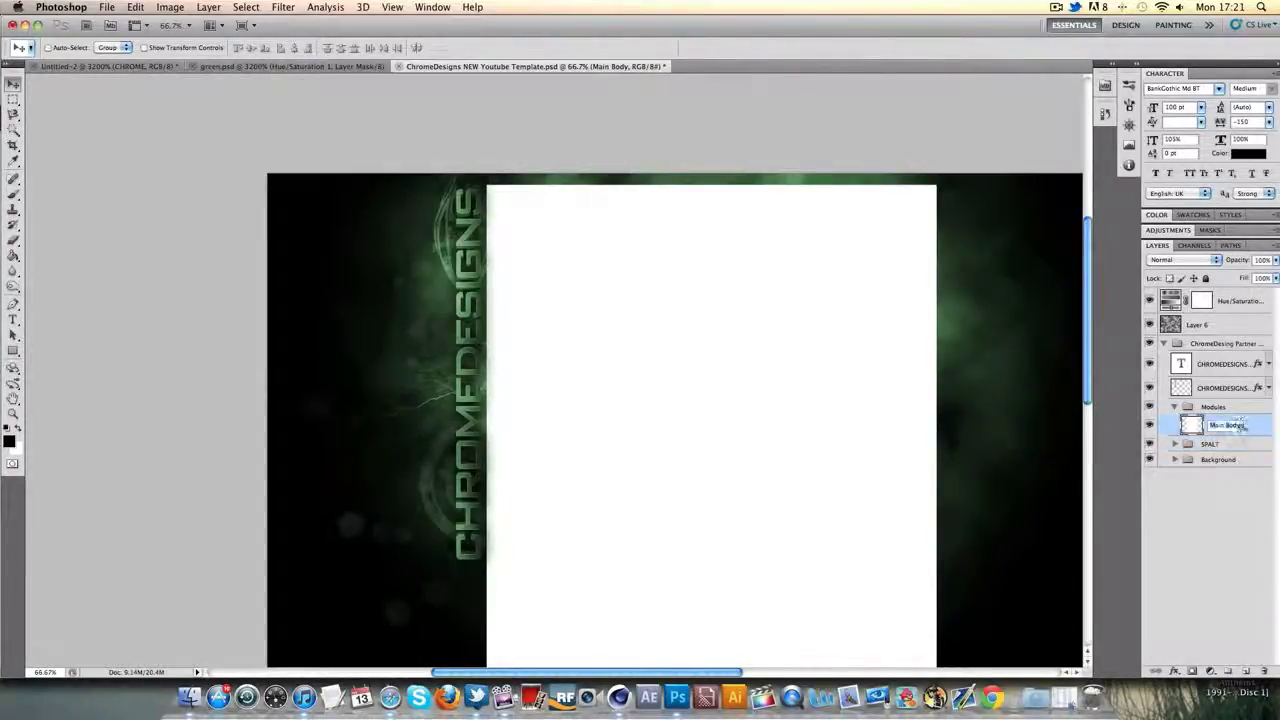
pyautogui.doubleClick(1255, 426)
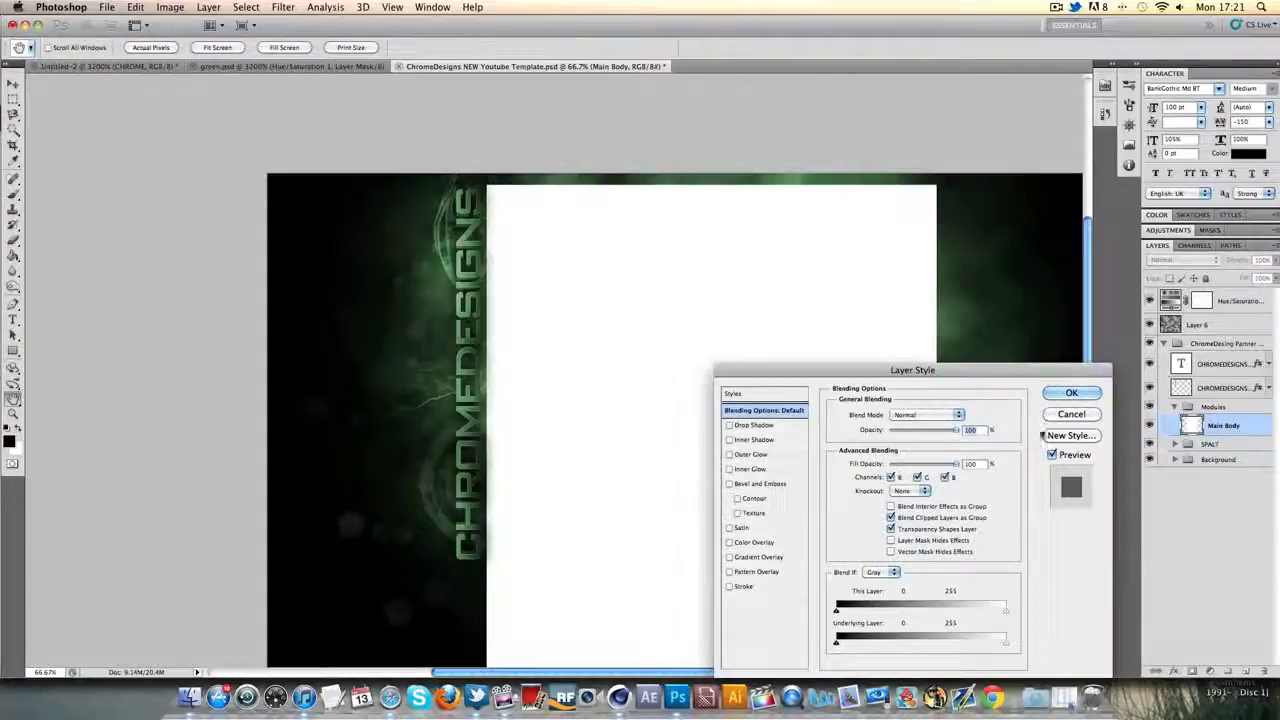
pyautogui.click(754, 542)
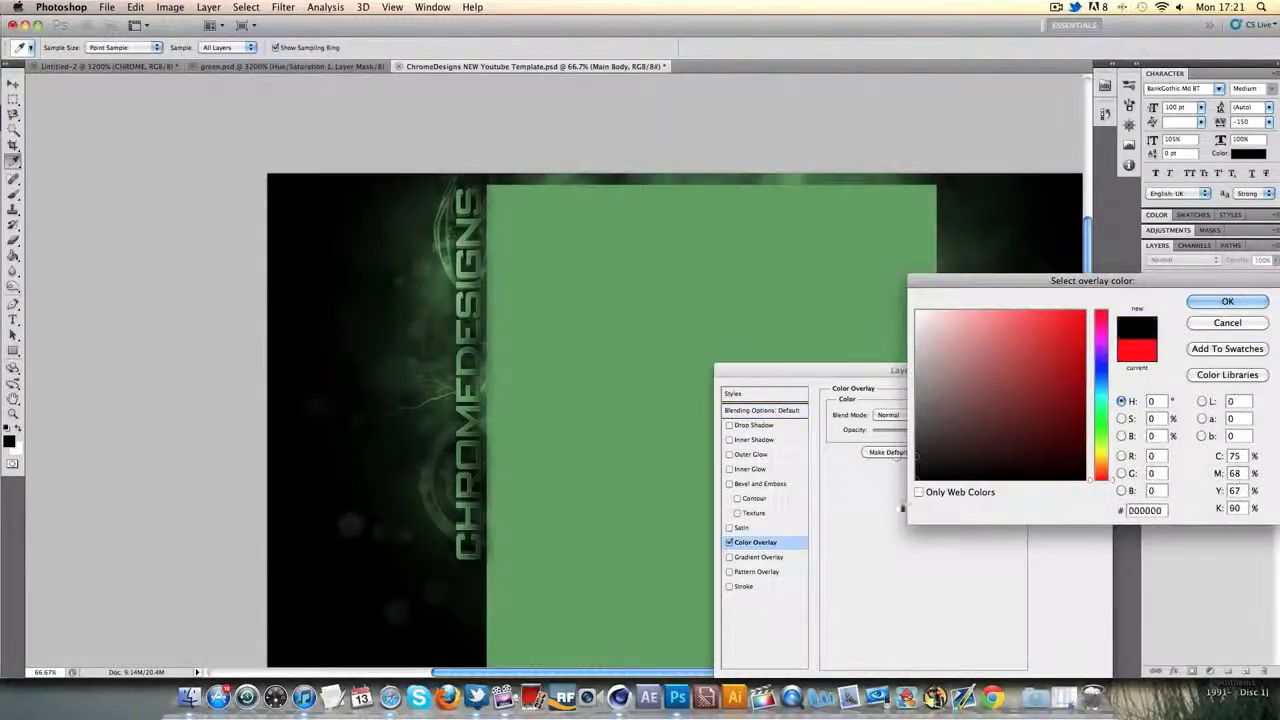
pyautogui.click(923, 476)
pyautogui.click(916, 467)
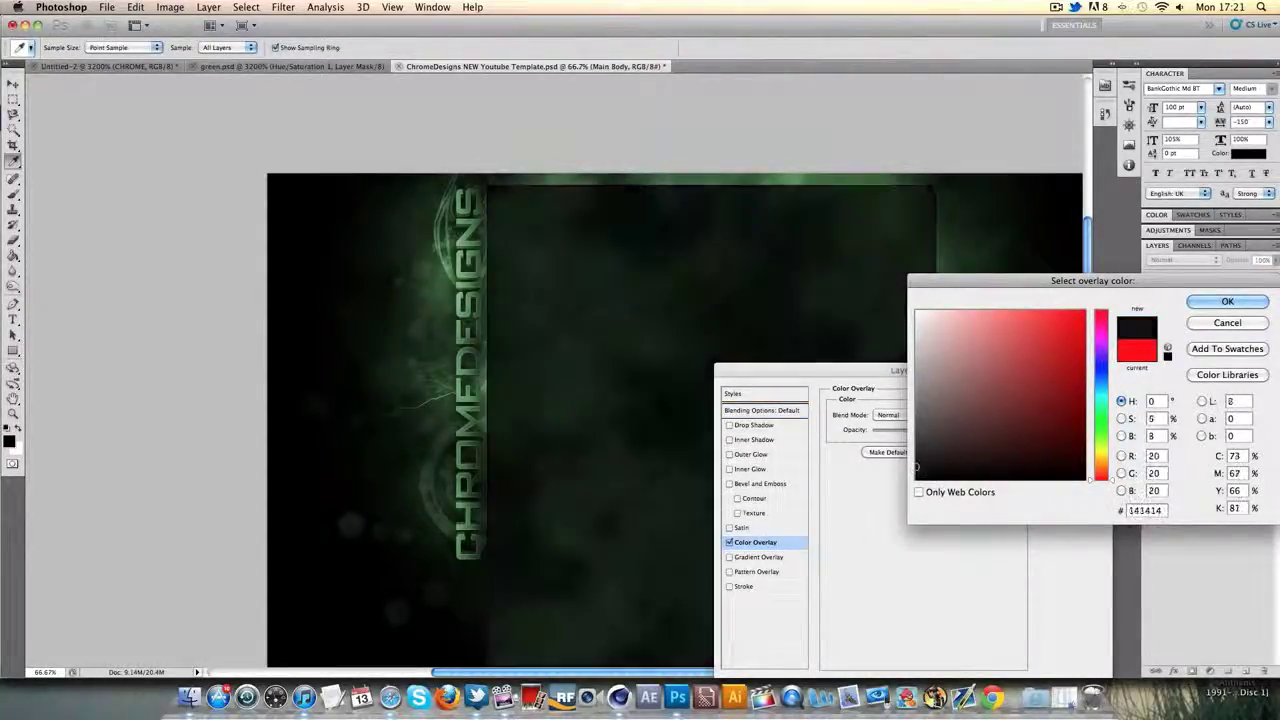
pyautogui.click(1202, 302)
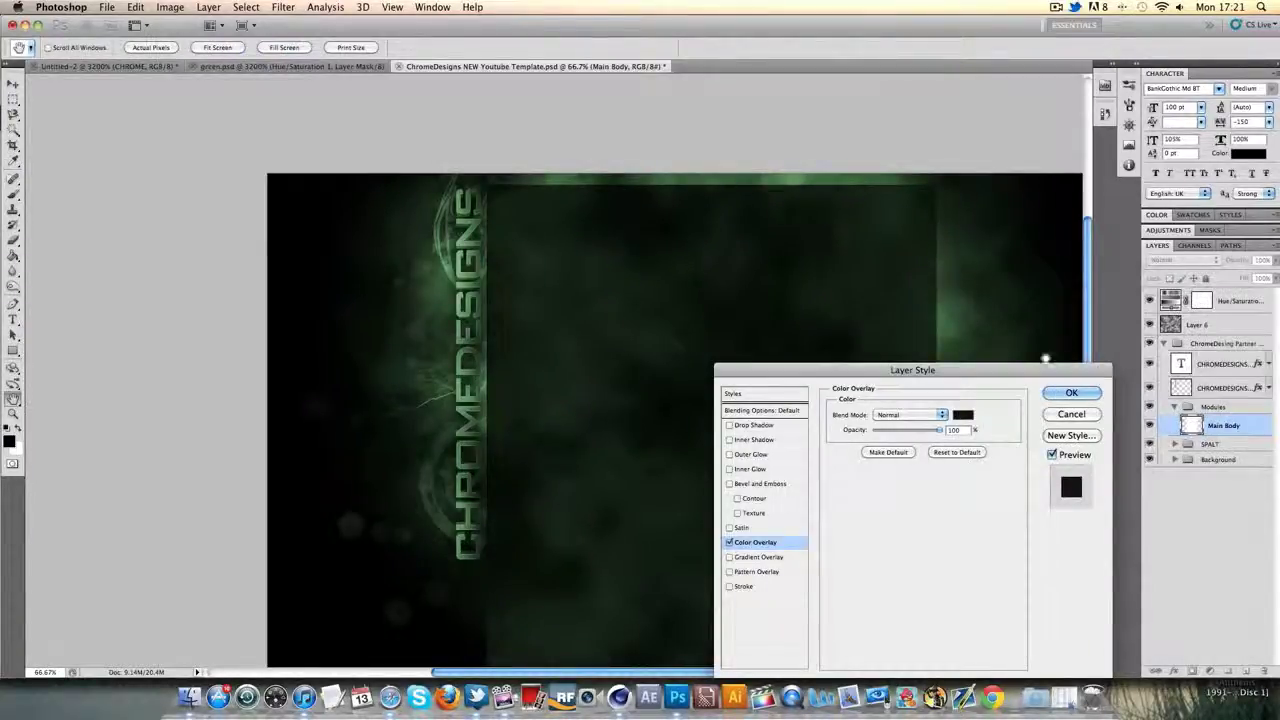
pyautogui.click(1066, 394)
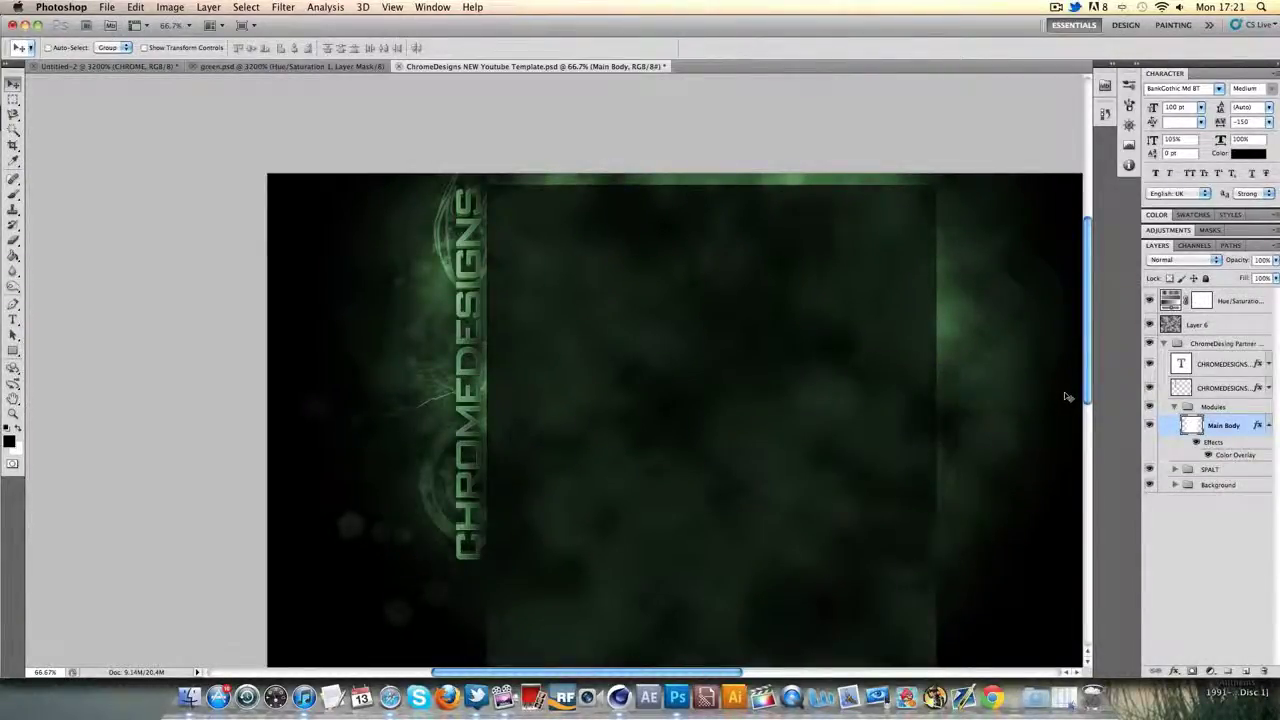
pyautogui.click(1268, 426)
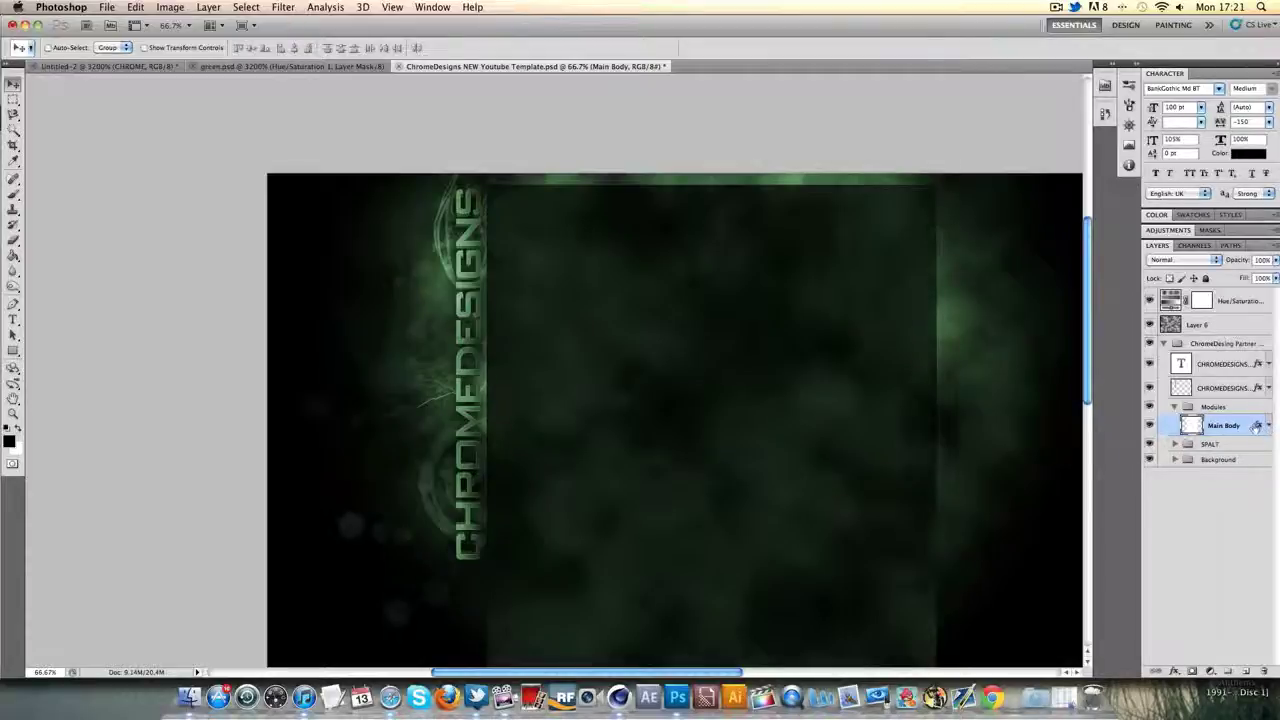